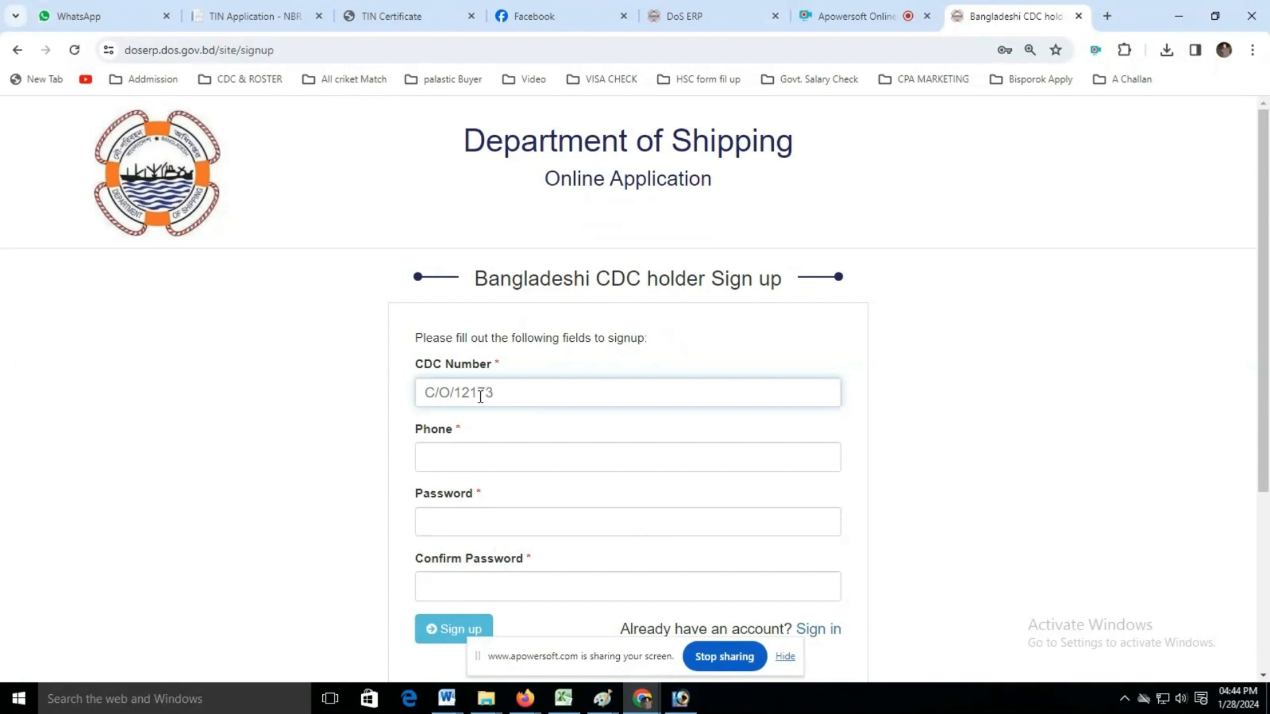
# - Enter the applicant's phone number in the CDC holder sign-up form
pyautogui.click(468, 451)
pyautogui.write('01')
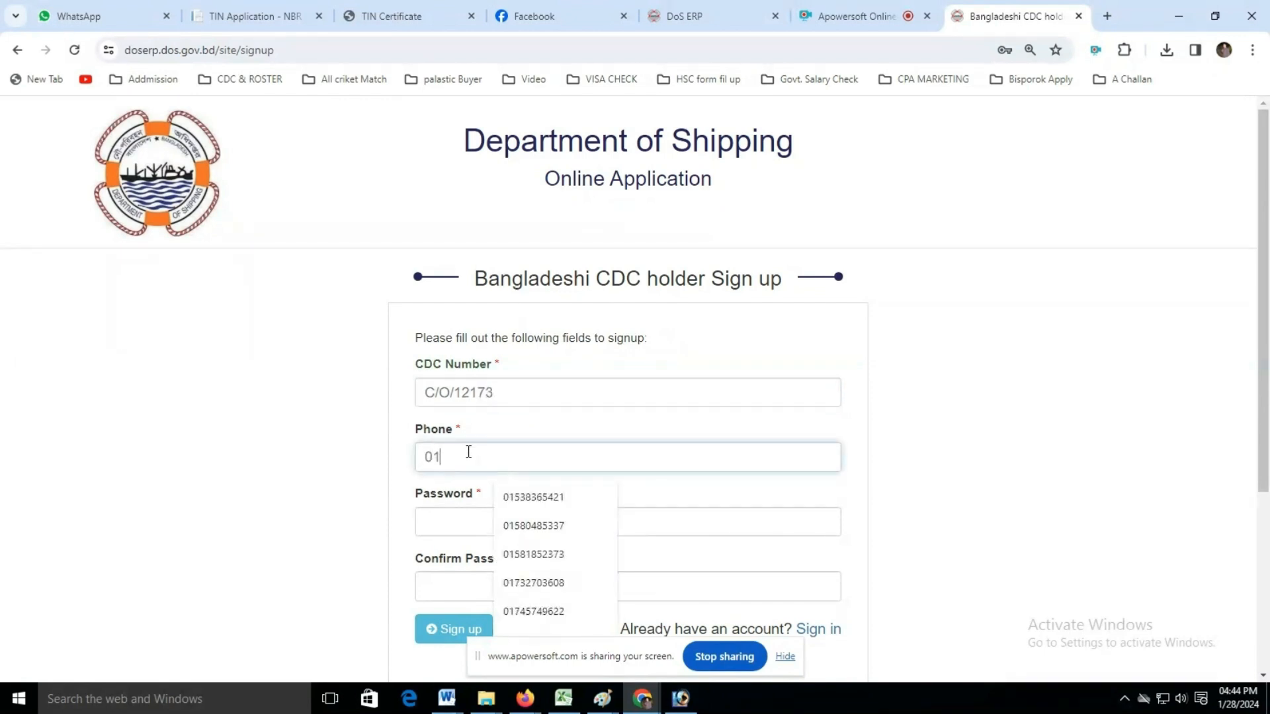
pyautogui.click(531, 496)
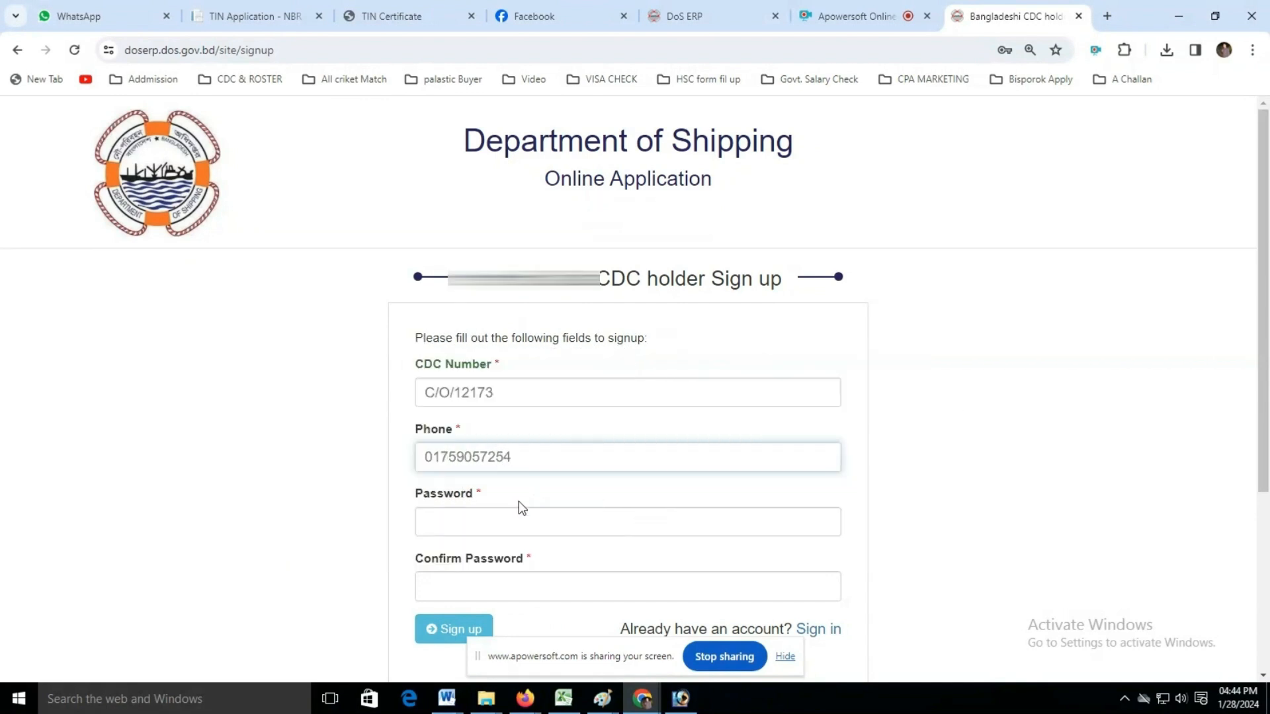
# - Enter the account password and repeat it in the confirmation field of the sign-up form
pyautogui.click(463, 519)
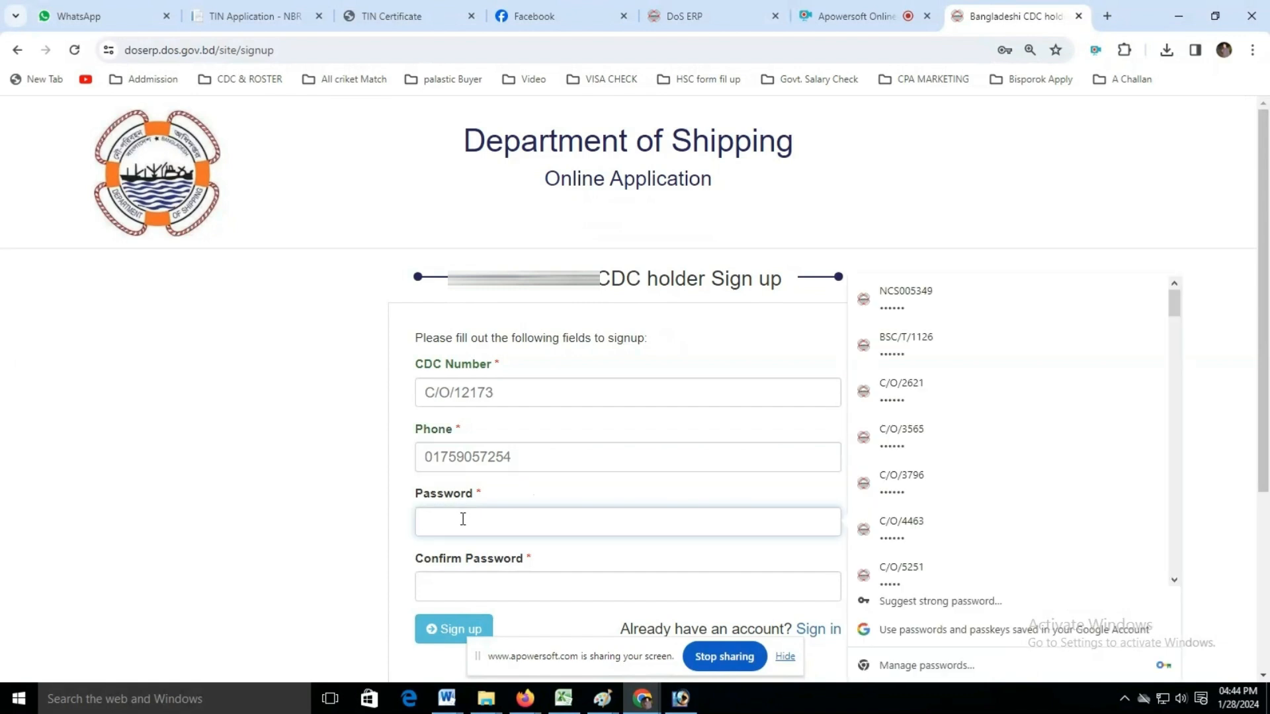
pyautogui.write('•••••')
pyautogui.click(443, 587)
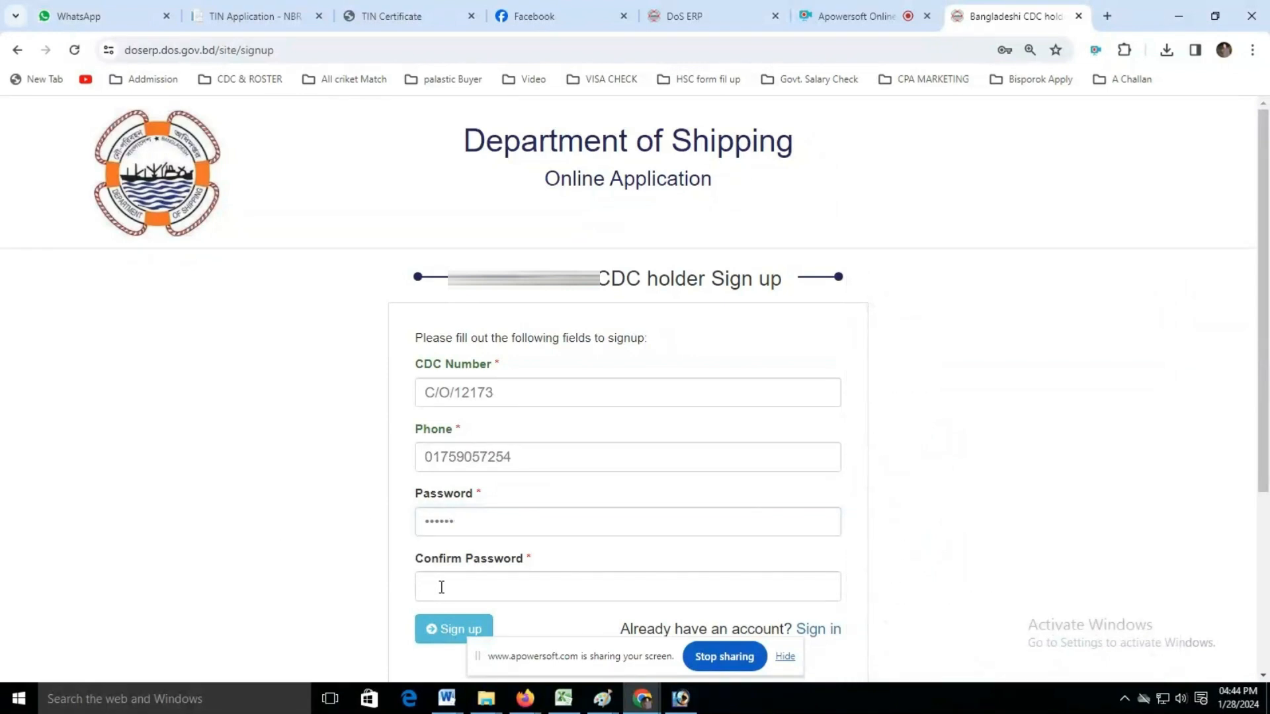
pyautogui.write('••')
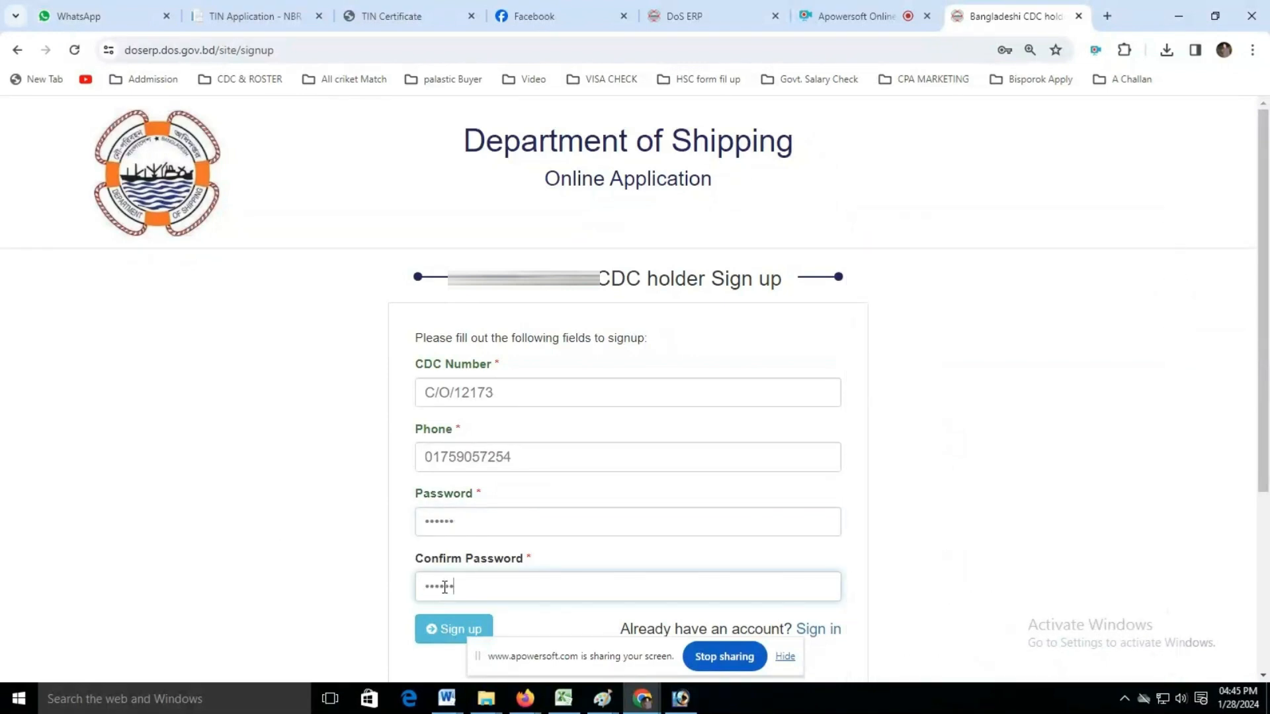
# - Submit the CDC holder sign-up form and save the new login in the browser on this device
pyautogui.scroll(-2, 569, 463)
pyautogui.click(463, 477)
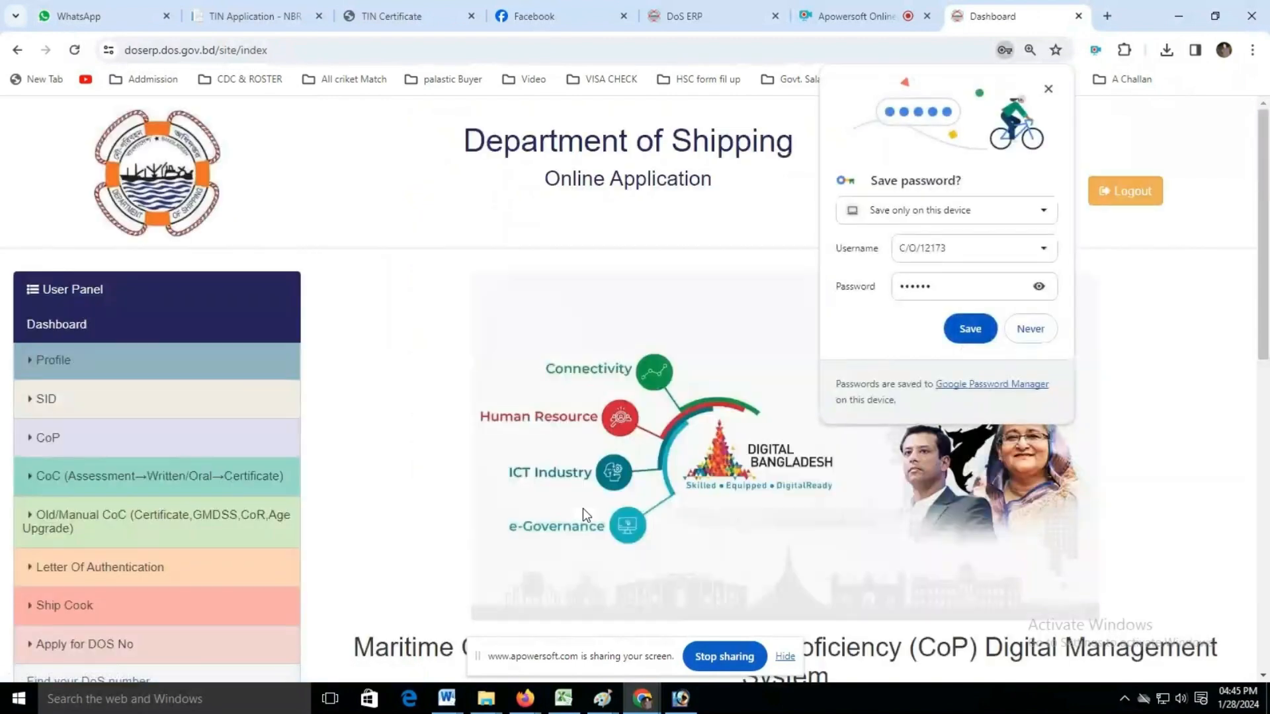
pyautogui.click(980, 335)
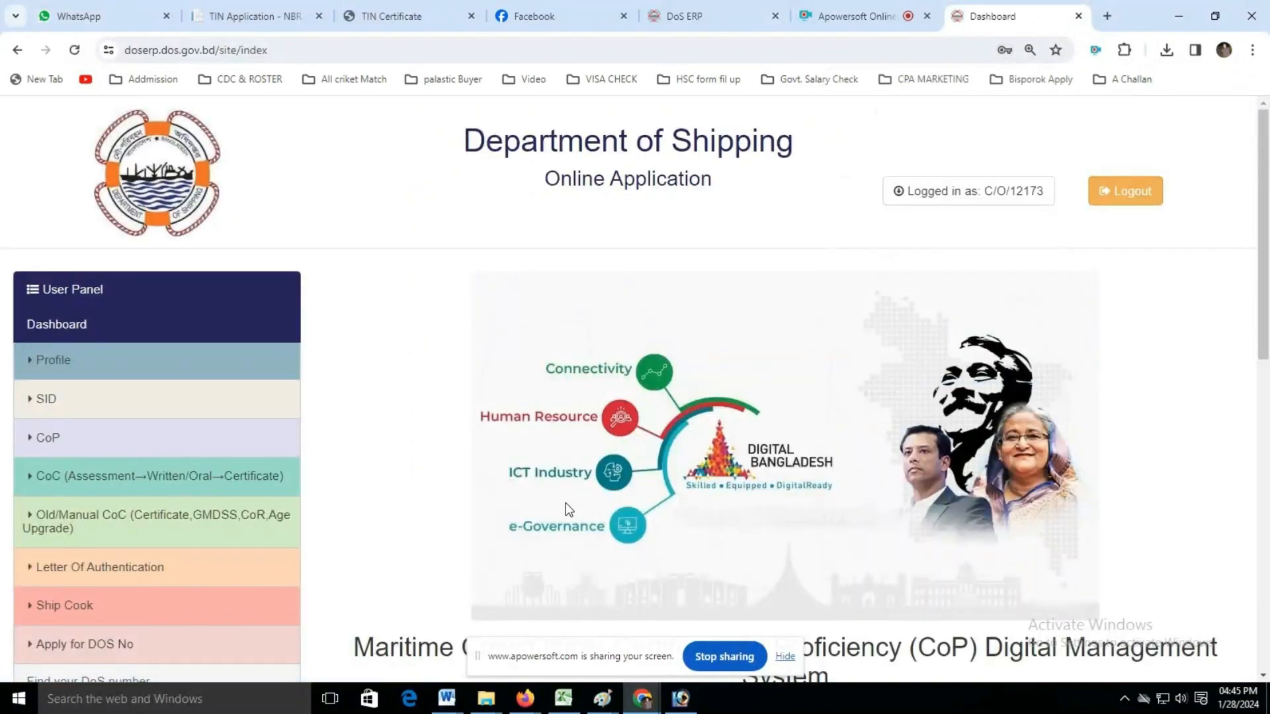
# - Open the Update Profile form for the new account and look over its fields
pyautogui.click(87, 372)
pyautogui.click(93, 431)
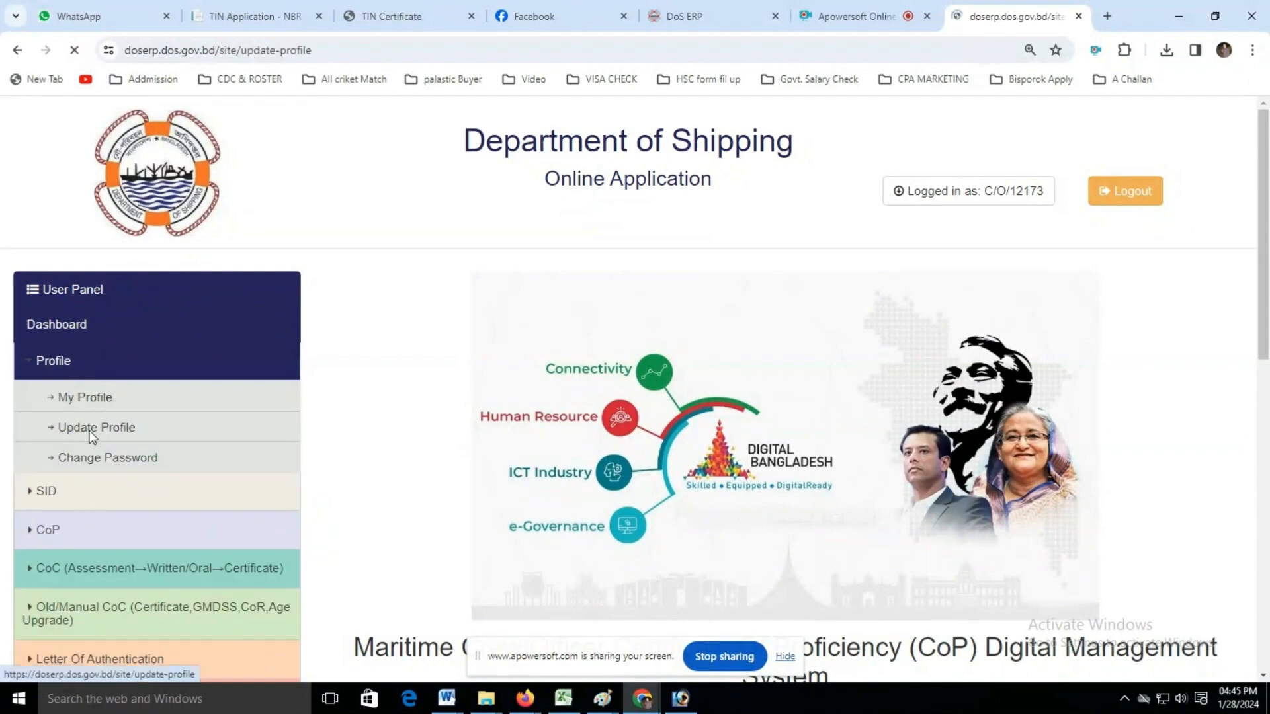
pyautogui.scroll(-4, 794, 503)
pyautogui.scroll(1, 794, 503)
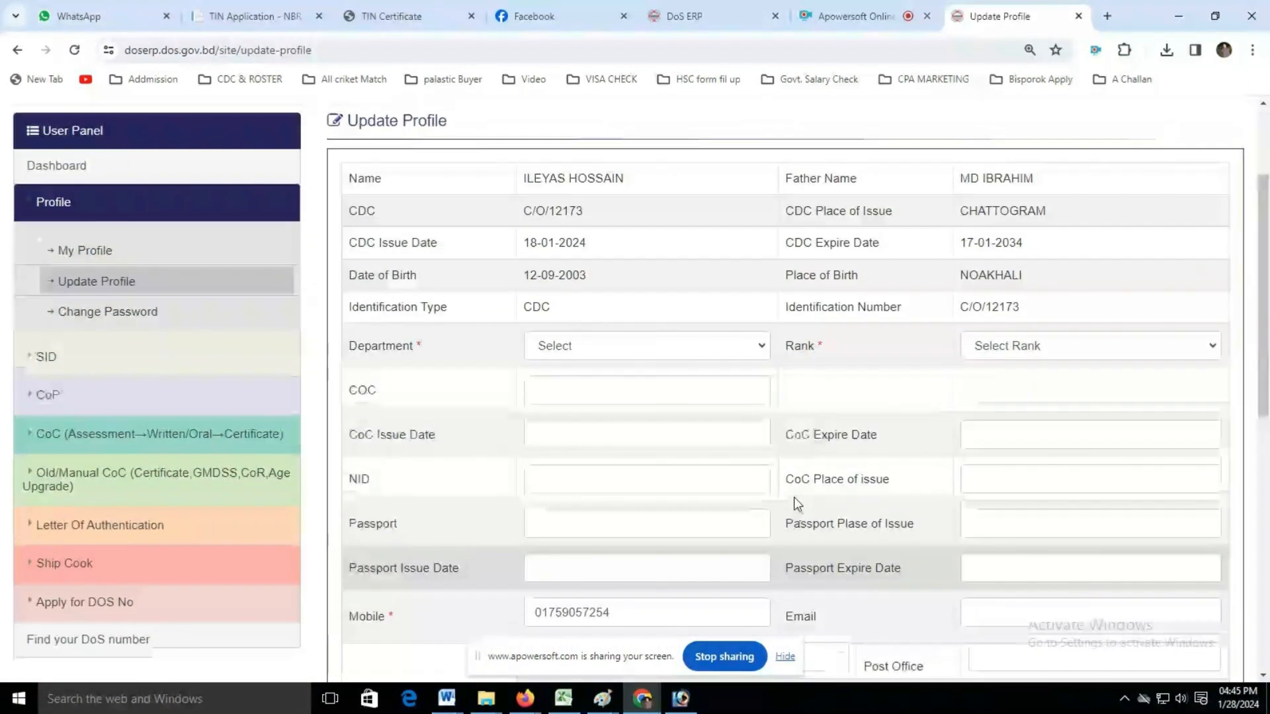
pyautogui.scroll(-2, 793, 503)
pyautogui.scroll(1, 793, 497)
# - Set the profile's department to Nautical and the rank to Cadet
pyautogui.click(604, 268)
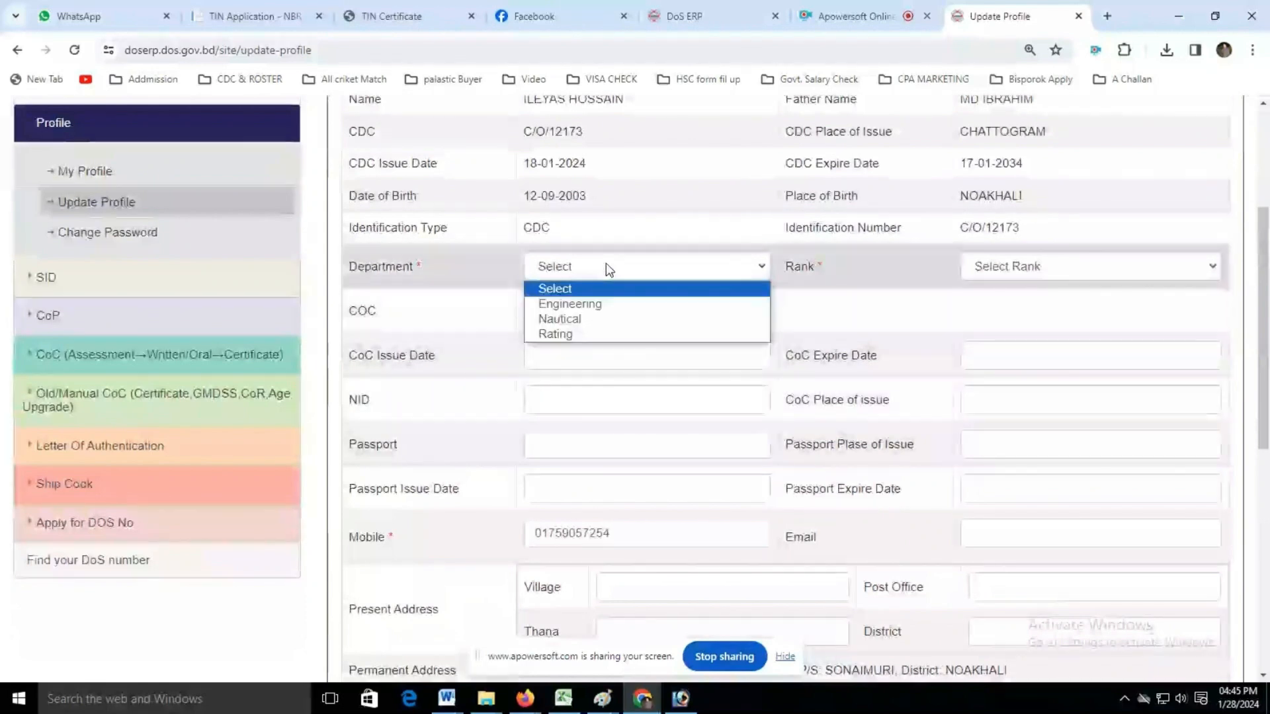
pyautogui.click(582, 316)
pyautogui.click(1046, 266)
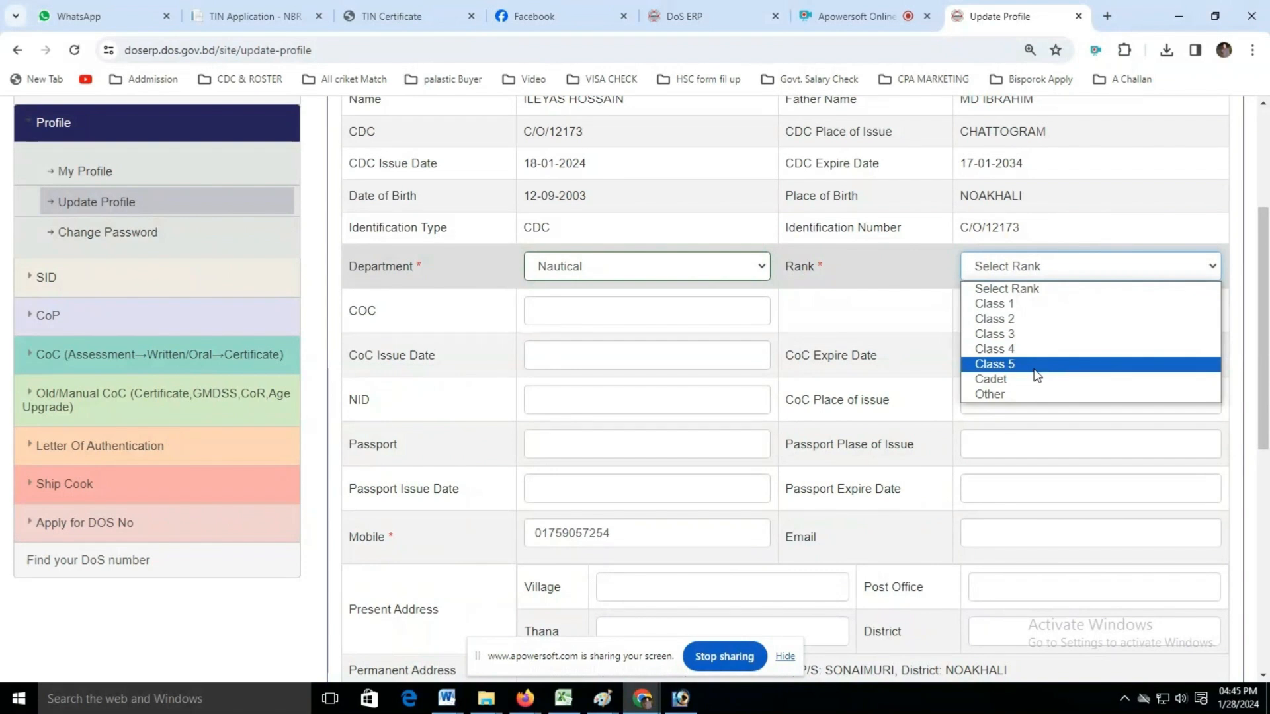
pyautogui.click(1018, 380)
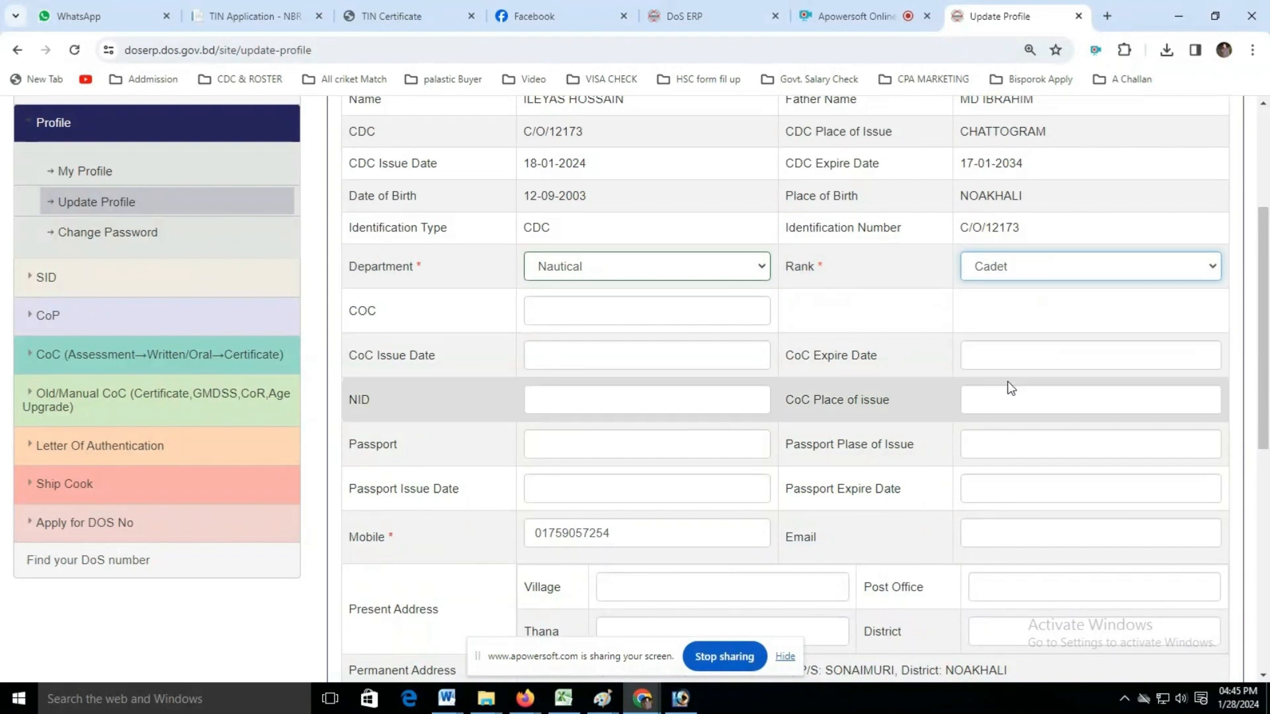
# - Examine the optional COC, NID and passport fields of the profile form without filling them in
pyautogui.click(664, 310)
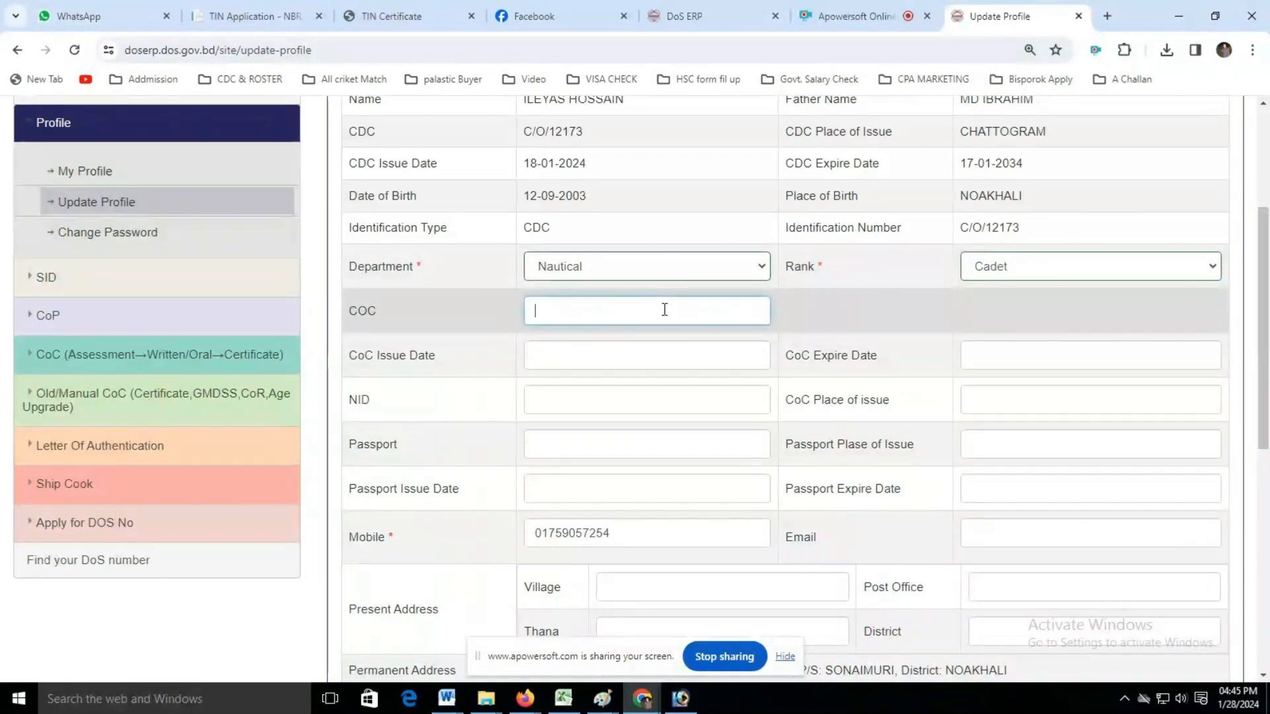
pyautogui.click(552, 396)
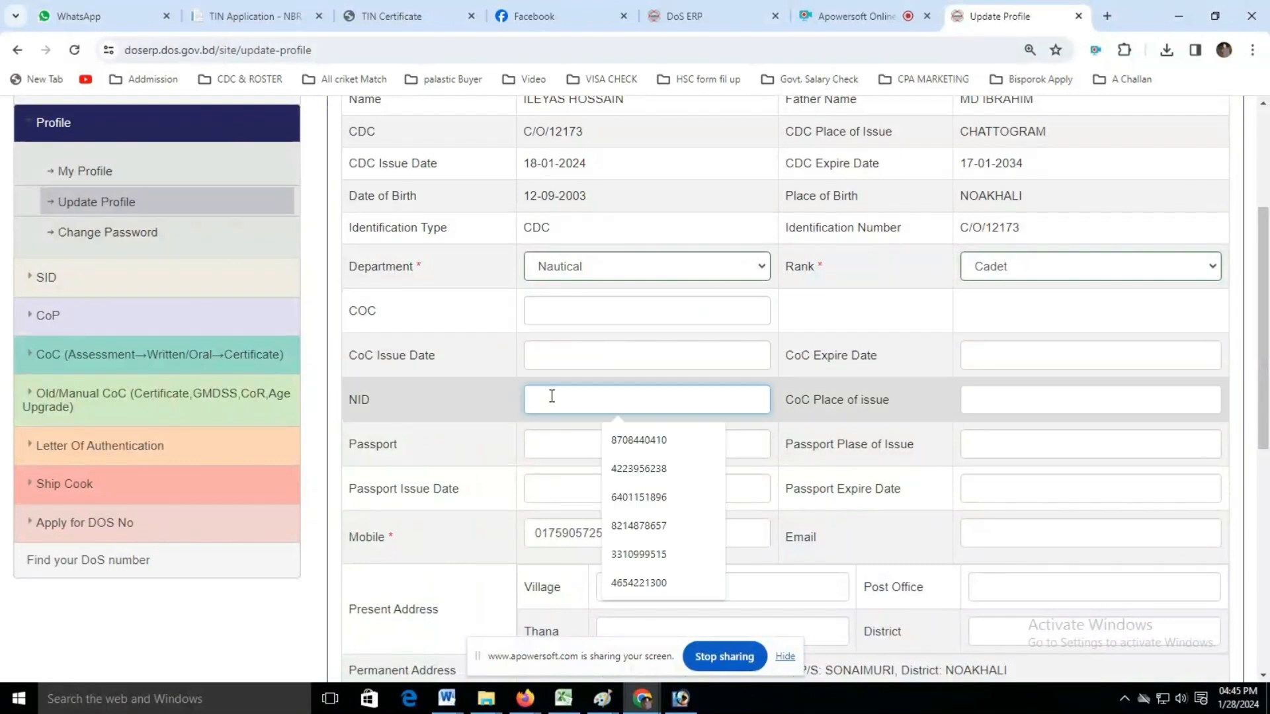
pyautogui.click(555, 440)
pyautogui.click(533, 487)
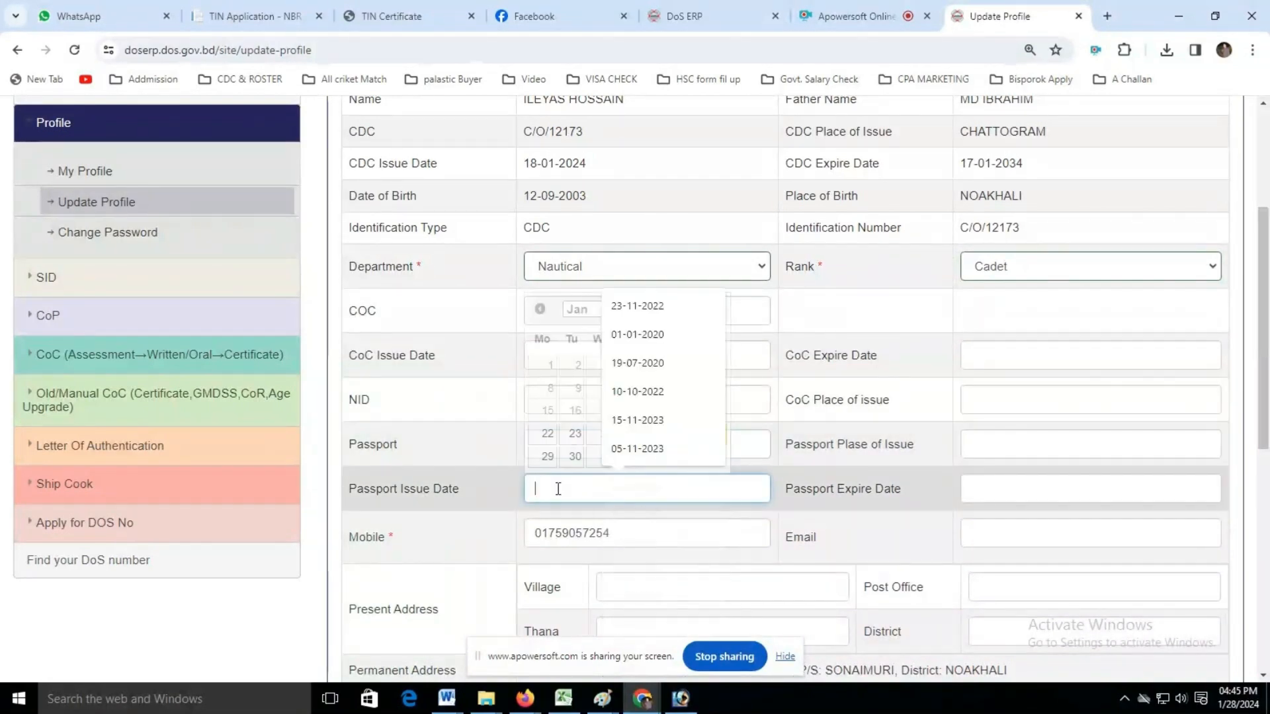
pyautogui.click(836, 455)
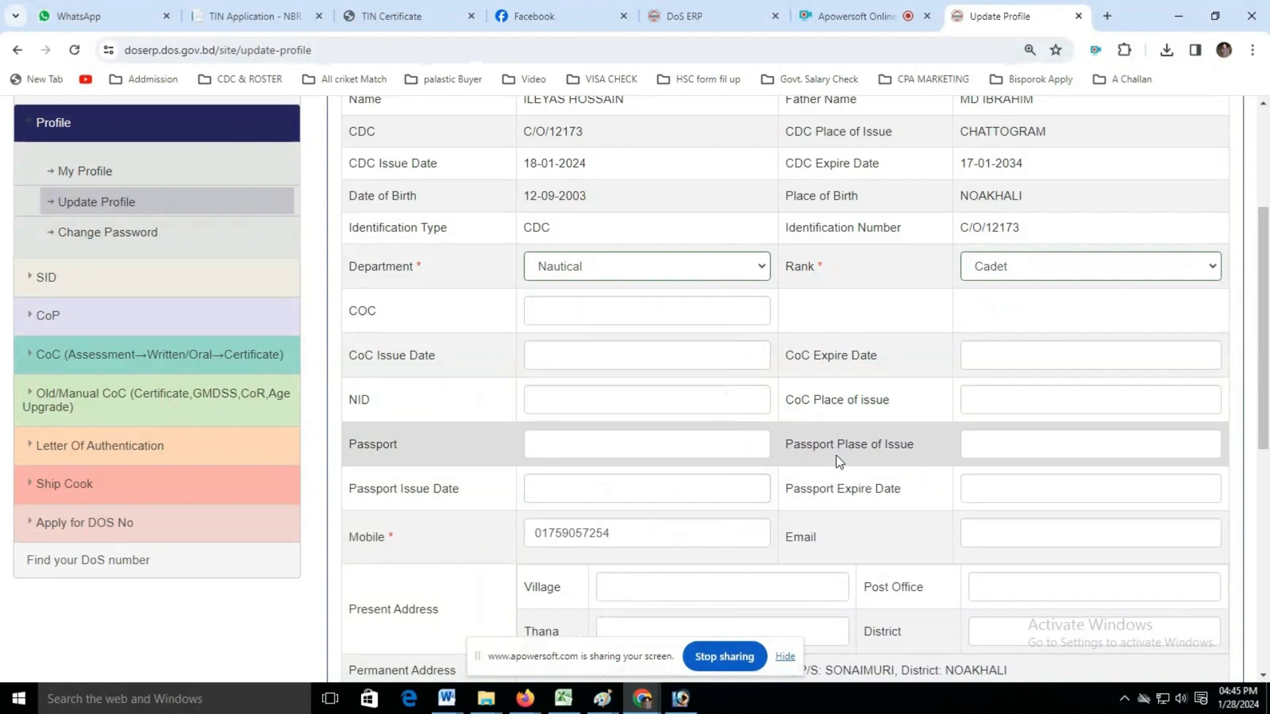
pyautogui.scroll(-3, 827, 448)
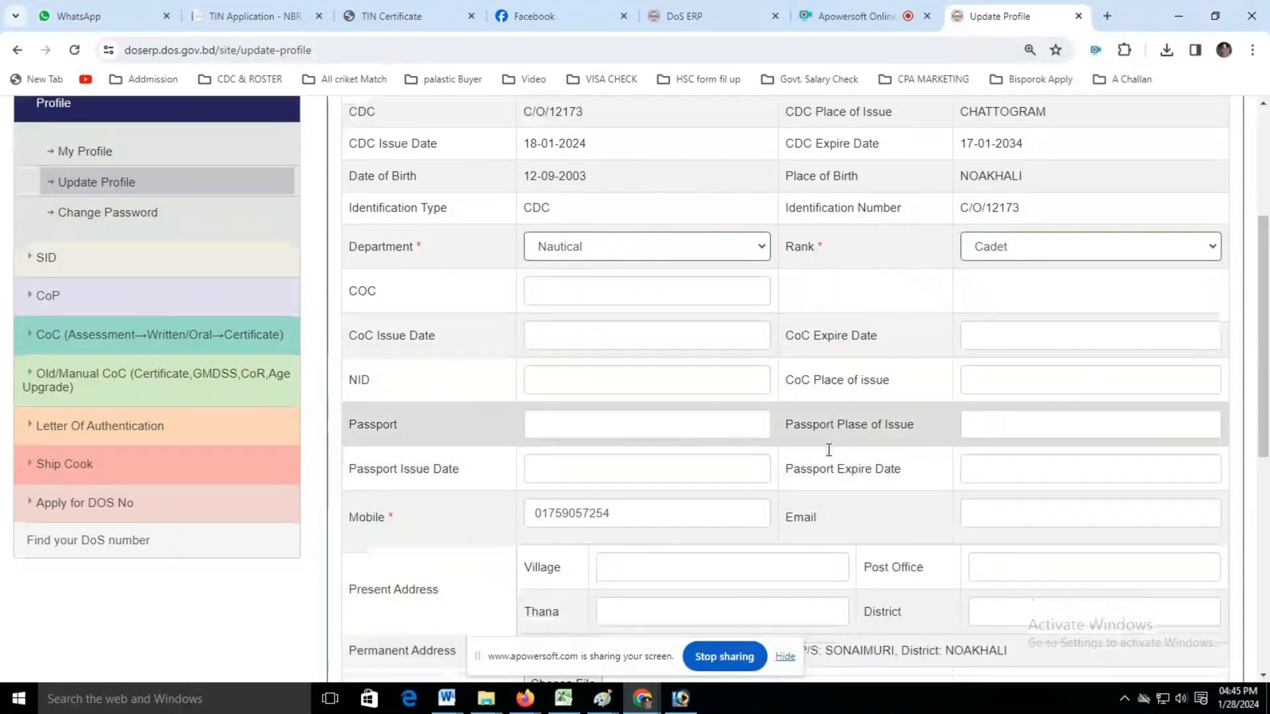
pyautogui.scroll(3, 607, 416)
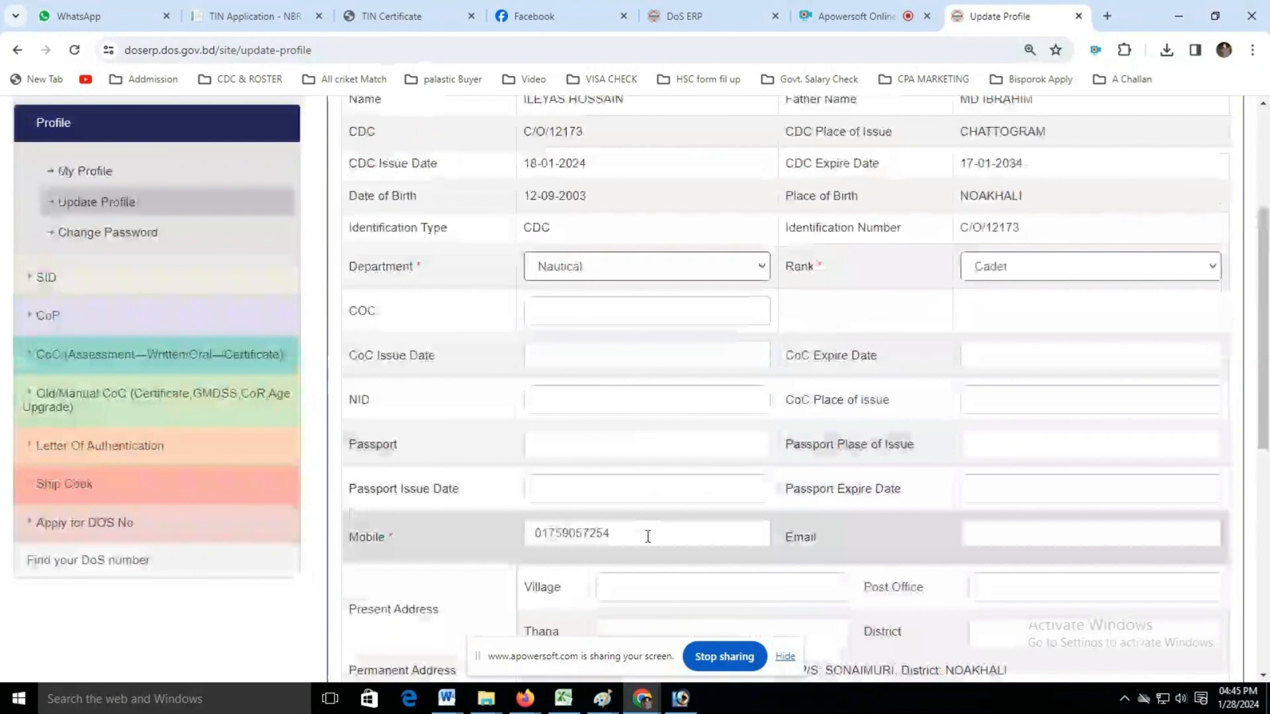
# - Fill in the applicant's email address in the profile form from a saved suggestion
pyautogui.scroll(-2, 839, 518)
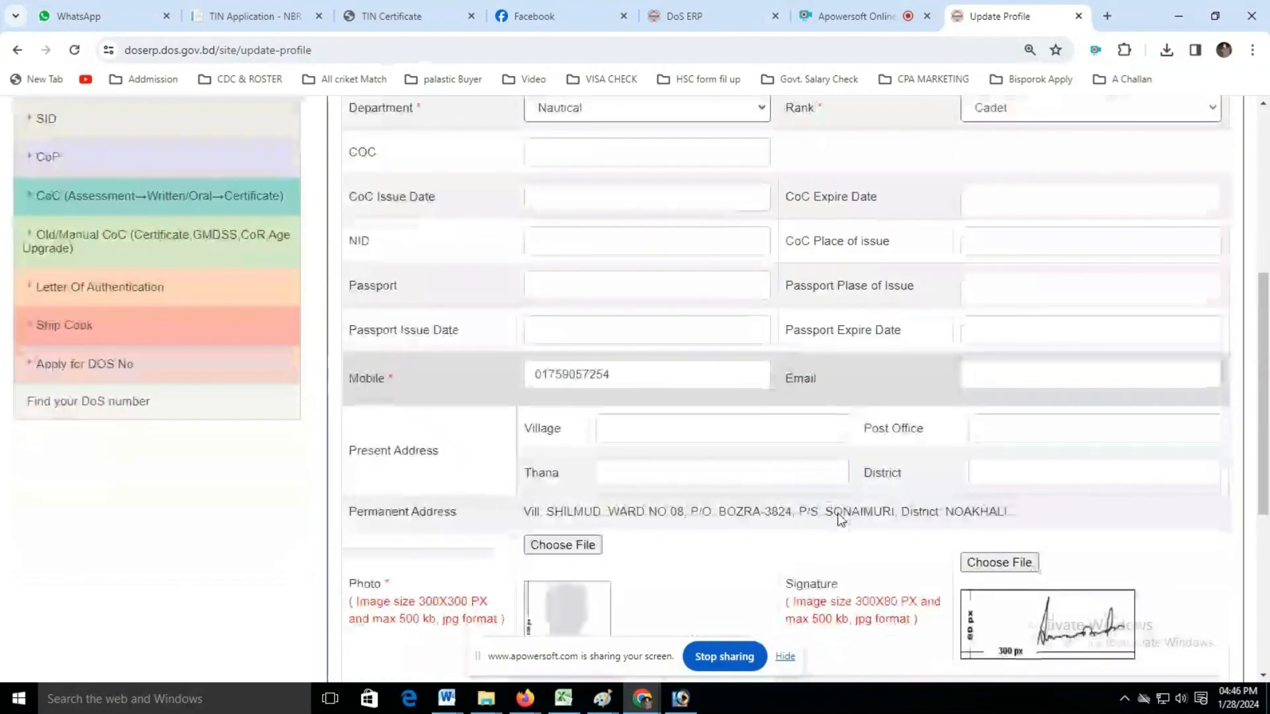
pyautogui.click(988, 372)
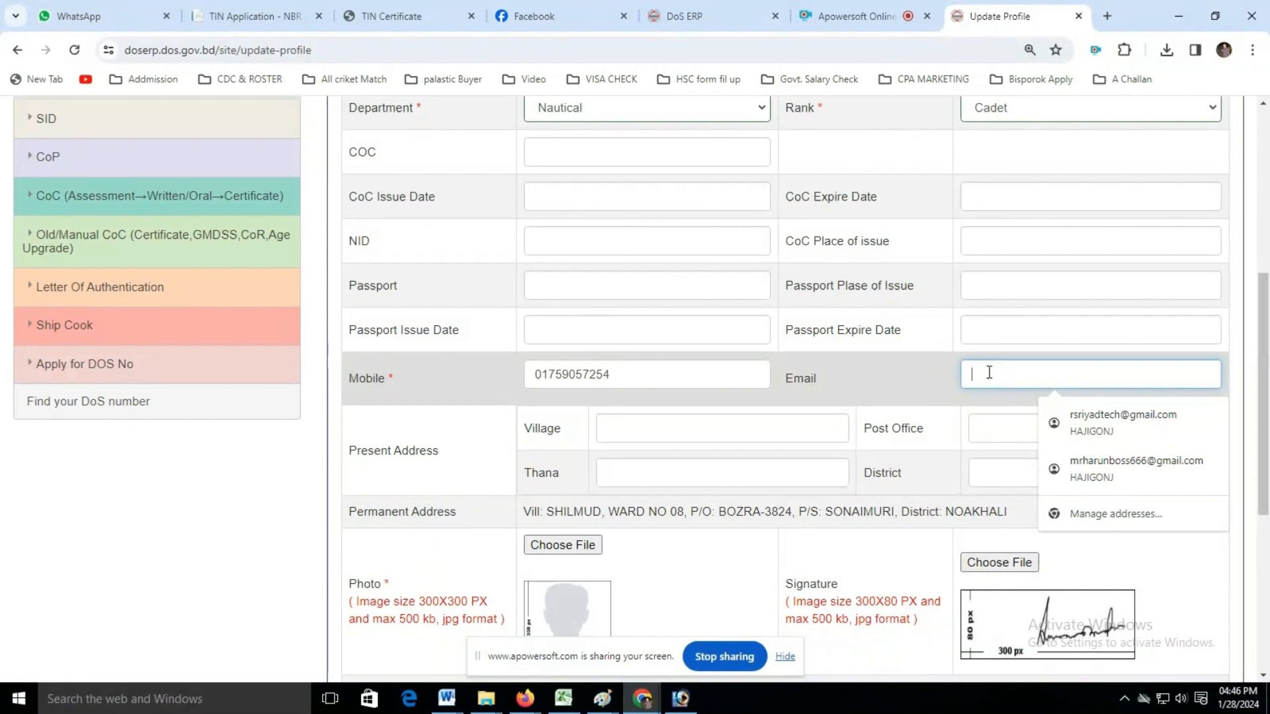
pyautogui.write('i')
pyautogui.press('Down')
pyautogui.press('Return')
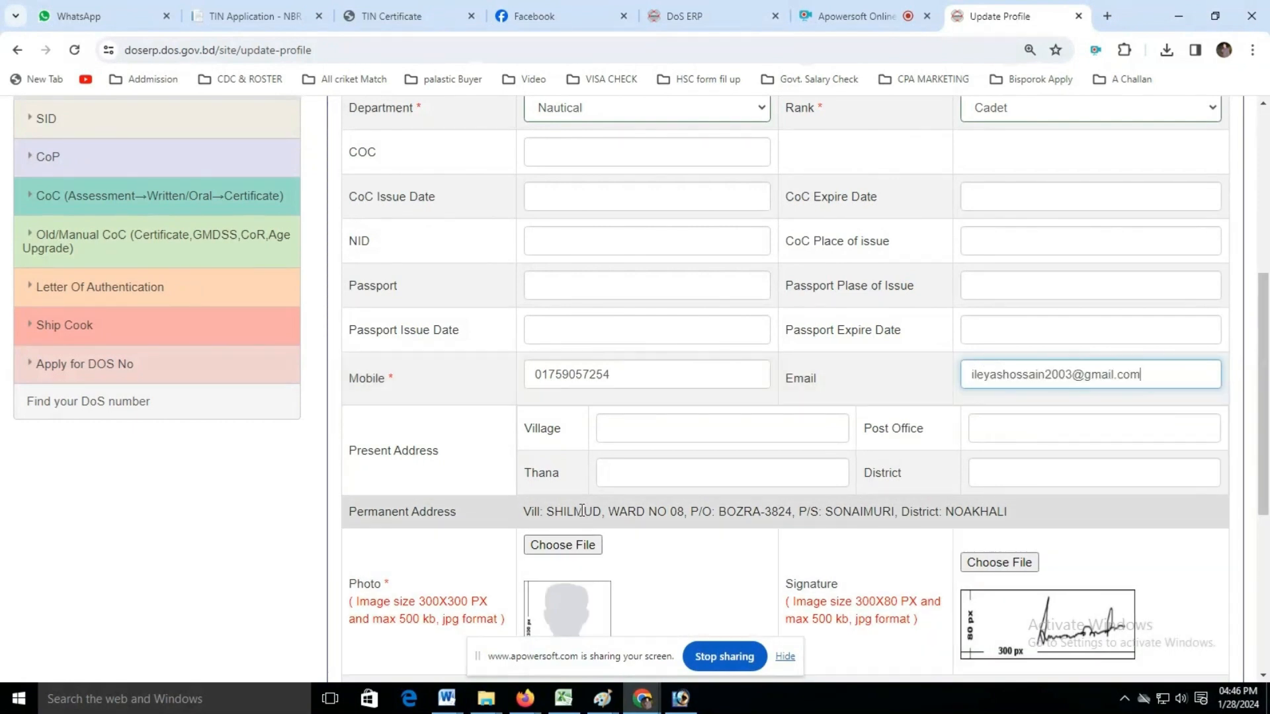
# - Copy the village and ward from the permanent address into the present address's Village field, separated by a comma
pyautogui.moveTo(550, 514); pyautogui.dragTo(601, 539)
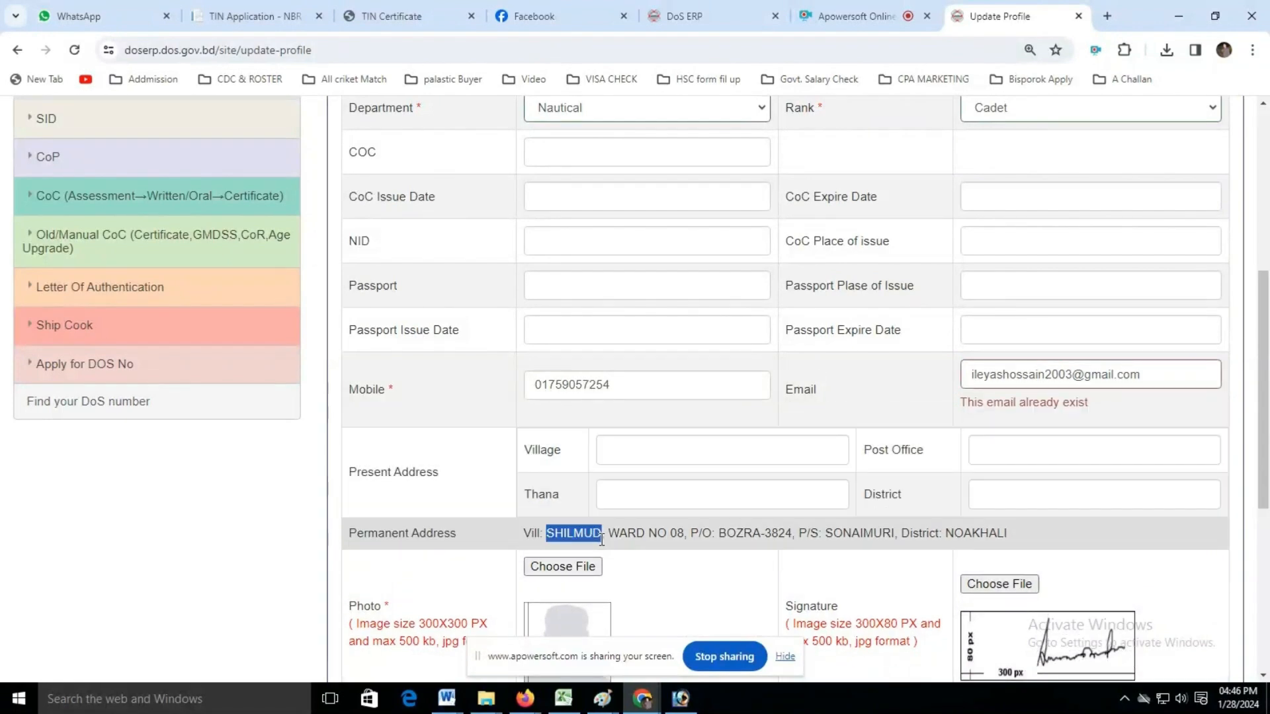
pyautogui.hotkey('ctrl', 'c')
pyautogui.click(663, 462)
pyautogui.hotkey('ctrl', 'v')
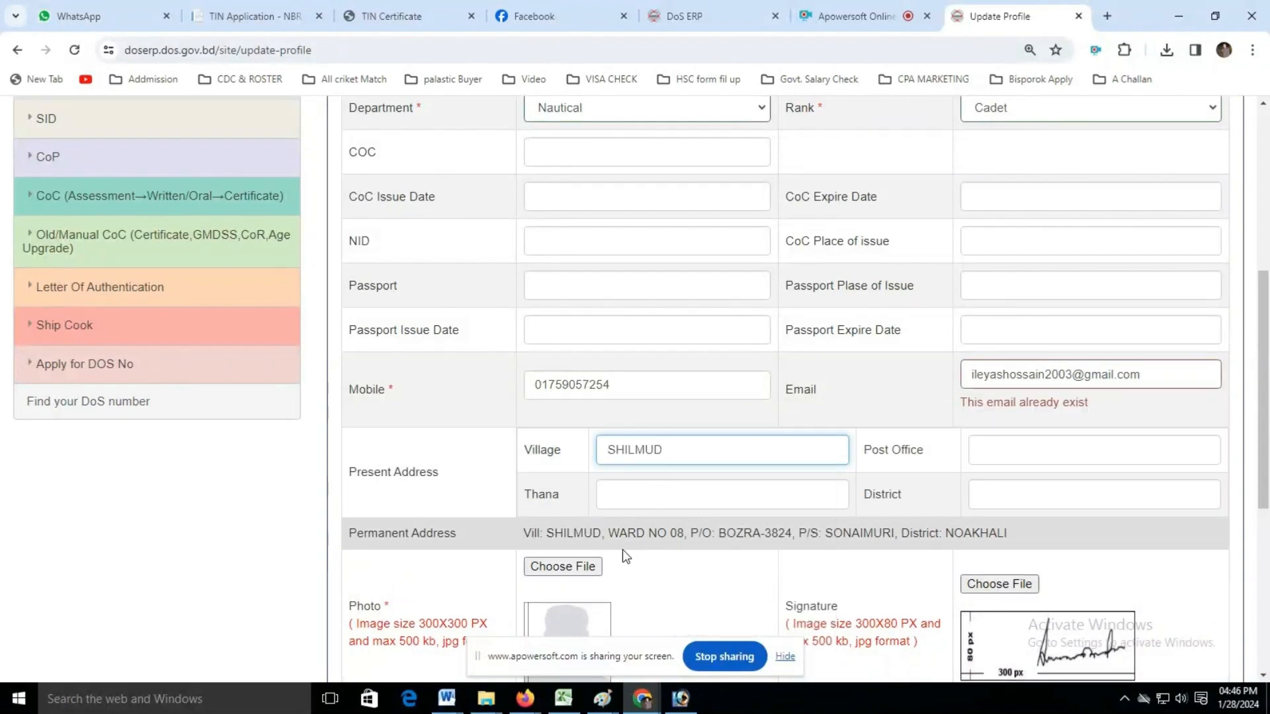
pyautogui.moveTo(609, 533); pyautogui.dragTo(684, 534)
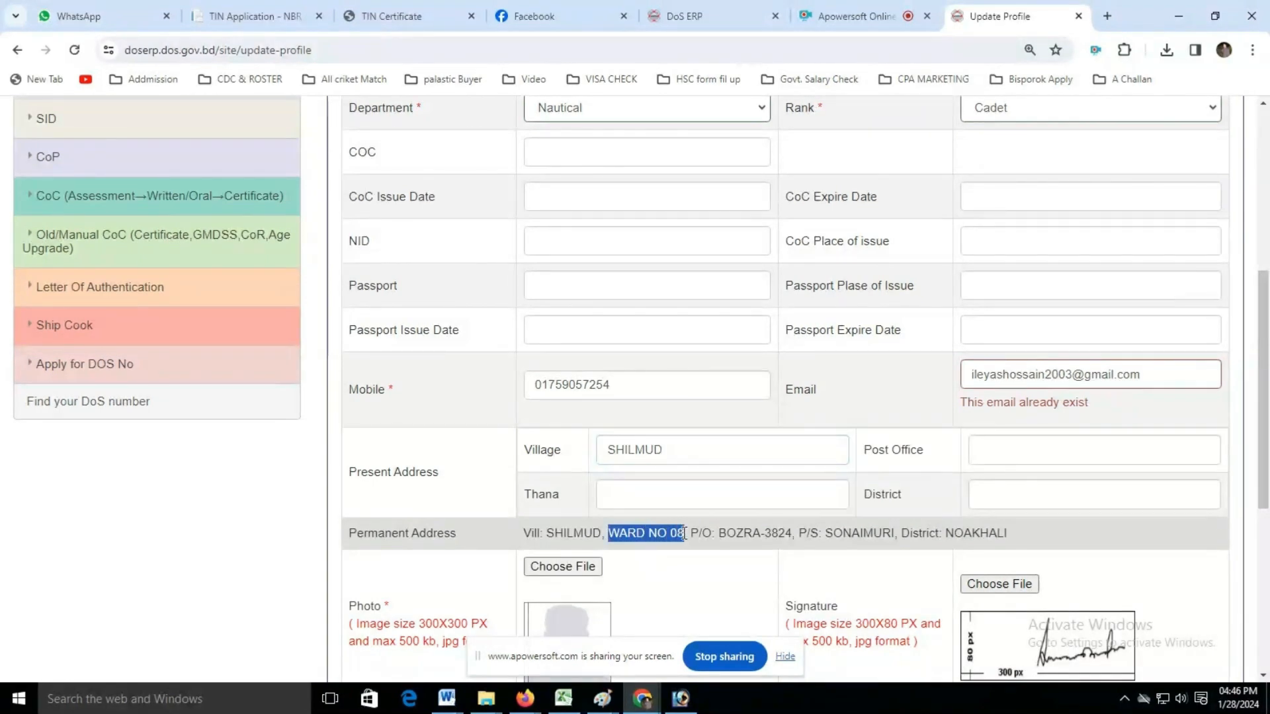
pyautogui.click(703, 439)
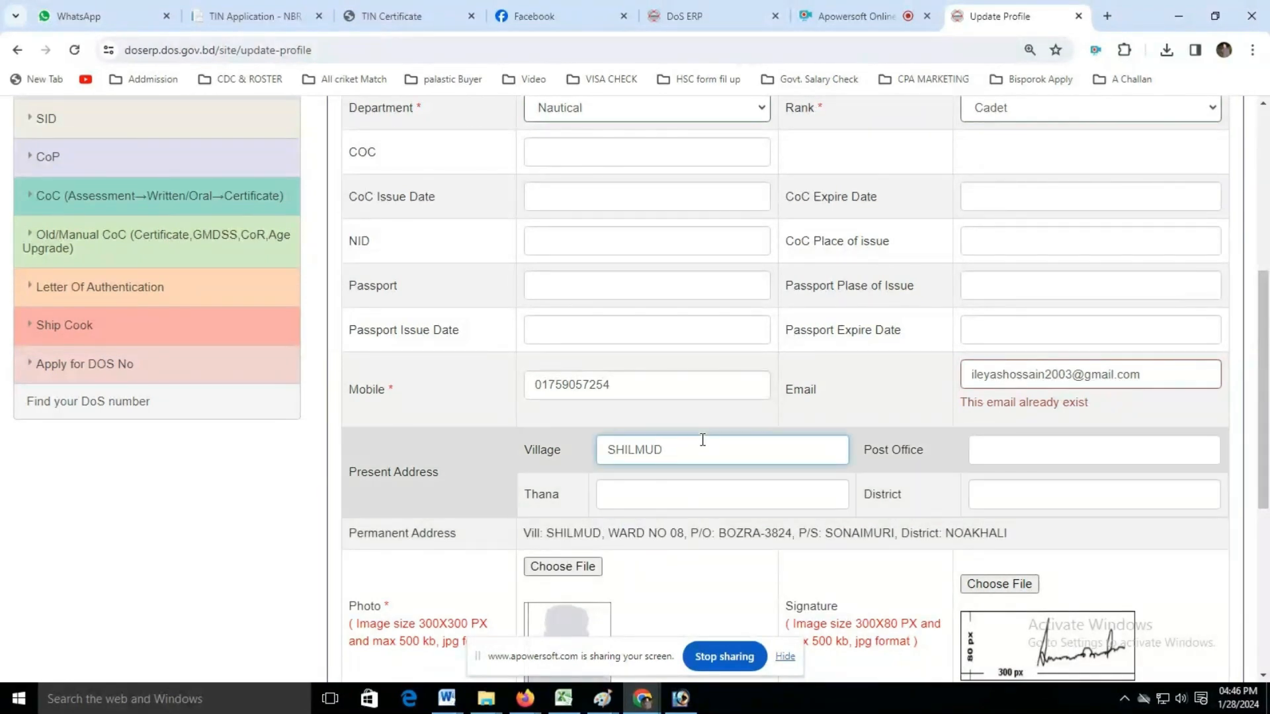
pyautogui.write(',')
pyautogui.hotkey('ctrl', 'v')
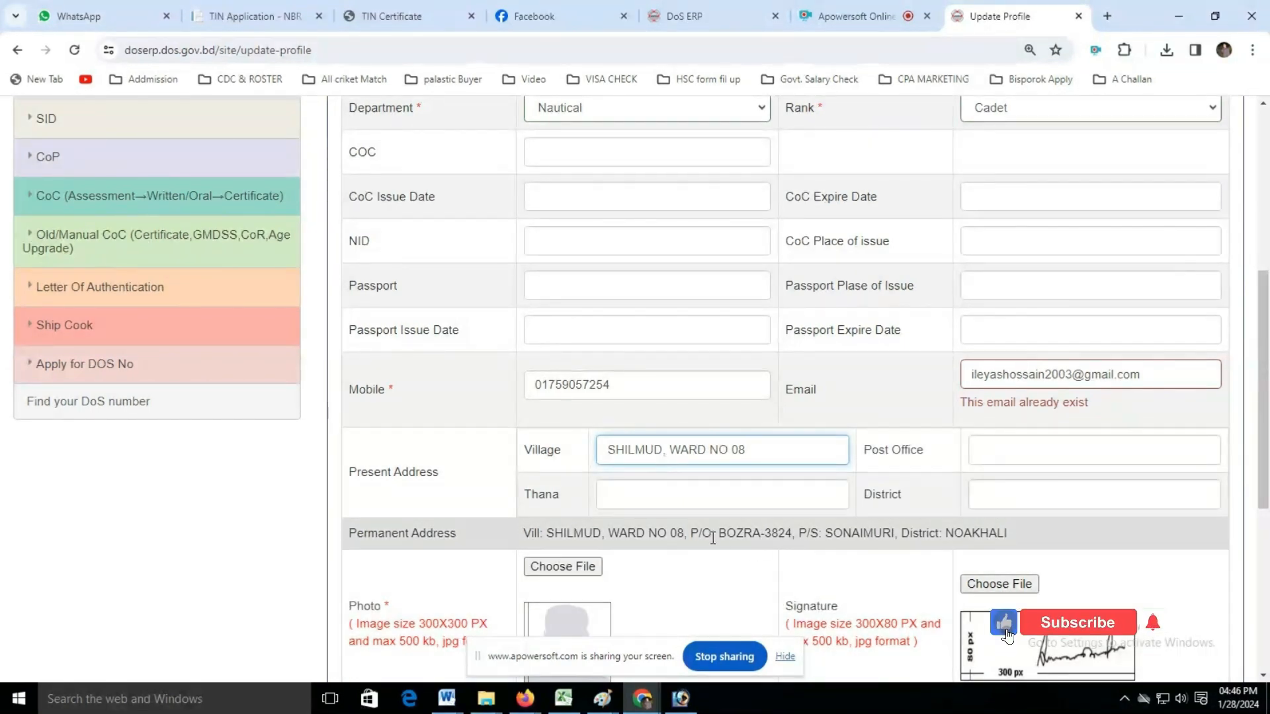
# - Copy the post office with its code from the permanent address into the present address's Post Office field
pyautogui.moveTo(720, 533); pyautogui.dragTo(792, 533)
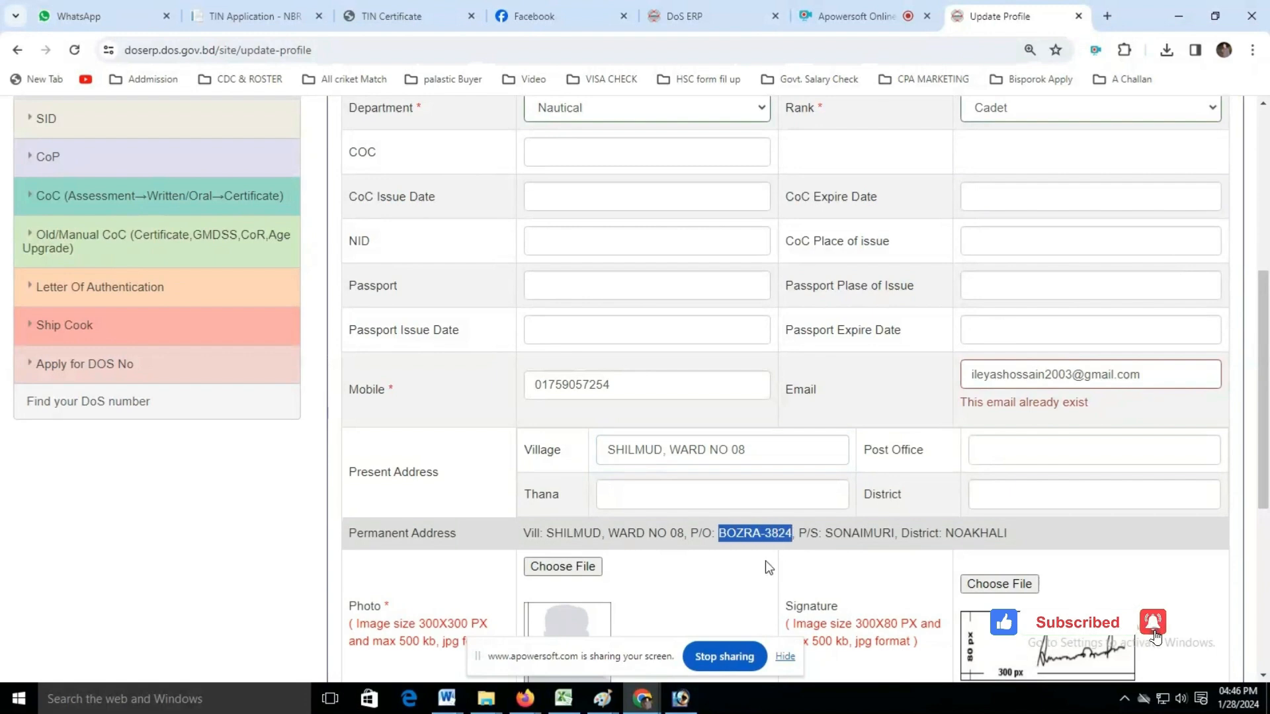
pyautogui.click(1018, 449)
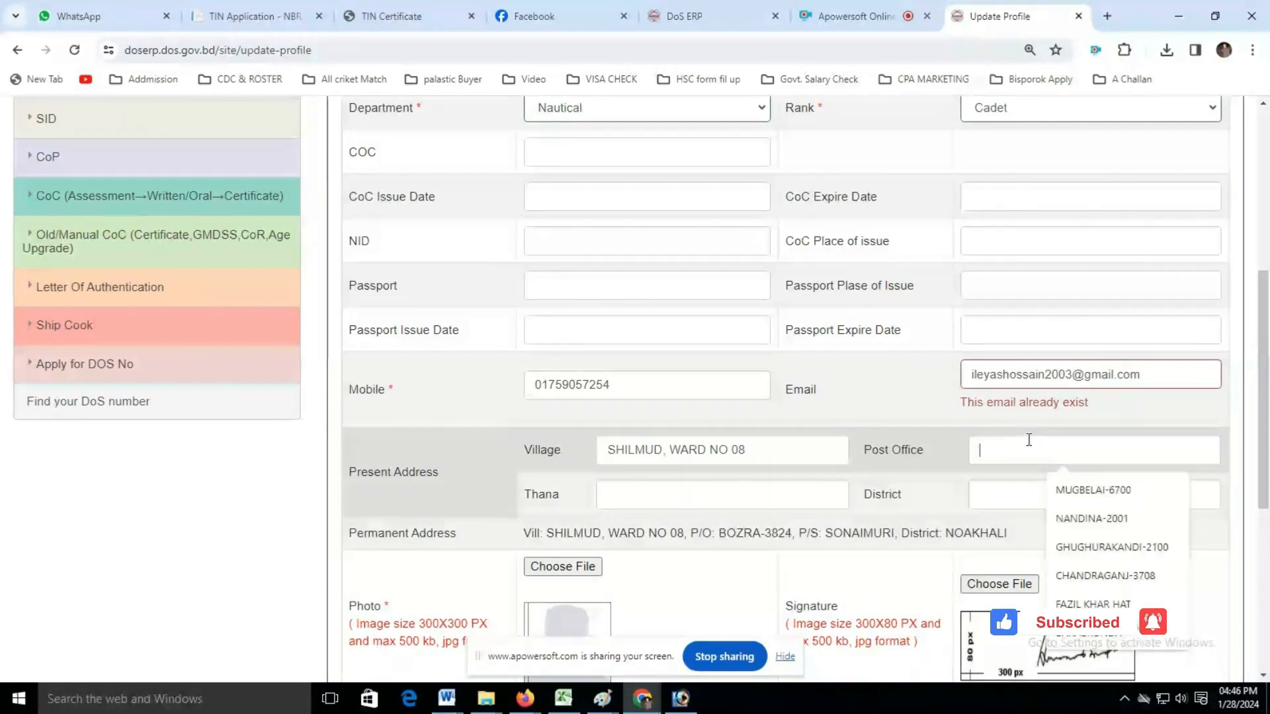
pyautogui.hotkey('ctrl', 'v')
# - Copy the police station and district from the permanent address into the present address's Thana and District fields
pyautogui.moveTo(832, 533); pyautogui.dragTo(894, 533)
pyautogui.click(831, 536)
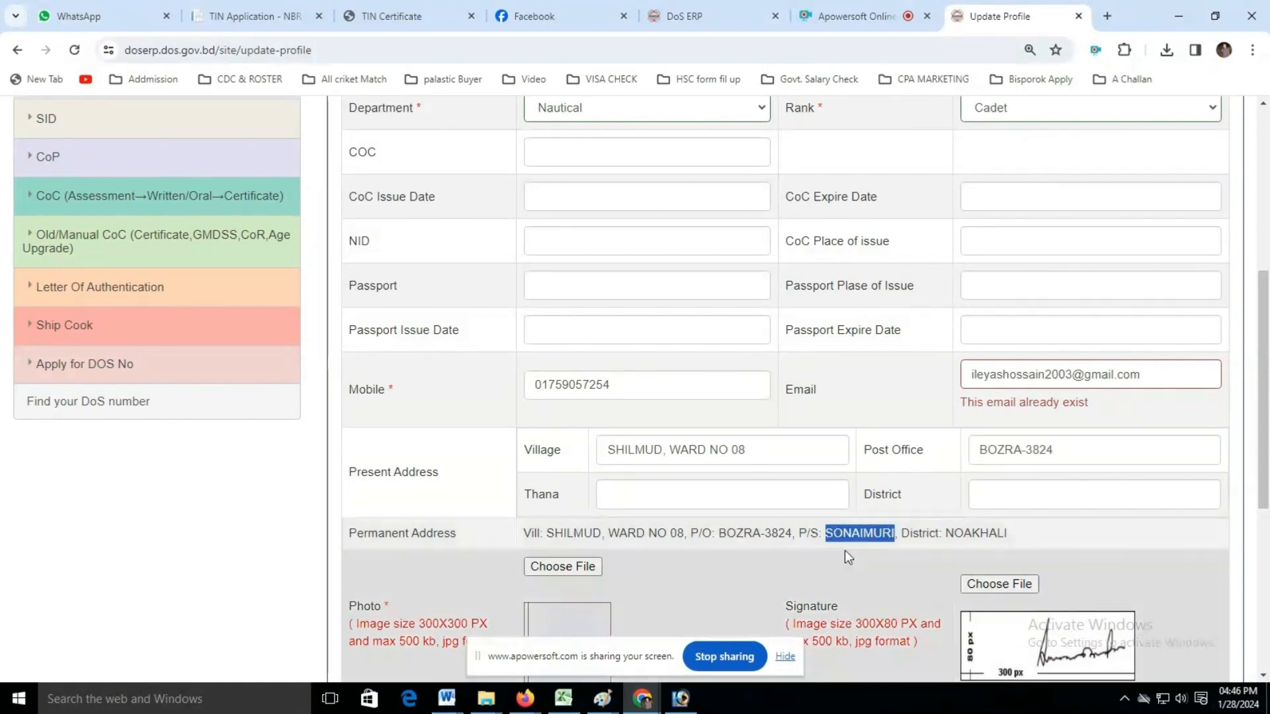
pyautogui.click(669, 493)
pyautogui.hotkey('ctrl', 'v')
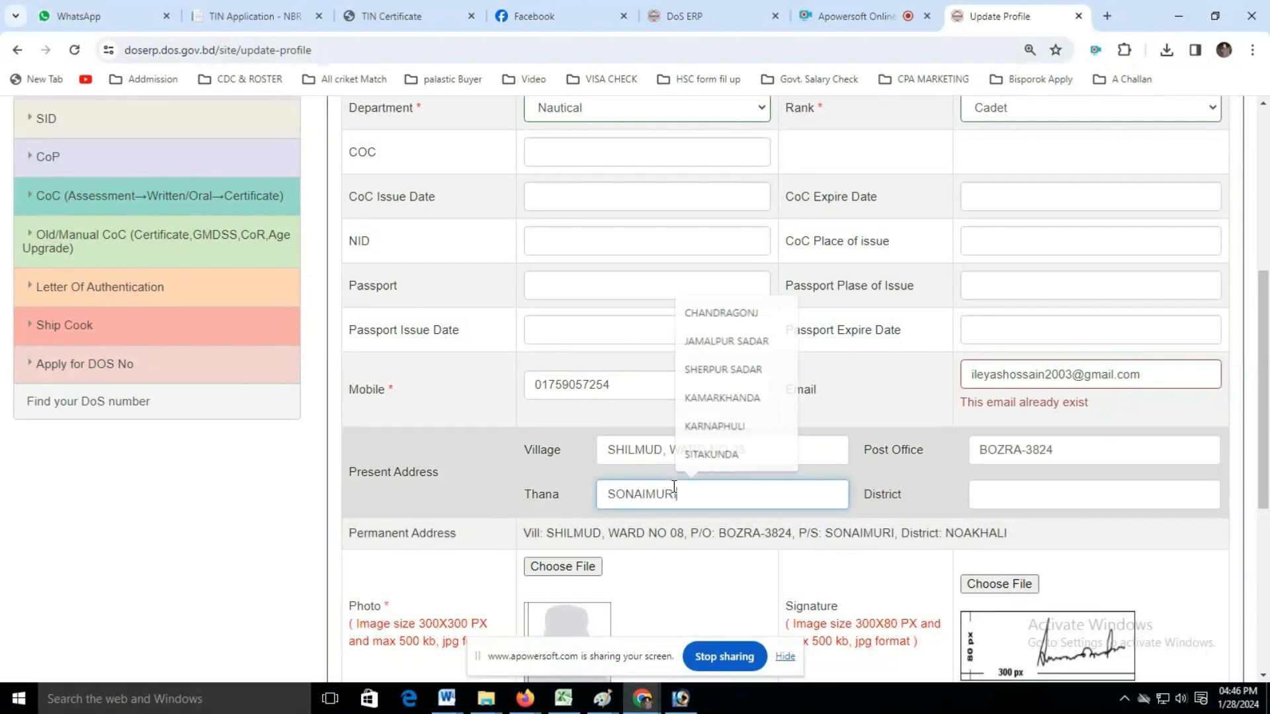
pyautogui.moveTo(946, 533); pyautogui.dragTo(1016, 532)
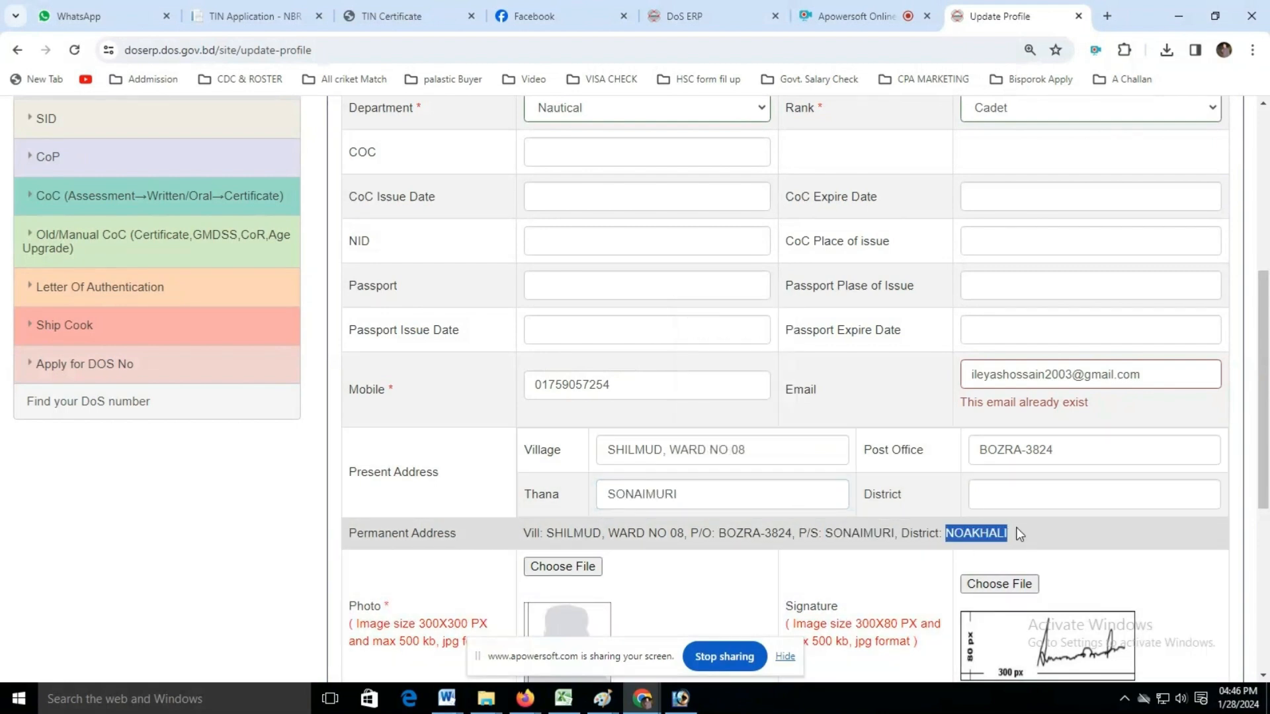
pyautogui.click(1030, 494)
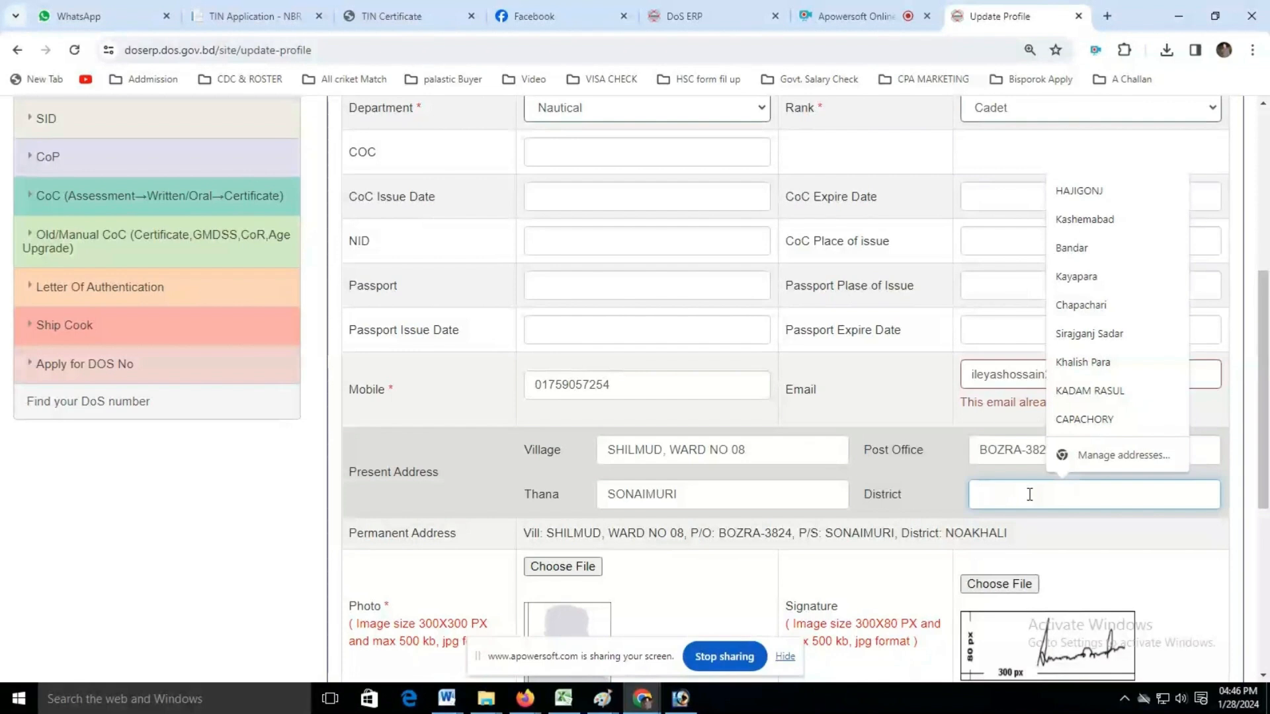
pyautogui.hotkey('ctrl', 'v')
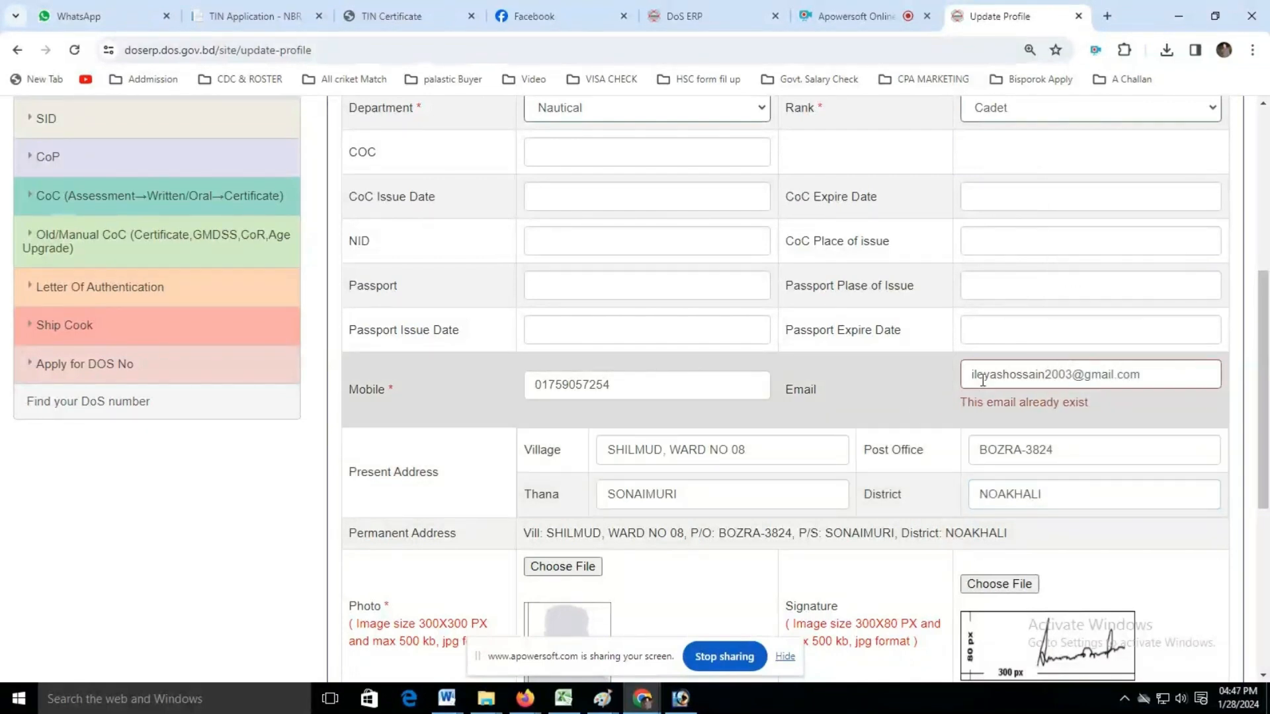
# - Replace the rejected email in the profile form with a different email address for the applicant
pyautogui.moveTo(970, 376); pyautogui.dragTo(1039, 381)
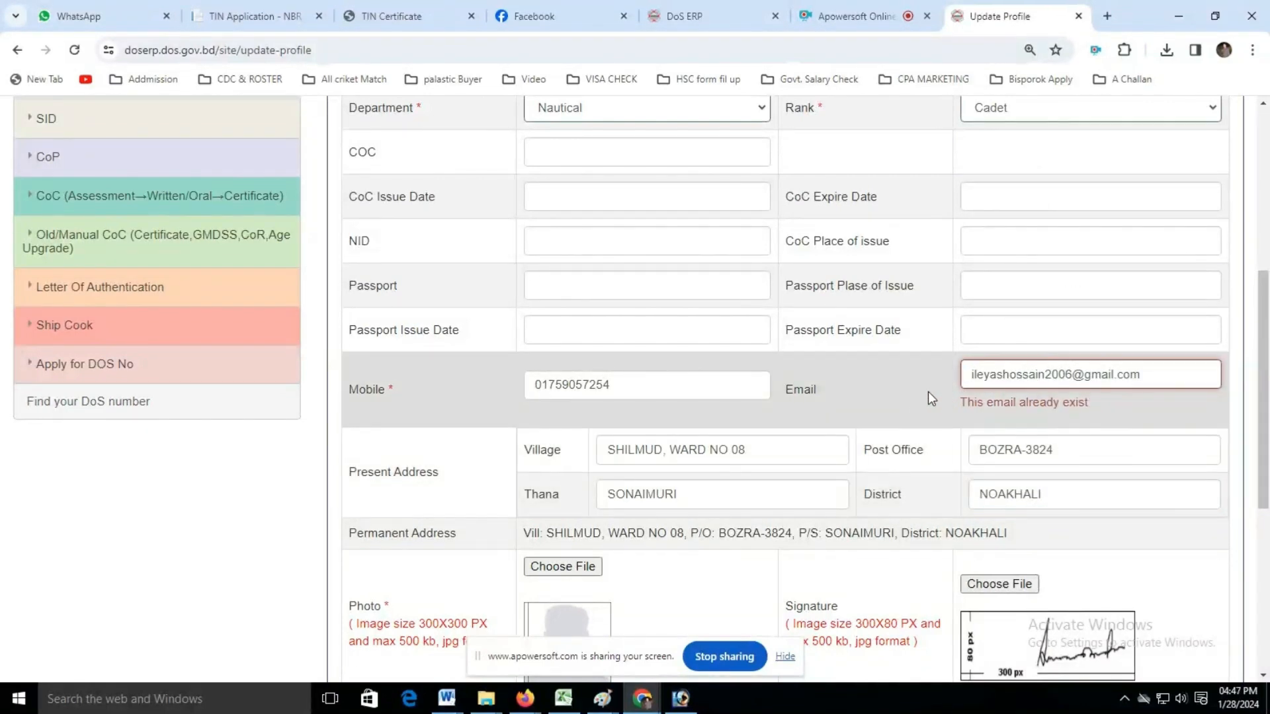
pyautogui.click(911, 388)
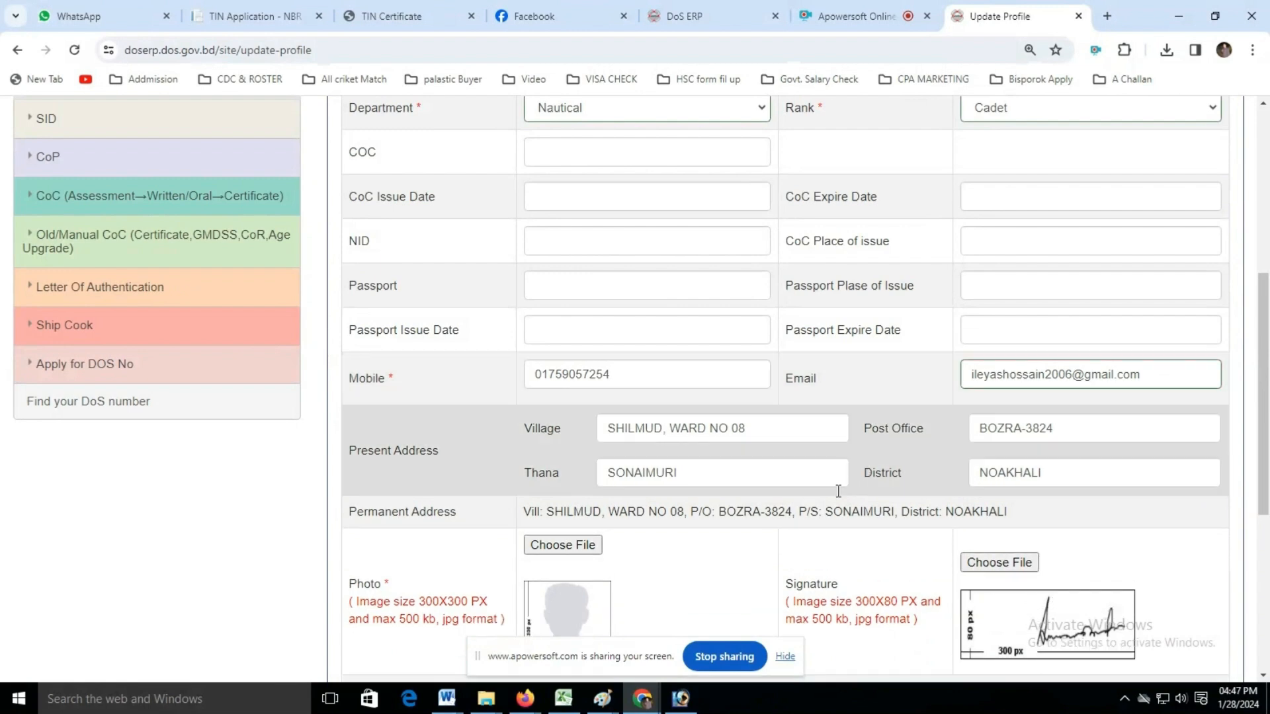
# - Try a shortened version of the applicant's email address in the profile's Email field
pyautogui.scroll(-2, 771, 559)
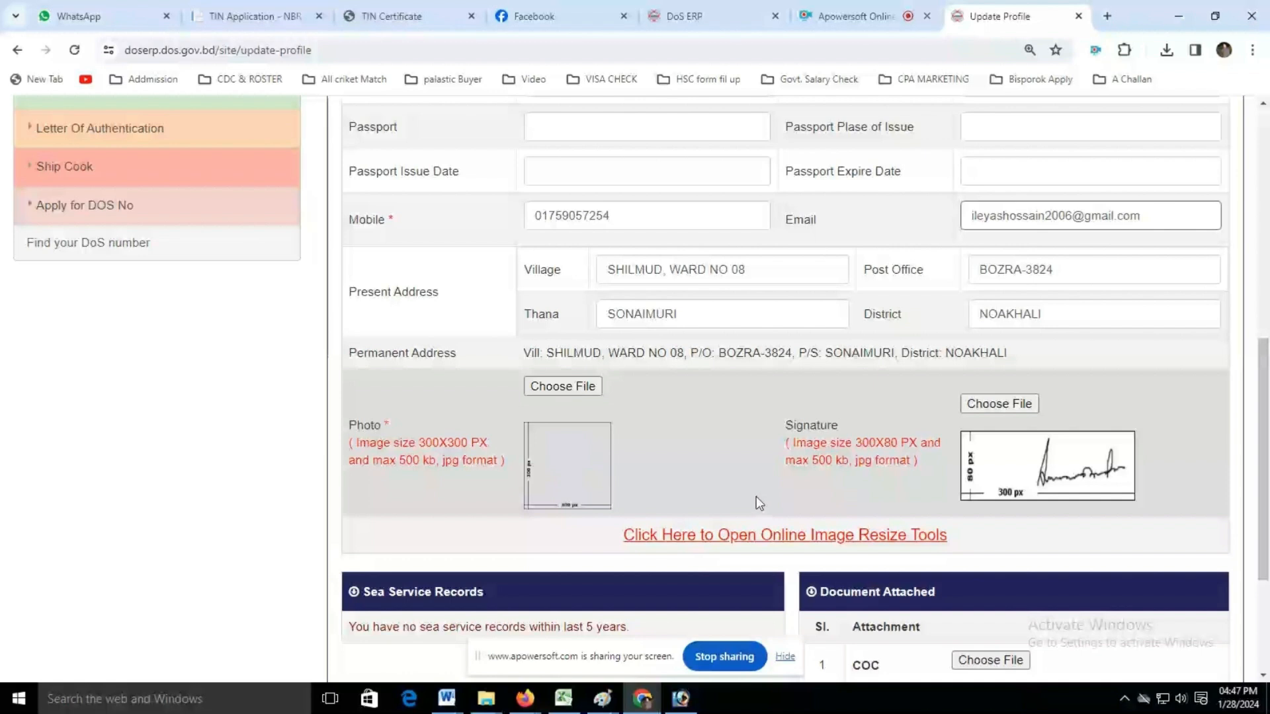
pyautogui.scroll(1, 757, 497)
pyautogui.click(1064, 301)
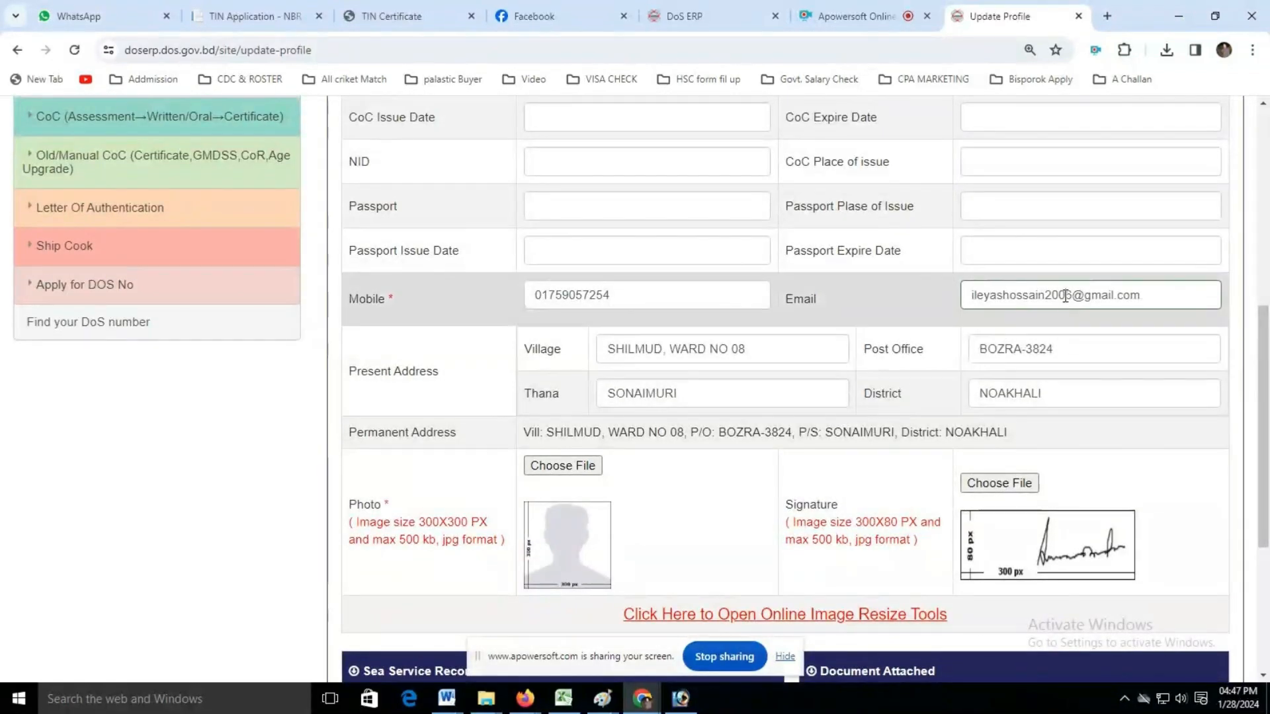
pyautogui.press('BackSpace')
pyautogui.press('BackSpace')
pyautogui.press('BackSpace')
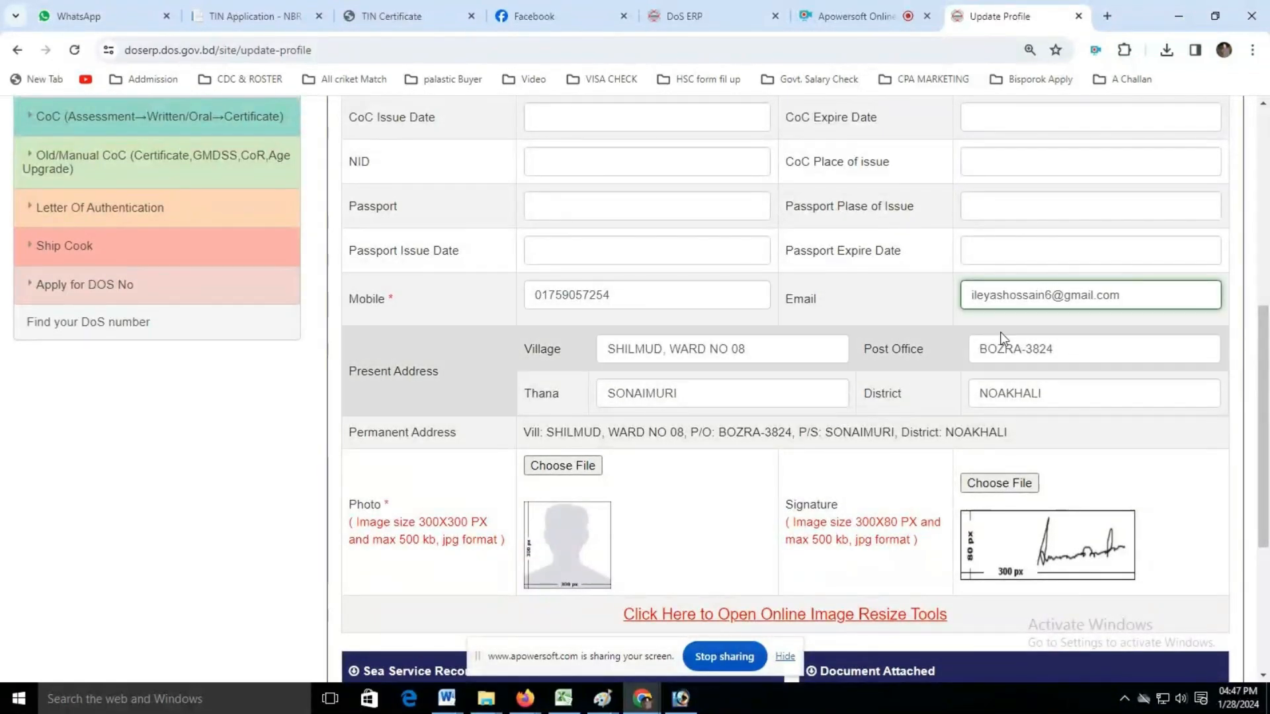
pyautogui.click(888, 310)
# - Upload the file "photo" from the applicant's folder inside the cop folder as the profile photo
pyautogui.scroll(-1, 718, 540)
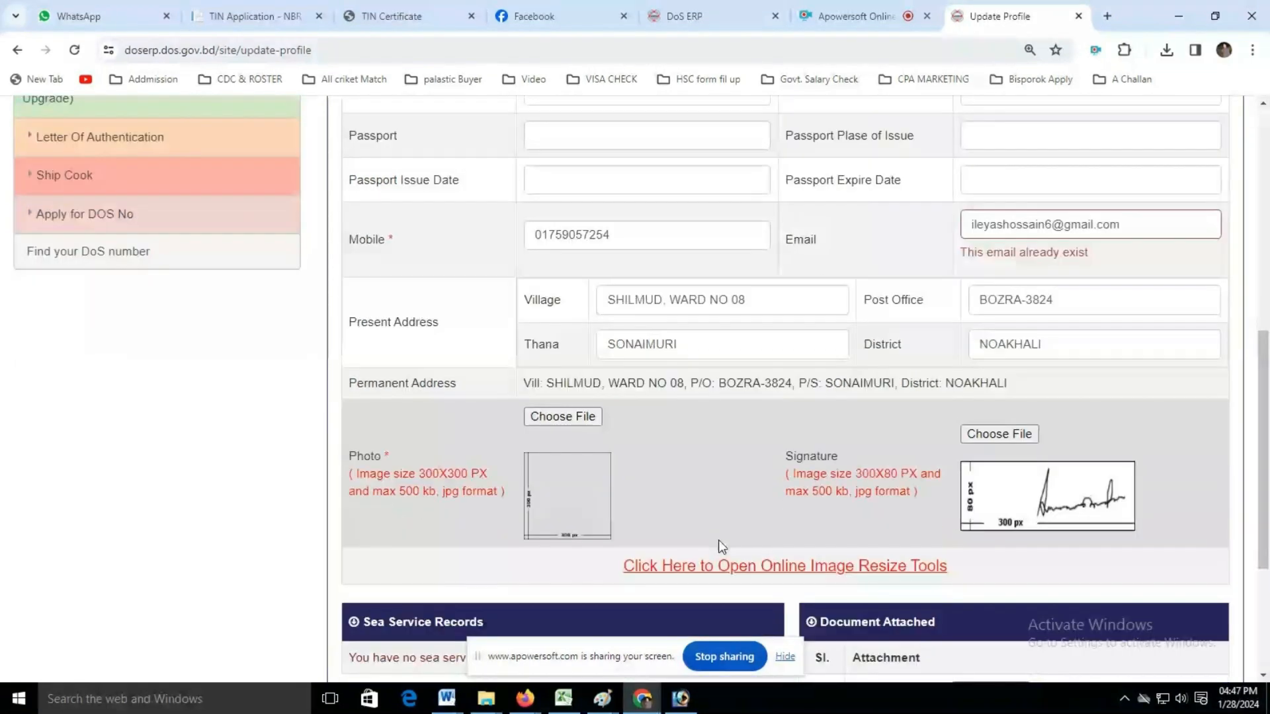
pyautogui.click(567, 408)
pyautogui.doubleClick(489, 386)
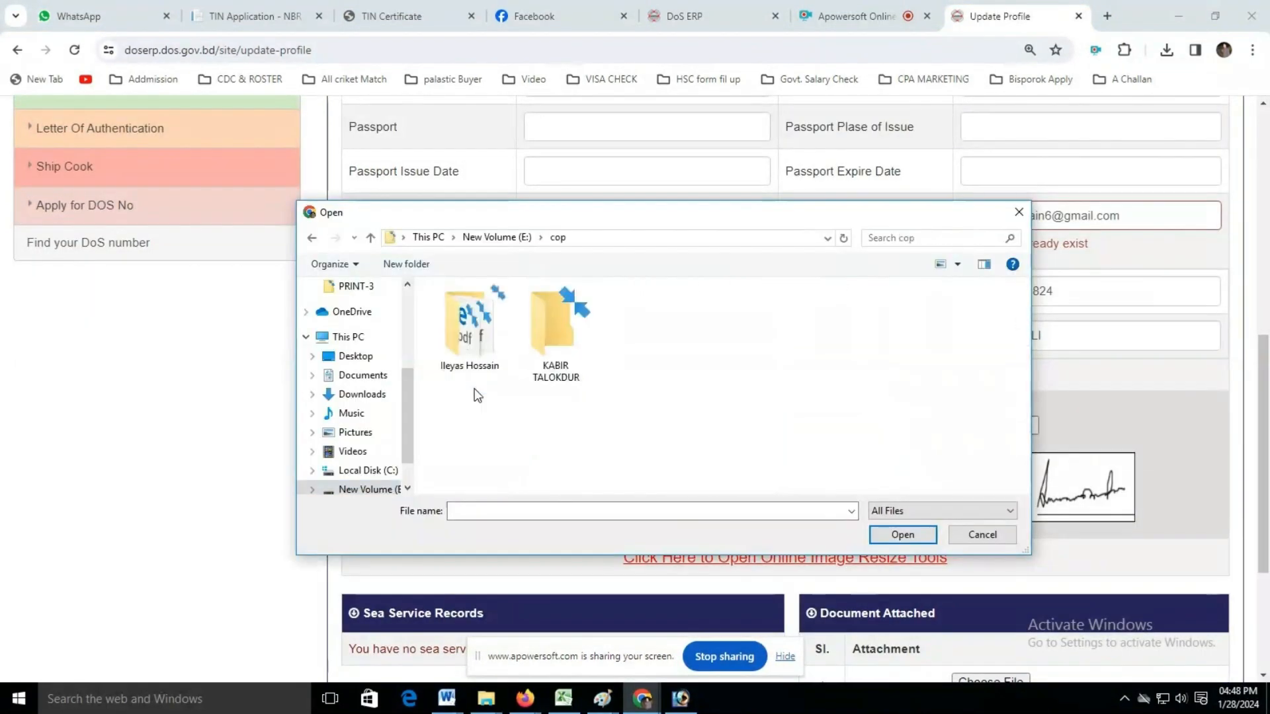
pyautogui.doubleClick(470, 347)
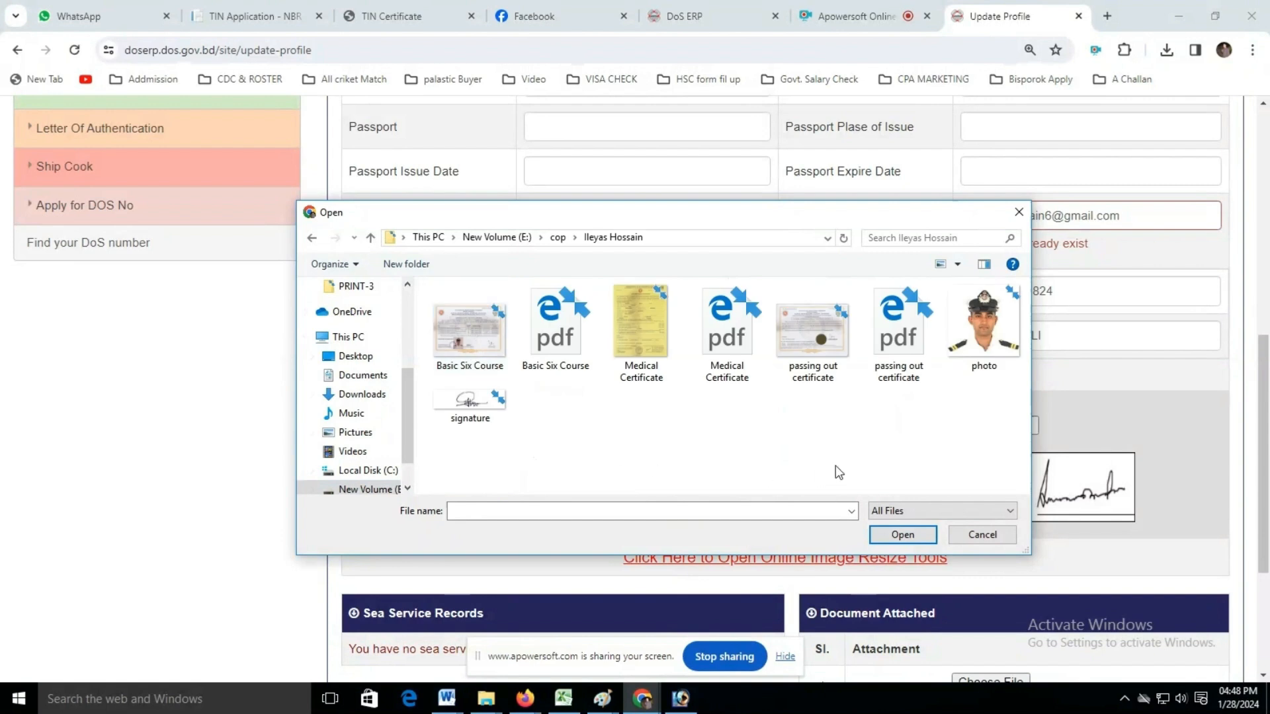
pyautogui.click(963, 319)
pyautogui.click(900, 532)
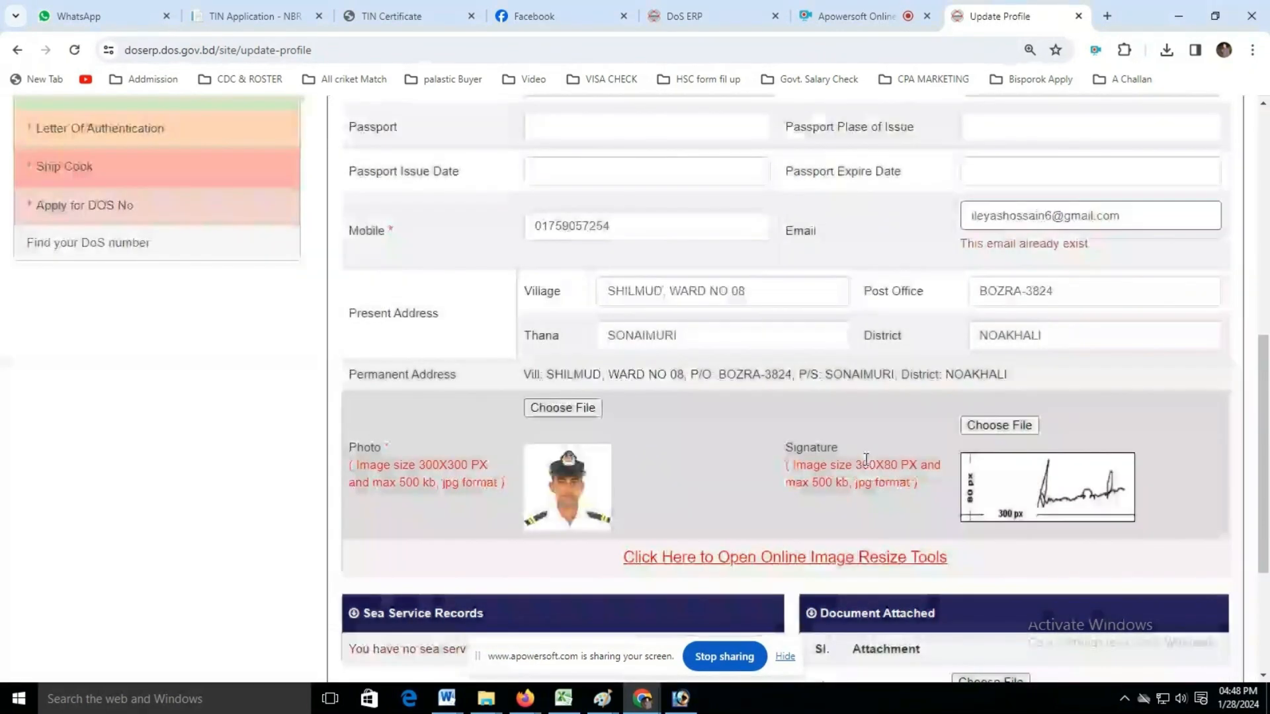
# - Upload the file "signature" from the applicant's folder as the profile signature
pyautogui.click(999, 425)
pyautogui.click(471, 404)
pyautogui.click(928, 535)
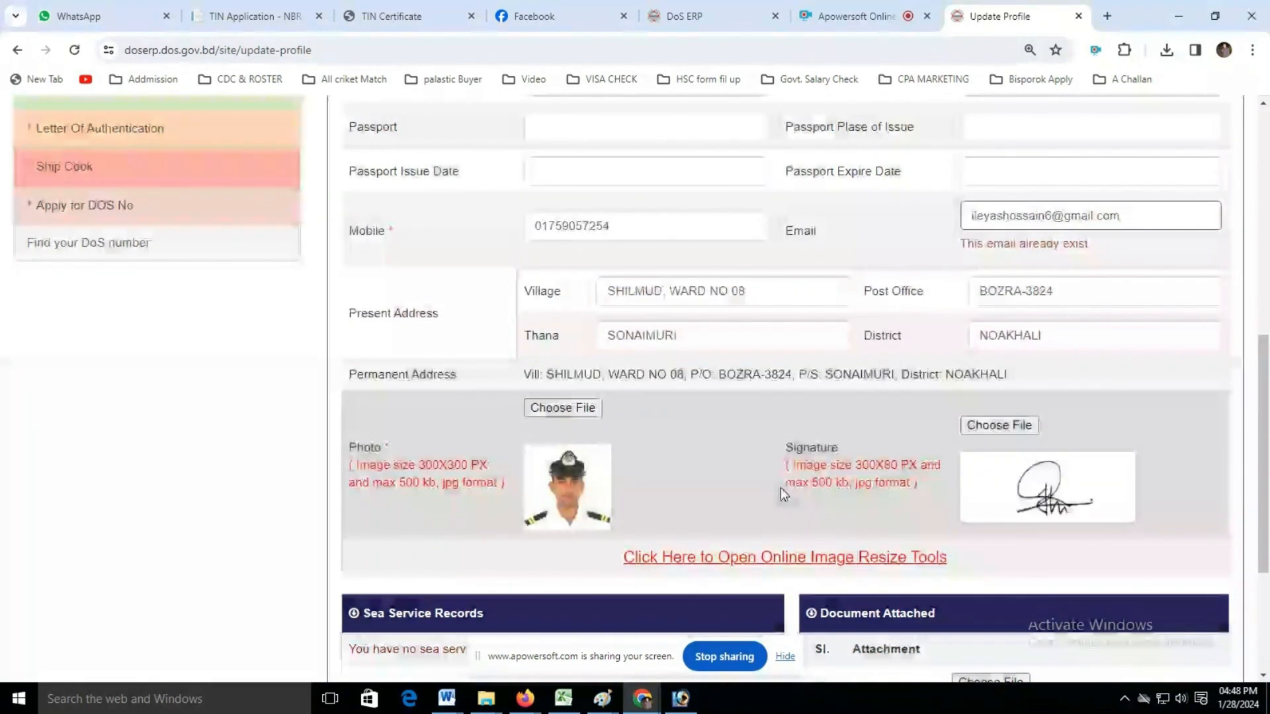
# - Accept the terms and conditions and confirm that all provided profile details are correct
pyautogui.scroll(-4, 848, 416)
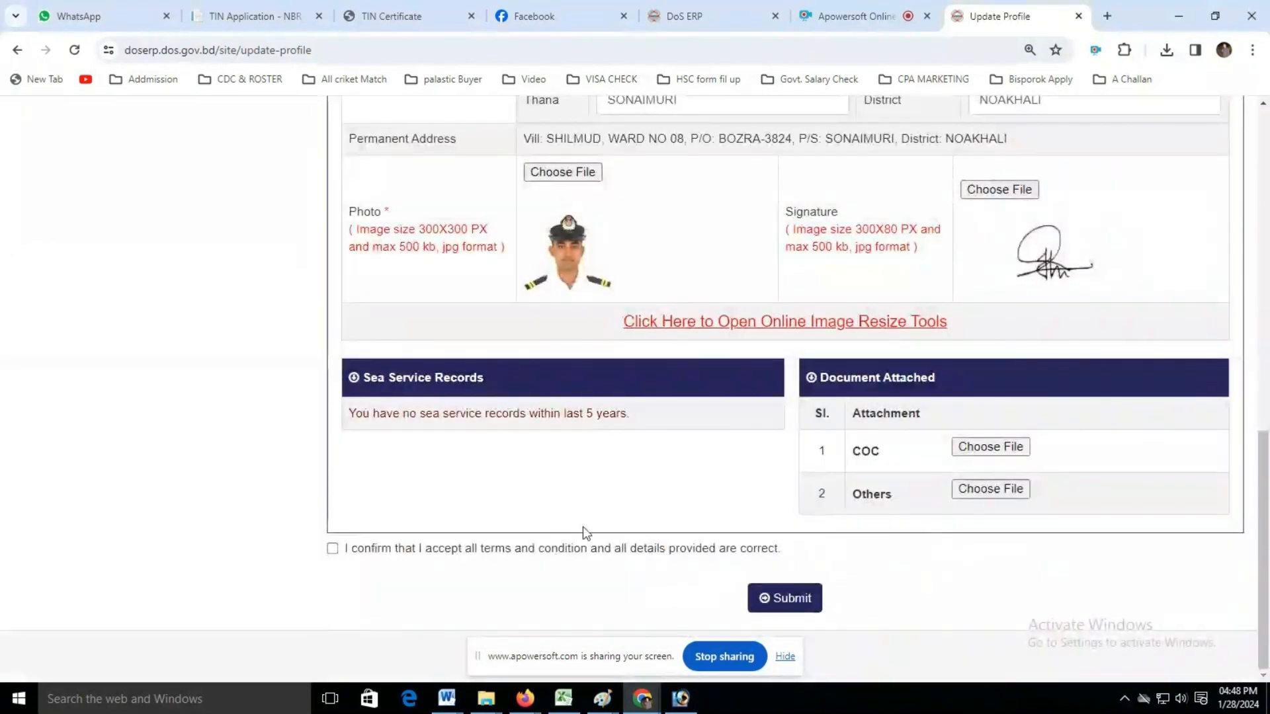
pyautogui.scroll(6, 745, 429)
pyautogui.scroll(-5, 745, 429)
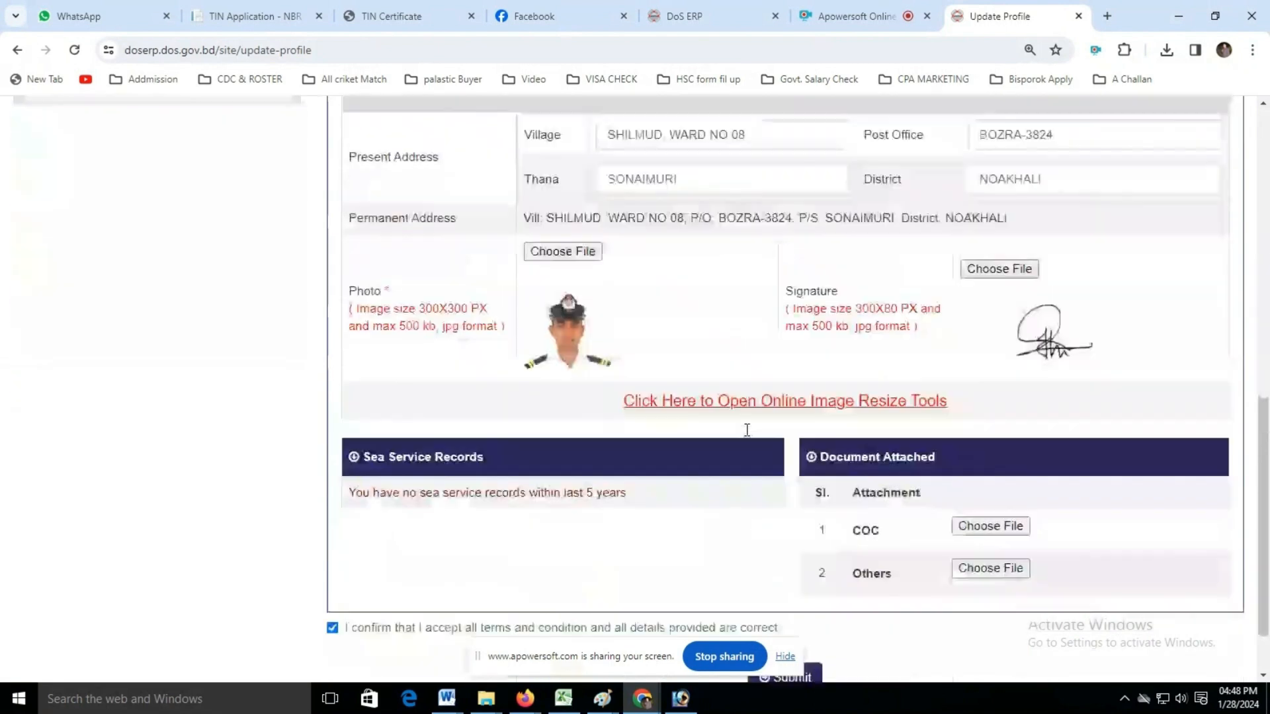
# - Clear the applicant's email address so the profile's optional Email field is left empty
pyautogui.scroll(9, 745, 430)
pyautogui.scroll(1, 746, 435)
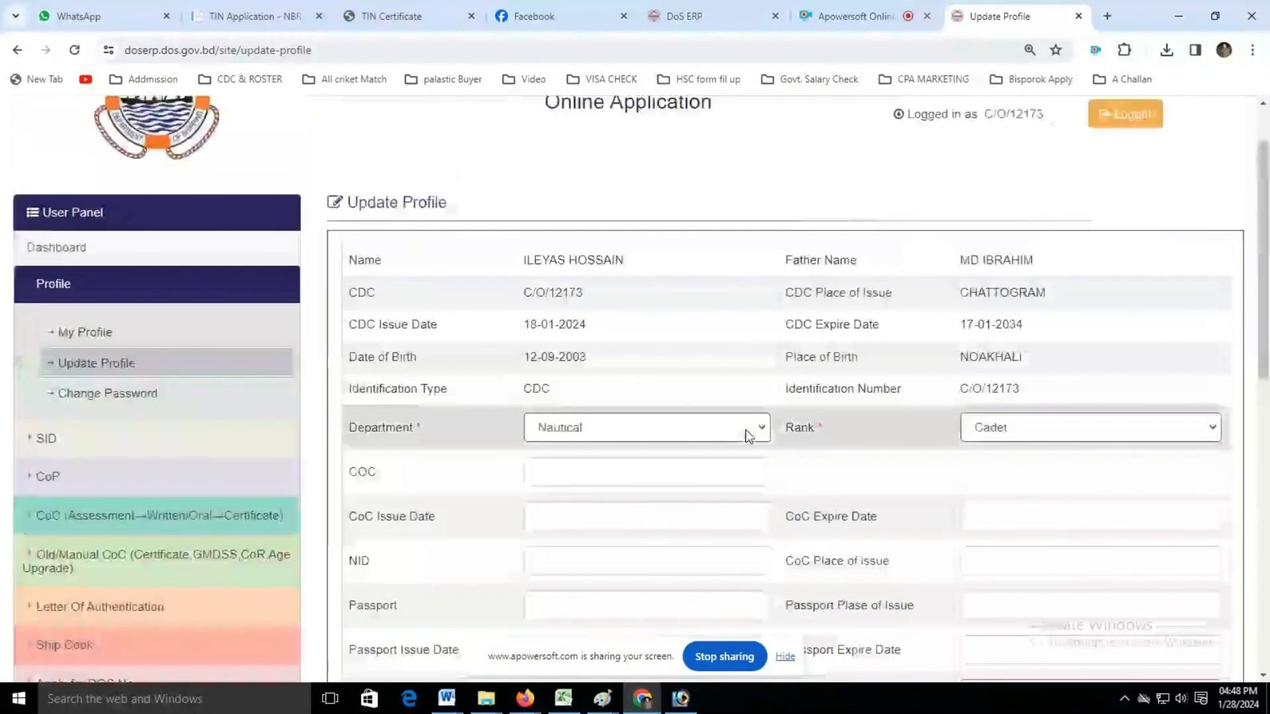
pyautogui.scroll(-3, 746, 433)
pyautogui.scroll(-1, 749, 435)
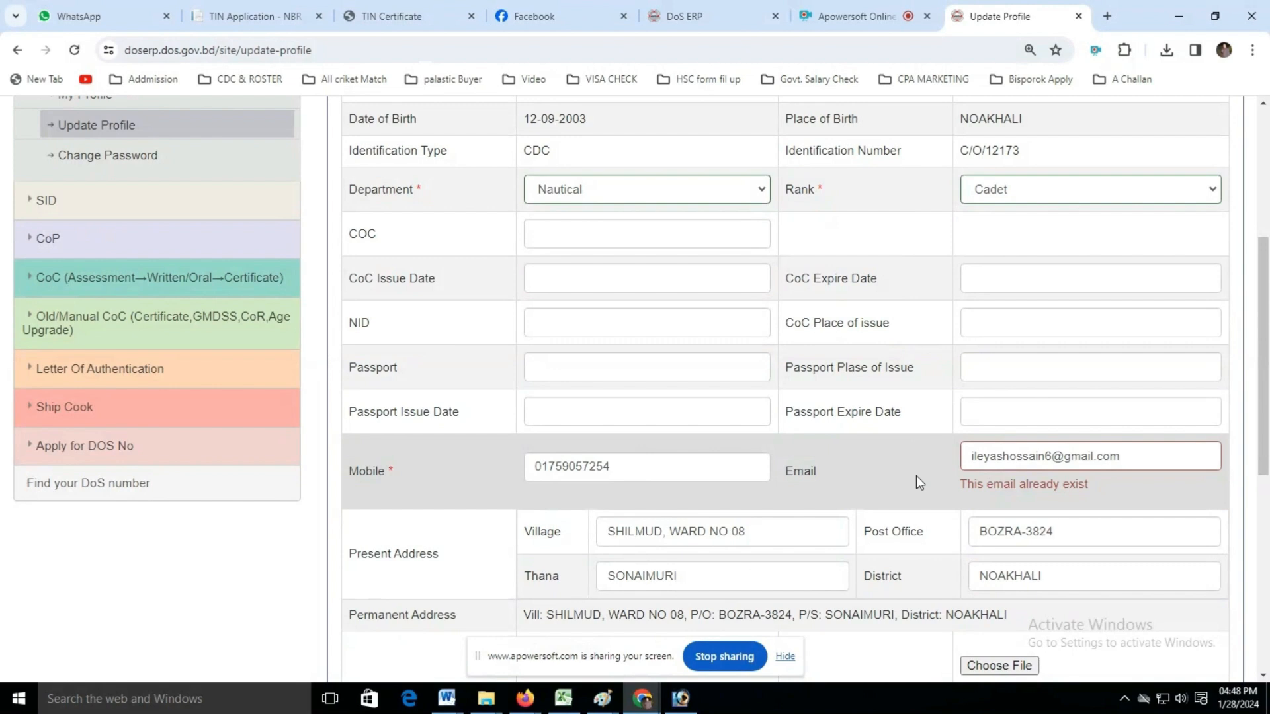
pyautogui.moveTo(1124, 456); pyautogui.dragTo(851, 475)
pyautogui.press('BackSpace')
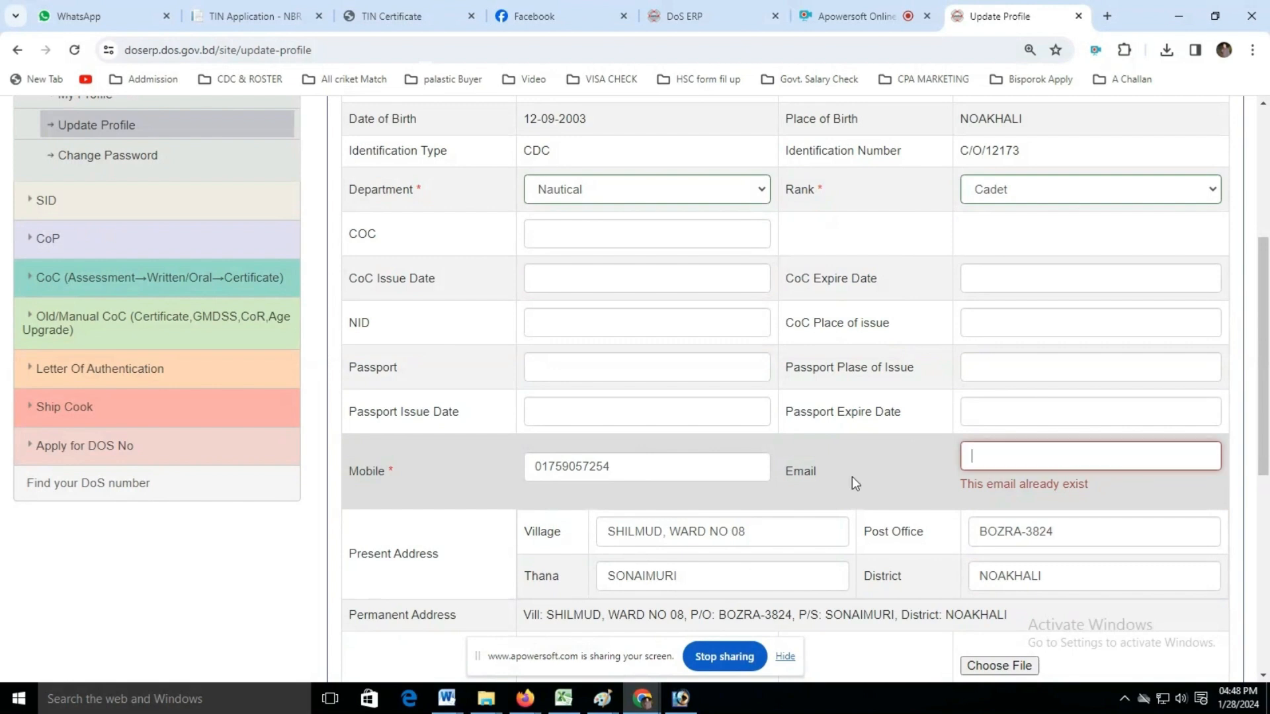
pyautogui.click(868, 478)
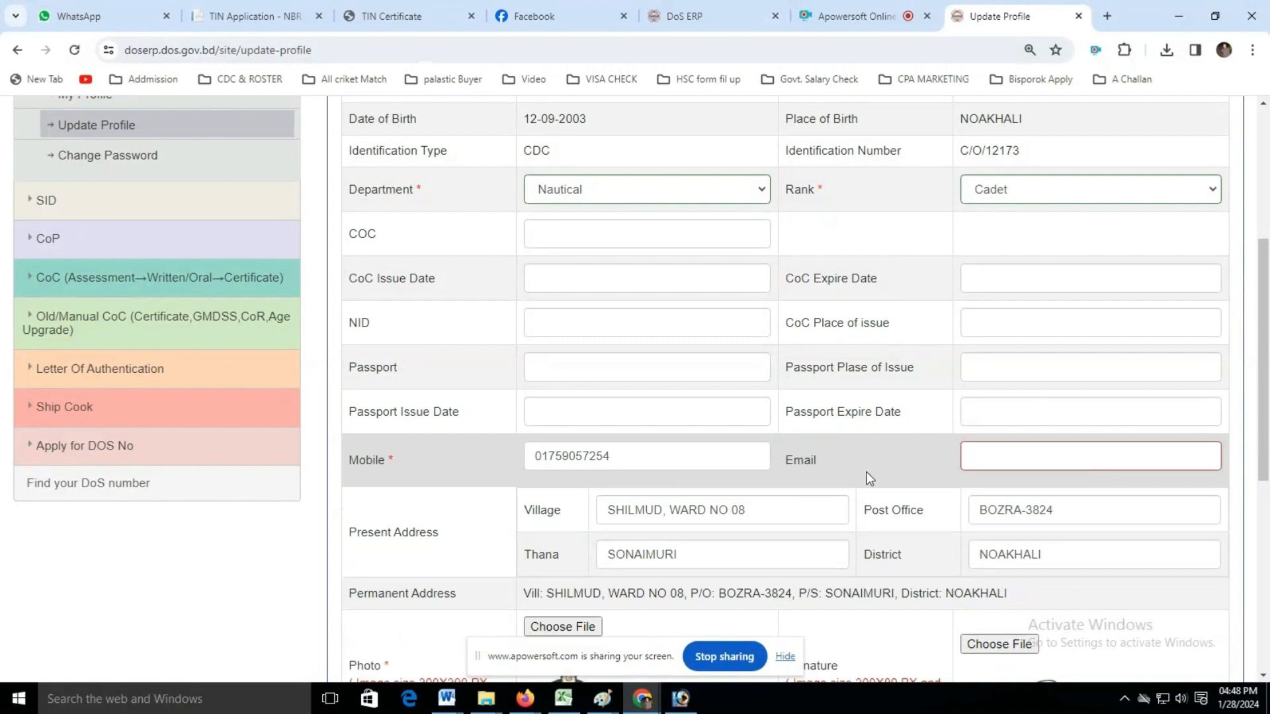
# - Submit the completed profile update
pyautogui.scroll(7, 869, 478)
pyautogui.scroll(-14, 867, 476)
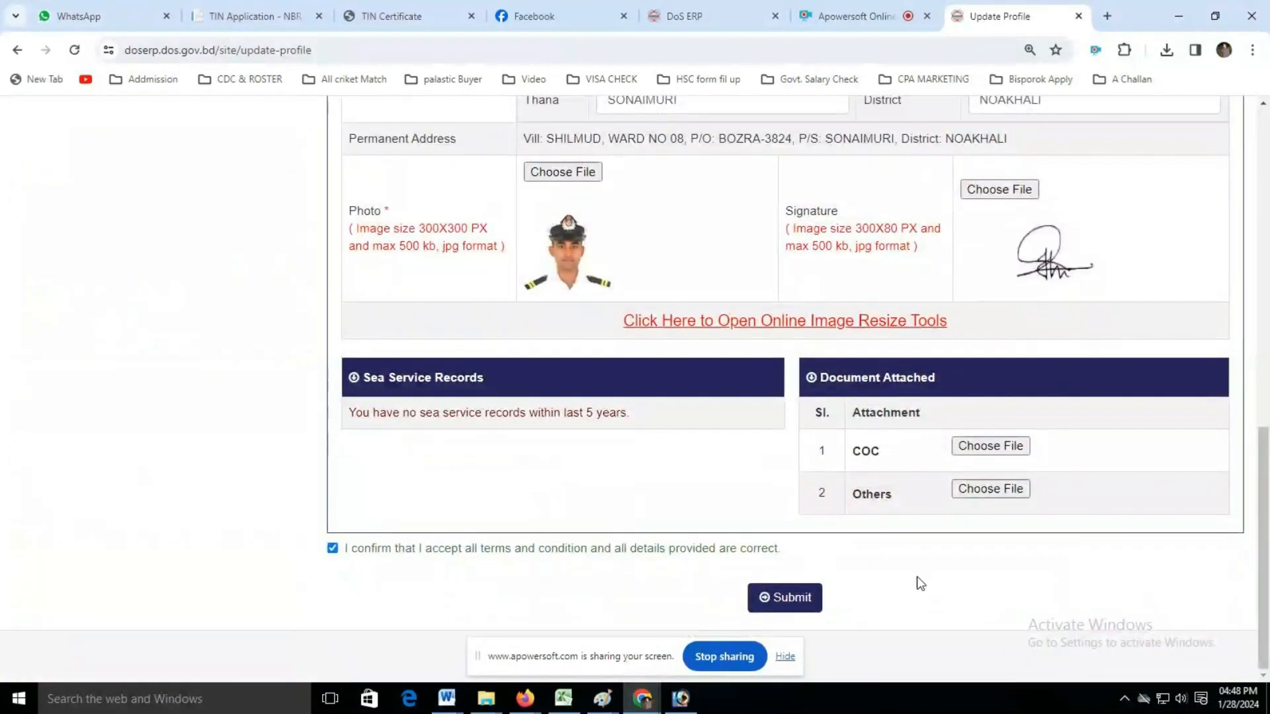
pyautogui.click(783, 599)
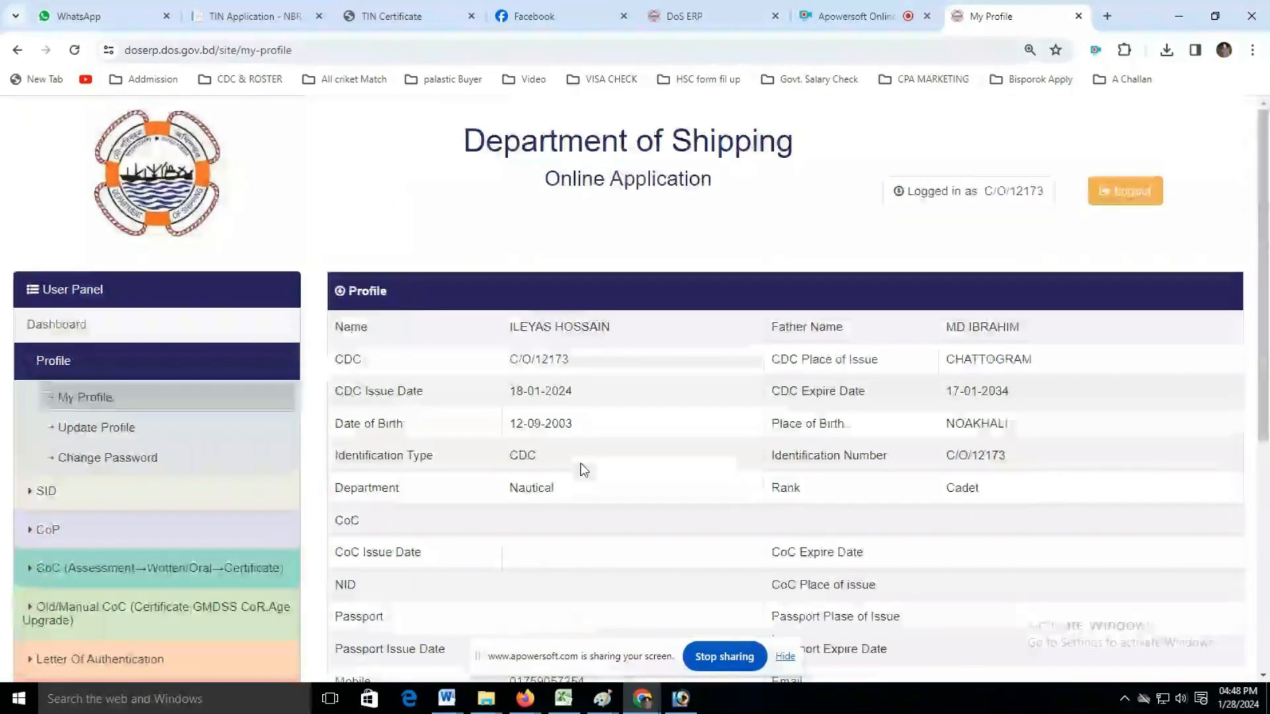
# - Open the page for applying for a CoP
pyautogui.scroll(-1, 56, 453)
pyautogui.click(58, 452)
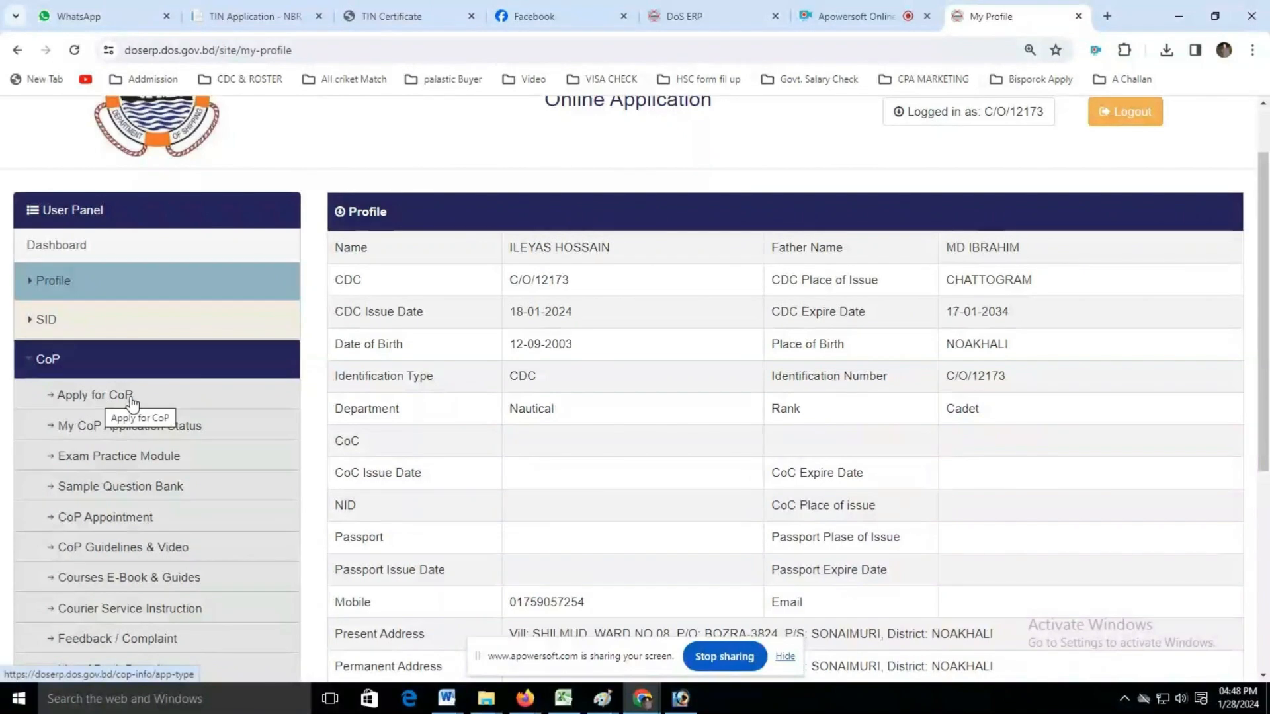
pyautogui.click(131, 397)
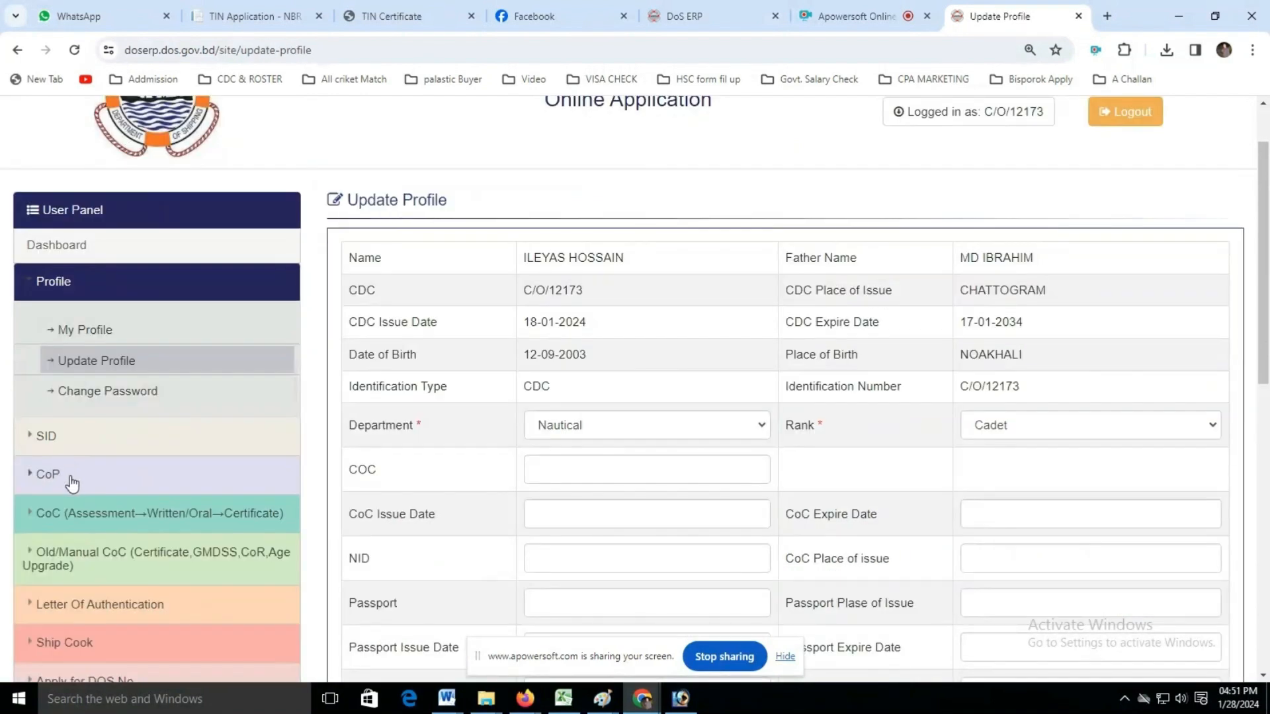
pyautogui.click(66, 474)
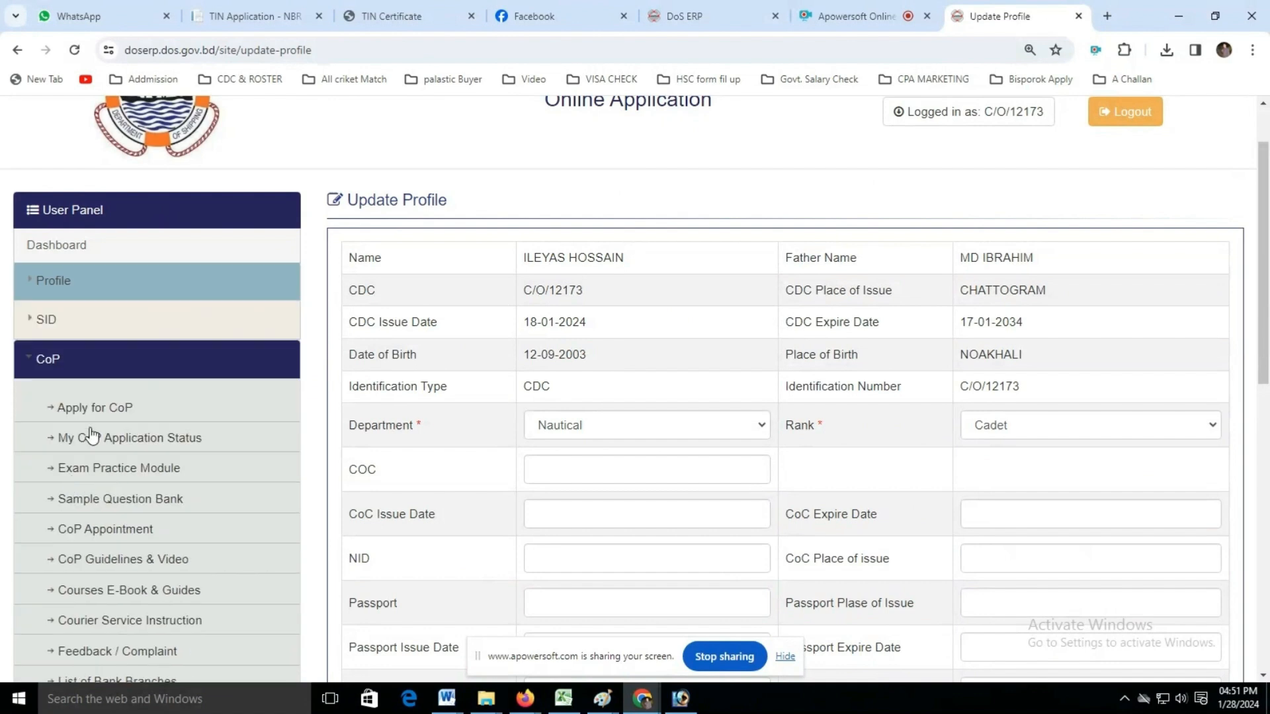
pyautogui.click(88, 403)
pyautogui.scroll(-3, 588, 433)
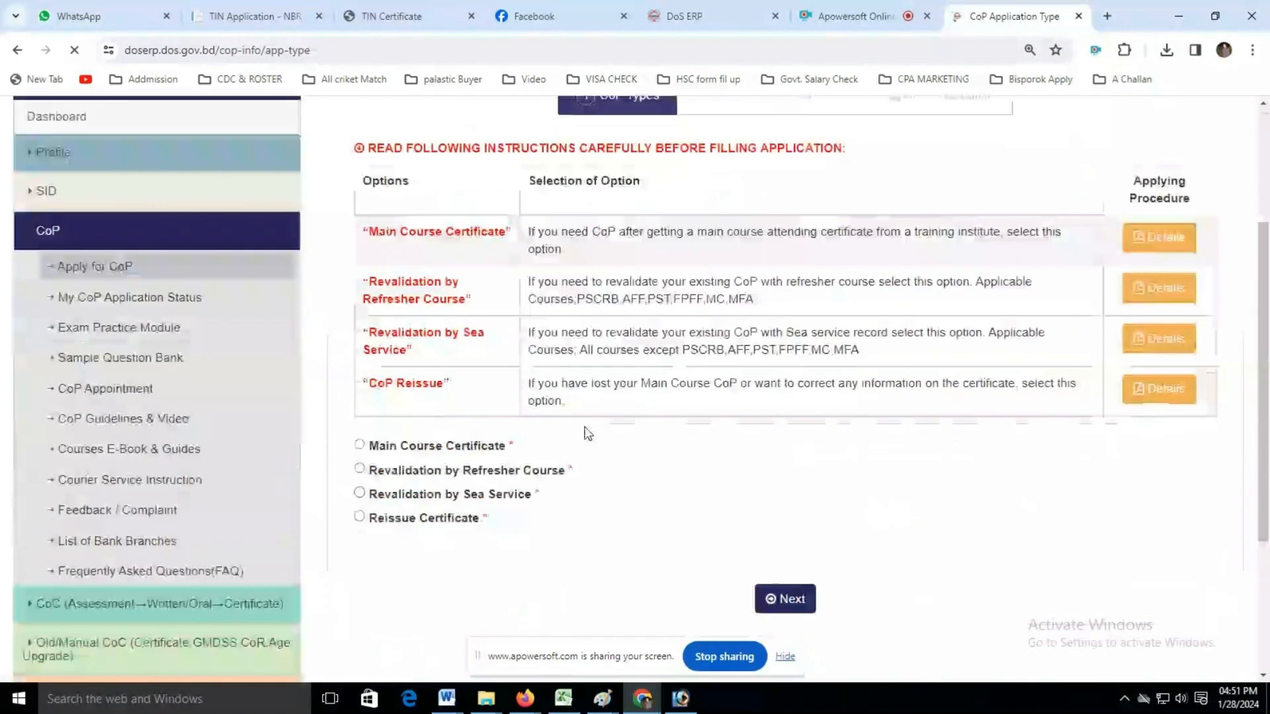
# - Choose Main Course Certificate as the CoP type and continue to the course information
pyautogui.click(360, 414)
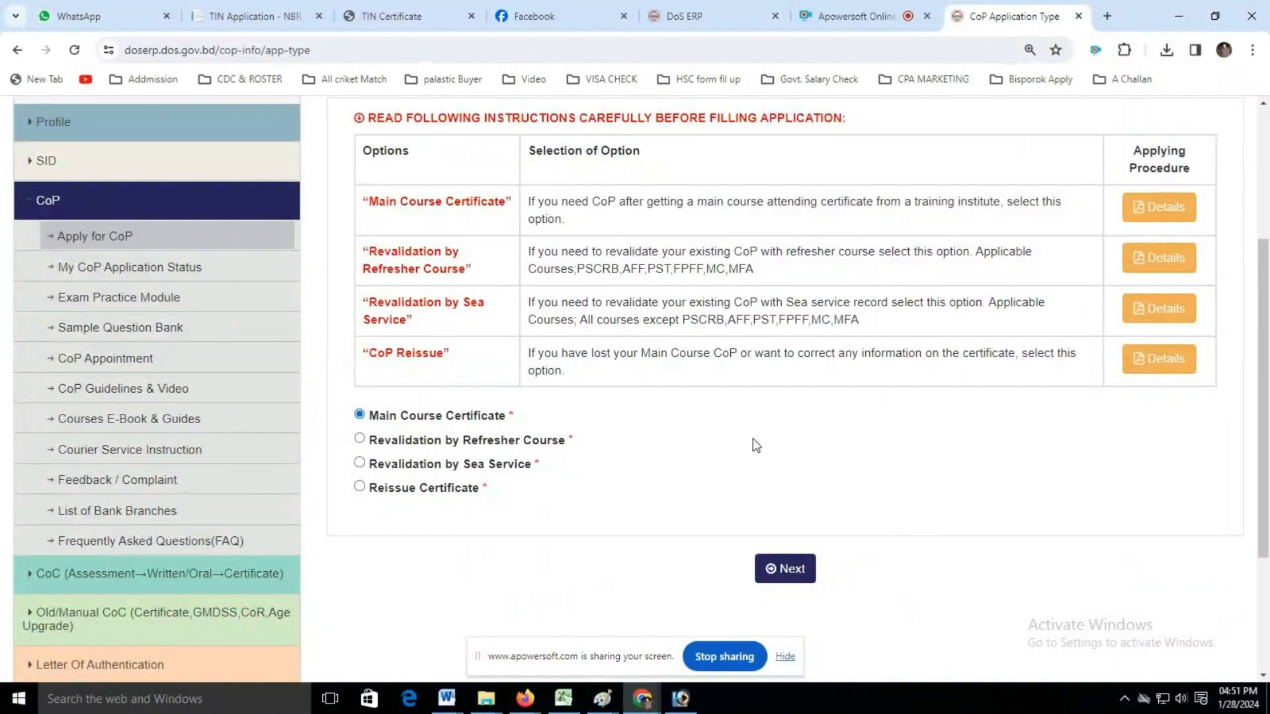
pyautogui.click(800, 569)
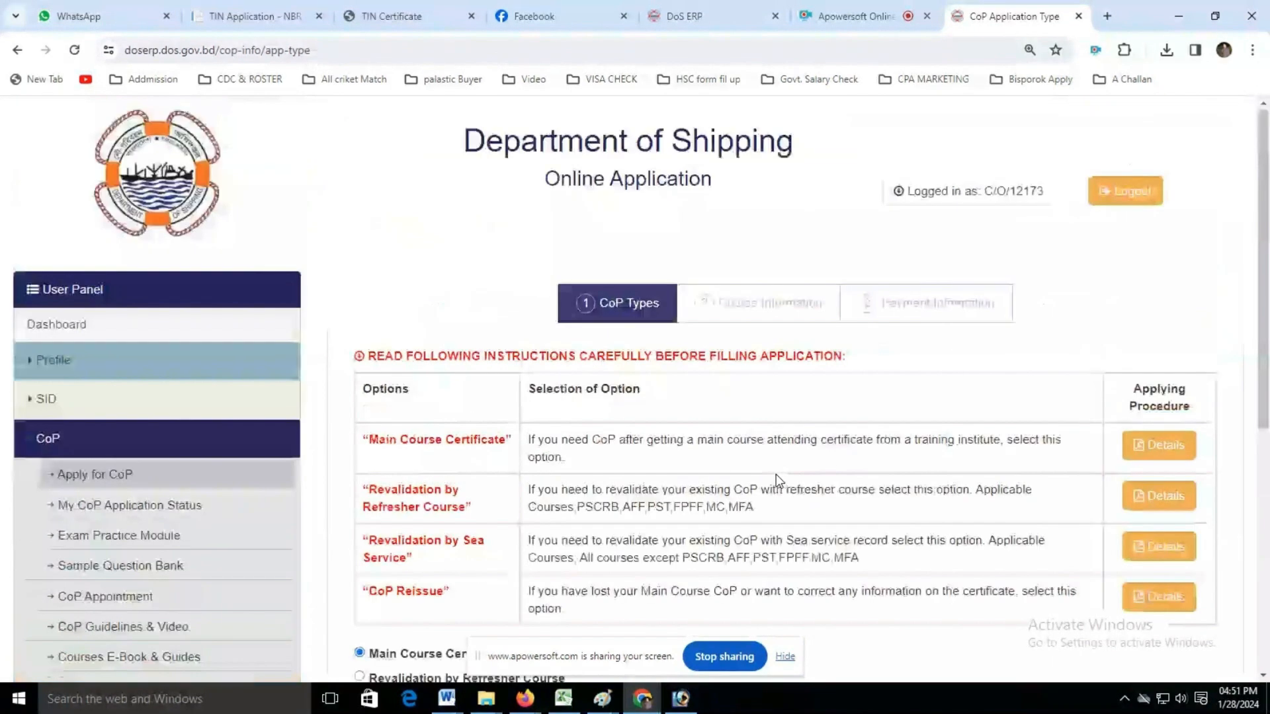
pyautogui.scroll(-6, 775, 474)
pyautogui.click(791, 417)
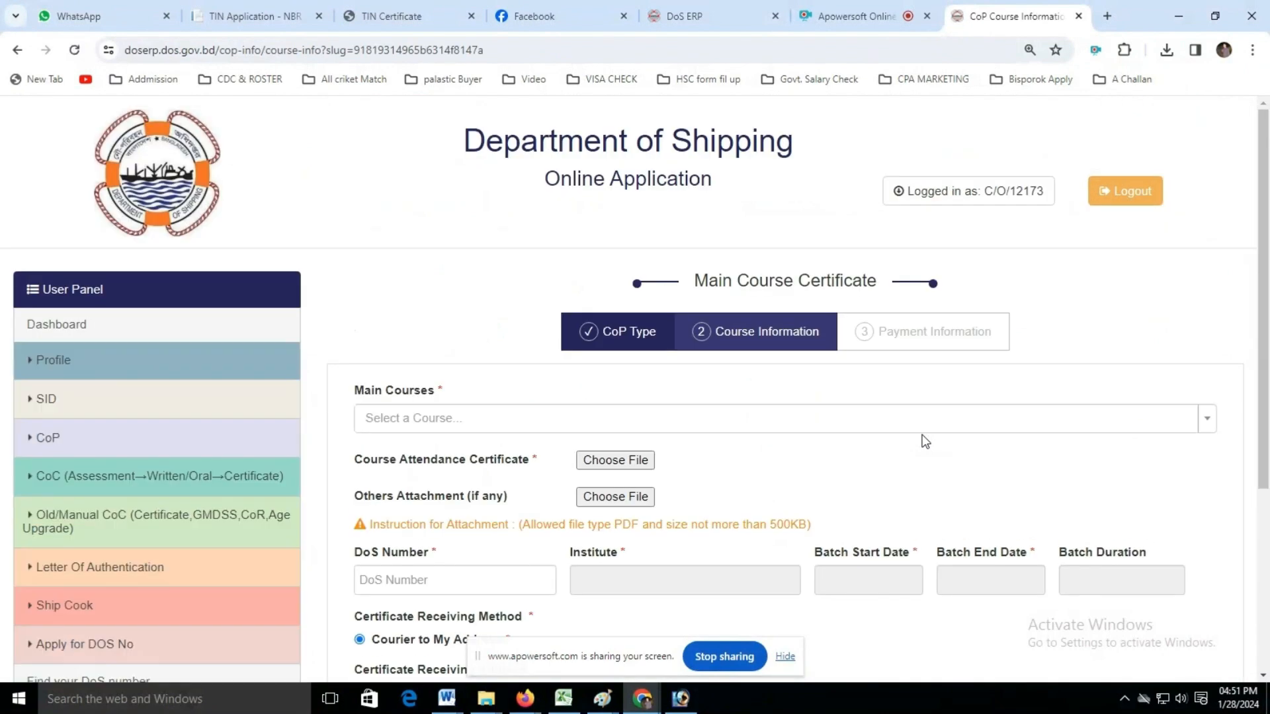
# - Search the main courses for "PERSONAL SUR" and select PERSONAL SURVIVAL TECHNIQUES (039)
pyautogui.click(488, 430)
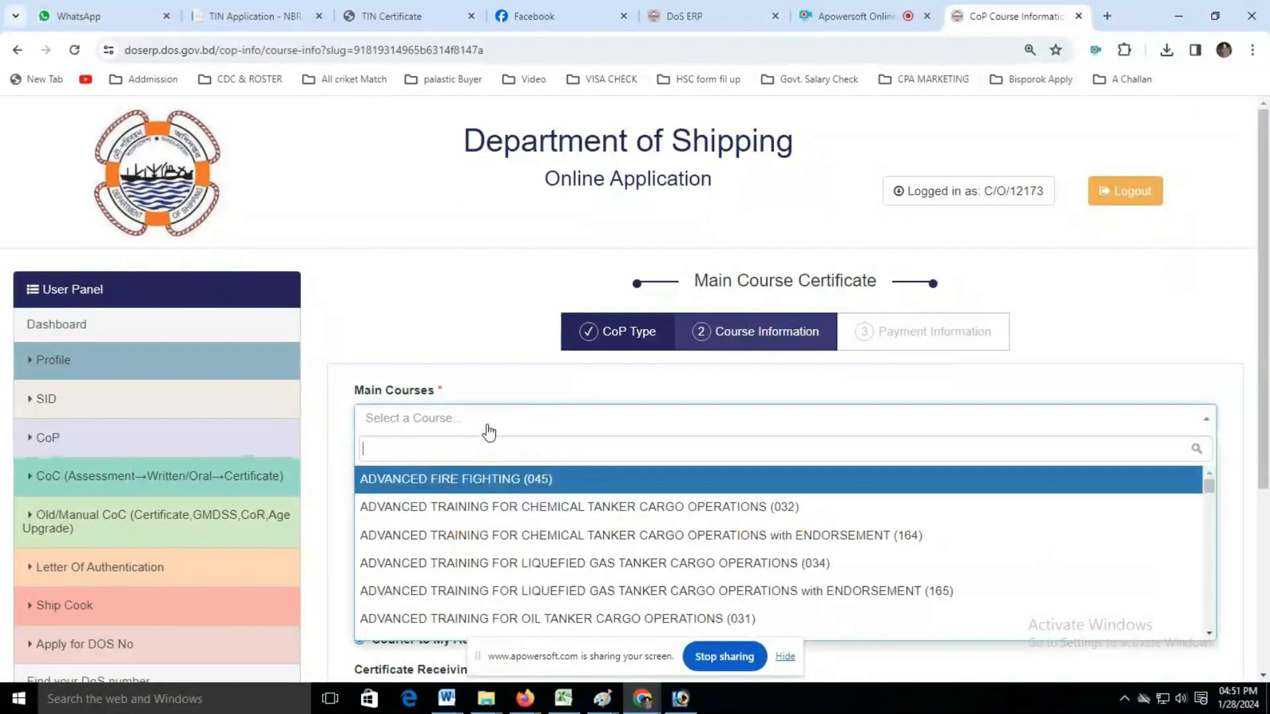
pyautogui.write('PER')
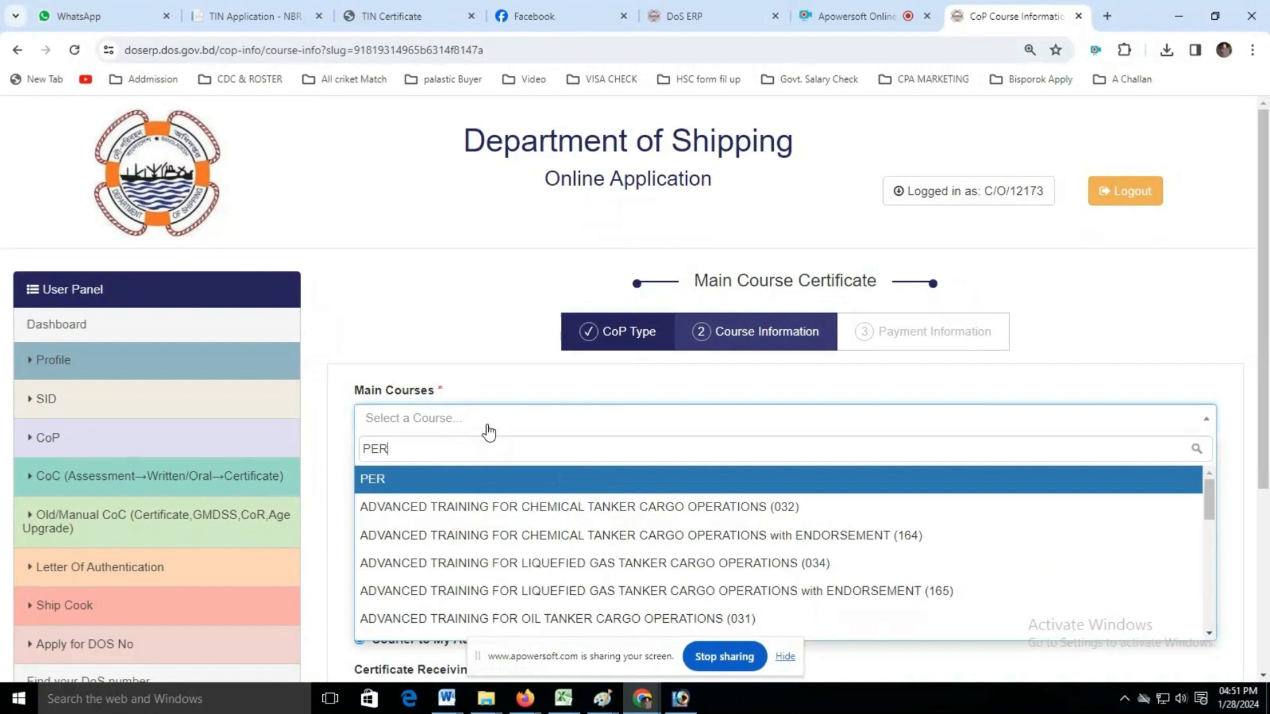
pyautogui.write('SONAL ')
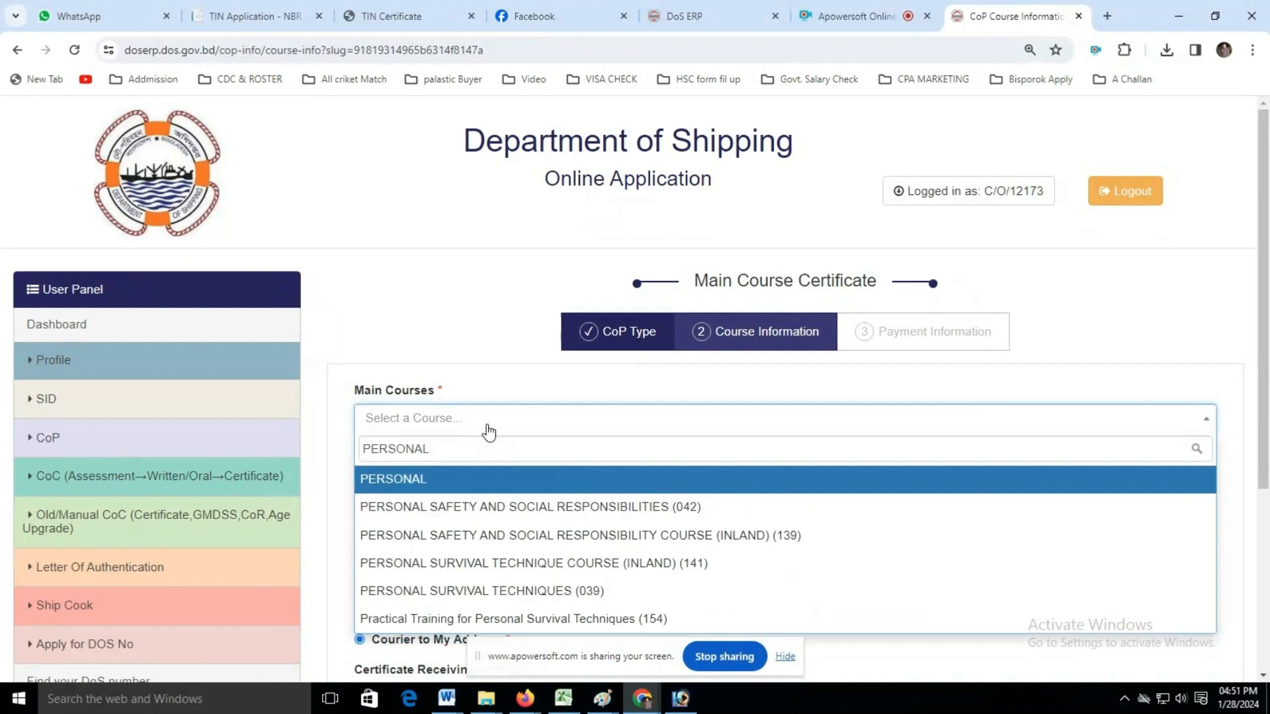
pyautogui.write('SUR')
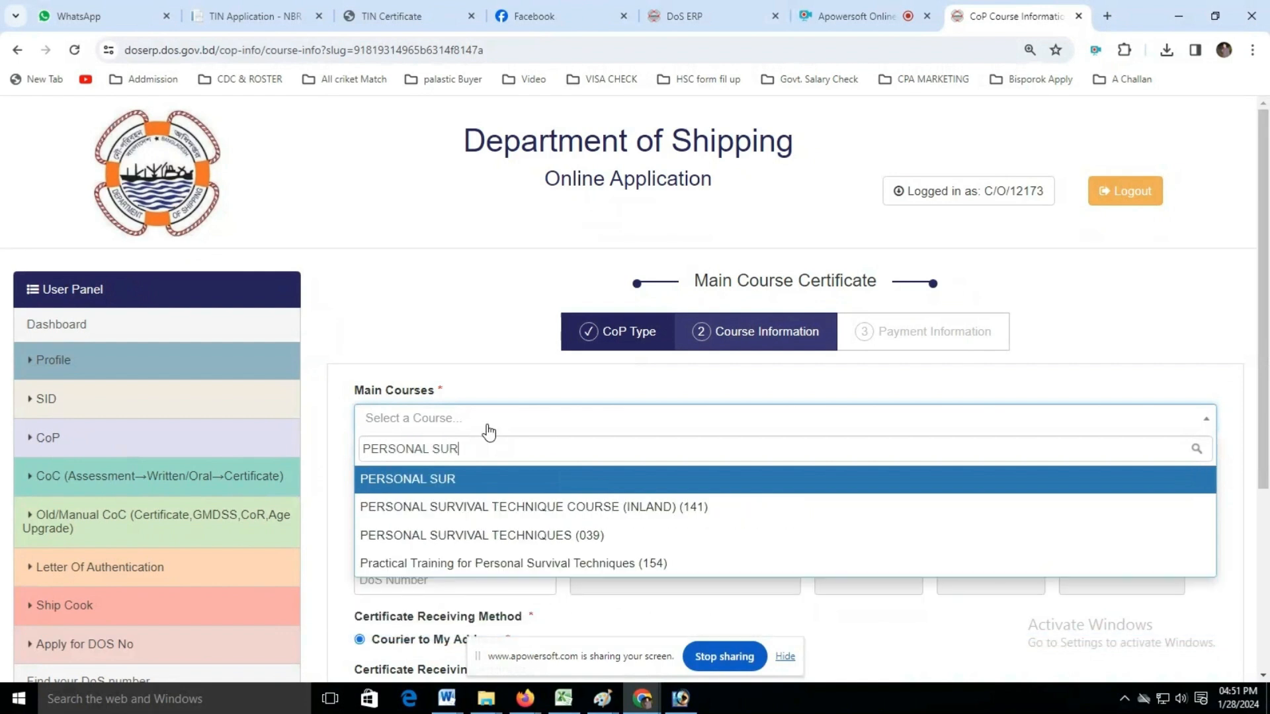
pyautogui.click(471, 533)
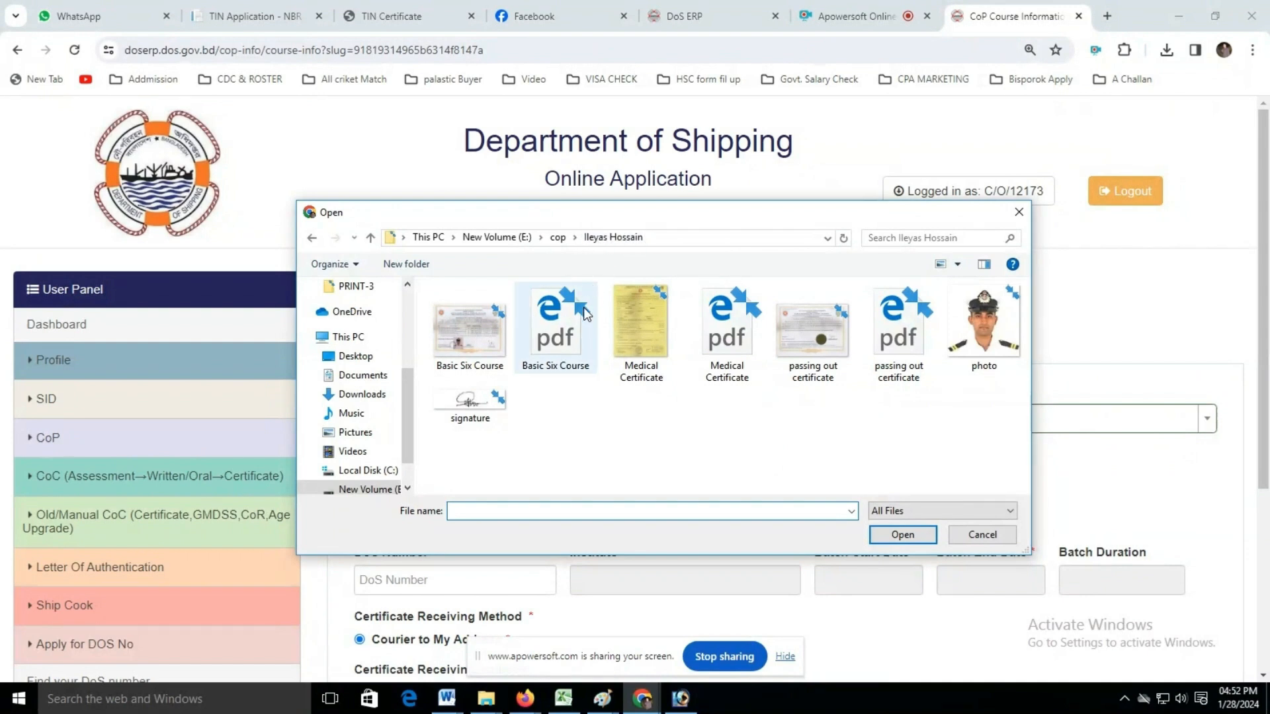
# - Attach the Basic Six Course PDF from the applicant's folder as the Course Attendance Certificate
pyautogui.click(558, 237)
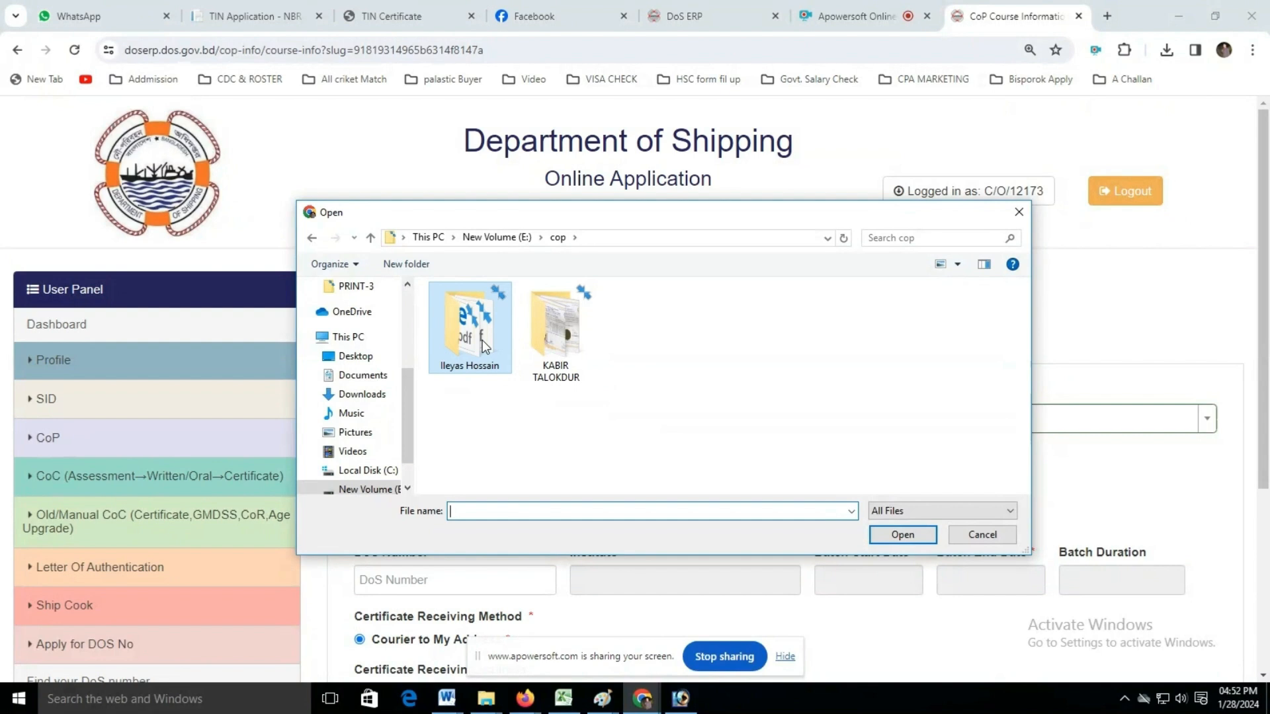
pyautogui.doubleClick(483, 374)
pyautogui.click(577, 336)
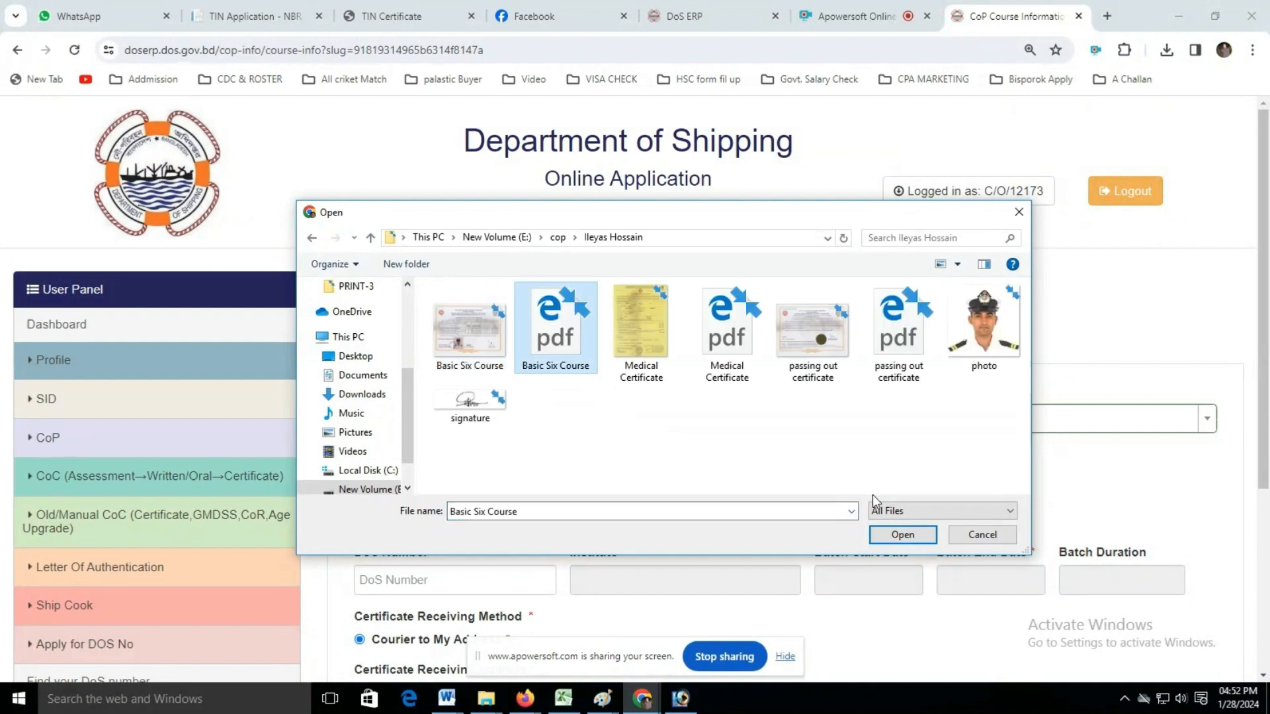
pyautogui.click(903, 535)
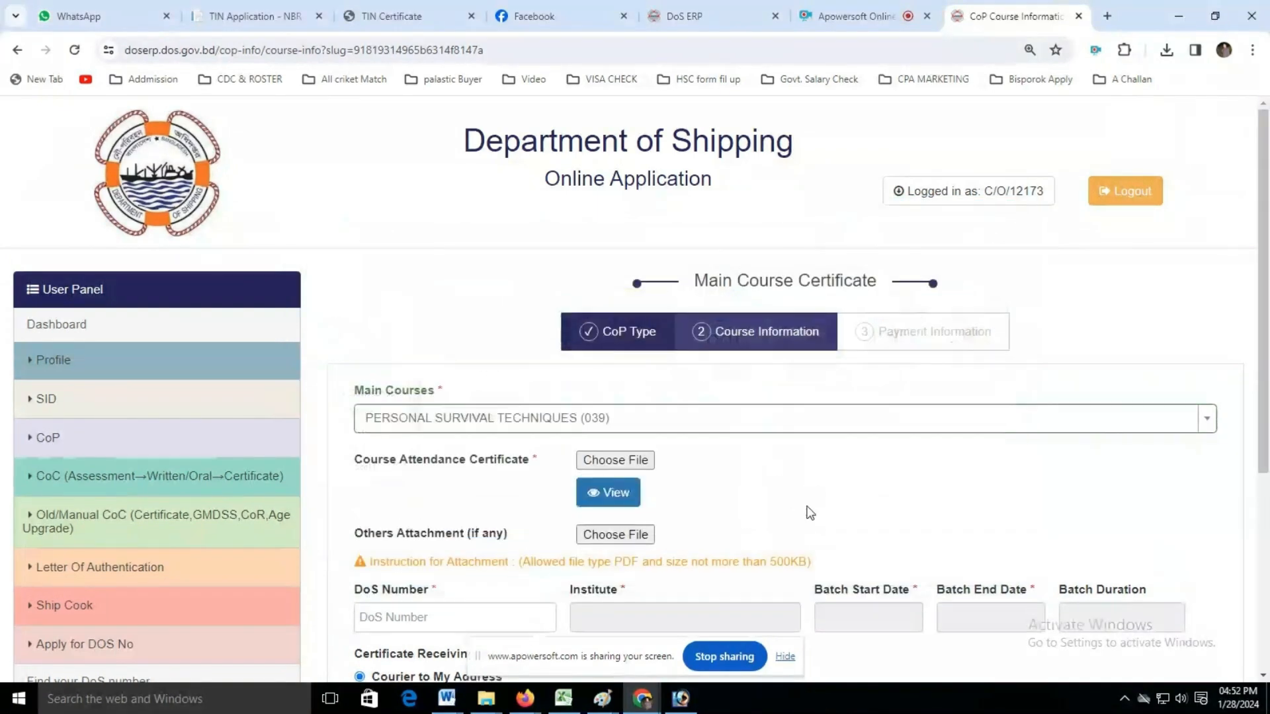
# - Enter the applicant's DoS number for the Personal Survival Techniques course to load the institute and batch details
pyautogui.scroll(-2, 820, 499)
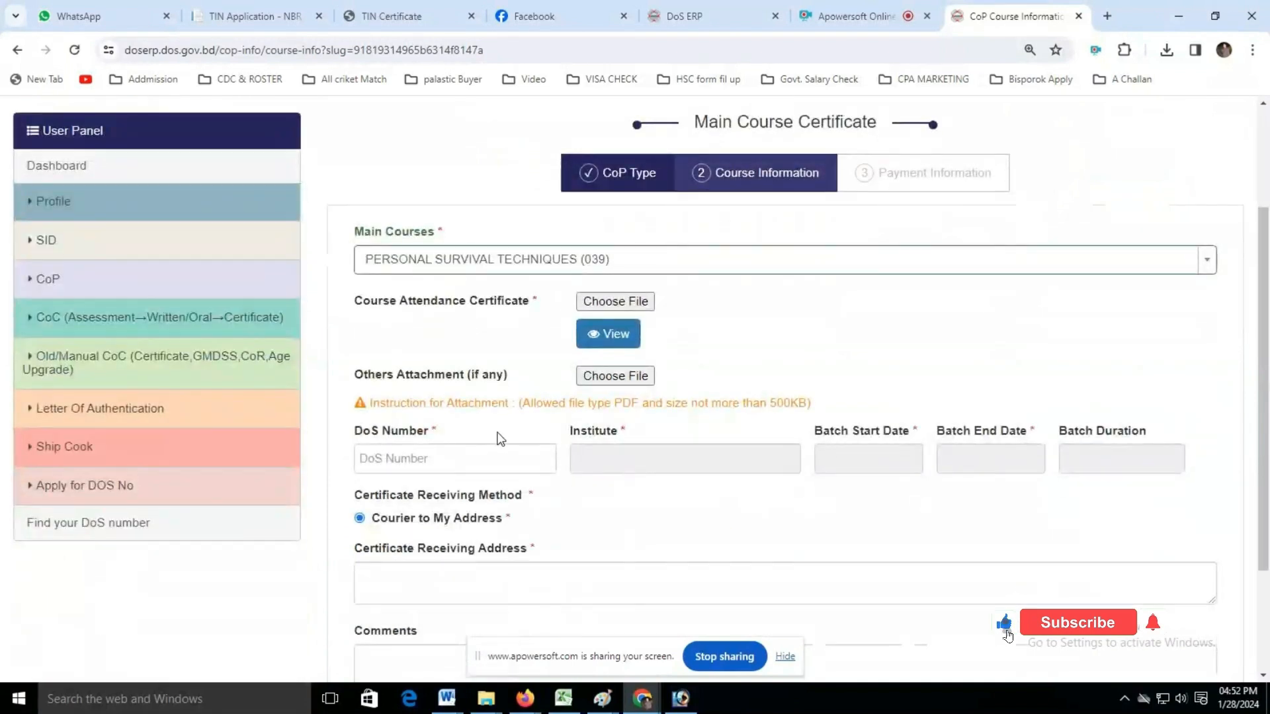
pyautogui.click(449, 458)
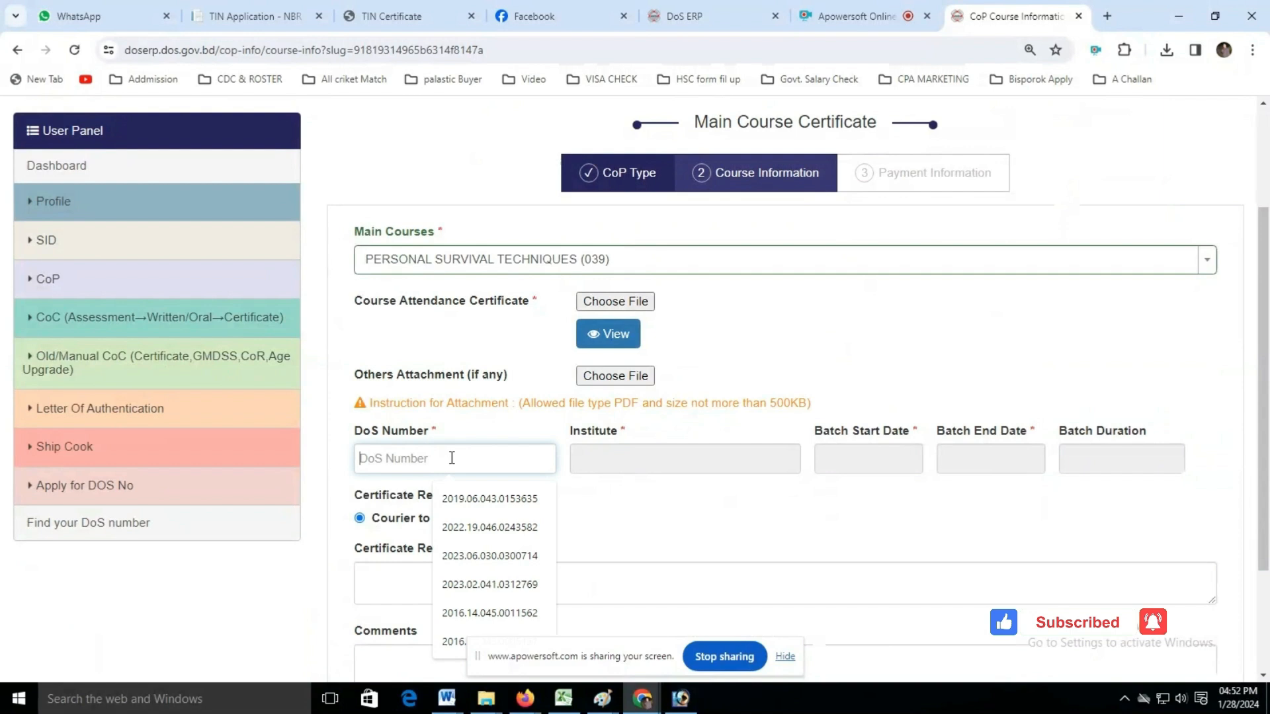
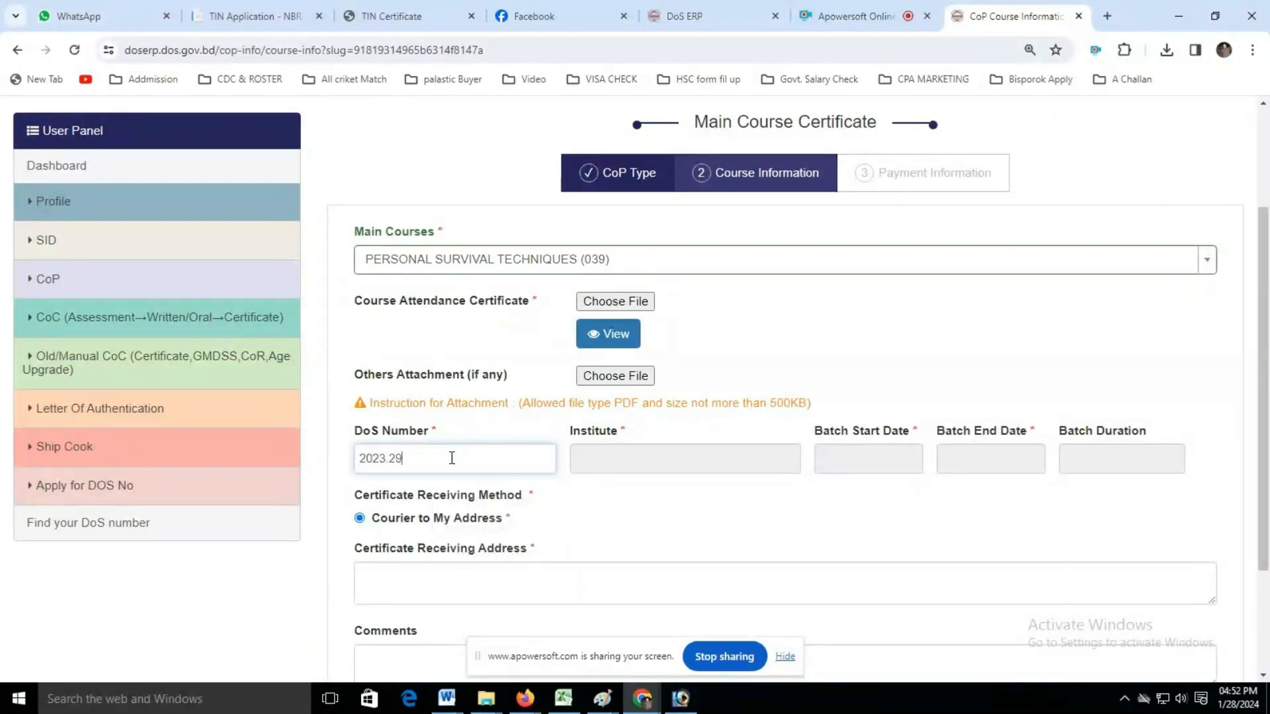
pyautogui.click(611, 510)
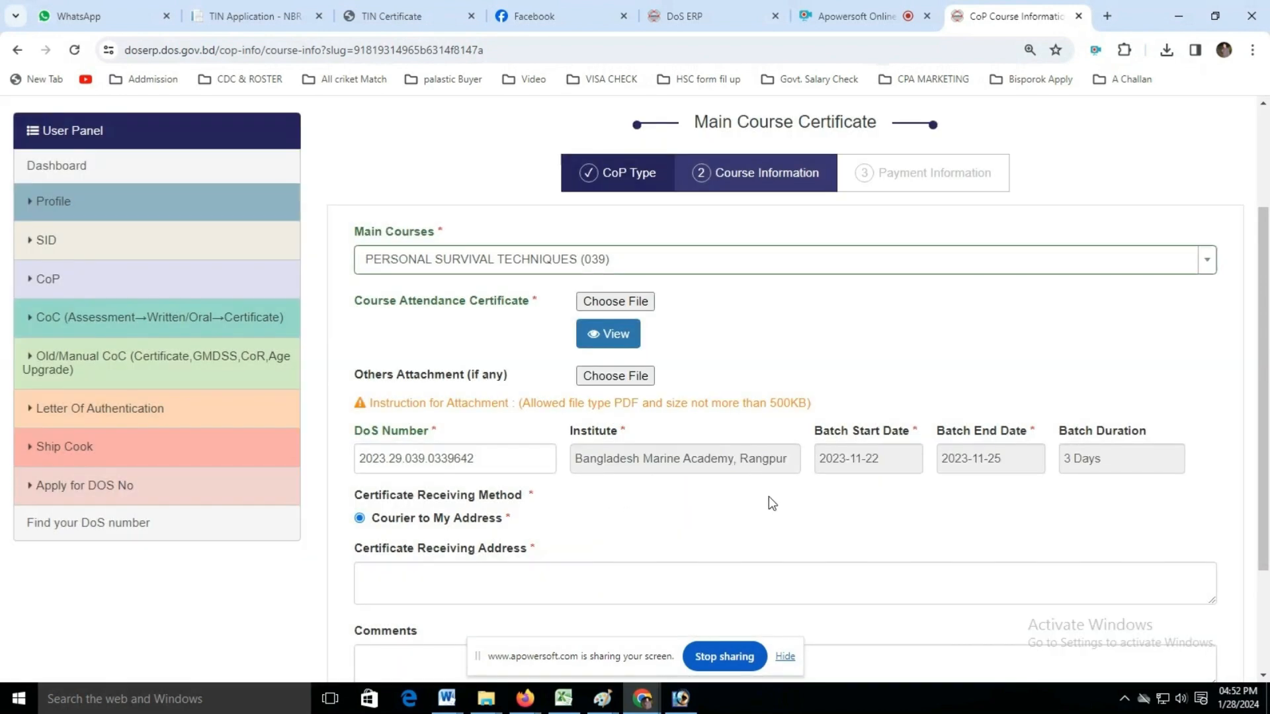
# - Copy the applicant's address and mobile number from the Word document into the Certificate Receiving Address and continue to the prerequisite course
pyautogui.scroll(-2, 826, 483)
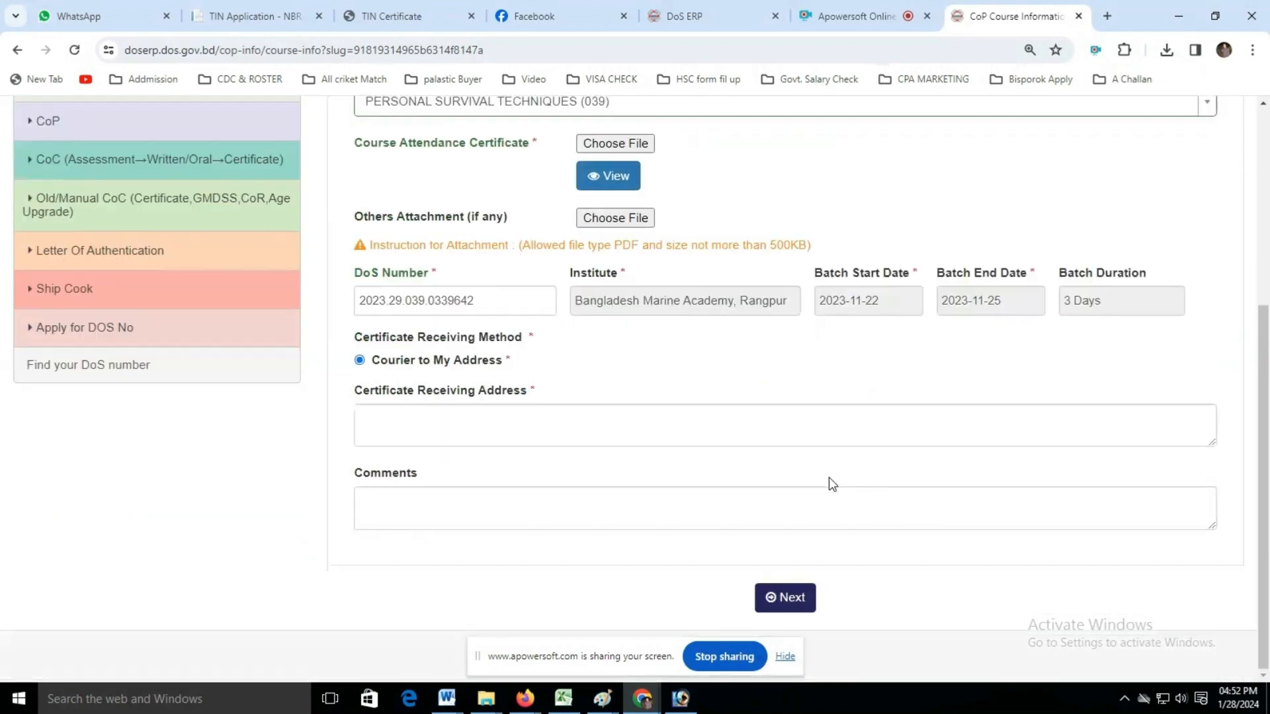
pyautogui.hotkey('alt', 'Tab')
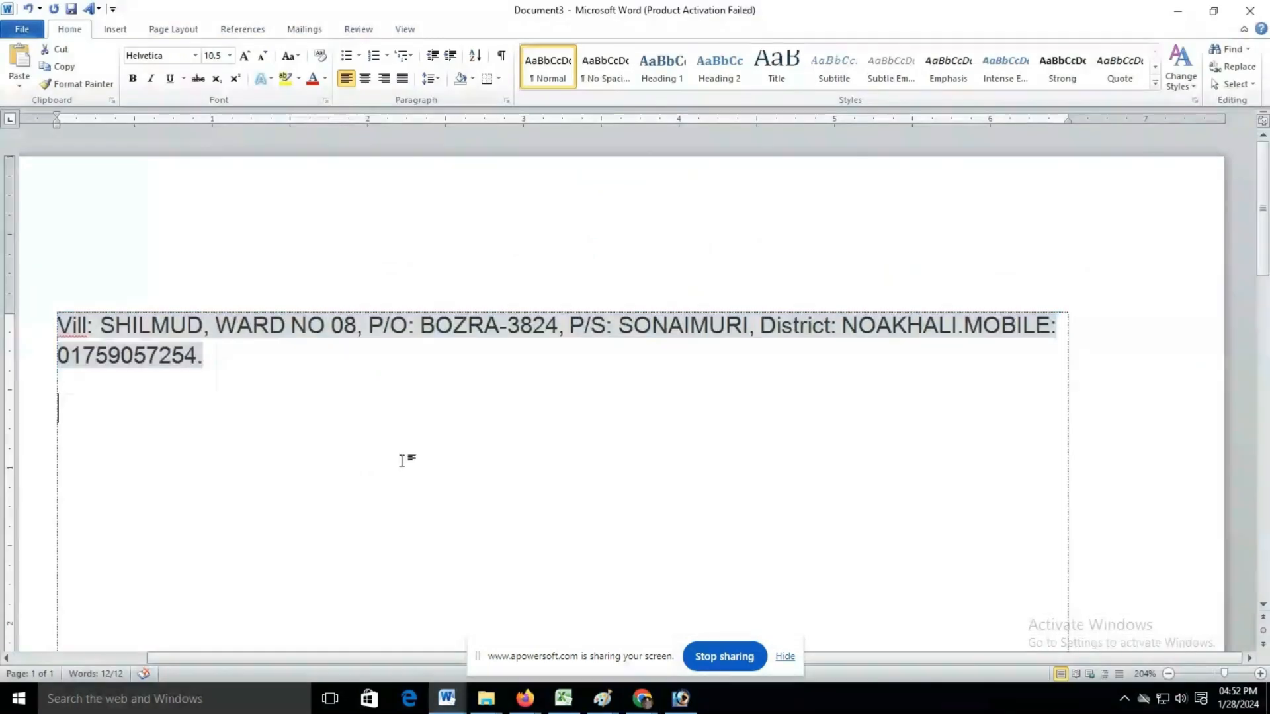
pyautogui.moveTo(58, 326); pyautogui.dragTo(212, 360)
pyautogui.hotkey('ctrl', 'c')
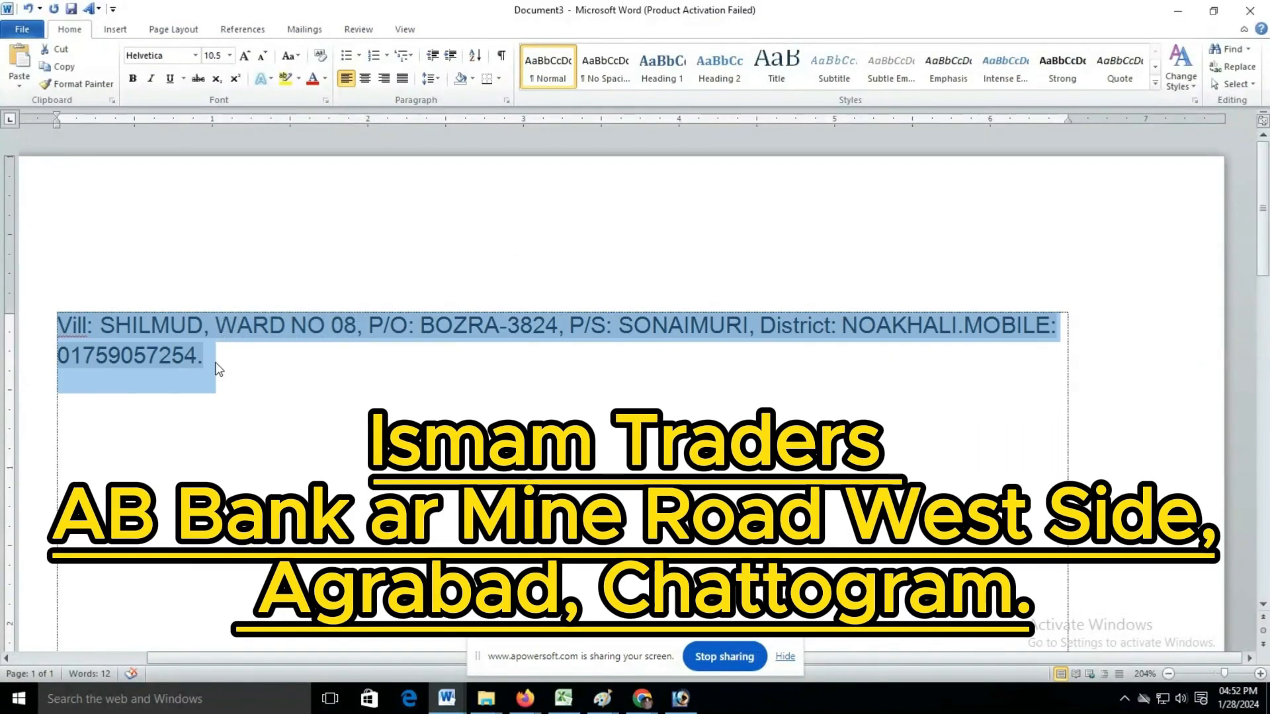
pyautogui.hotkey('alt', 'Tab')
pyautogui.click(439, 440)
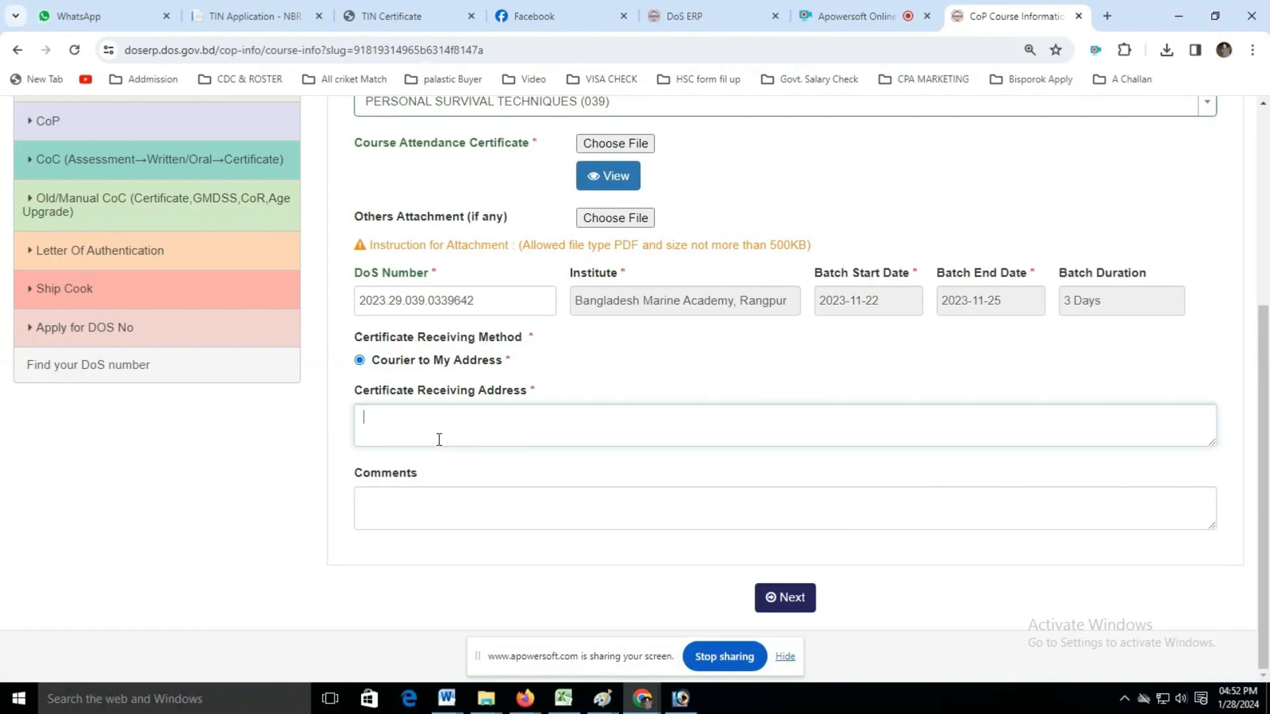
pyautogui.hotkey('ctrl', 'v')
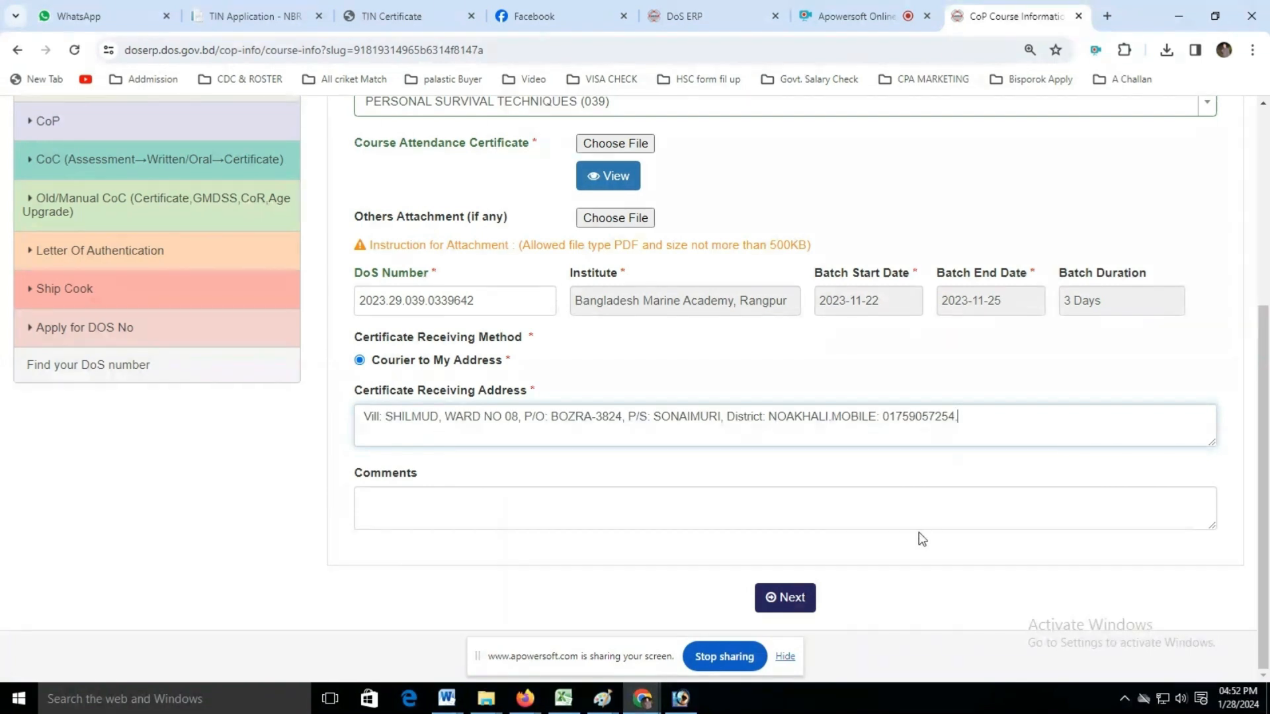
pyautogui.click(792, 598)
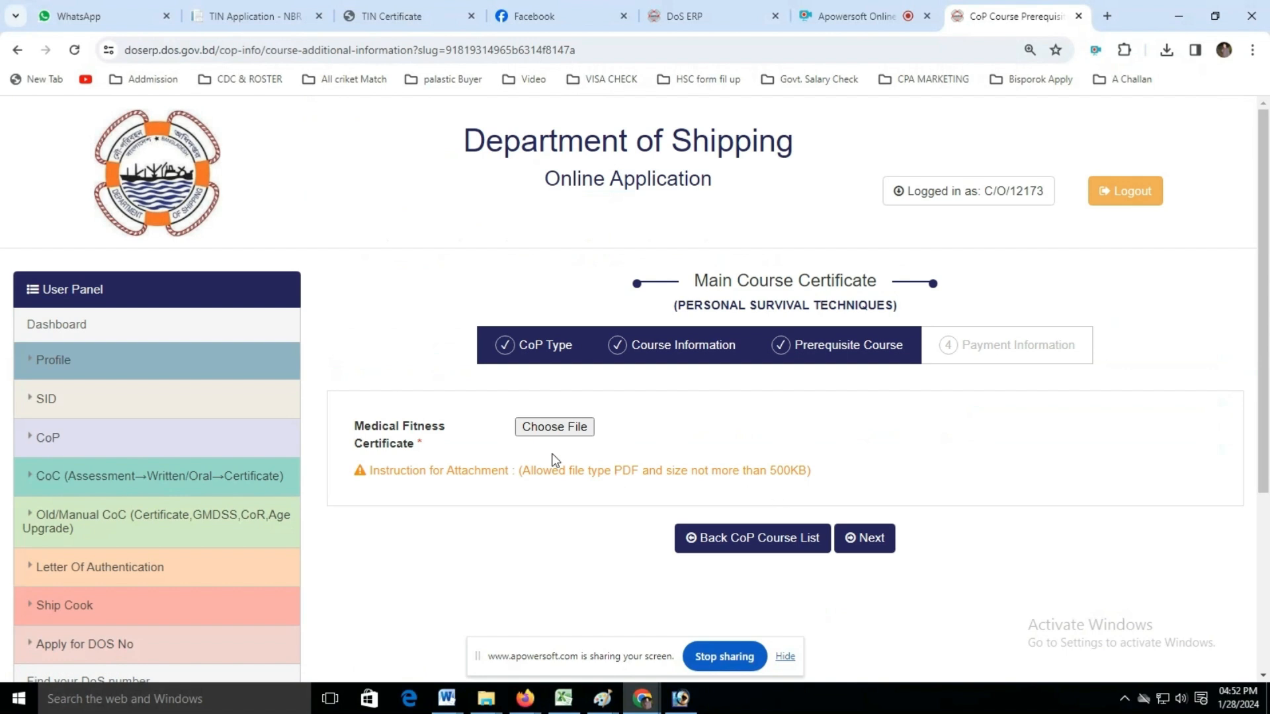
# - Attach the Medical Certificate PDF as the Medical Fitness Certificate and continue to the payment information
pyautogui.click(554, 427)
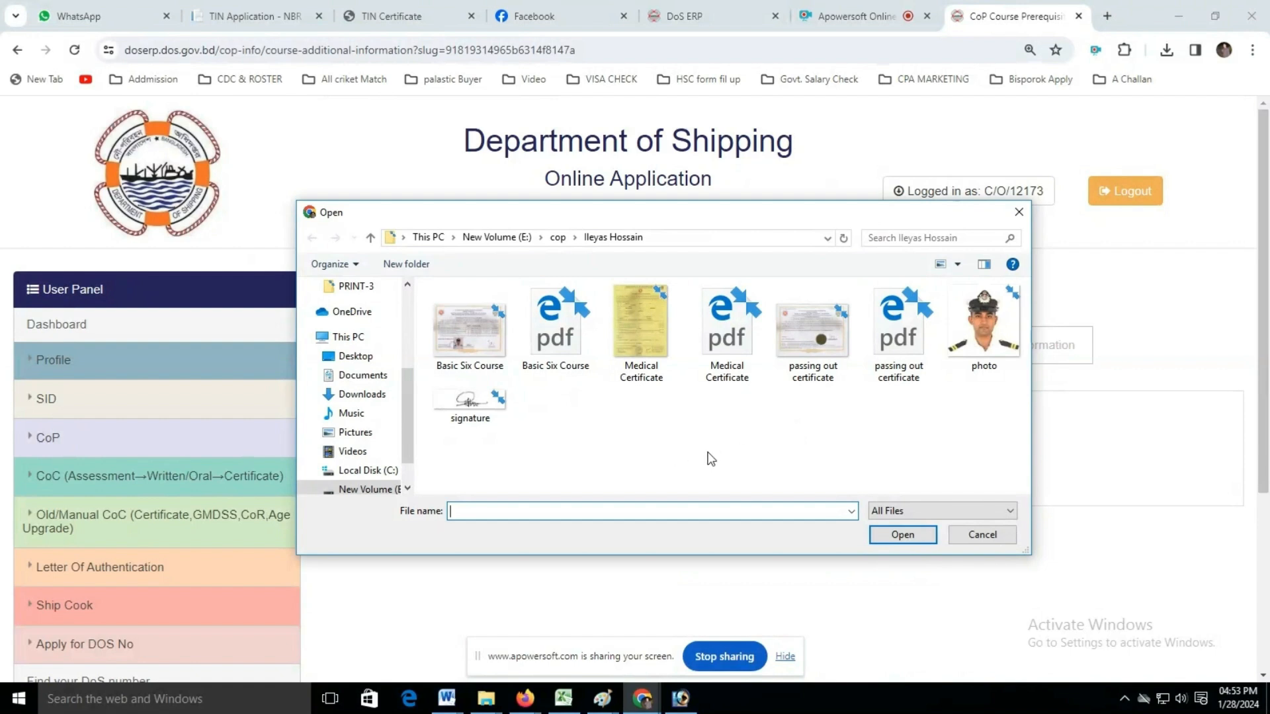
pyautogui.click(730, 347)
pyautogui.click(890, 531)
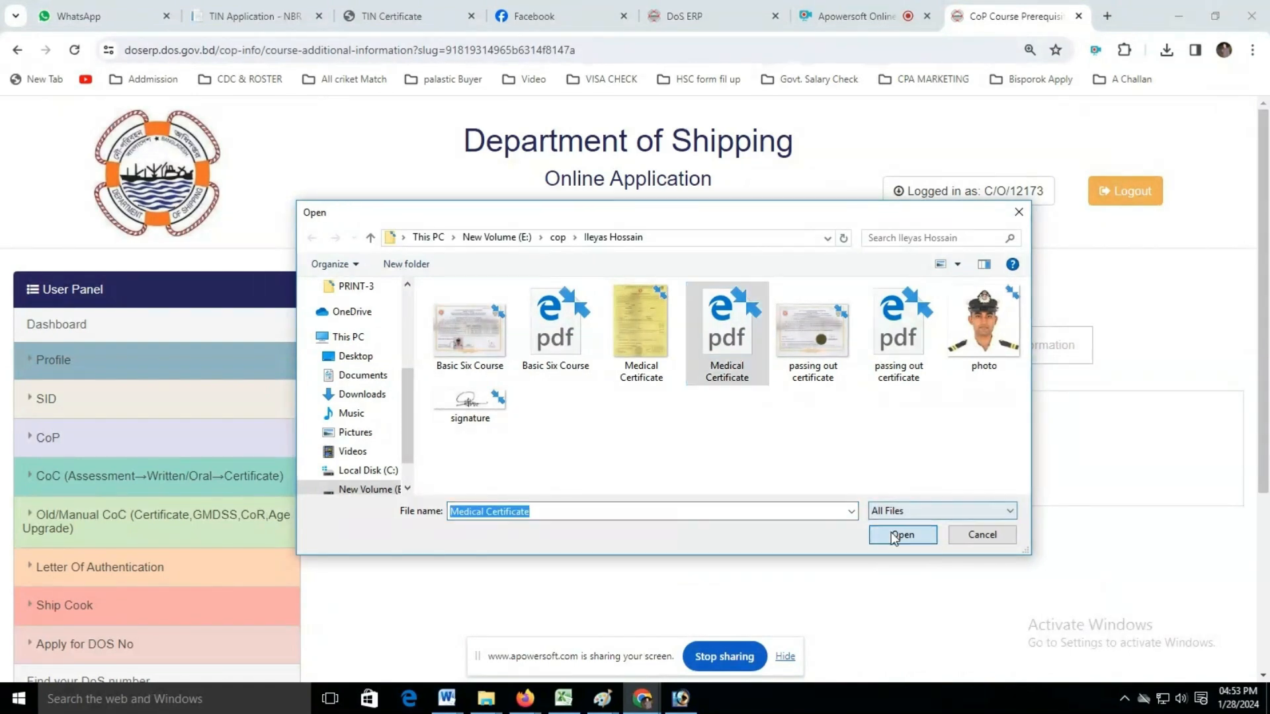
pyautogui.scroll(-1, 934, 498)
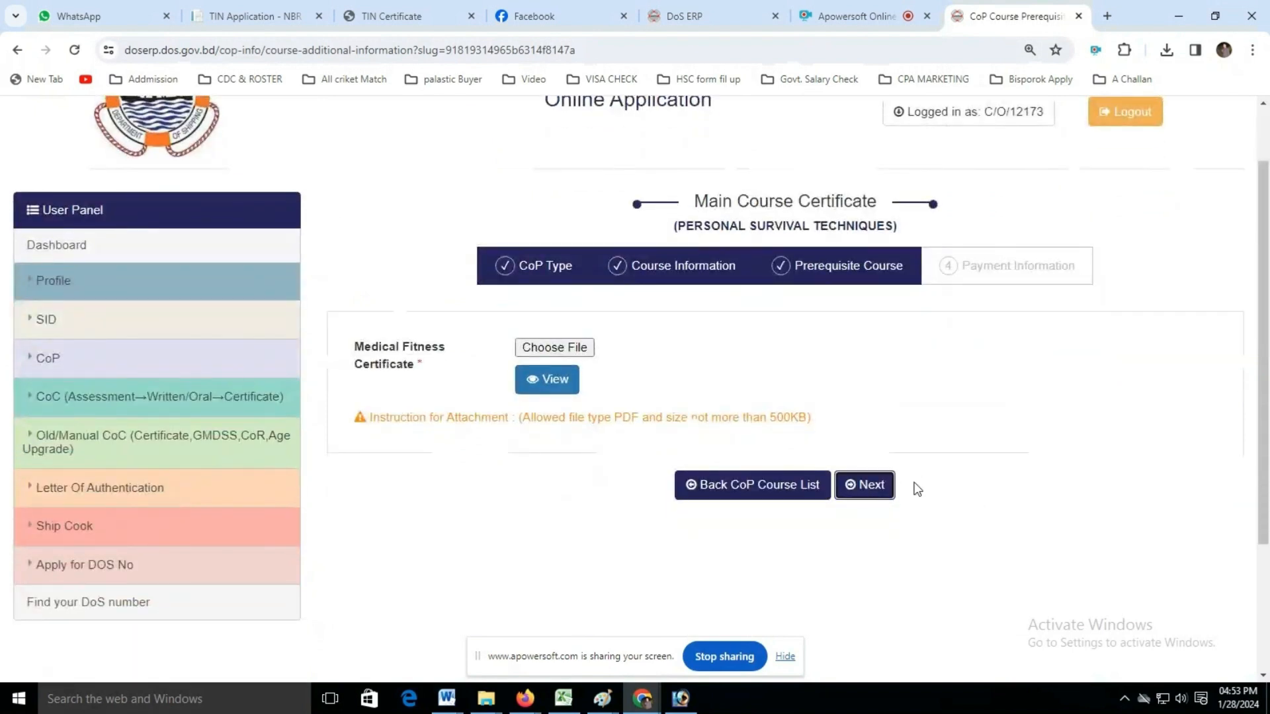
pyautogui.click(879, 486)
# - Choose Sonali eSheba as the payment channel for the Personal Survival Techniques application and submit it
pyautogui.scroll(-3, 859, 500)
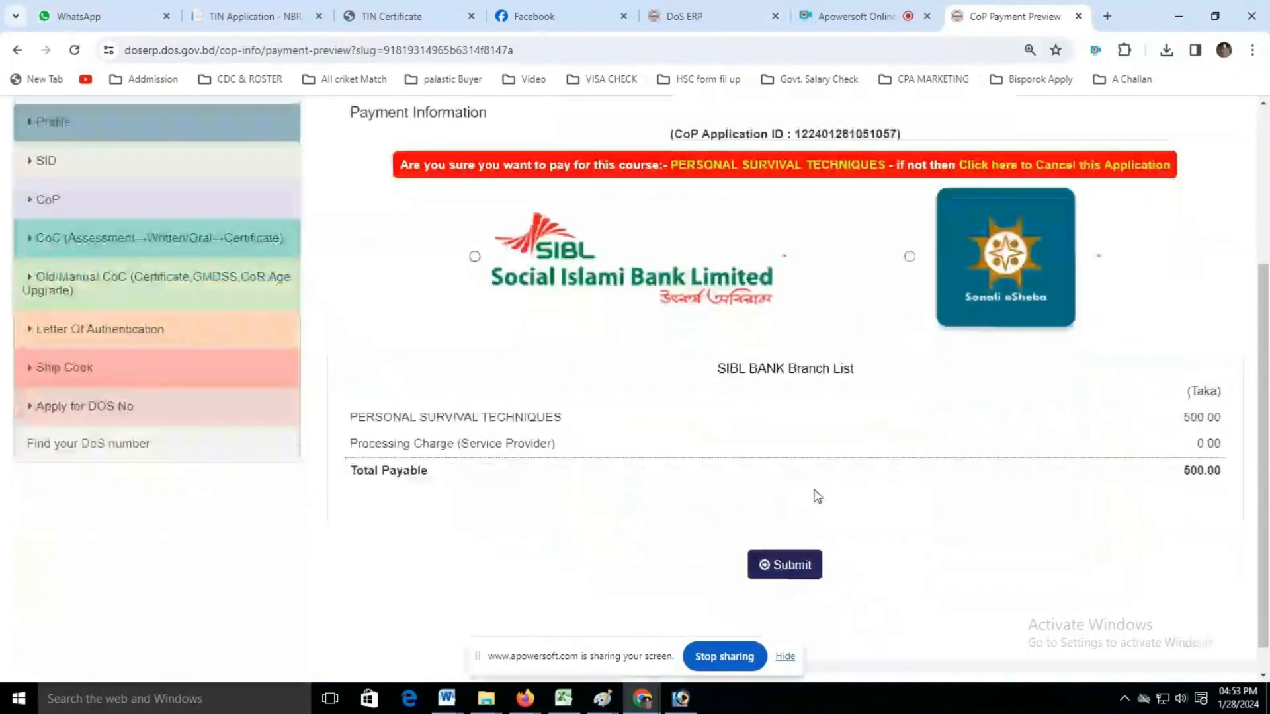
pyautogui.click(909, 257)
pyautogui.click(790, 580)
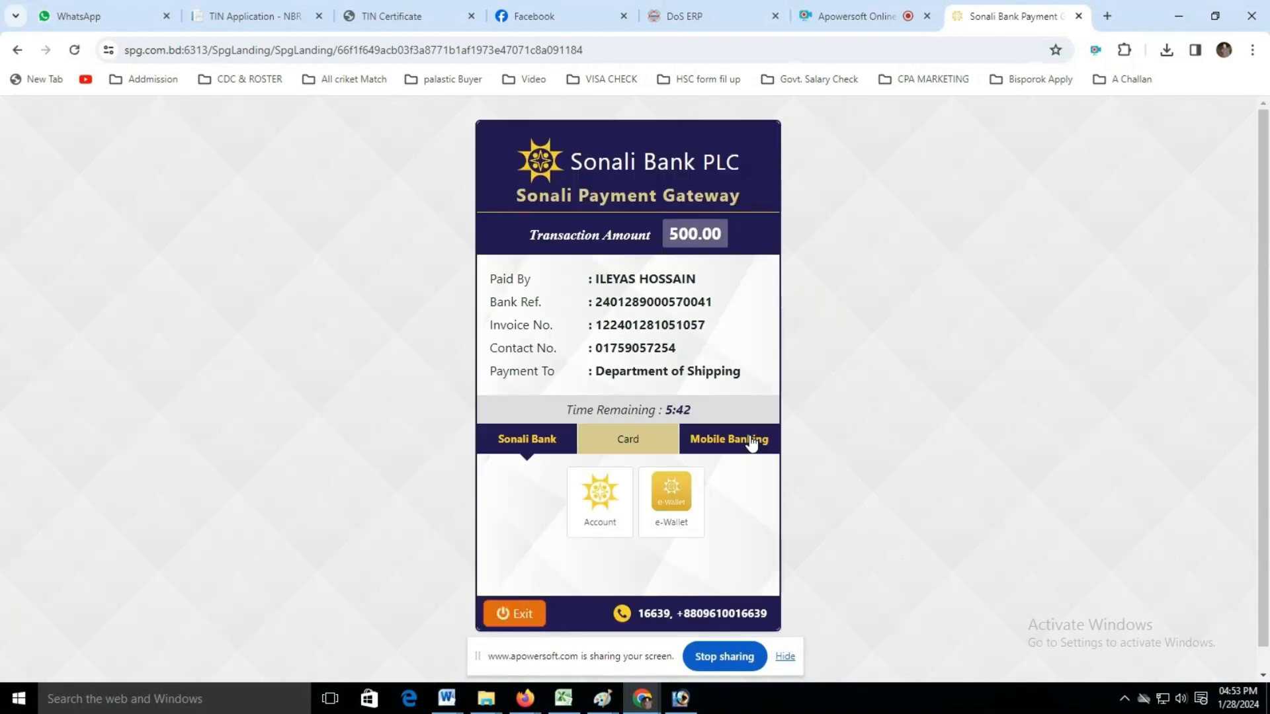
# - Select bKash from the mobile banking options in the Sonali Payment Gateway and proceed to pay with it
pyautogui.click(752, 441)
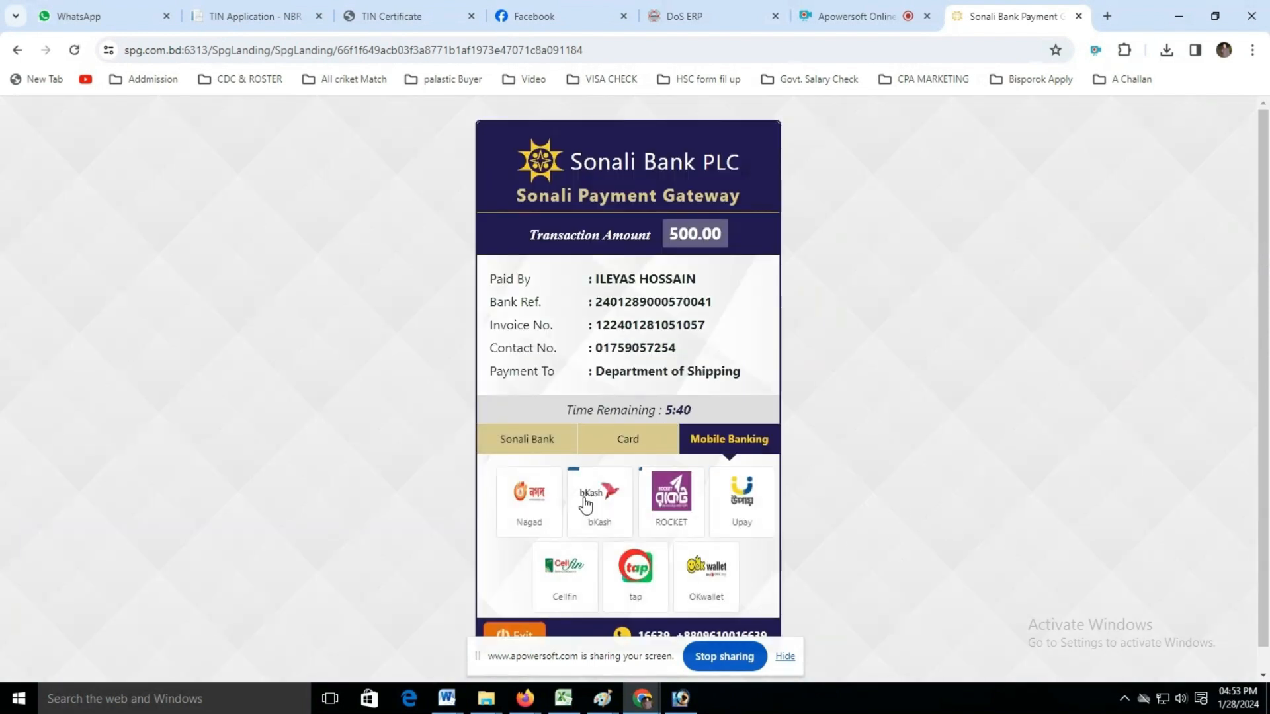
pyautogui.click(597, 507)
pyautogui.click(604, 505)
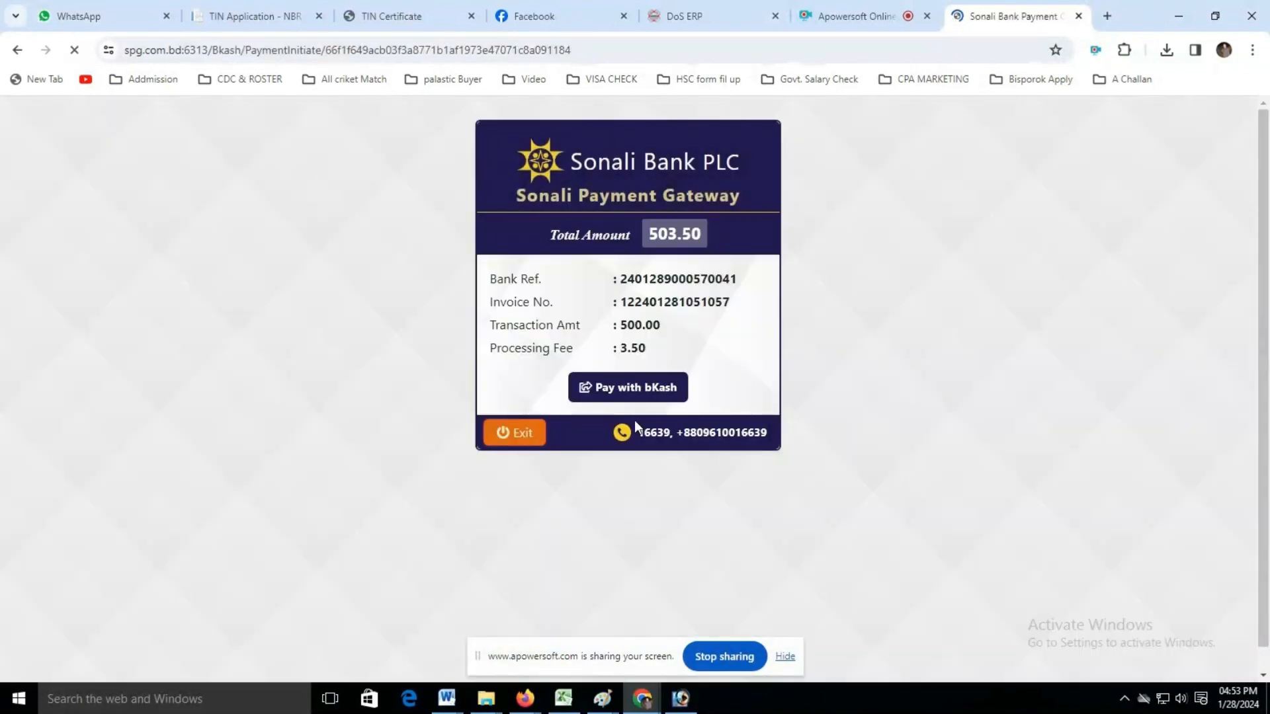
pyautogui.click(623, 391)
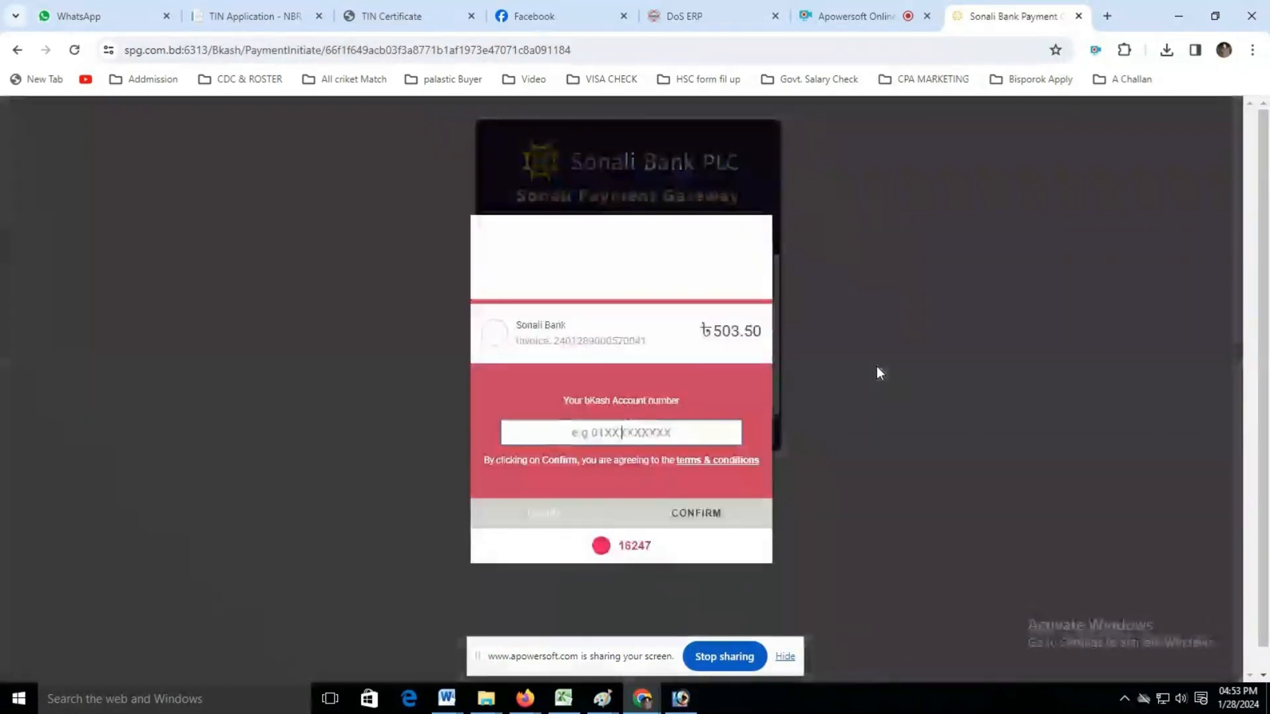
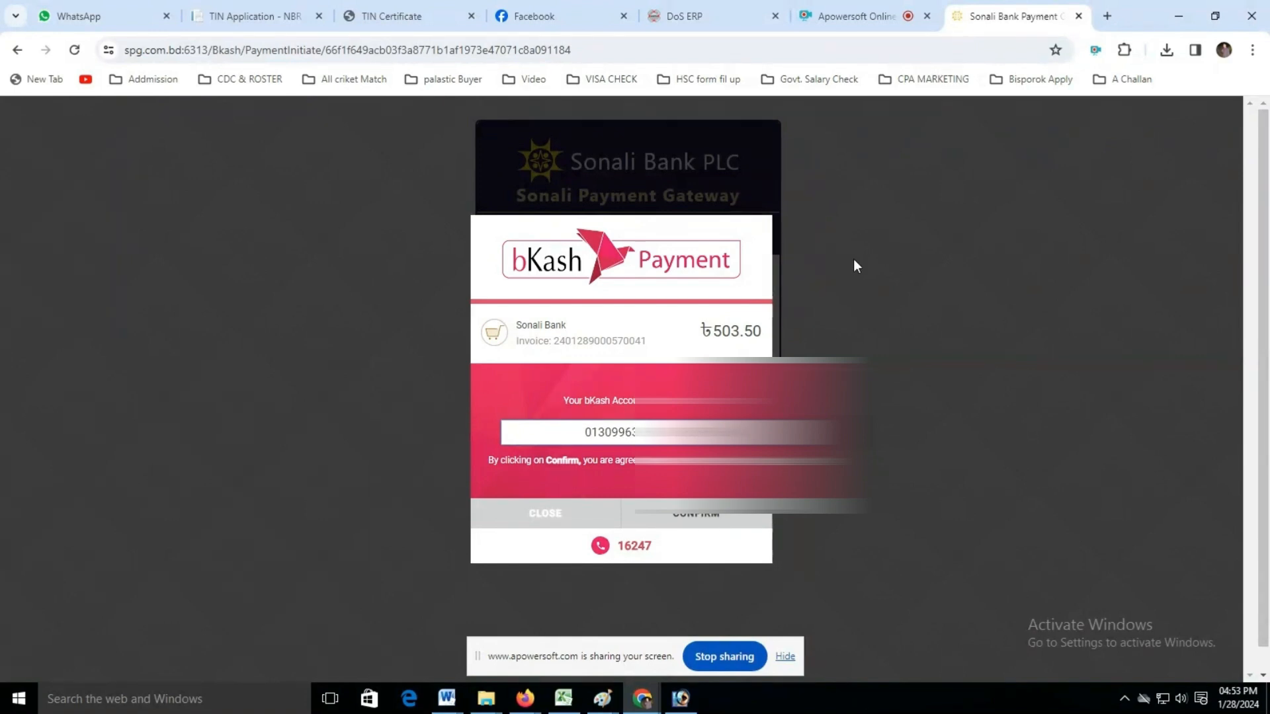
# - Enter the payer's bKash account number and confirm it
pyautogui.click(719, 525)
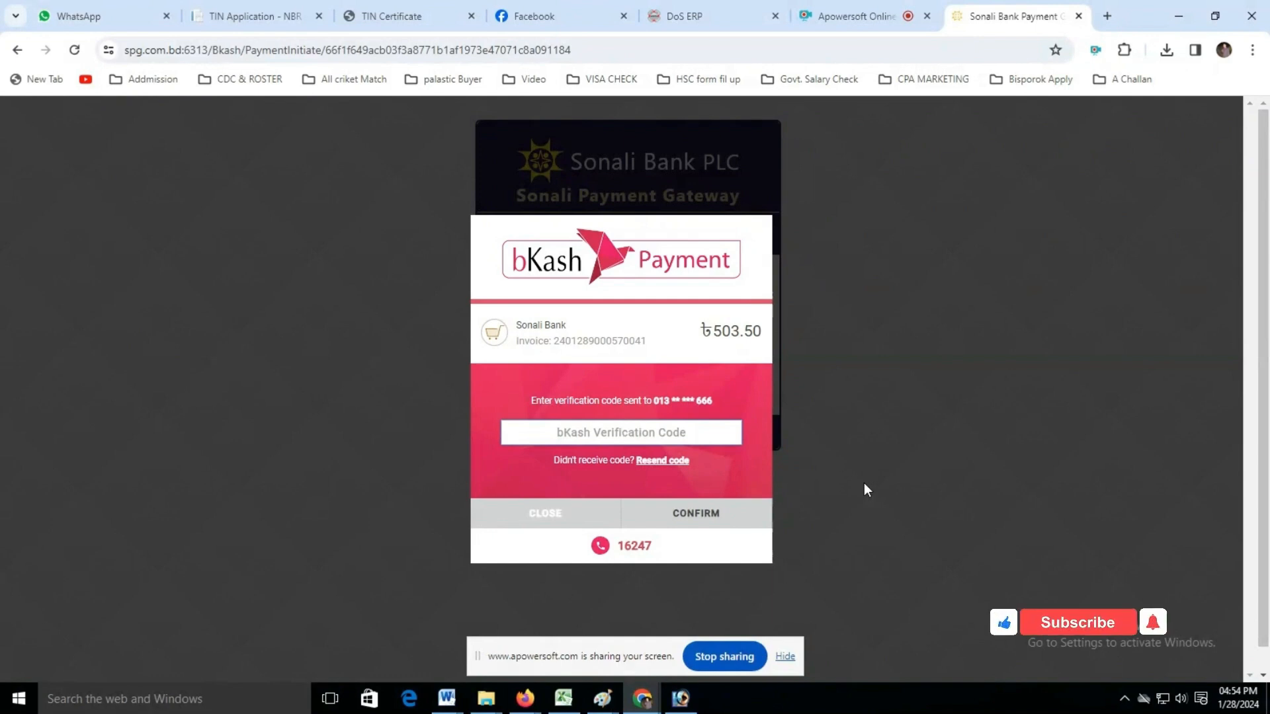
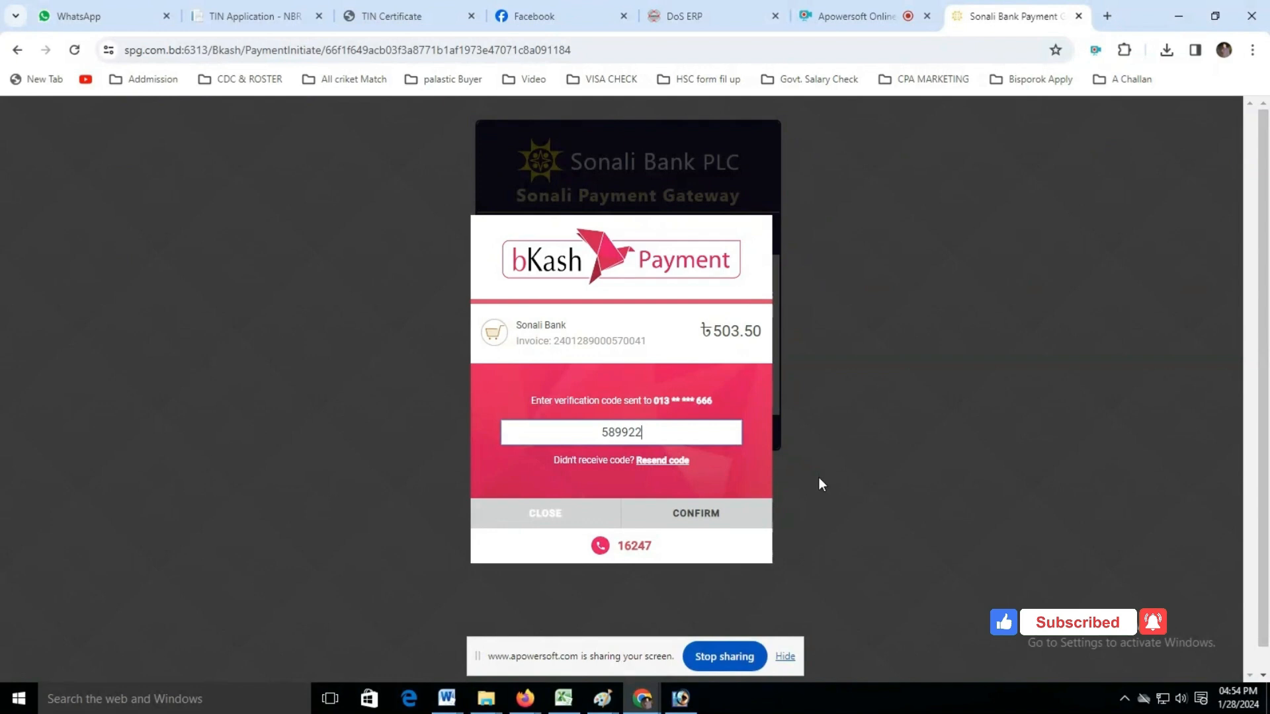
# - Enter and confirm the bKash verification code and the account PIN to complete the payment
pyautogui.click(733, 514)
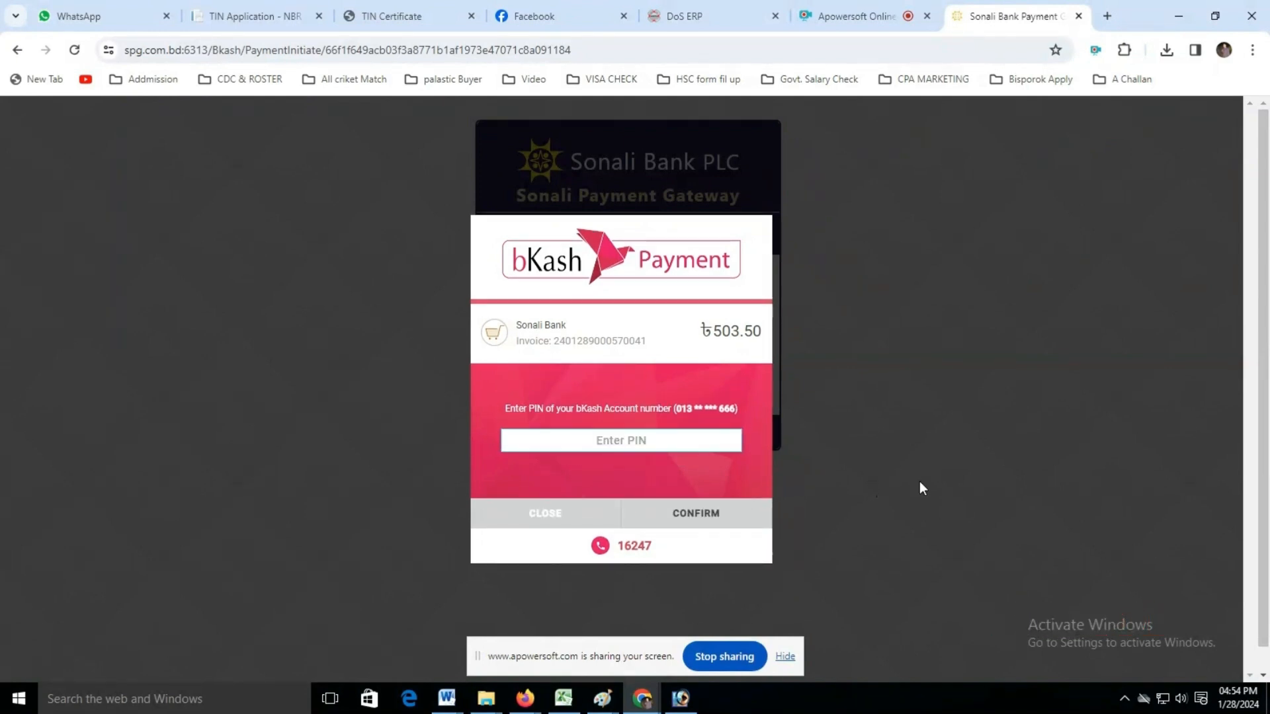
pyautogui.write('*****')
pyautogui.click(694, 513)
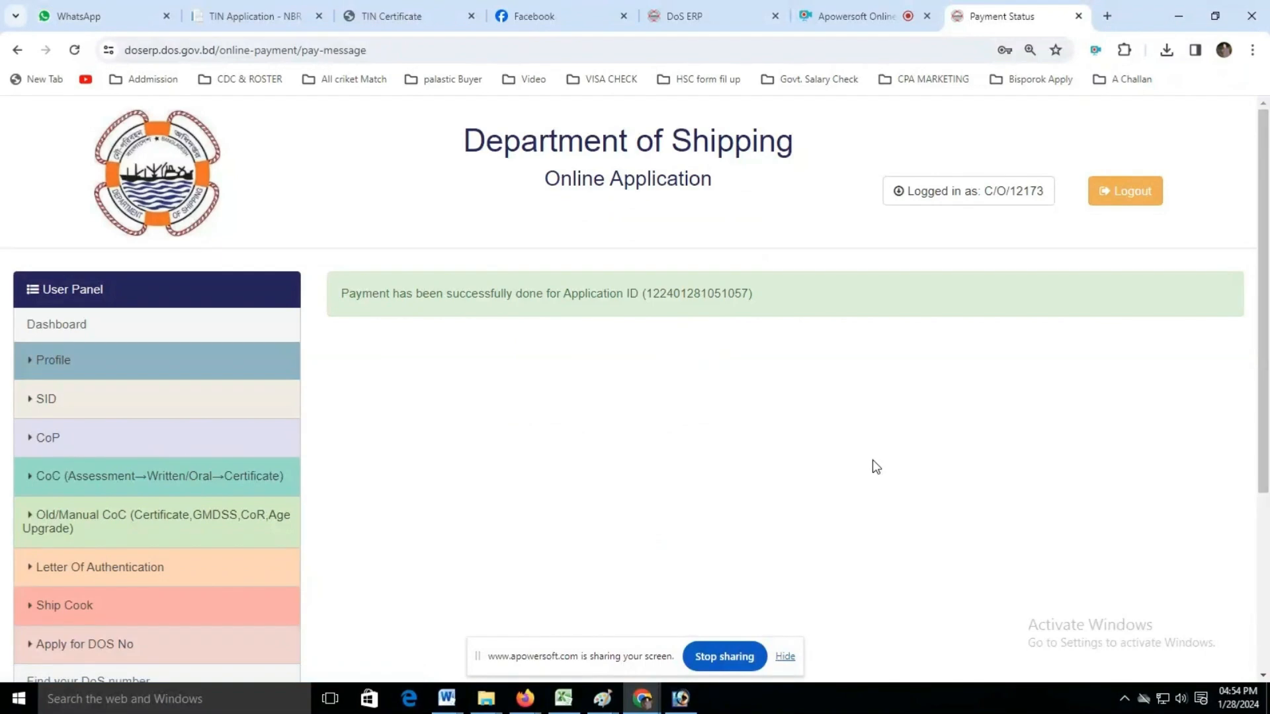
# - Start a new CoP application of type Main Course Certificate and continue to its course information
pyautogui.click(127, 455)
pyautogui.click(106, 477)
pyautogui.scroll(-2, 527, 514)
pyautogui.click(360, 494)
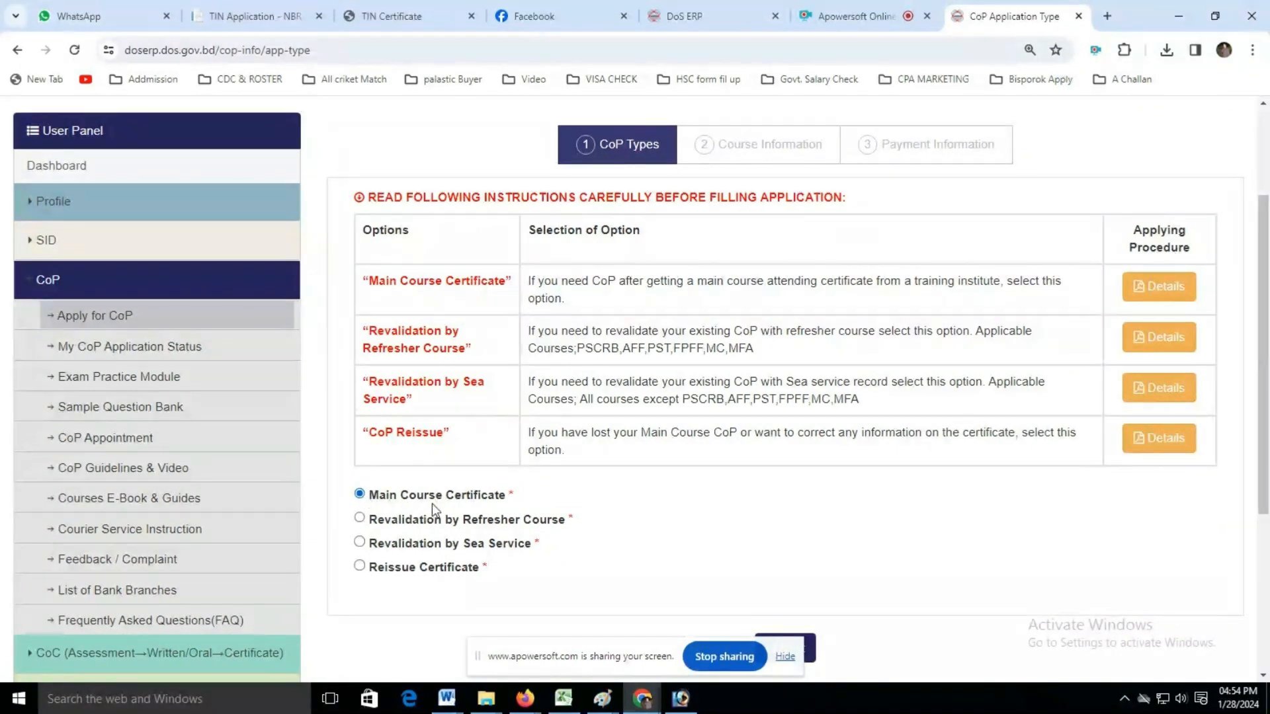
pyautogui.scroll(-2, 705, 500)
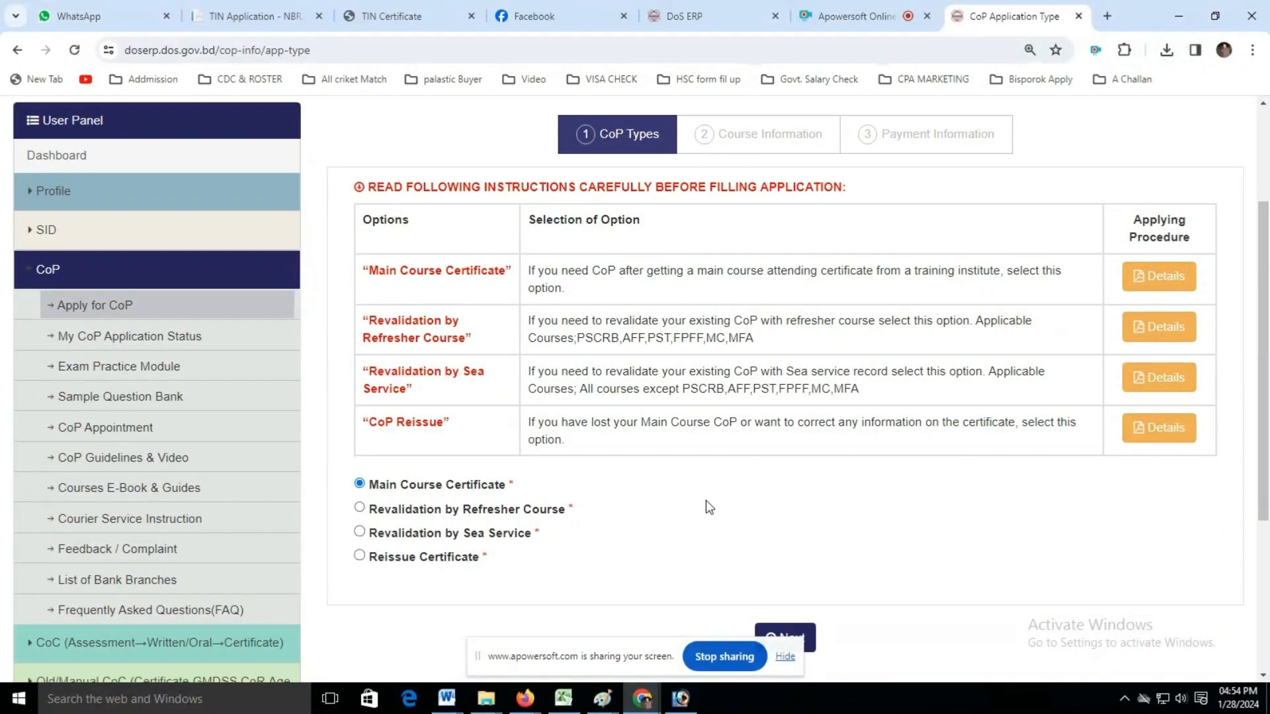
pyautogui.click(775, 493)
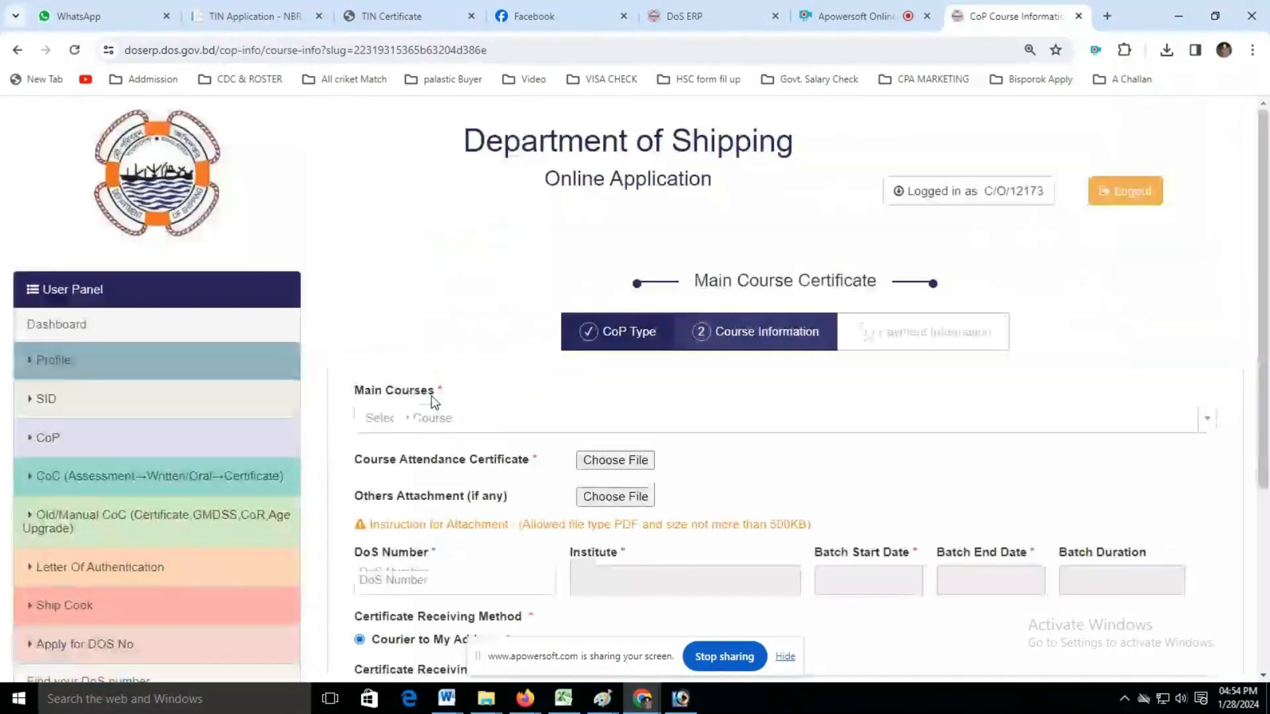
# - Search the main courses for the fire course and select FIRE PREVENTION AND FIRE FIGHTING (040)
pyautogui.click(433, 418)
pyautogui.write('FIR')
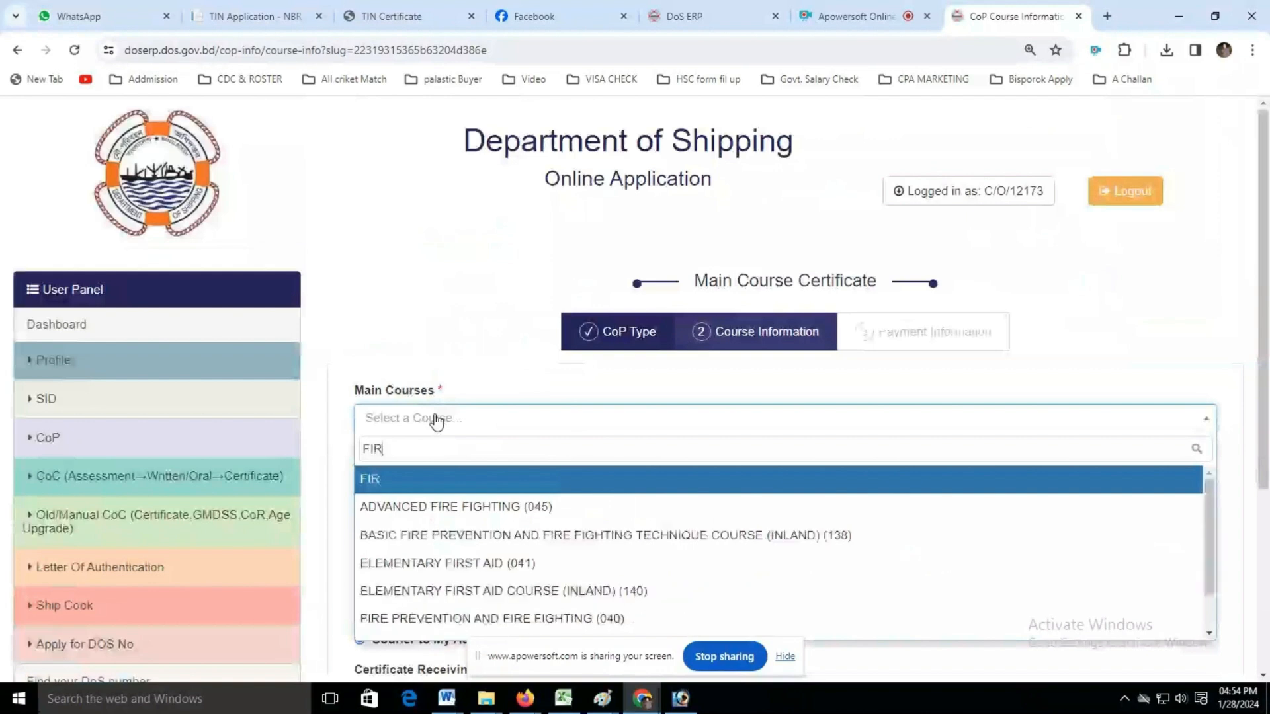
pyautogui.press('BackSpace')
pyautogui.press('BackSpace')
pyautogui.write('ION AND FIRE FIGHTING (040')
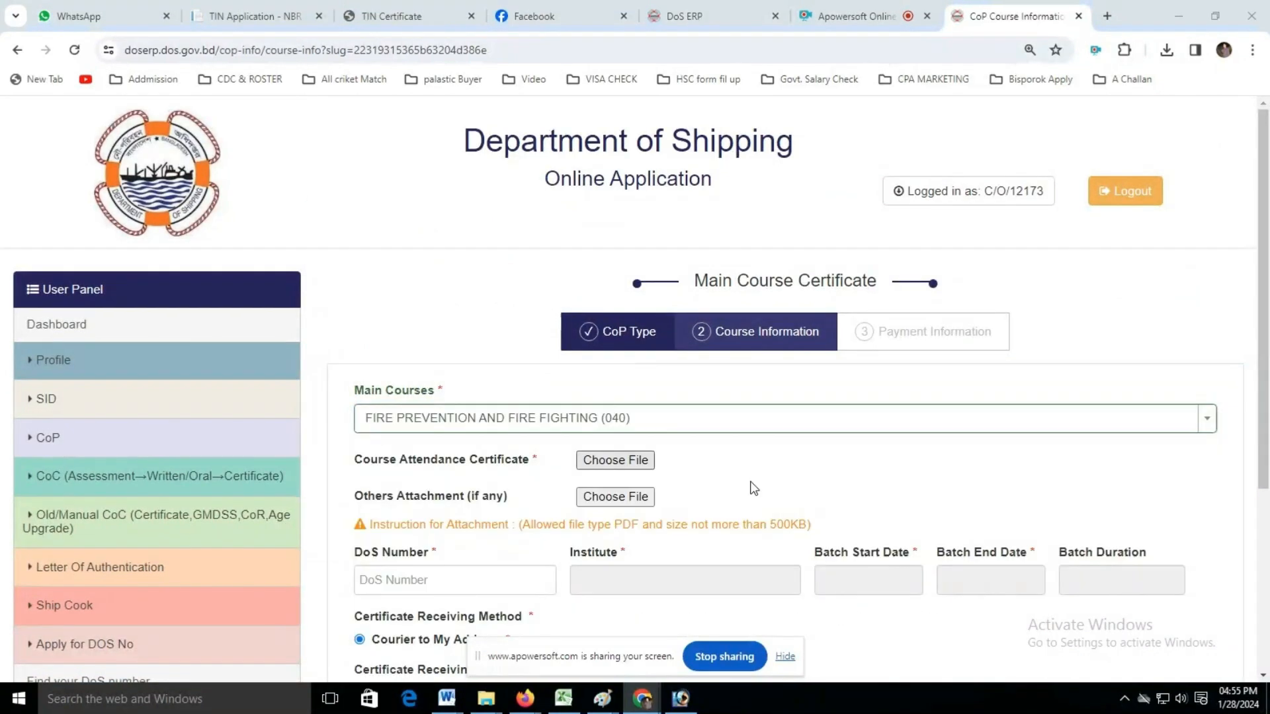
# - Attach the Basic Six Course PDF as the Course Attendance Certificate for the Fire Prevention and Fire Fighting course
pyautogui.click(619, 459)
pyautogui.click(555, 327)
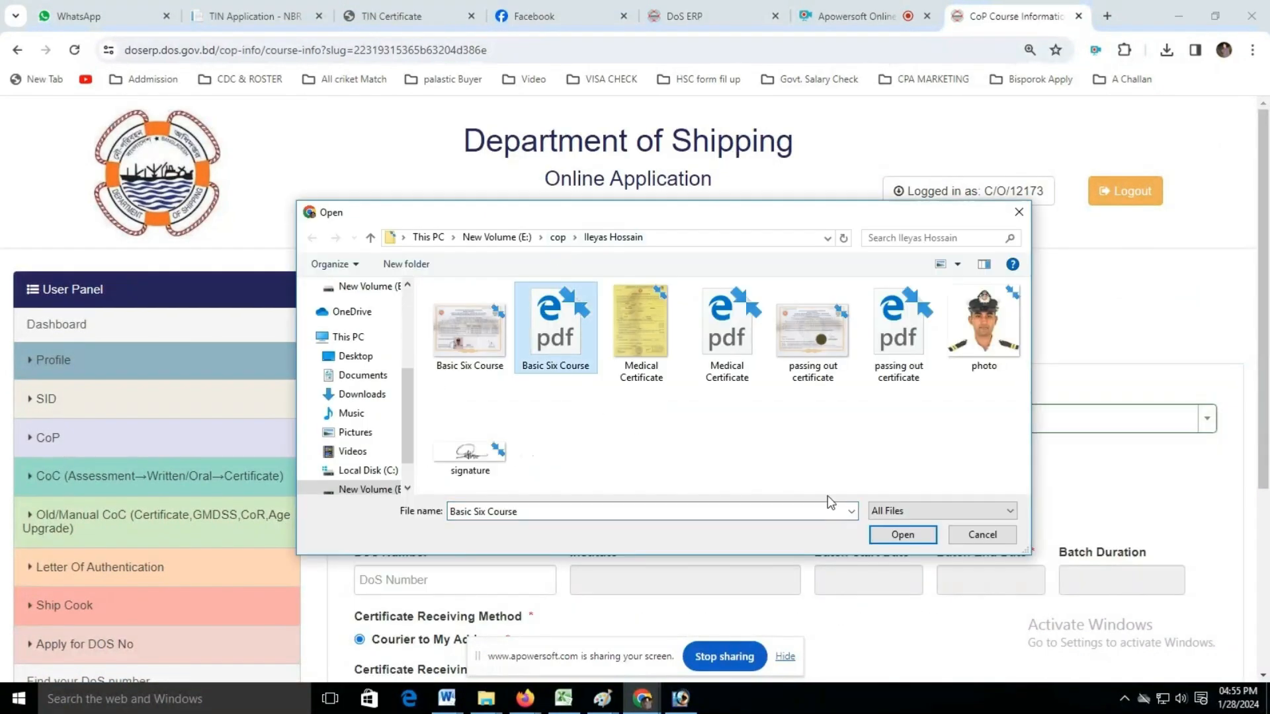
pyautogui.click(891, 536)
# - Enter the seafarer's DoS number for the Fire Prevention and Fire Fighting course to load its institute and batch details
pyautogui.scroll(-1, 694, 505)
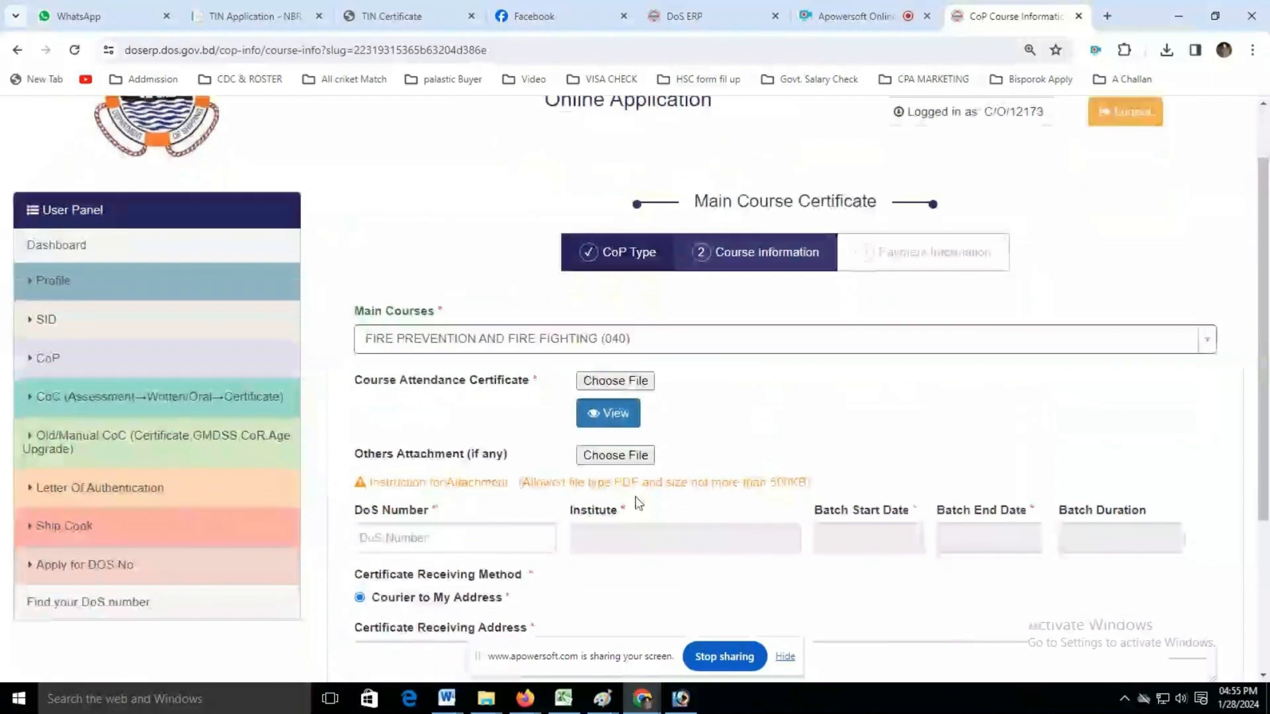
pyautogui.click(431, 538)
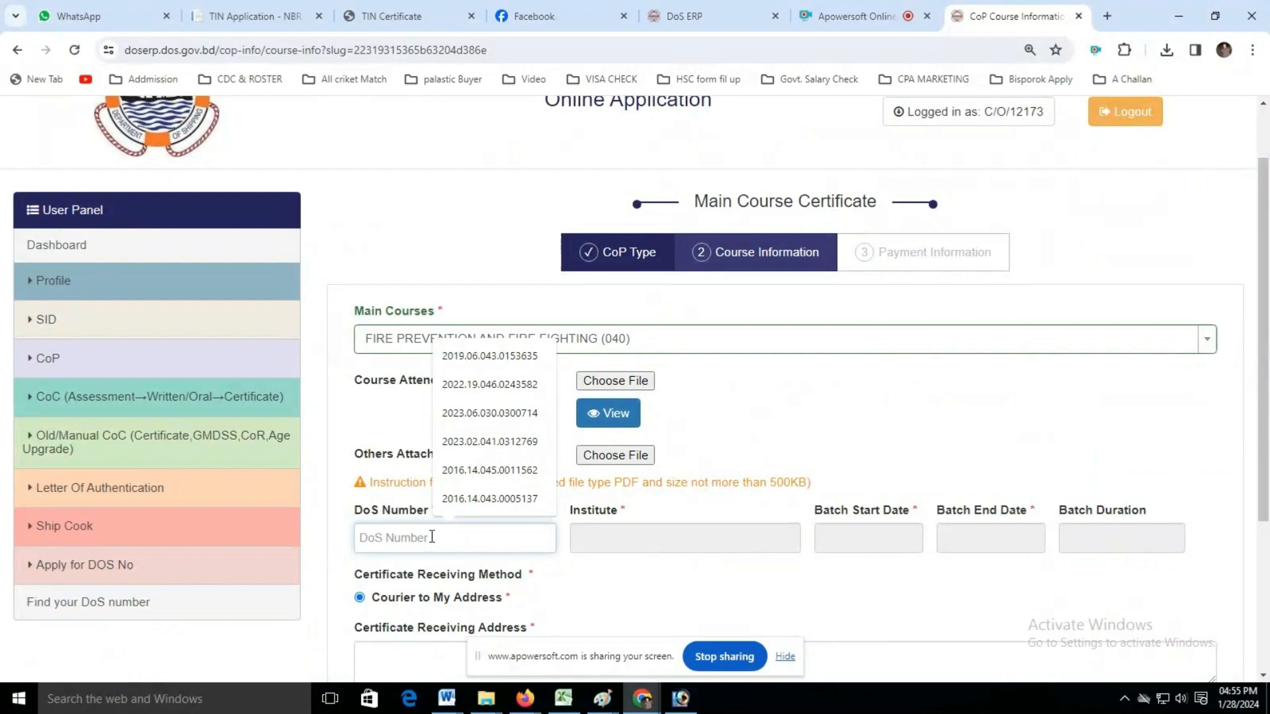
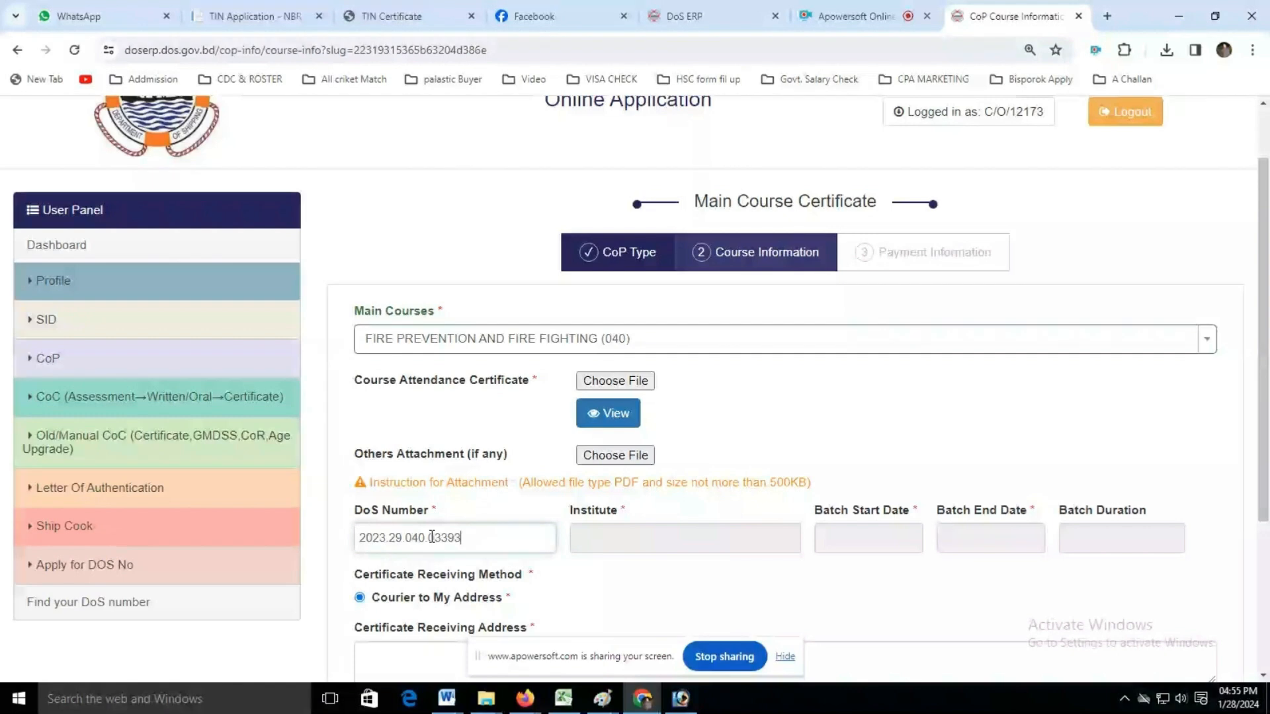
pyautogui.click(631, 582)
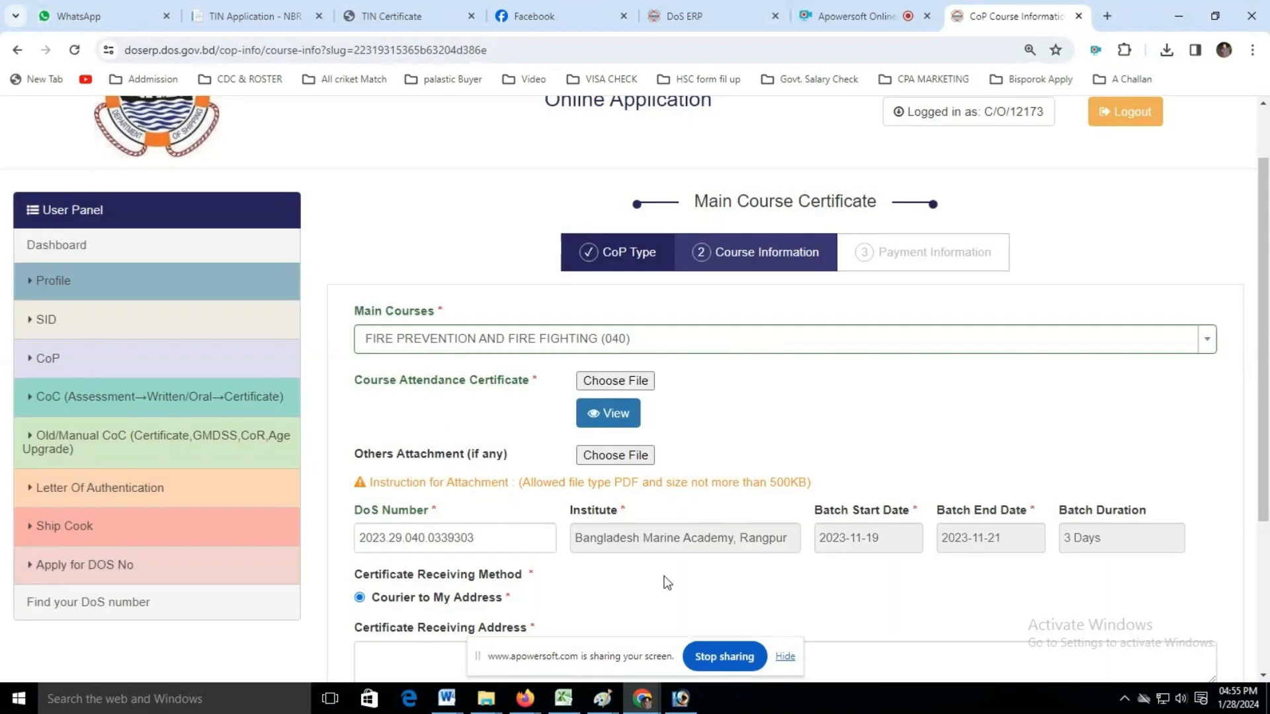
# - Fill in the applicant's certificate receiving address, review the course information and continue to the prerequisite course stage
pyautogui.scroll(-3, 547, 519)
pyautogui.click(461, 422)
pyautogui.hotkey('ctrl', 'v')
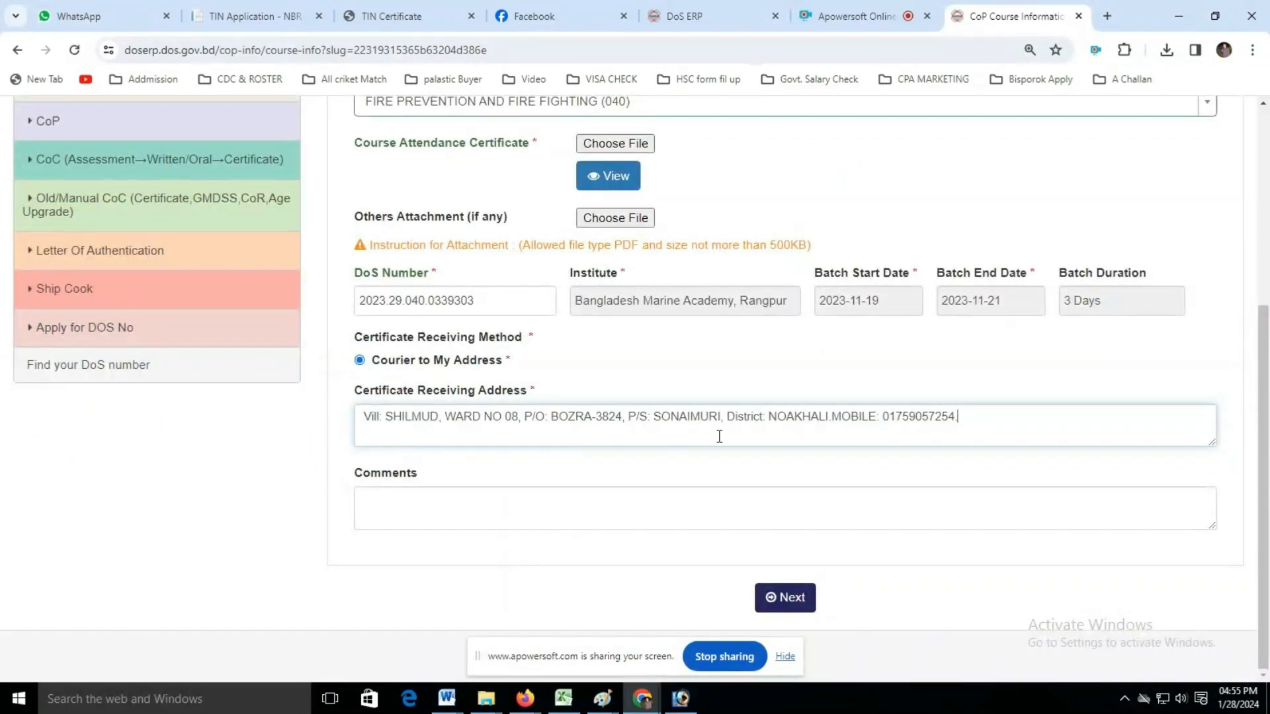
pyautogui.scroll(1, 832, 451)
pyautogui.scroll(2, 832, 450)
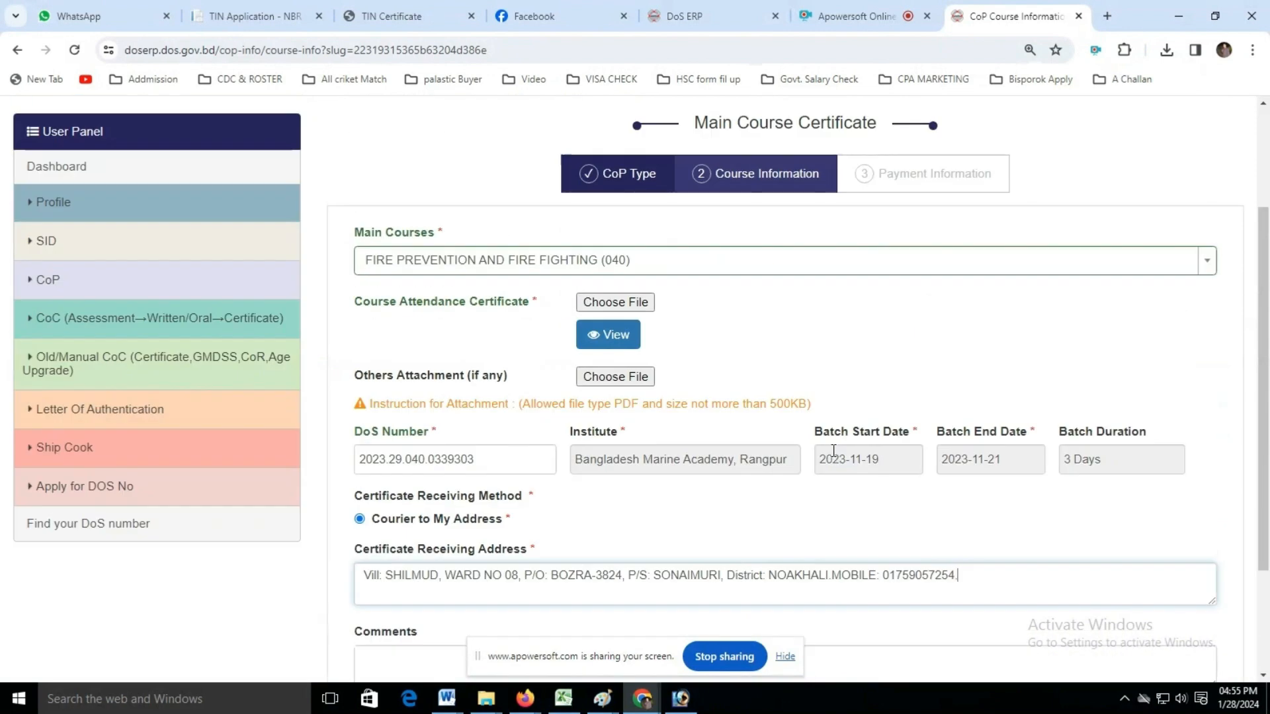
pyautogui.scroll(3, 833, 450)
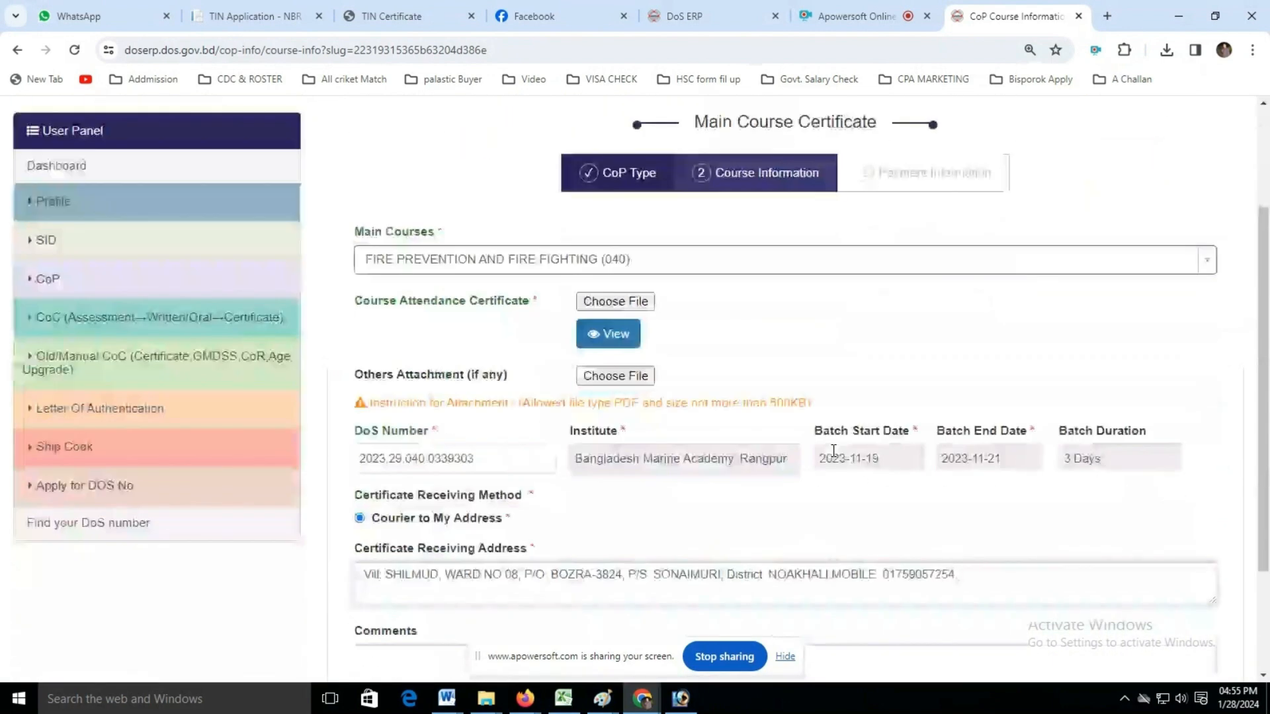
pyautogui.scroll(-1, 898, 490)
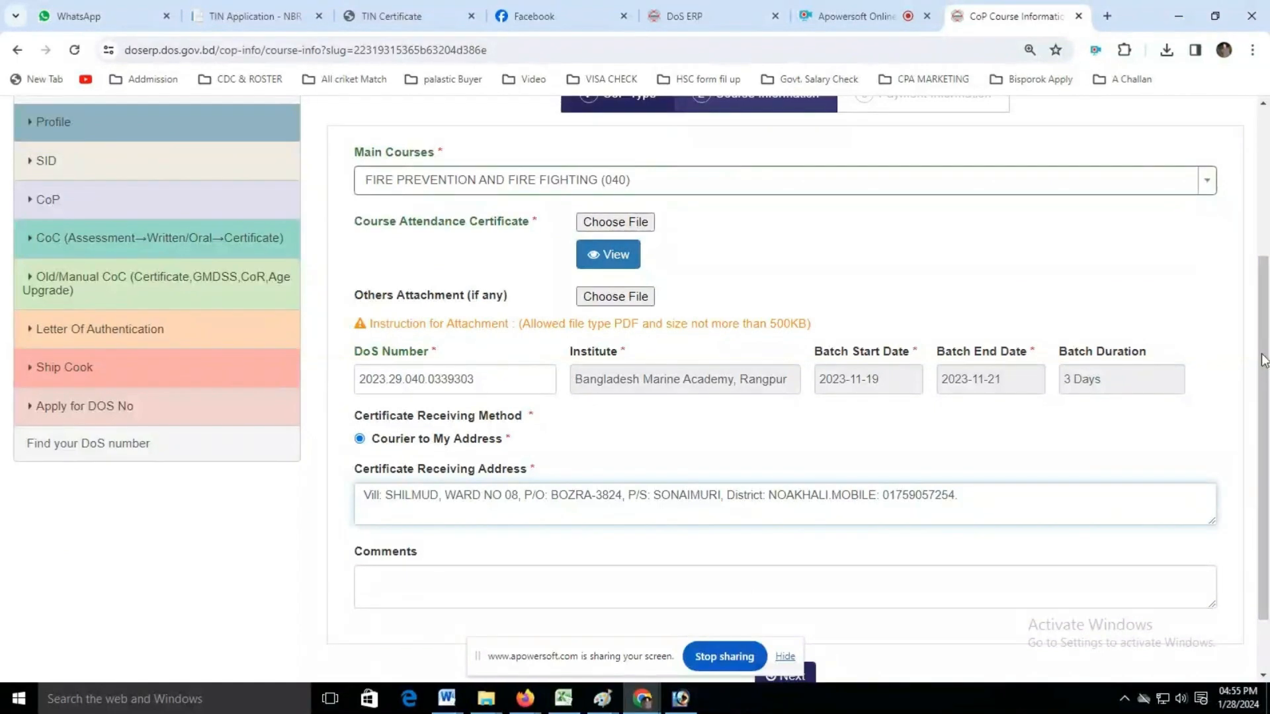
pyautogui.scroll(-1, 691, 389)
pyautogui.click(790, 594)
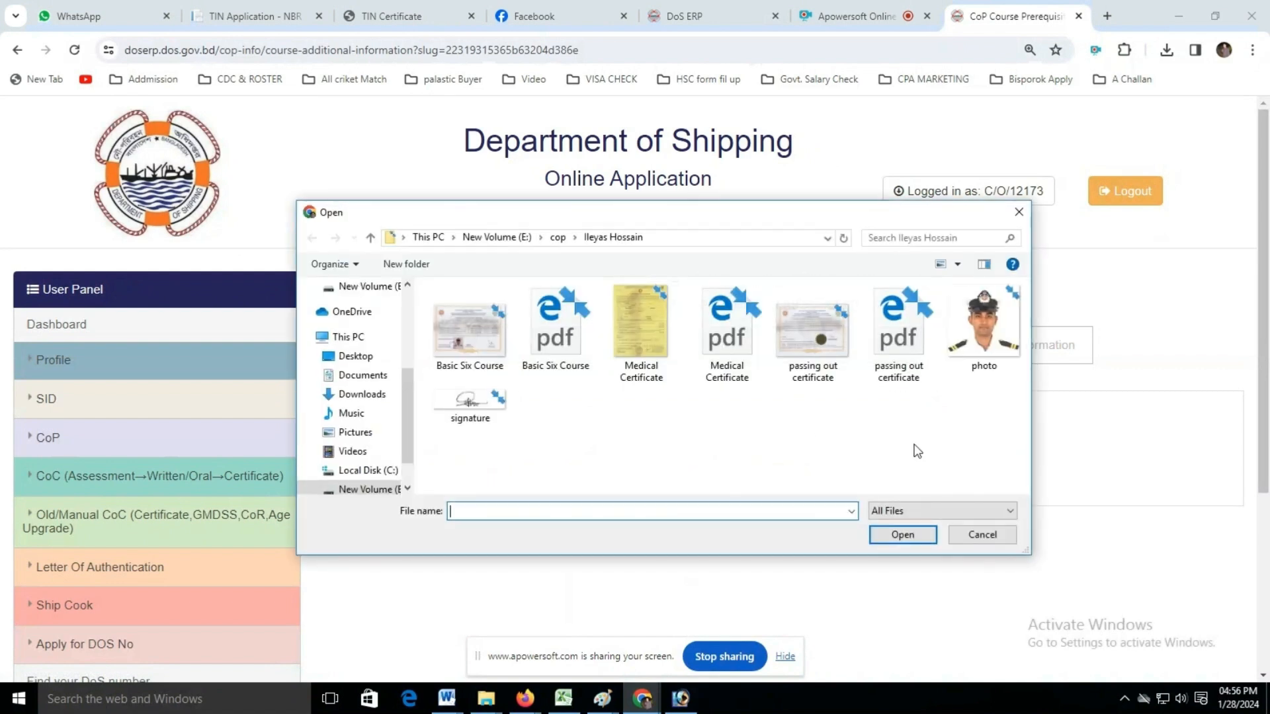
# - Attach the Medical Certificate PDF as the Medical Fitness Certificate and continue to the payment information
pyautogui.click(726, 330)
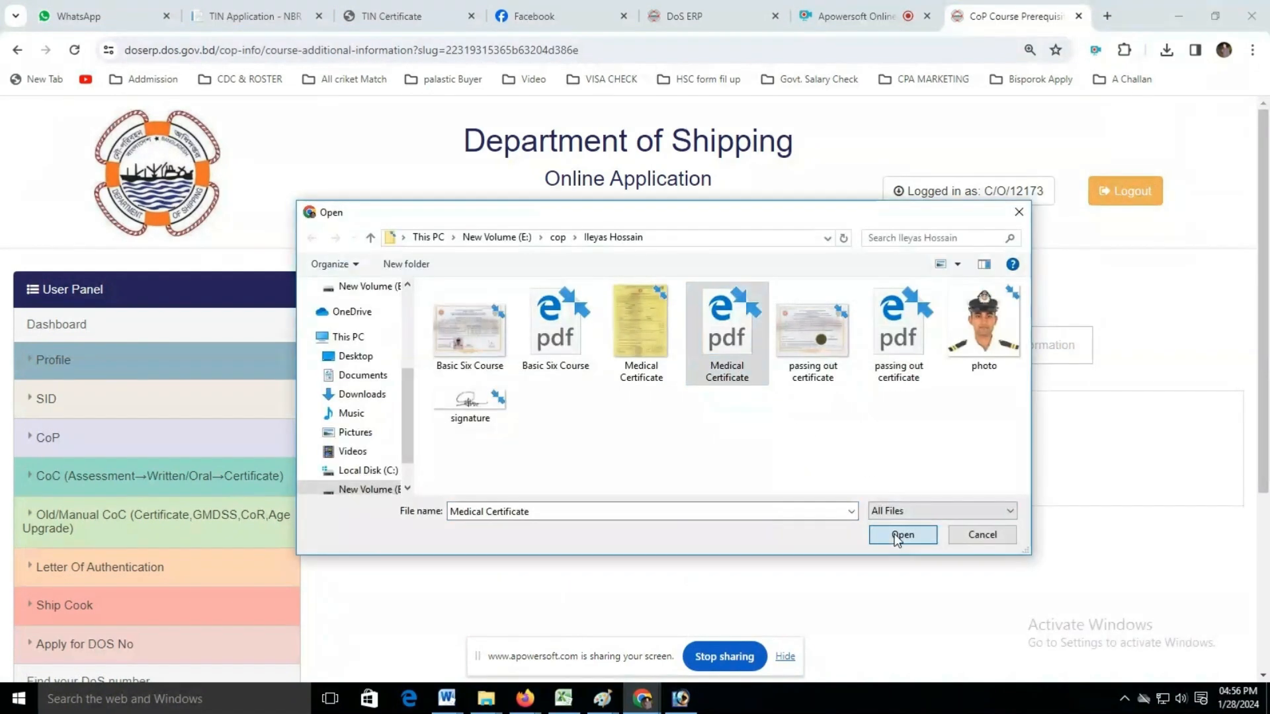
pyautogui.click(902, 535)
pyautogui.scroll(-2, 875, 500)
pyautogui.click(867, 406)
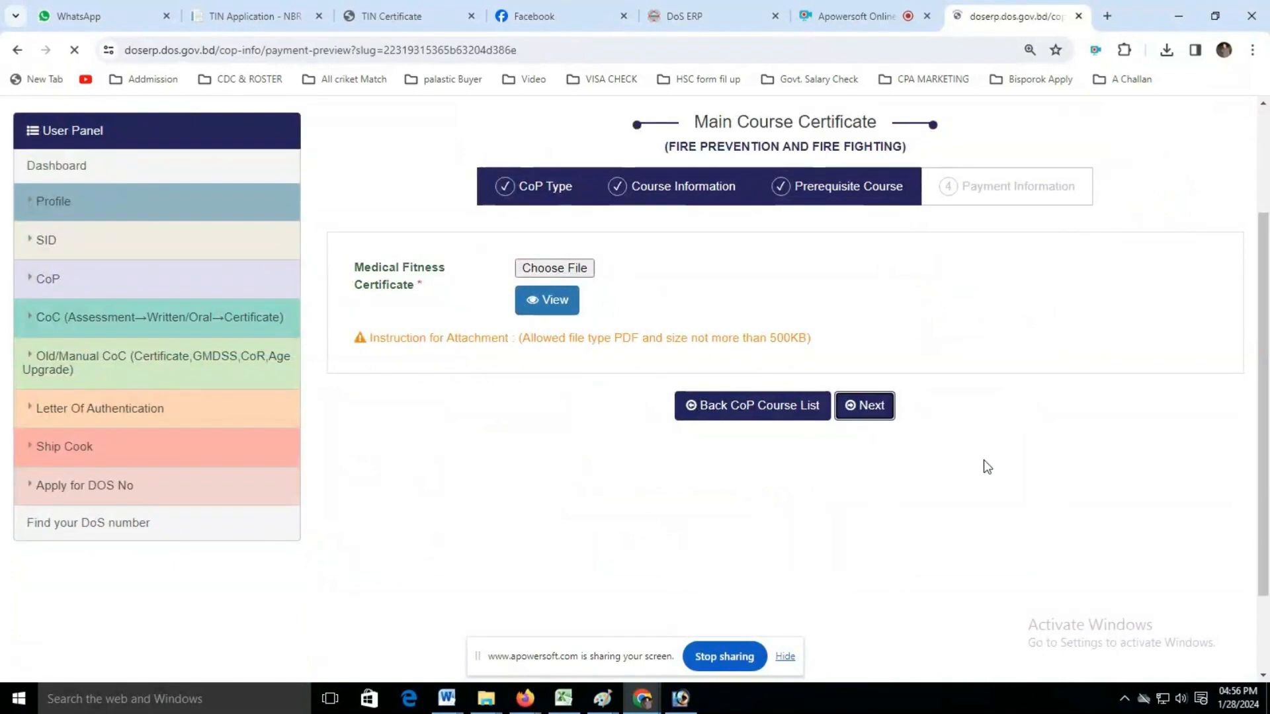
# - Select Sonali eSheba as the payment method for the Fire Prevention and Fire Fighting course and submit the application
pyautogui.scroll(-2, 937, 503)
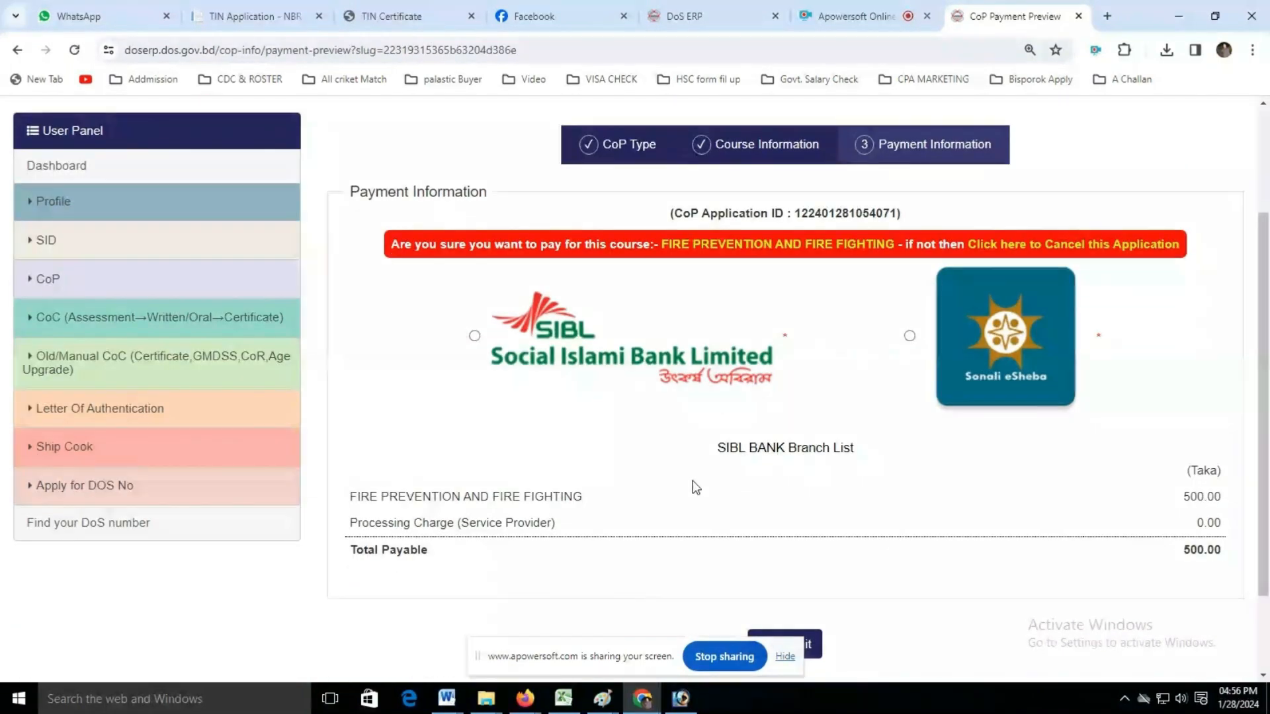
pyautogui.click(910, 336)
pyautogui.scroll(-2, 895, 474)
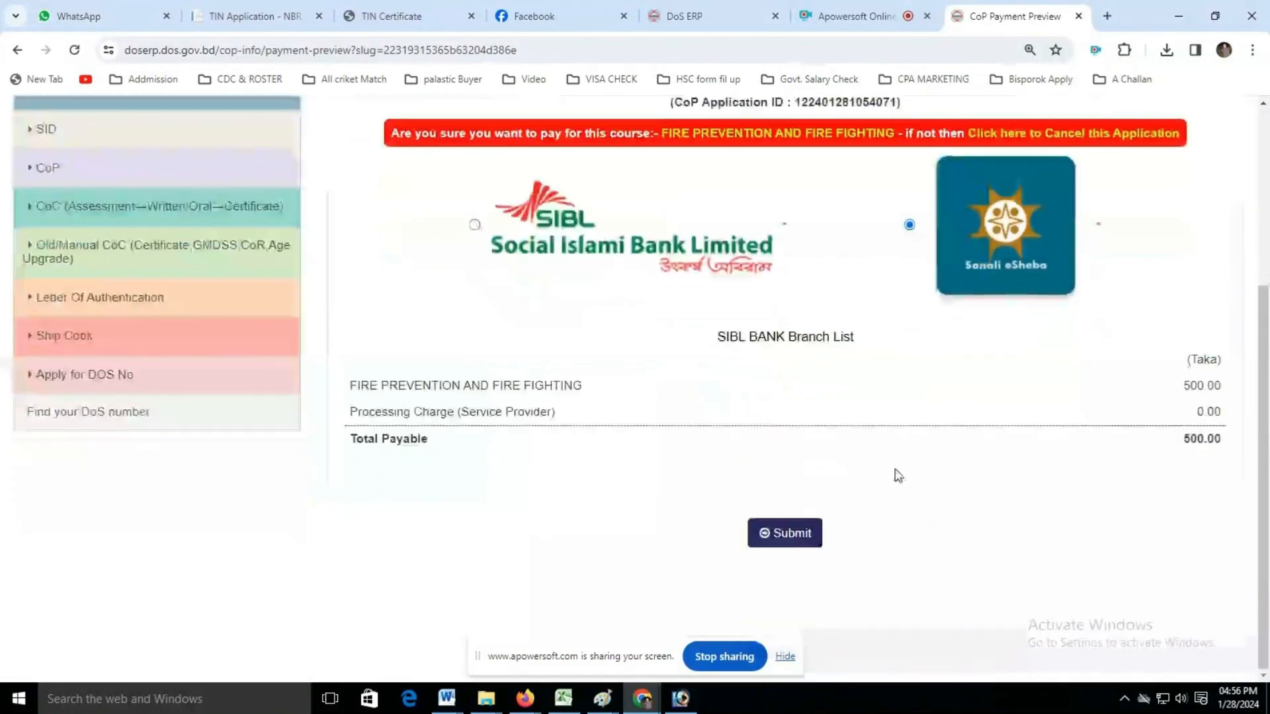
pyautogui.click(785, 533)
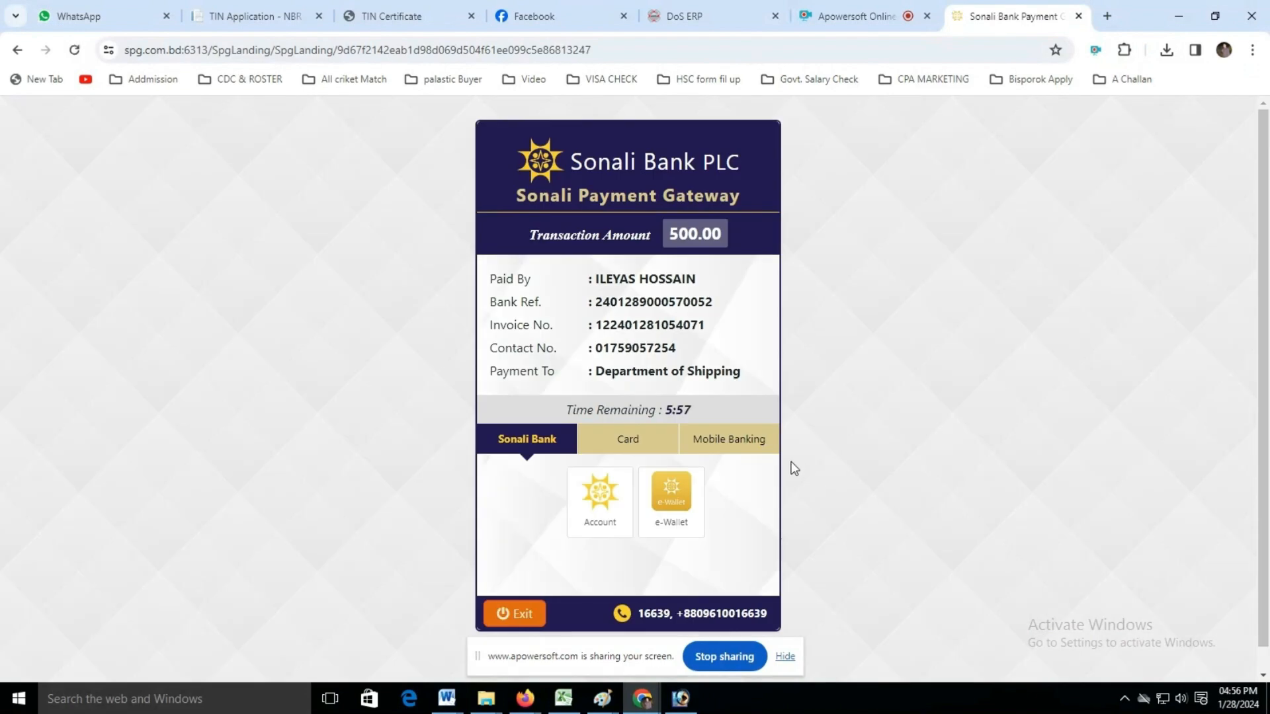
# - Choose bKash mobile banking in the Sonali Payment Gateway and confirm the payer's bKash account number
pyautogui.click(752, 454)
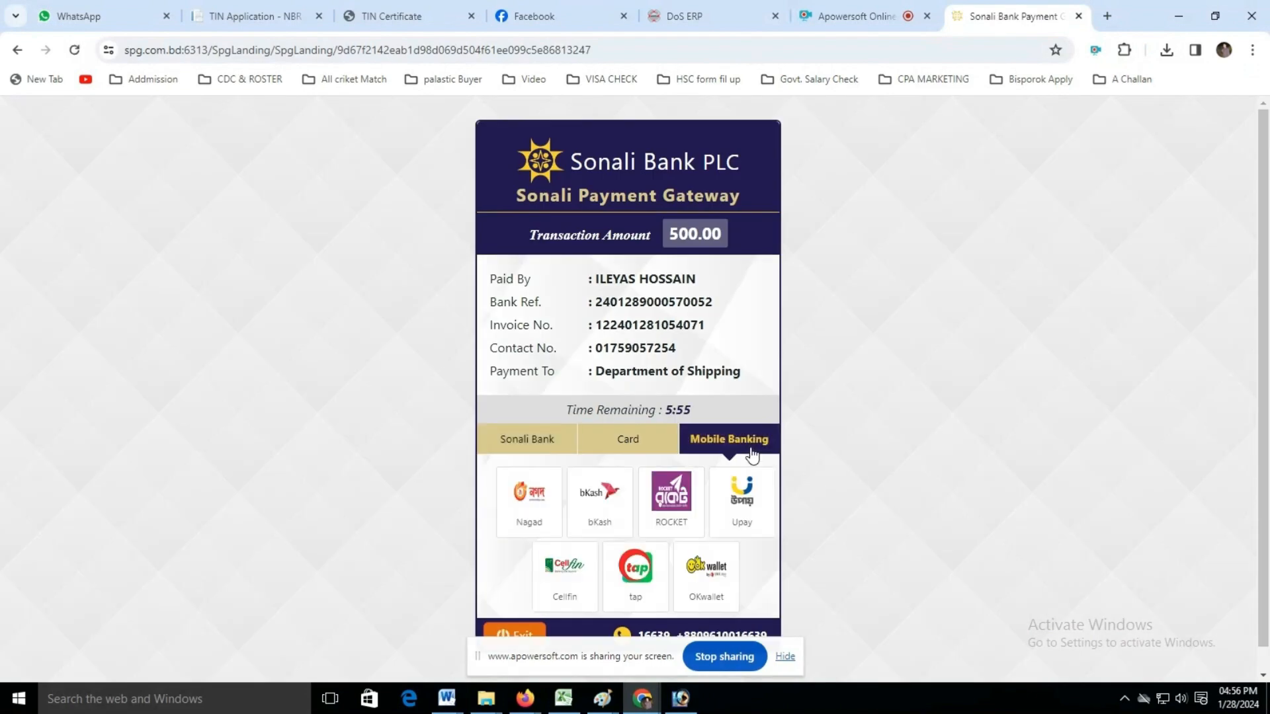
pyautogui.click(602, 511)
pyautogui.click(605, 508)
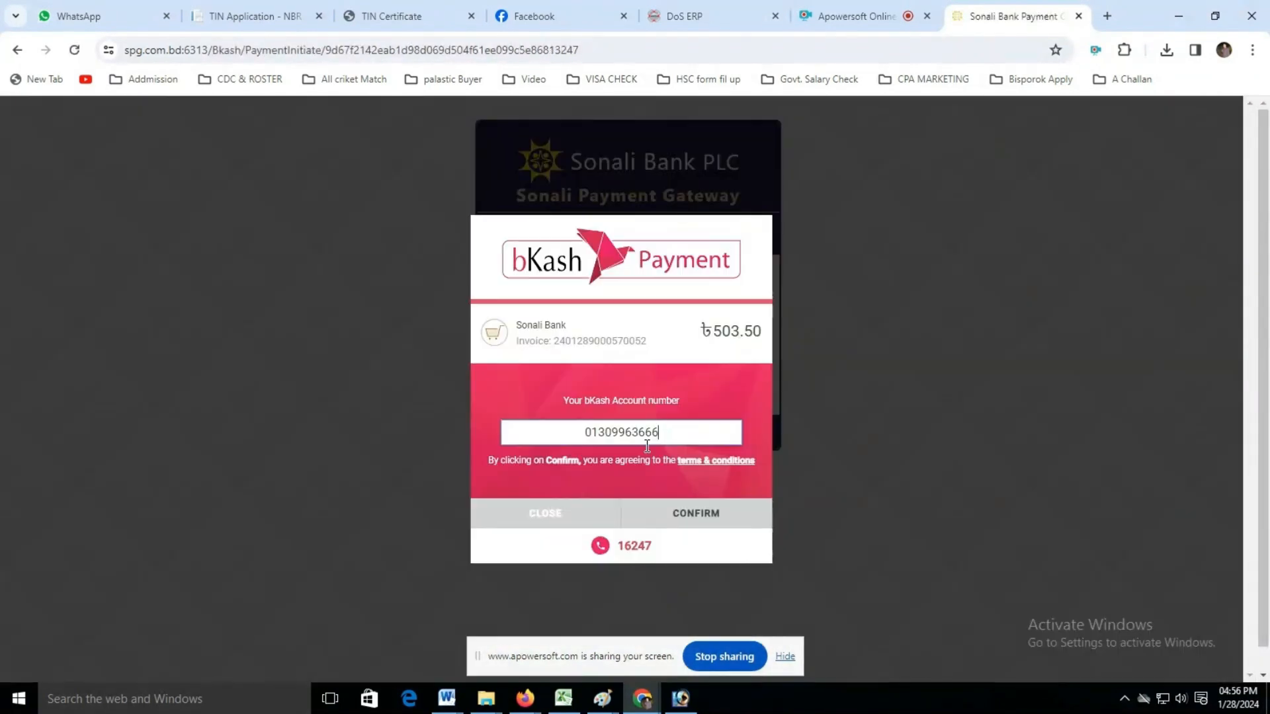
pyautogui.click(708, 515)
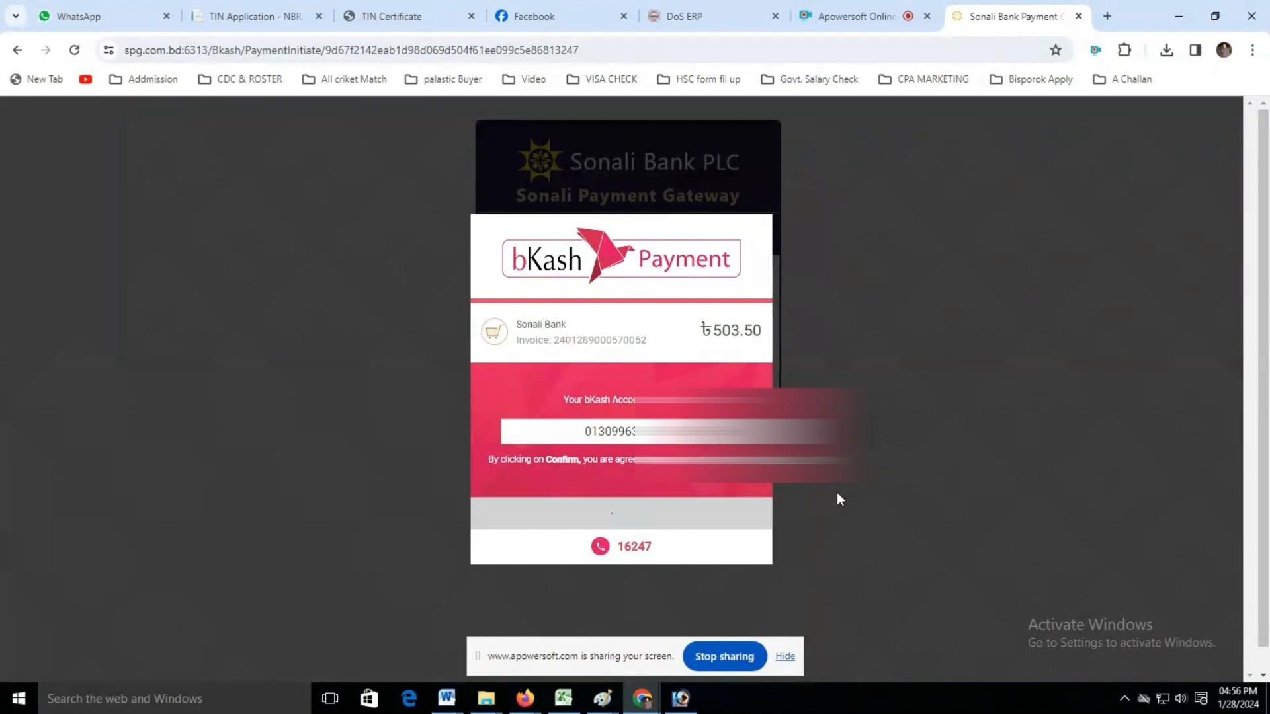
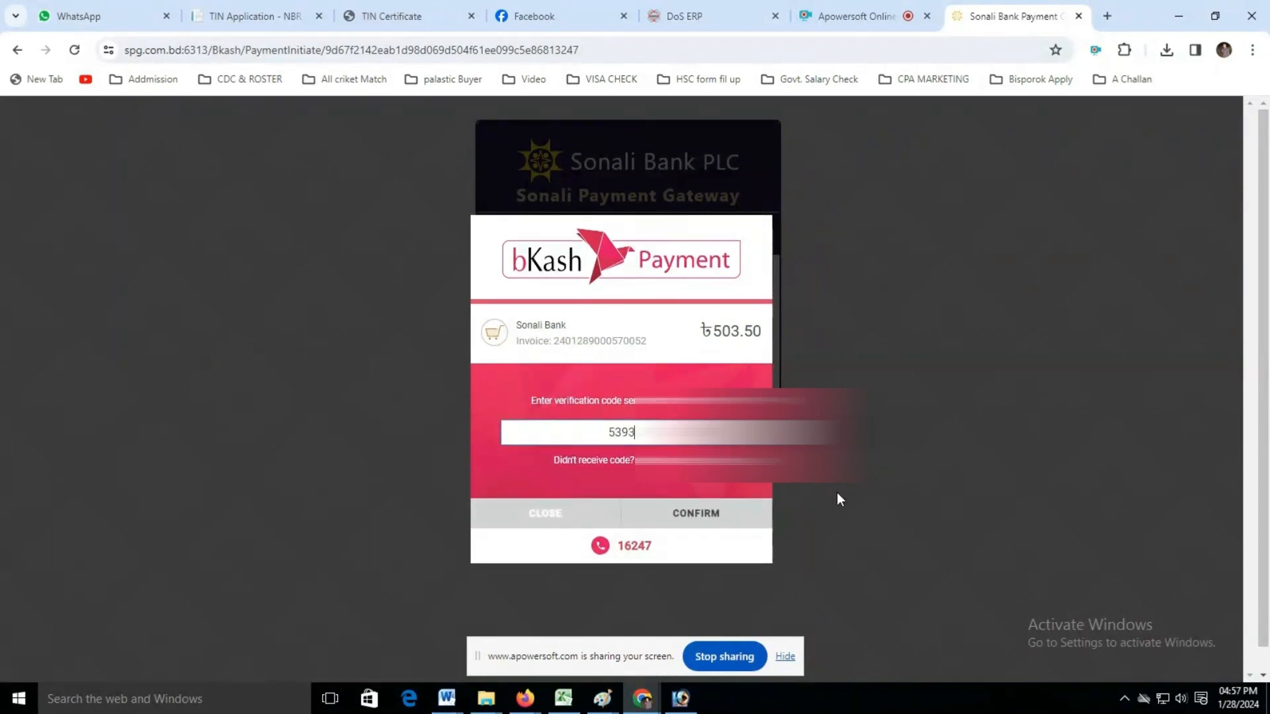
# - Enter and confirm the bKash verification code and account PIN to pay the Fire Prevention and Fire Fighting fee
pyautogui.click(696, 513)
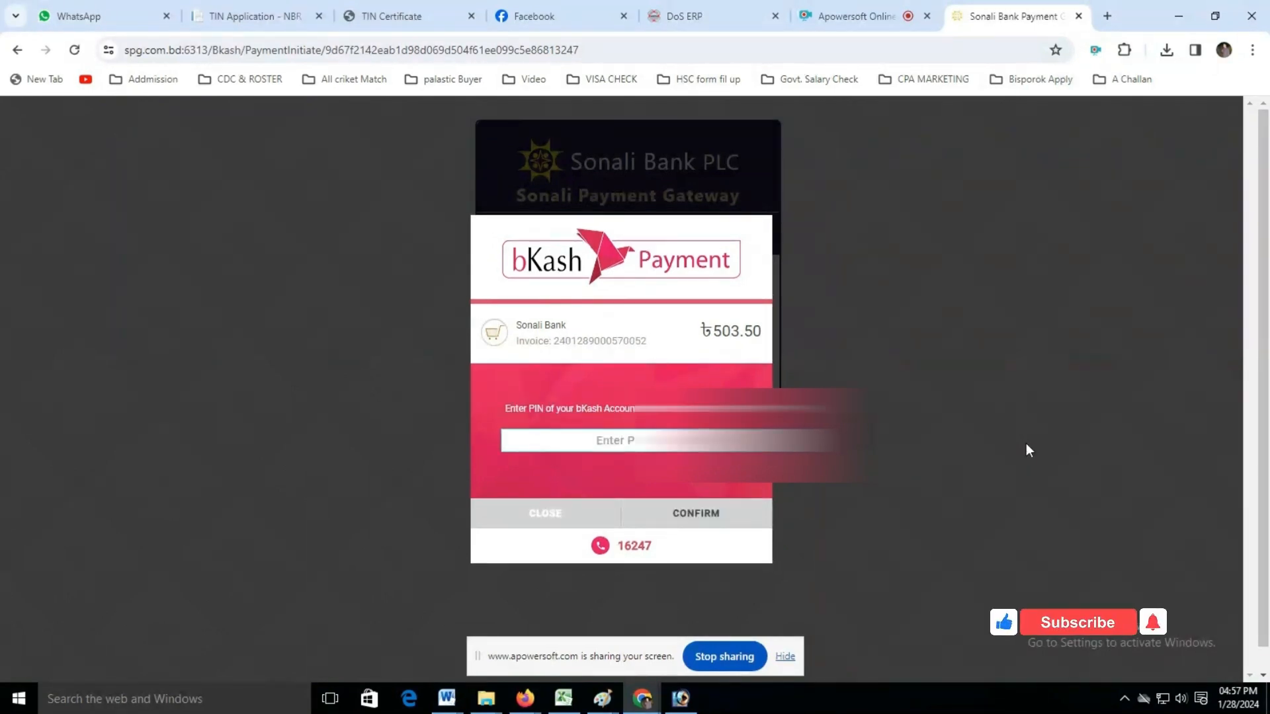
pyautogui.write('*****')
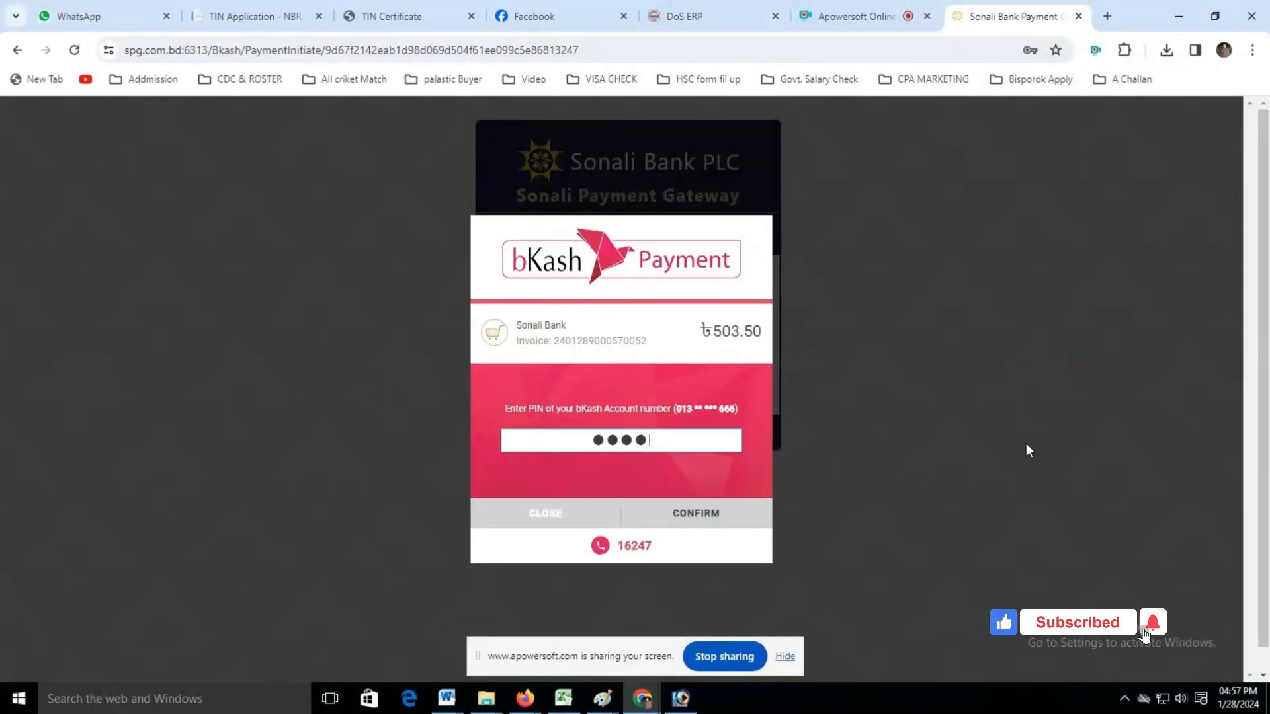
pyautogui.click(748, 510)
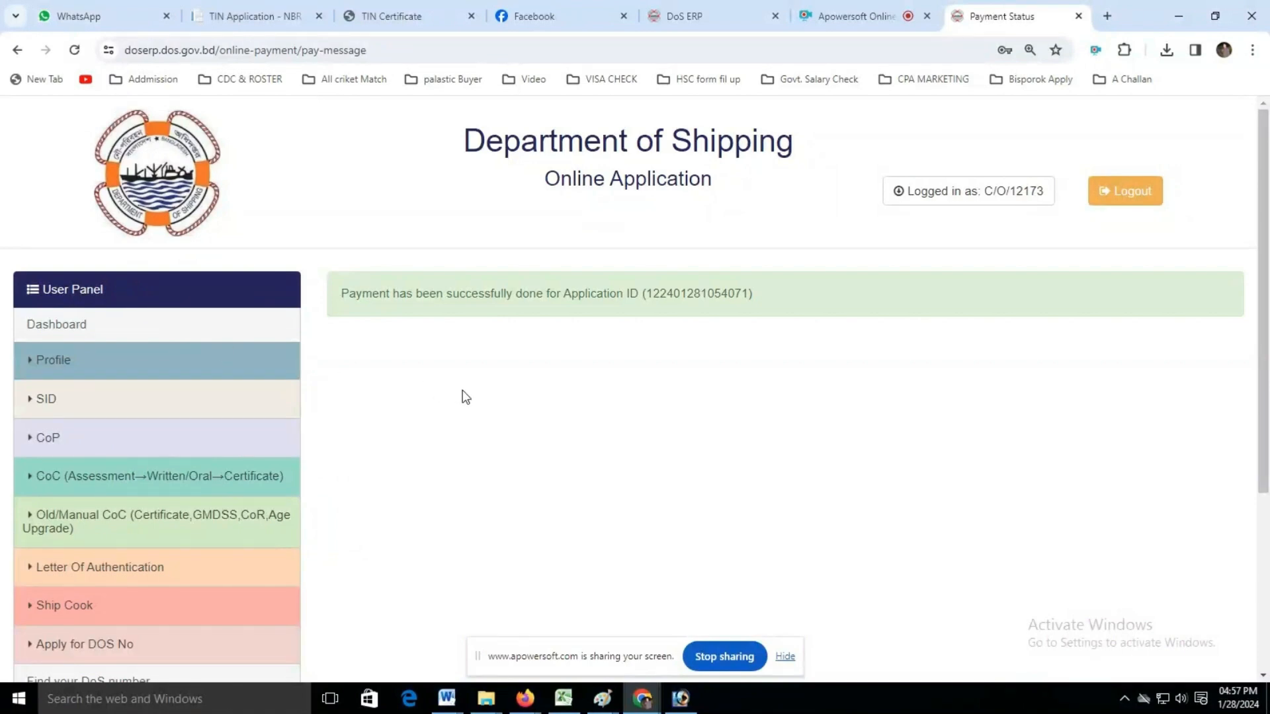
# - Start another CoP application of type Main Course Certificate and continue to its course information
pyautogui.click(66, 448)
pyautogui.click(76, 475)
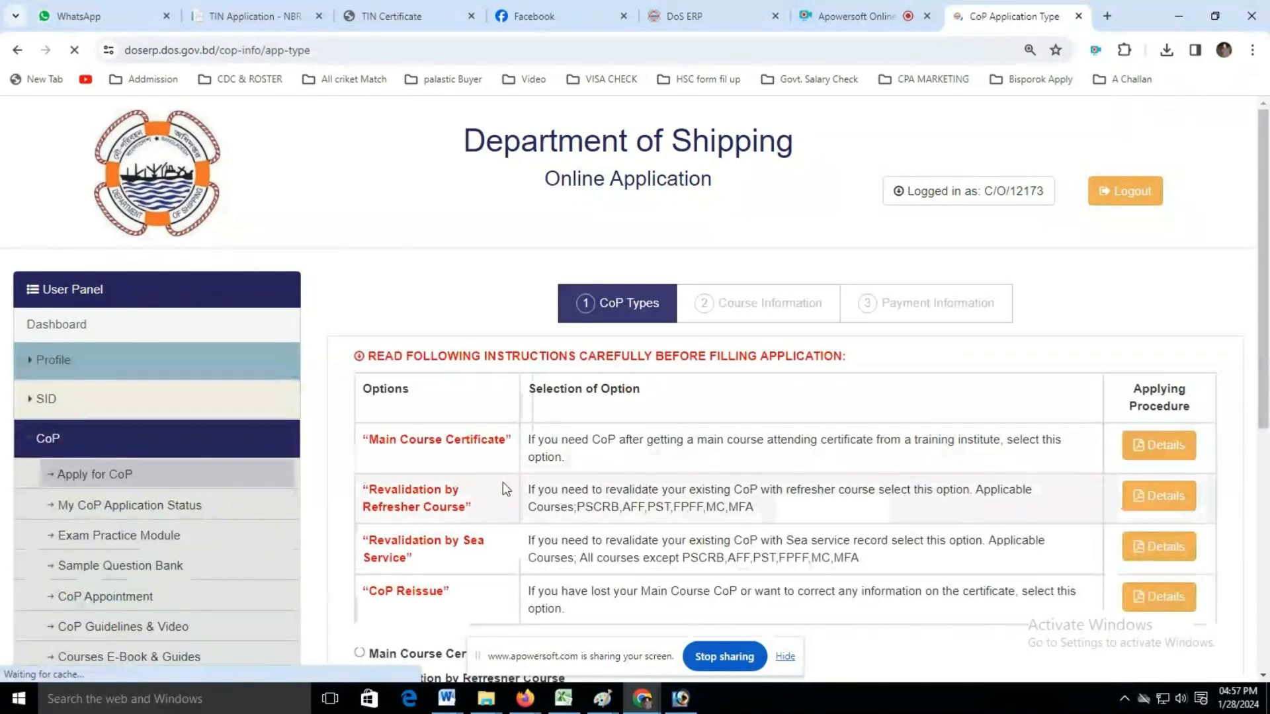
pyautogui.scroll(-2, 502, 488)
pyautogui.click(361, 494)
pyautogui.scroll(-2, 773, 500)
pyautogui.click(775, 496)
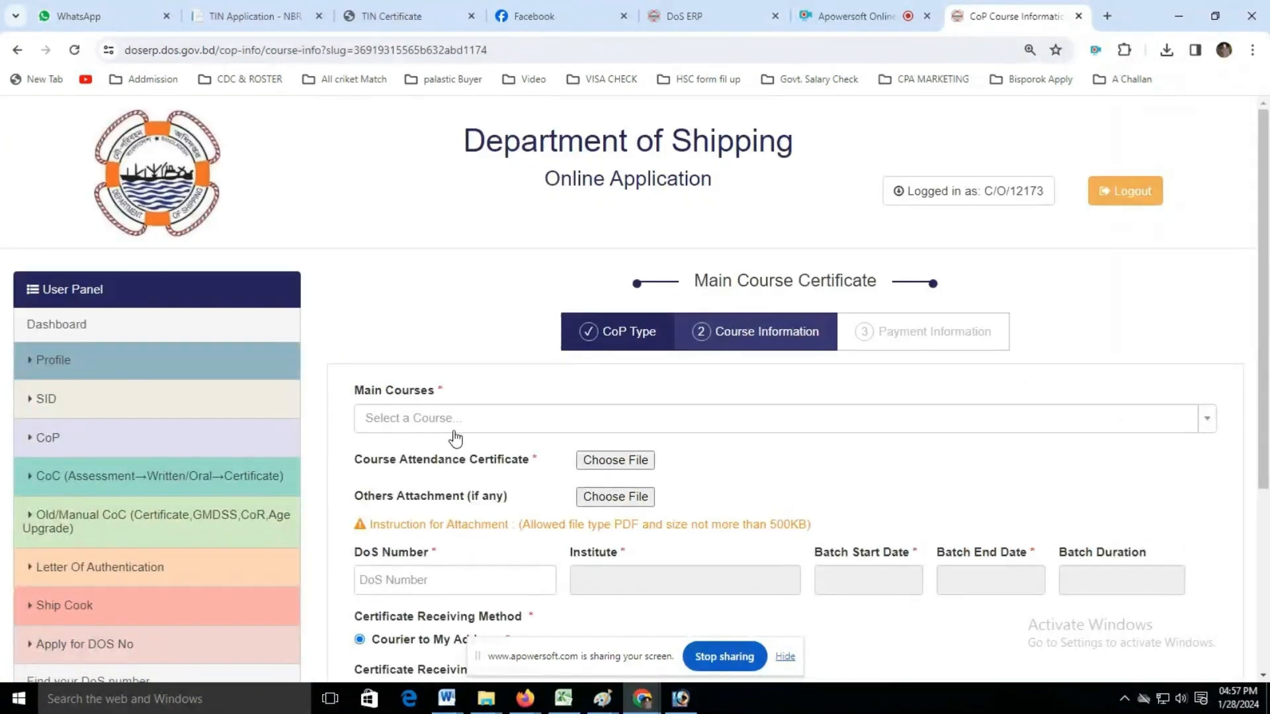
# - Search the main courses for ELEMENTARY and select ELEMENTARY FIRST AID (041)
pyautogui.click(453, 423)
pyautogui.write('ELE')
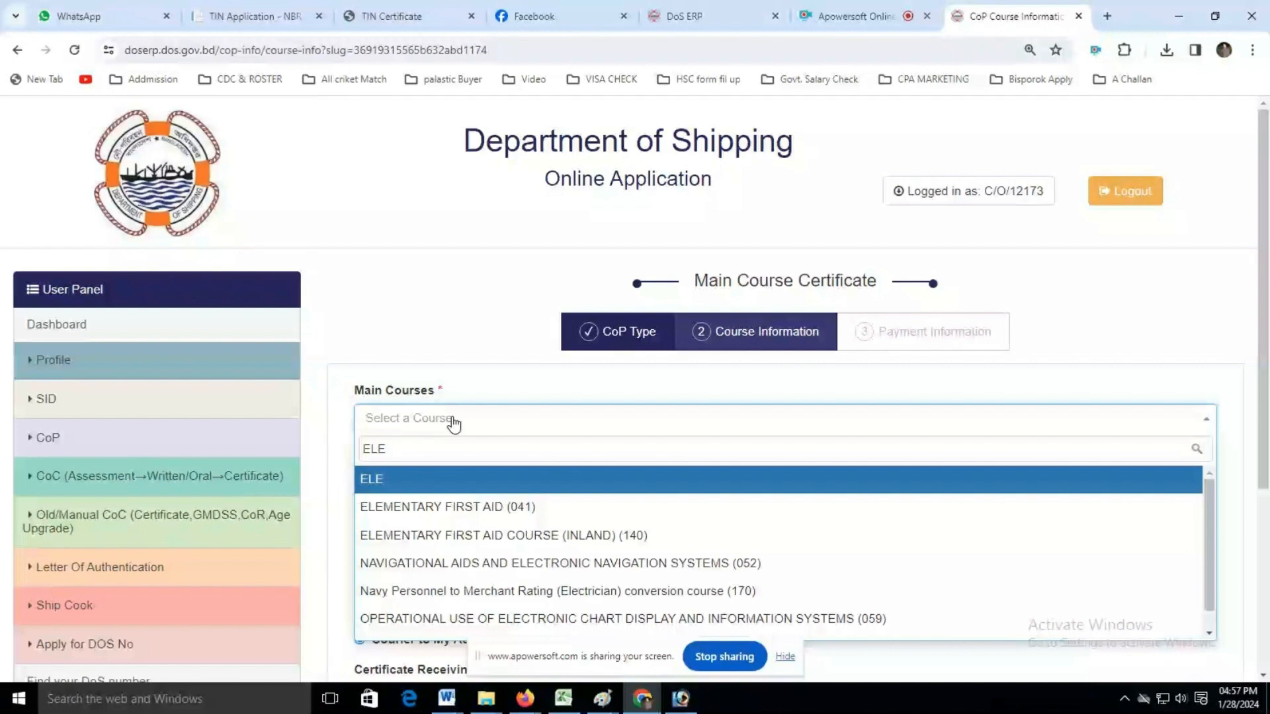
pyautogui.write('MENTARY')
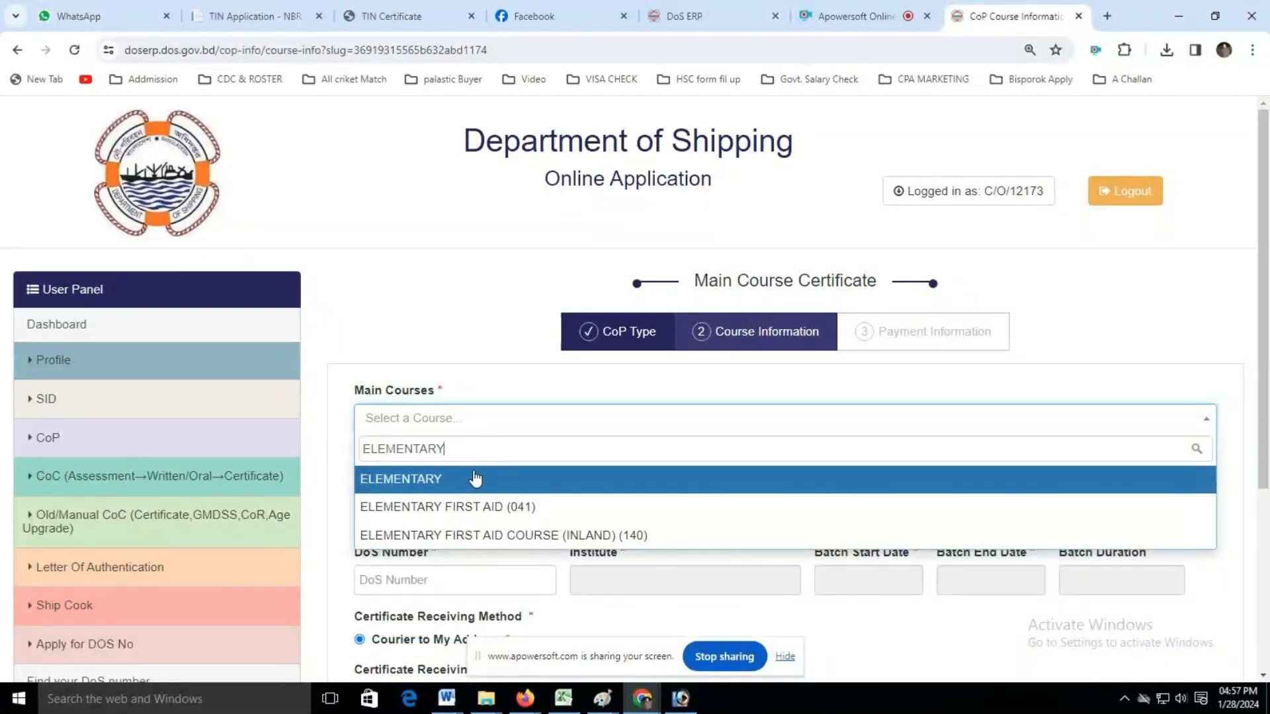
pyautogui.click(480, 506)
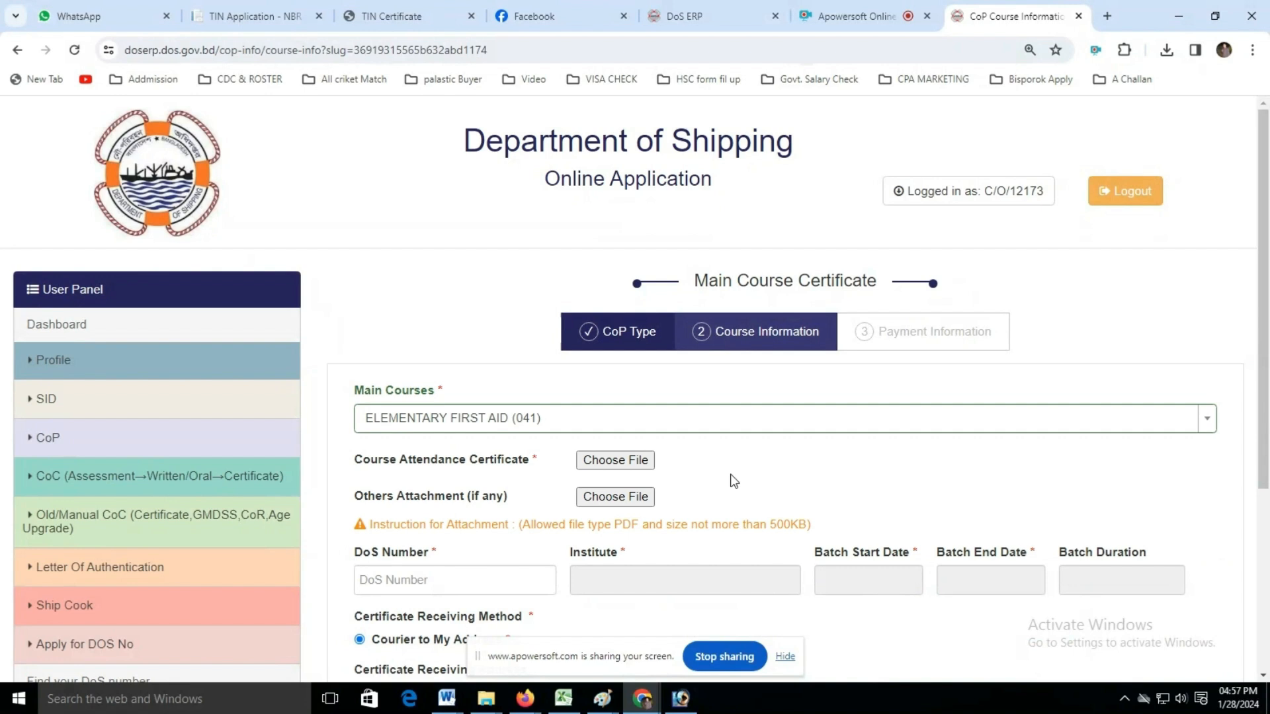
# - Attach the Basic Six Course PDF as the Course Attendance Certificate for the Elementary First Aid course
pyautogui.click(613, 461)
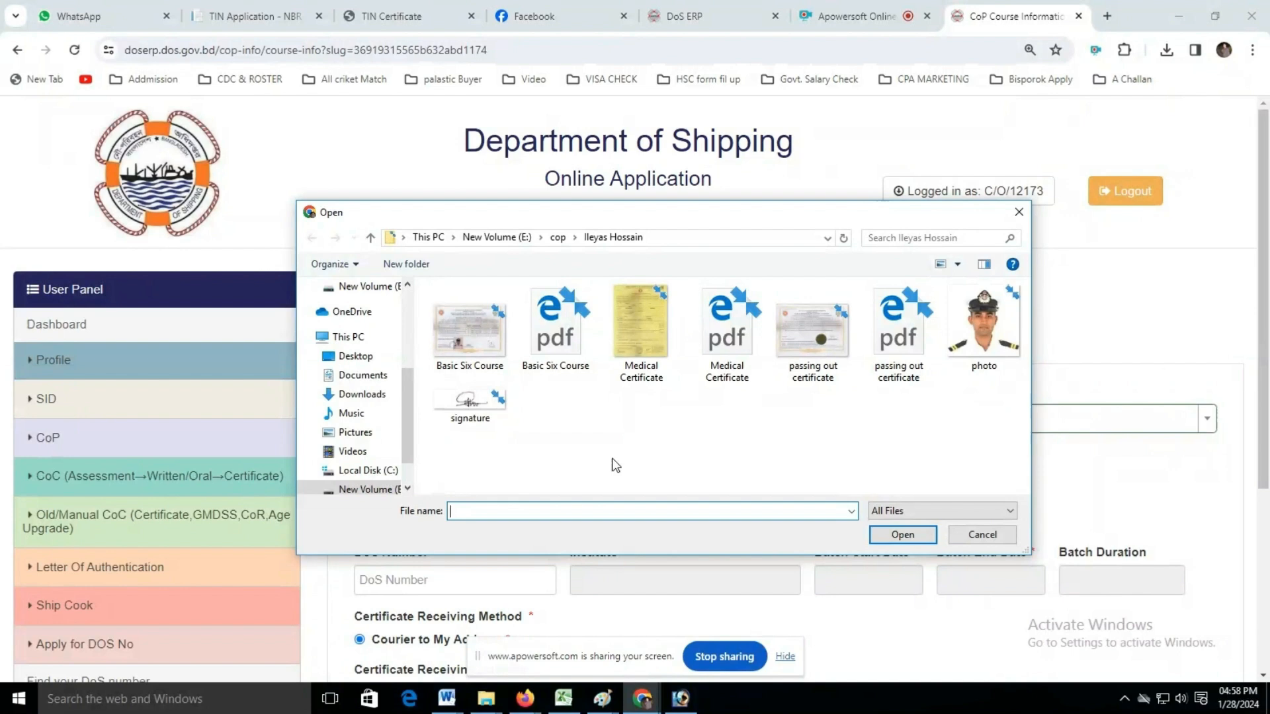
pyautogui.click(556, 327)
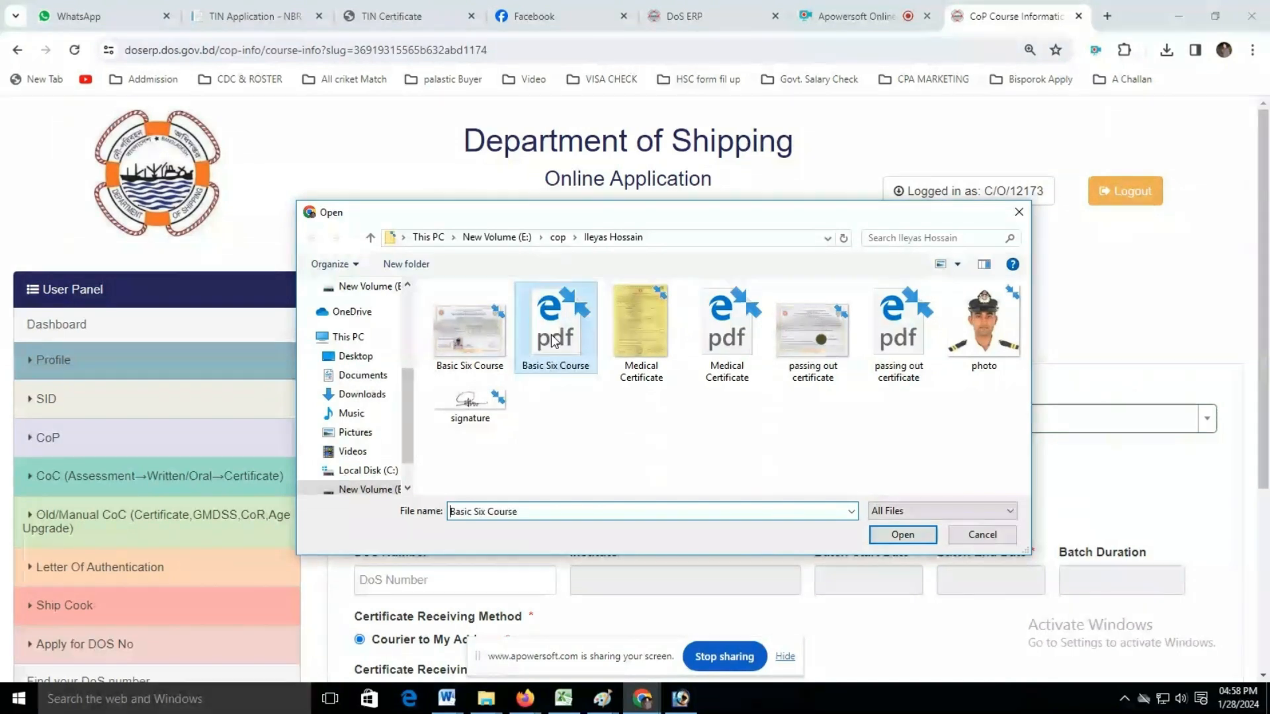
pyautogui.click(900, 534)
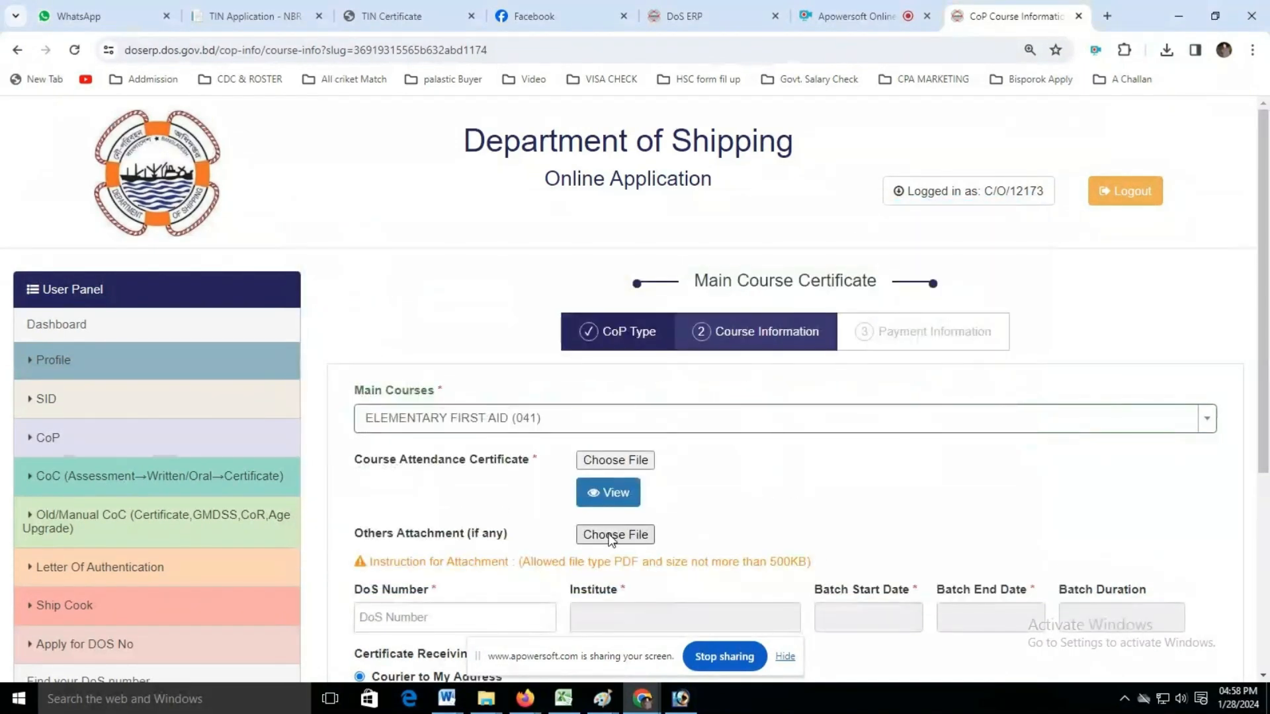
# - Fill in the seafarer's DoS number and the certificate receiving address for the Elementary First Aid course
pyautogui.scroll(-2, 622, 532)
pyautogui.click(430, 457)
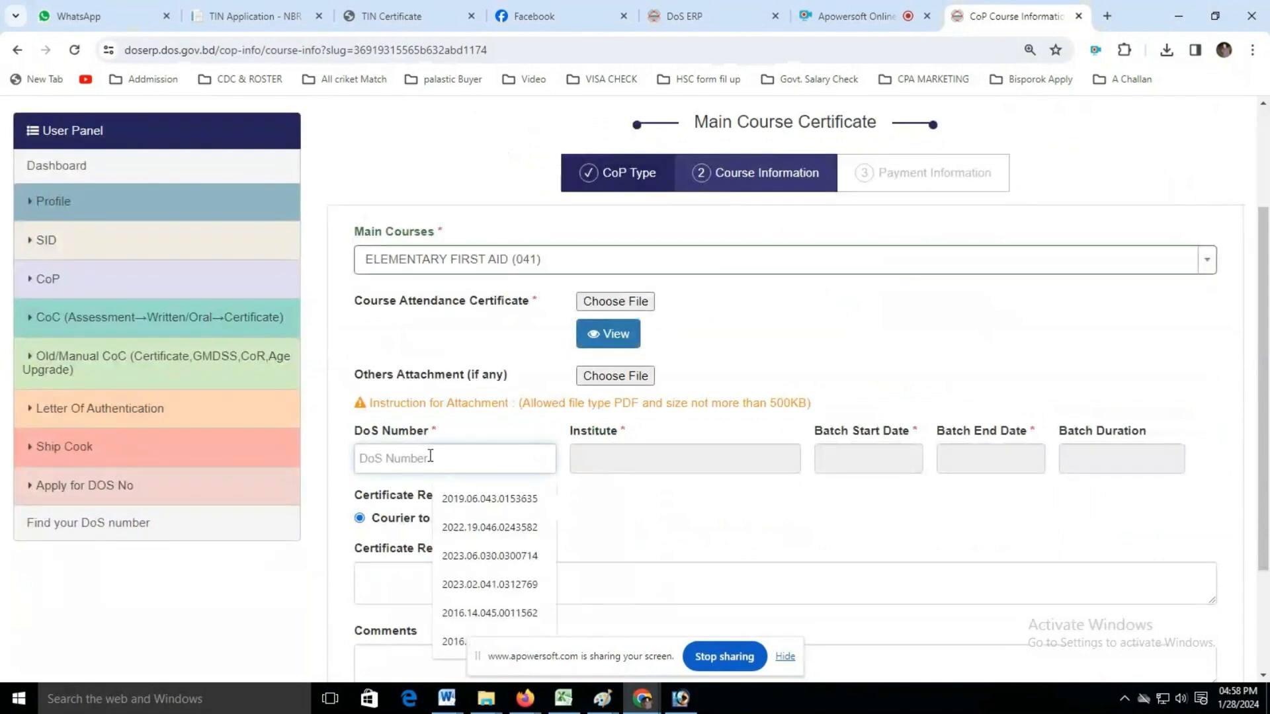
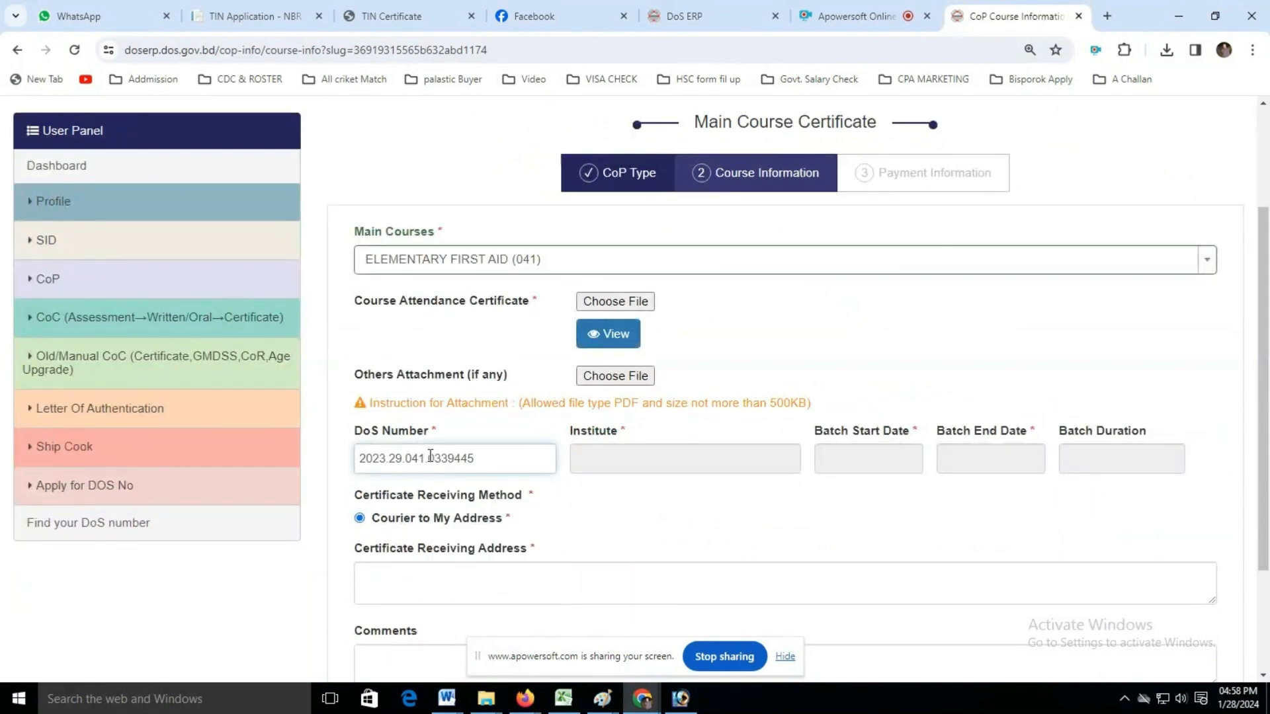
pyautogui.click(570, 511)
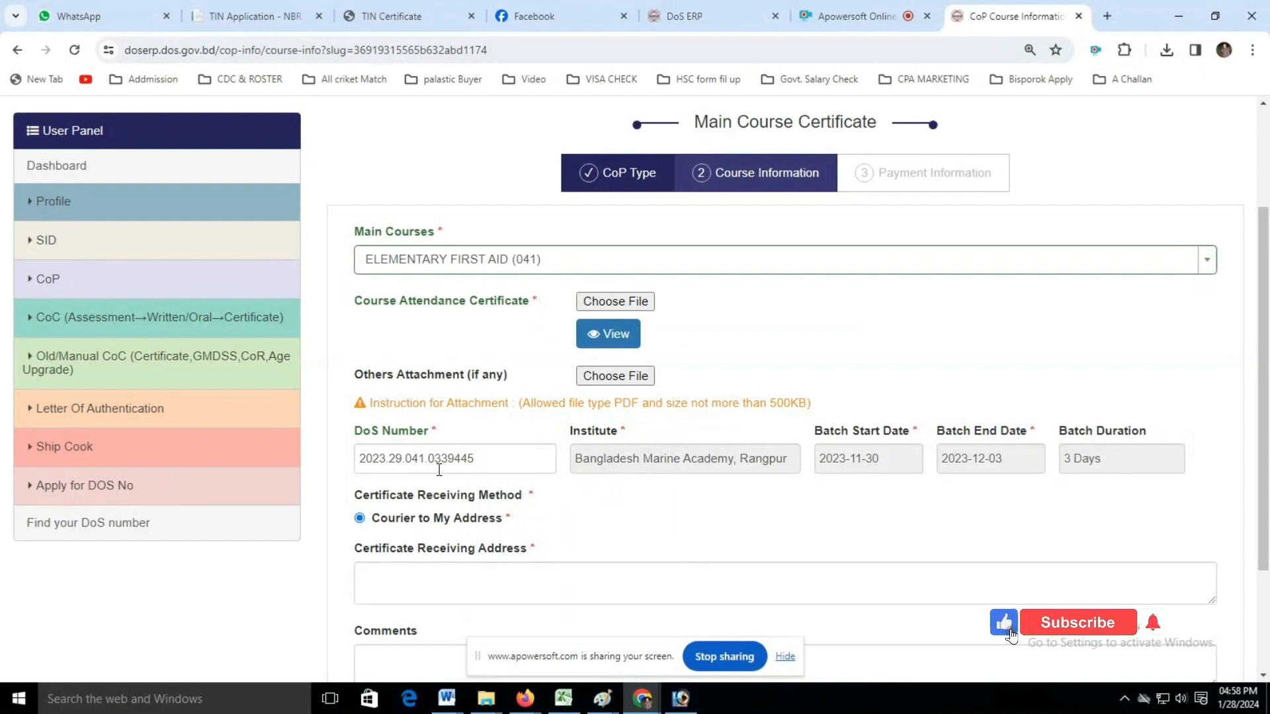
pyautogui.click(535, 572)
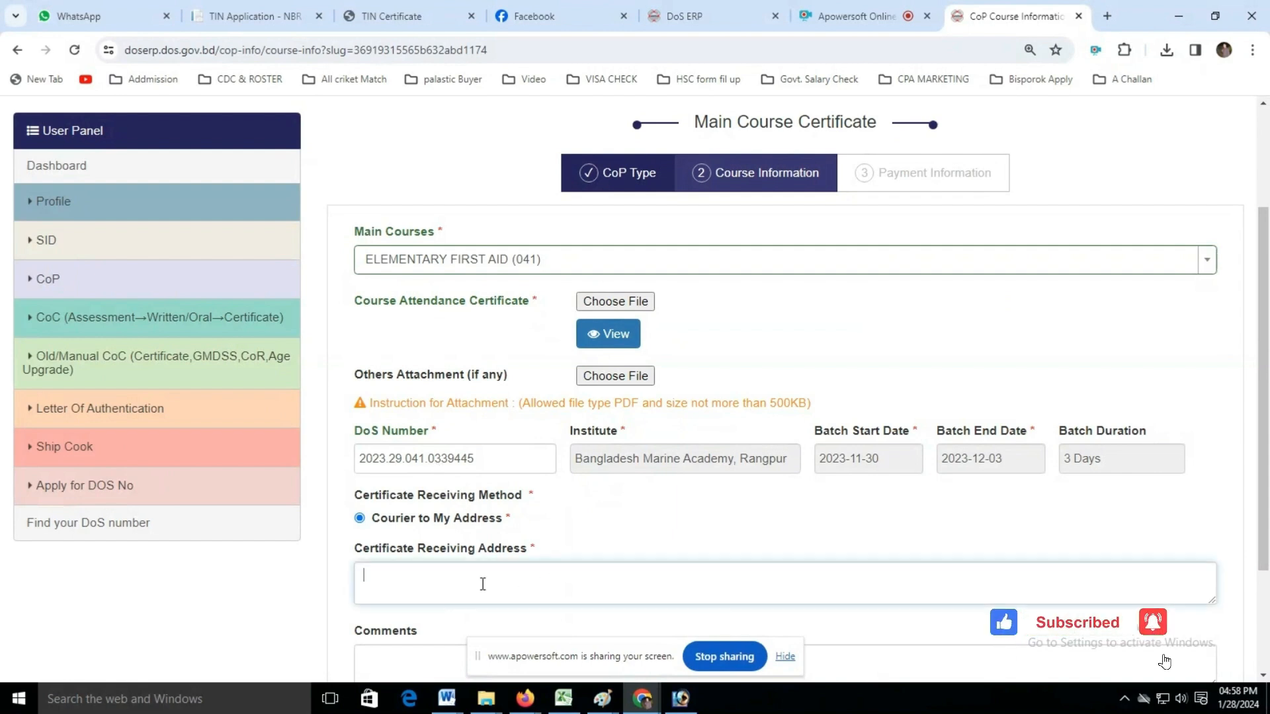
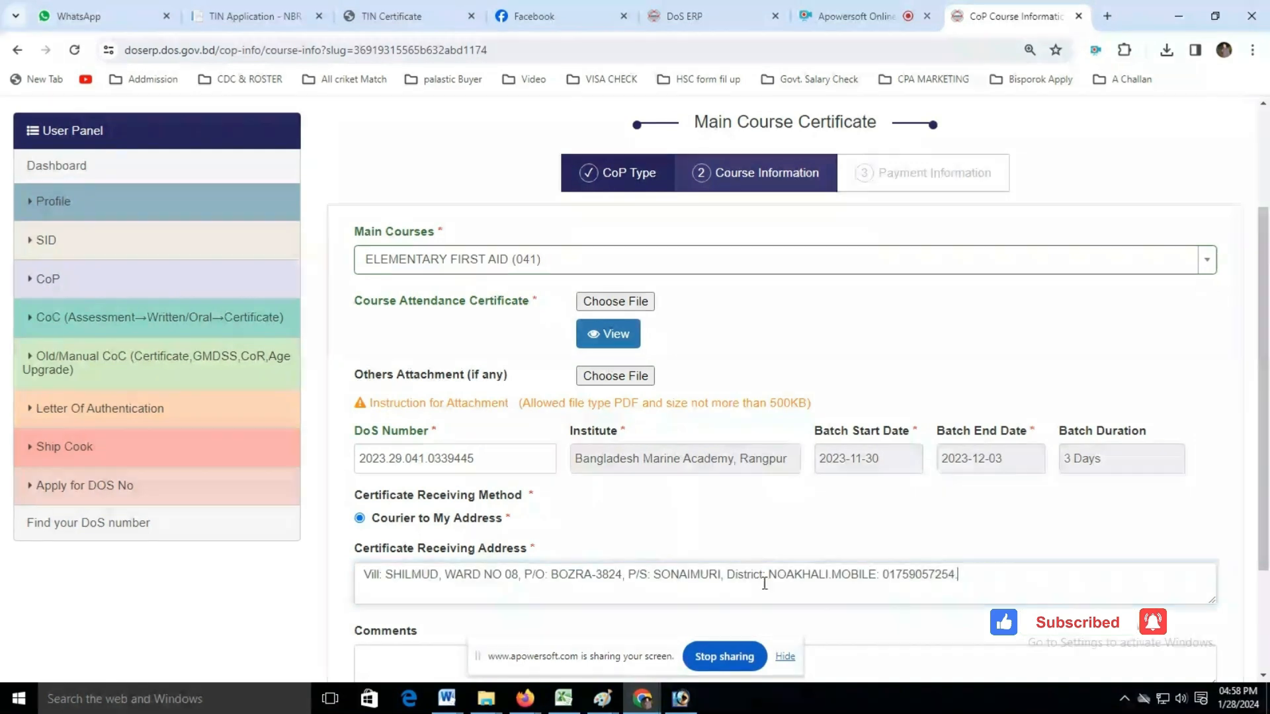
# - Attach the Medical Certificate PDF as the Medical Fitness Certificate for Elementary First Aid and continue to its payment information
pyautogui.scroll(-3, 1005, 564)
pyautogui.click(787, 597)
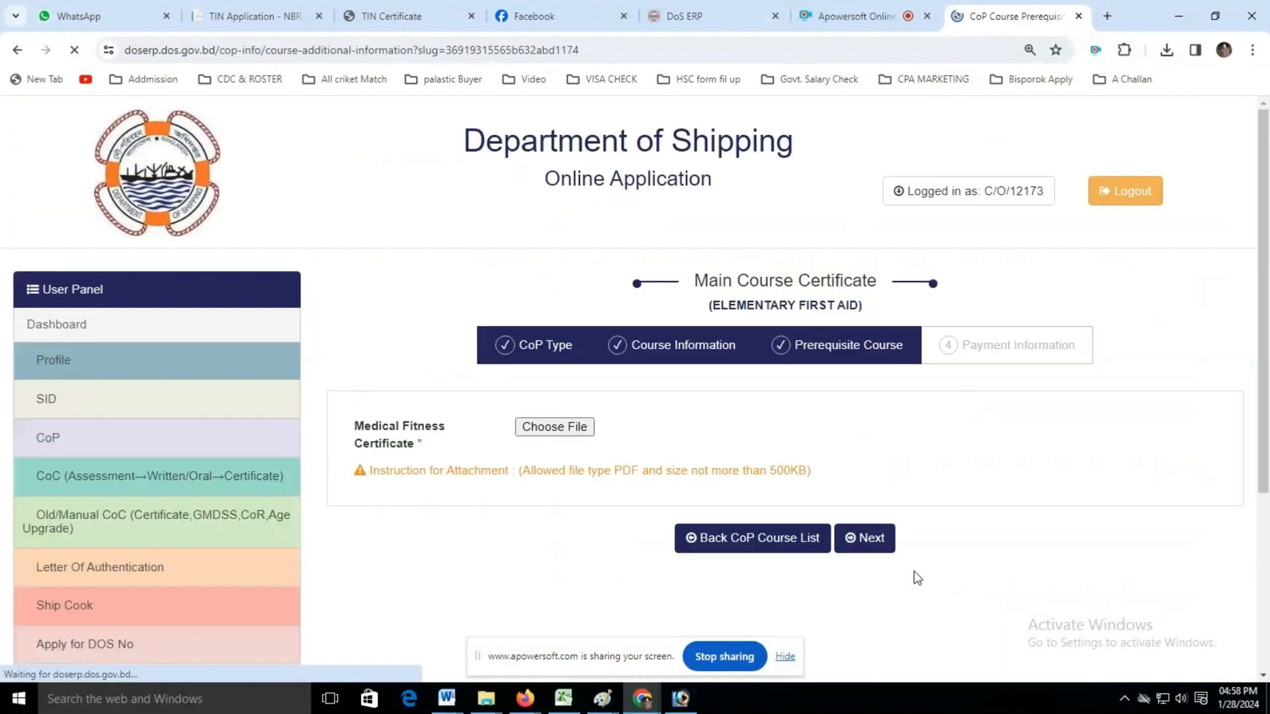
pyautogui.click(554, 434)
pyautogui.click(746, 347)
pyautogui.click(897, 533)
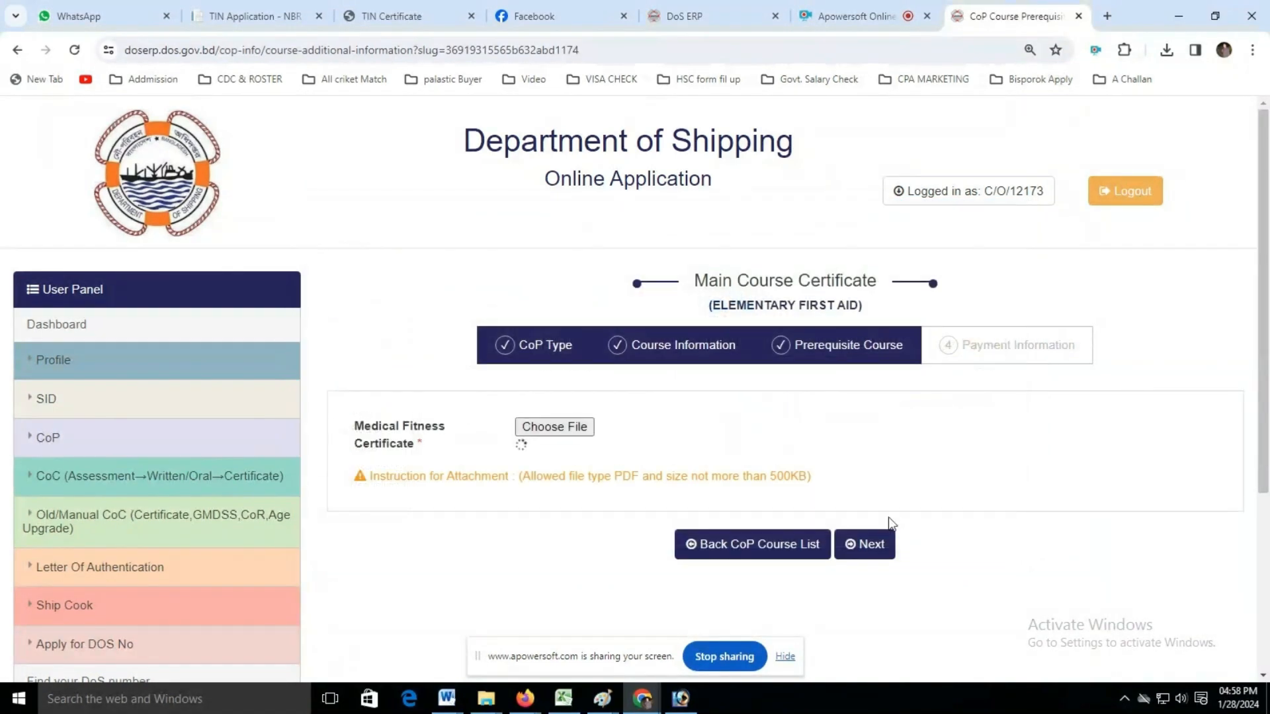
pyautogui.scroll(-1, 907, 459)
pyautogui.scroll(1, 907, 459)
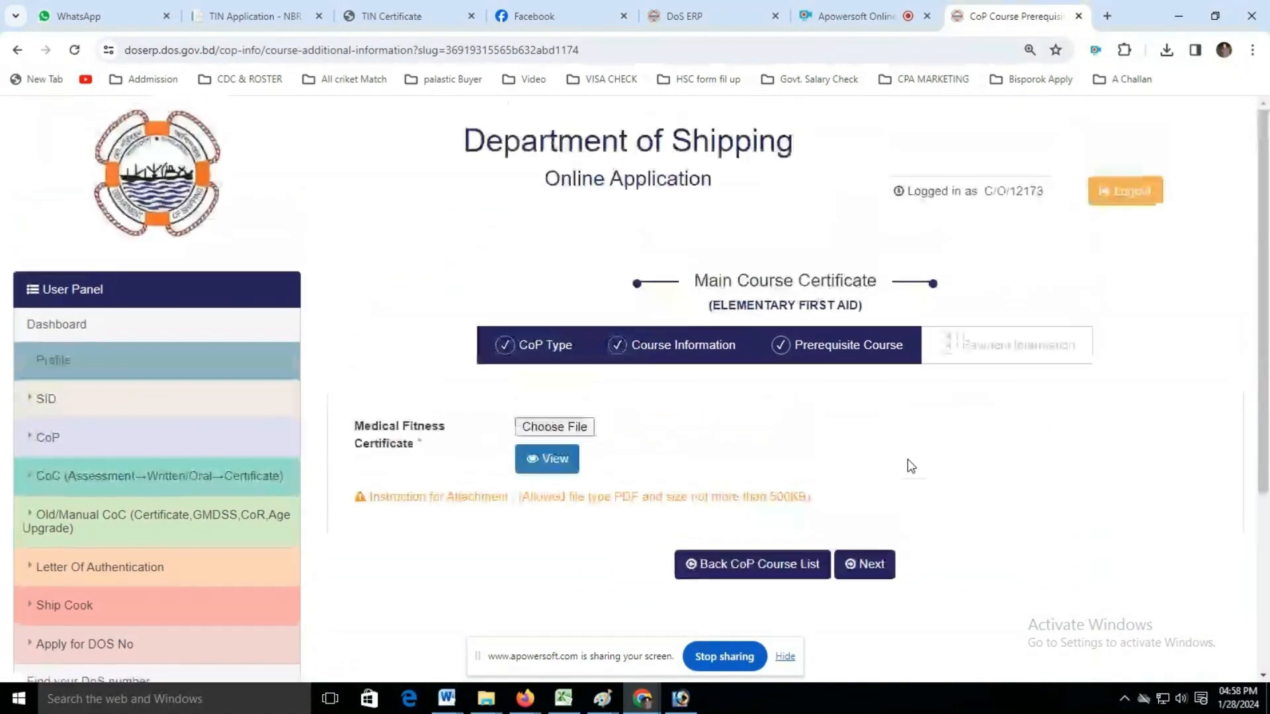
pyautogui.scroll(-2, 907, 461)
pyautogui.click(867, 406)
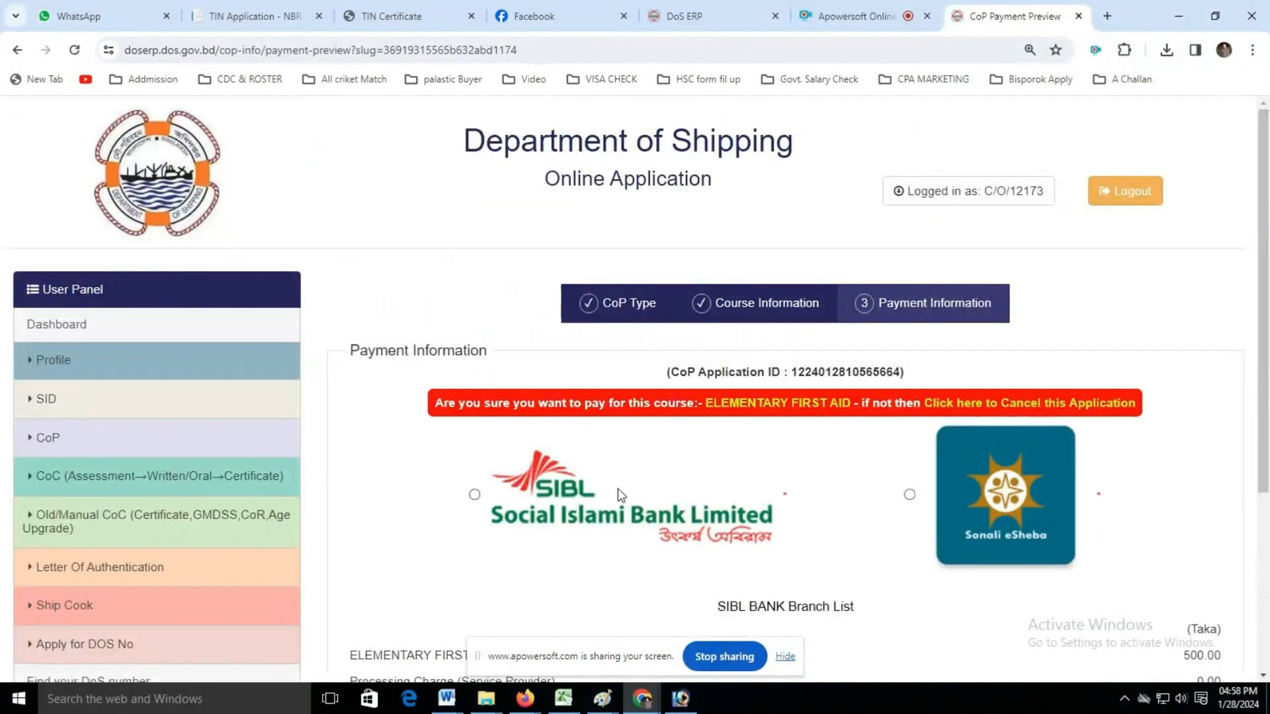
# - Submit the Elementary First Aid fee through Sonali eSheba and confirm bKash mobile banking as the payment mode
pyautogui.scroll(-2, 618, 488)
pyautogui.click(909, 335)
pyautogui.scroll(-1, 792, 459)
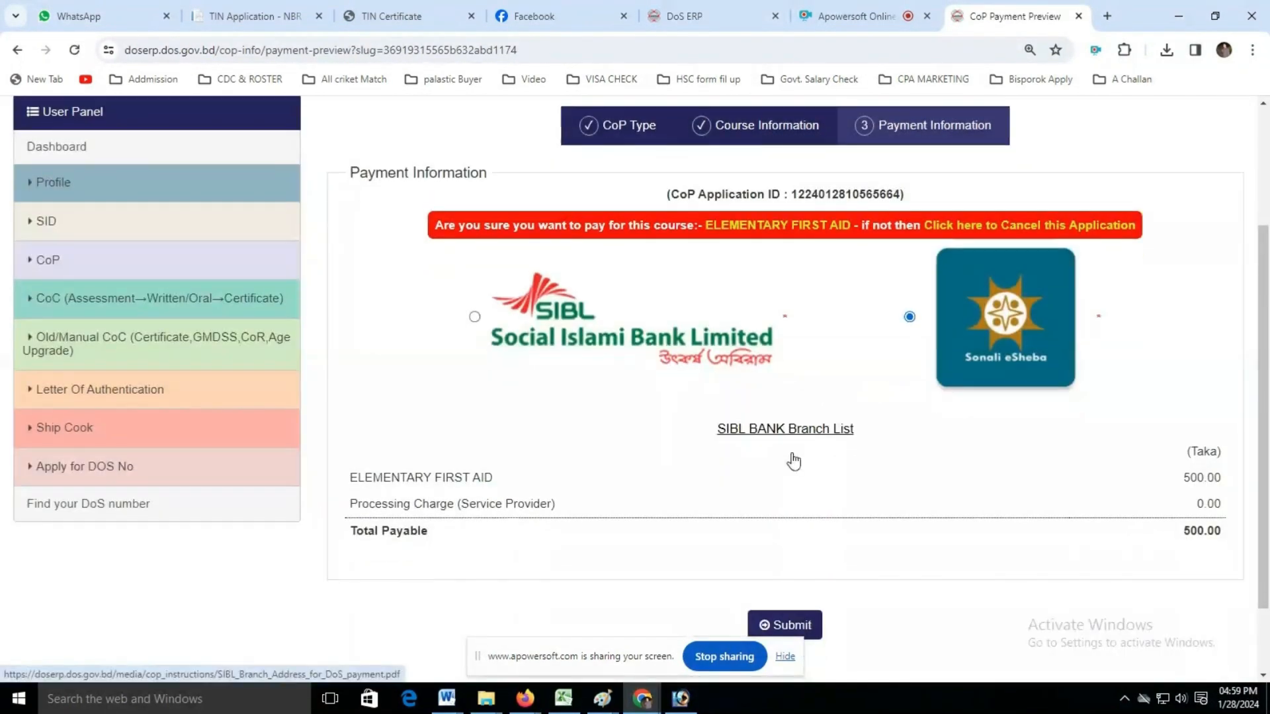
pyautogui.click(774, 568)
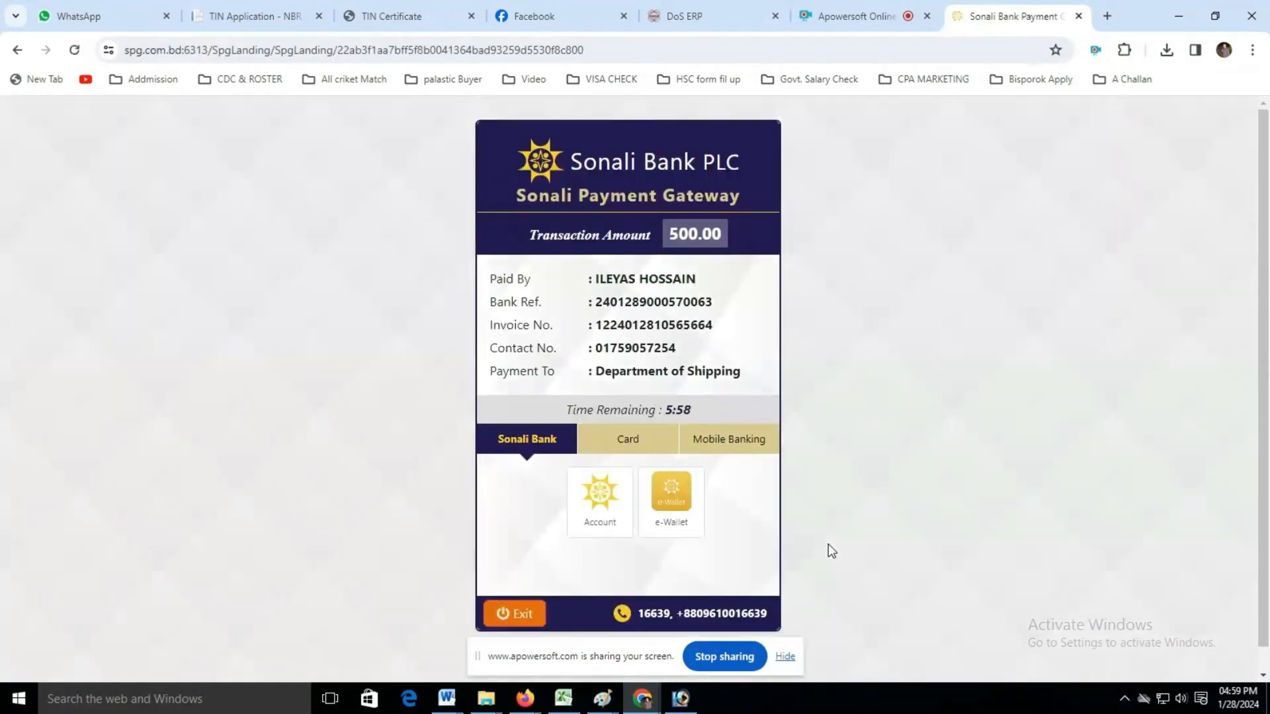
pyautogui.click(725, 439)
pyautogui.click(606, 495)
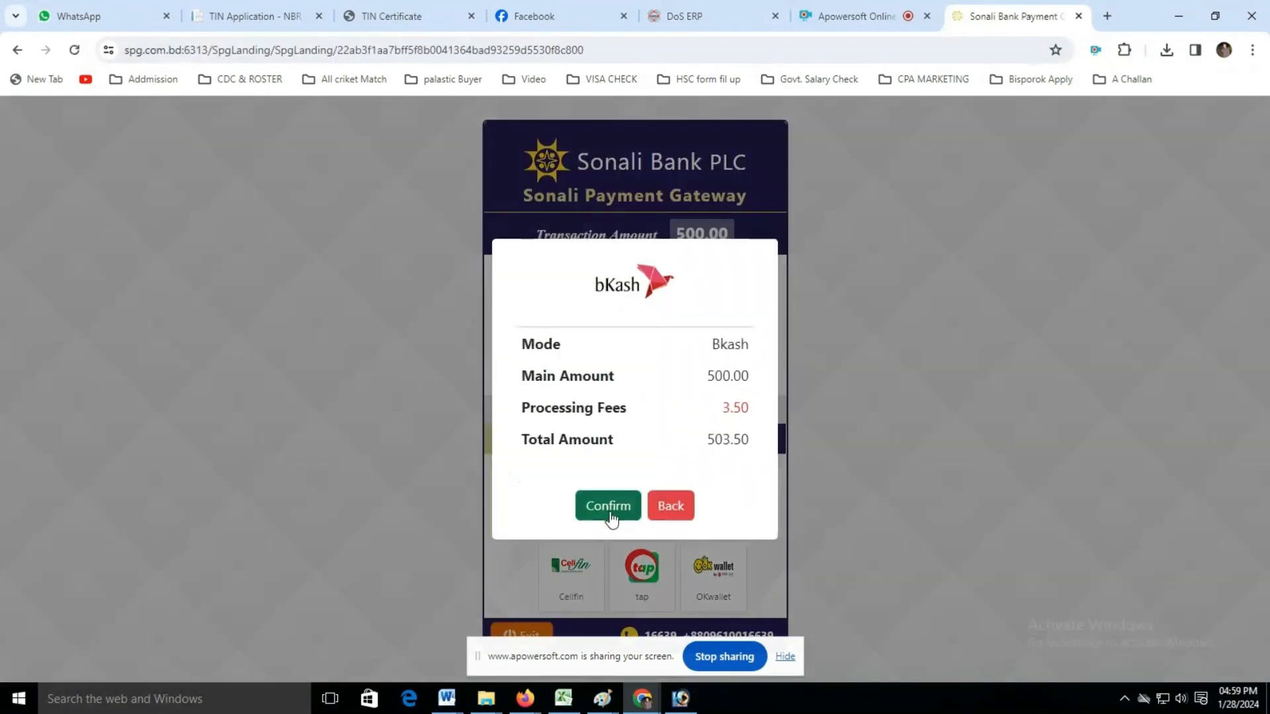
pyautogui.click(607, 505)
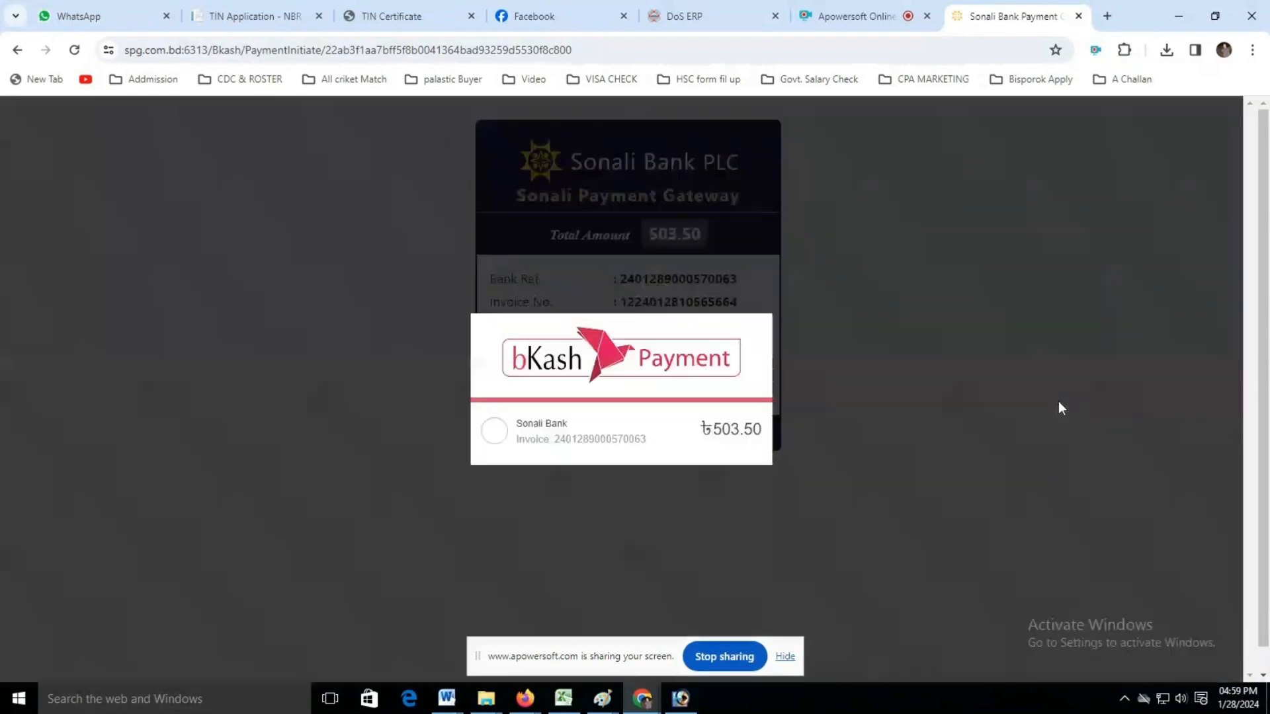
# - Complete the bKash payment for Elementary First Aid with the account number, verification code and account PIN
pyautogui.write('01309963')
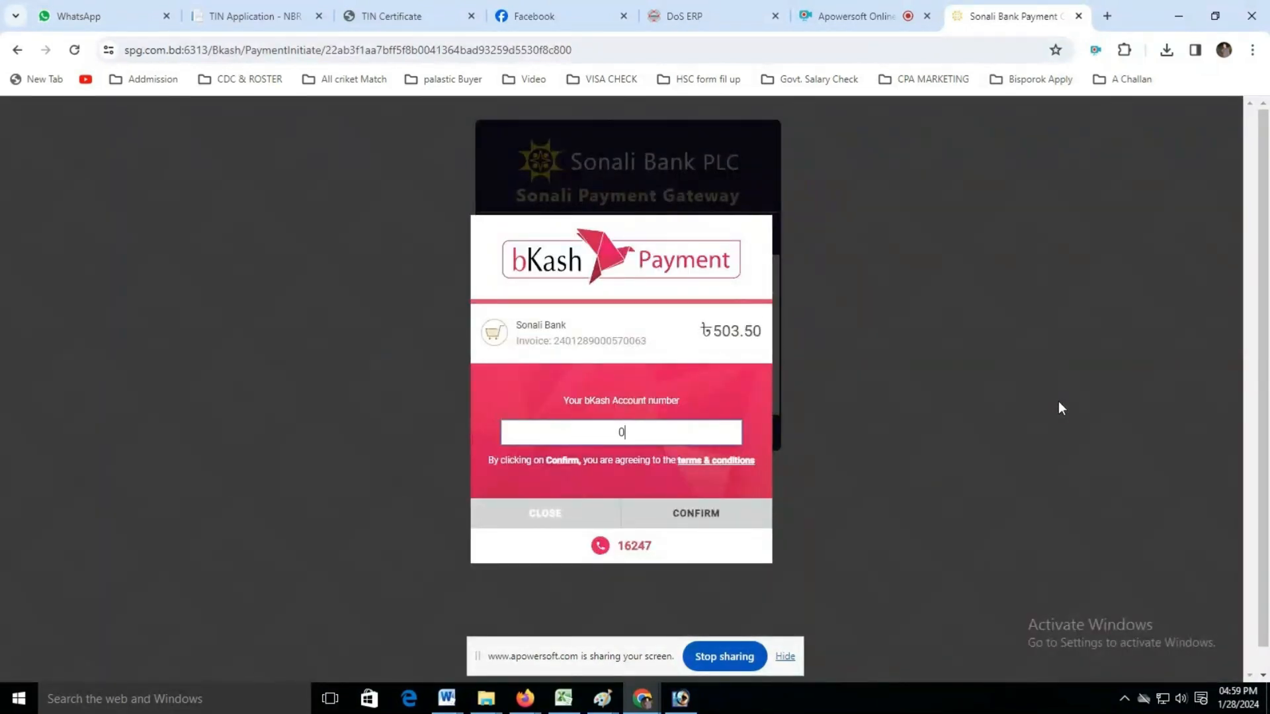
pyautogui.click(720, 515)
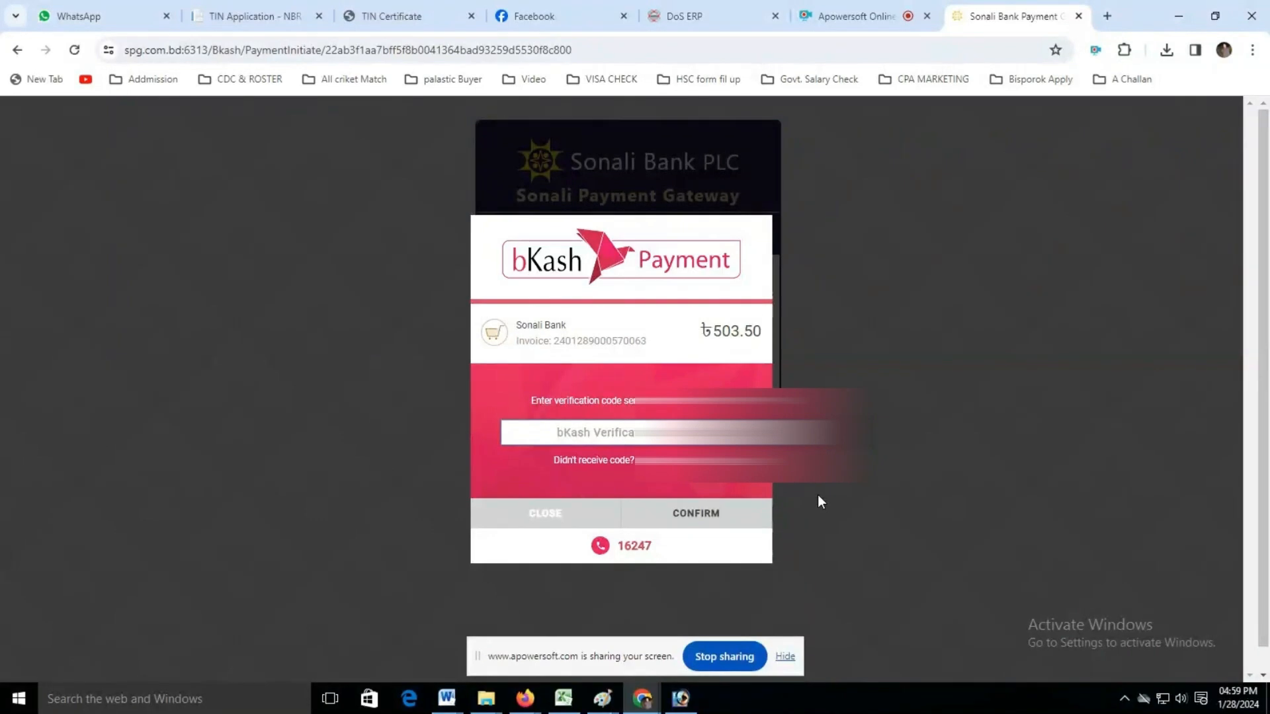
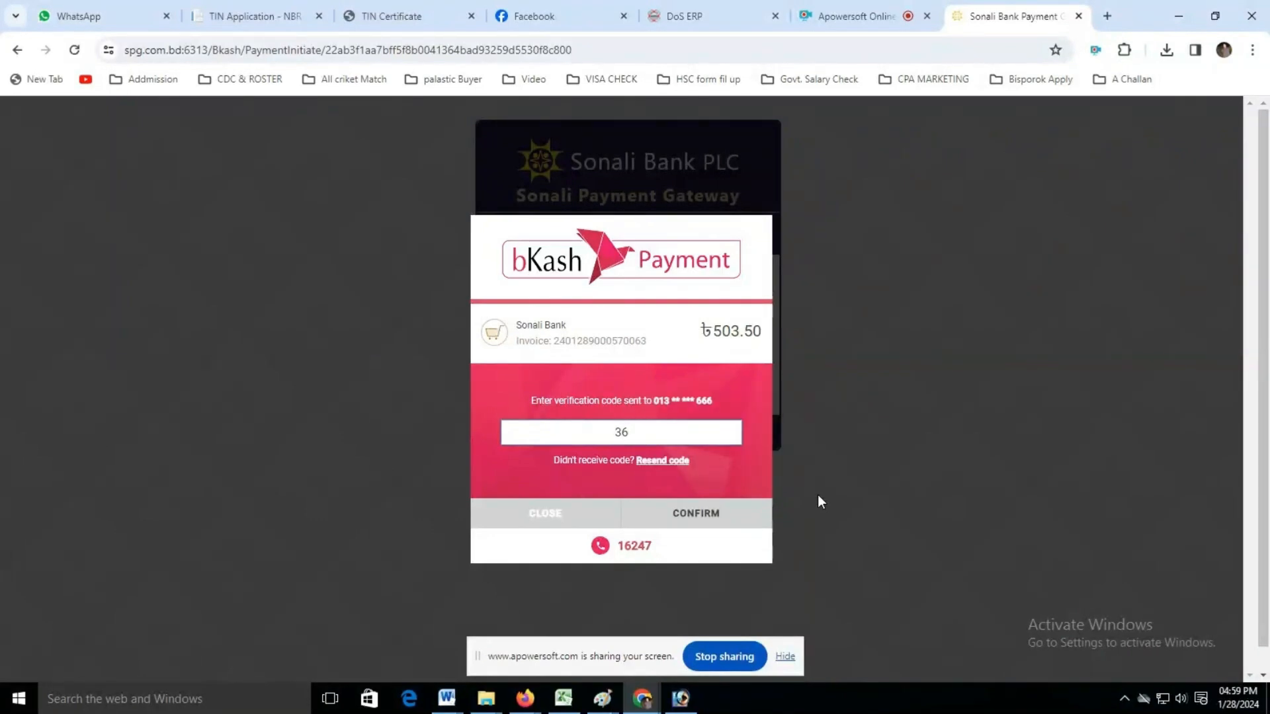
pyautogui.click(693, 513)
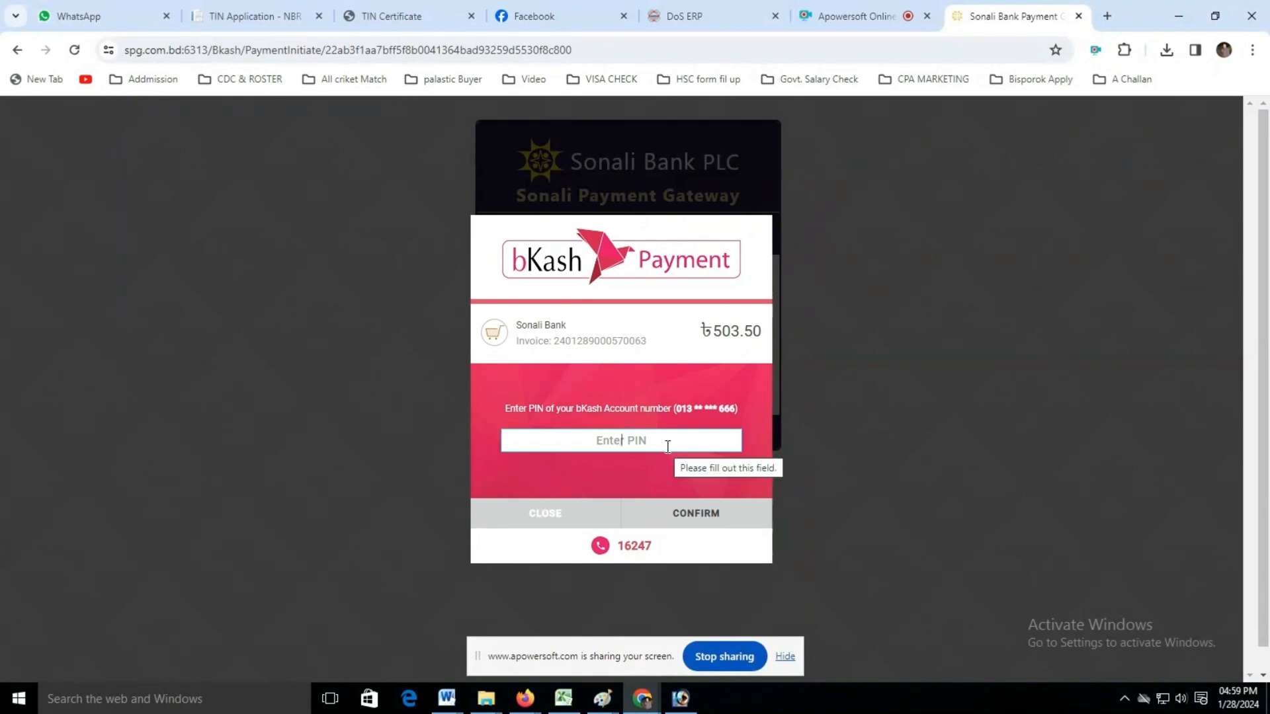
pyautogui.write('*****')
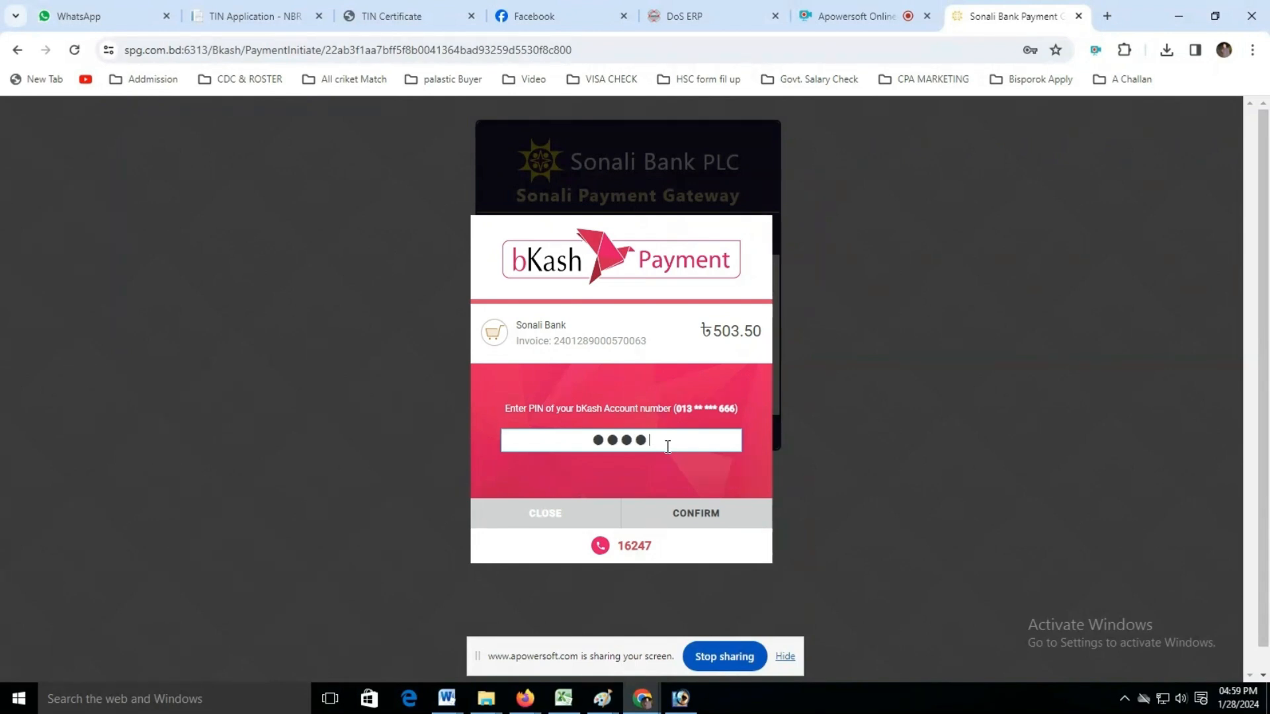
pyautogui.click(709, 516)
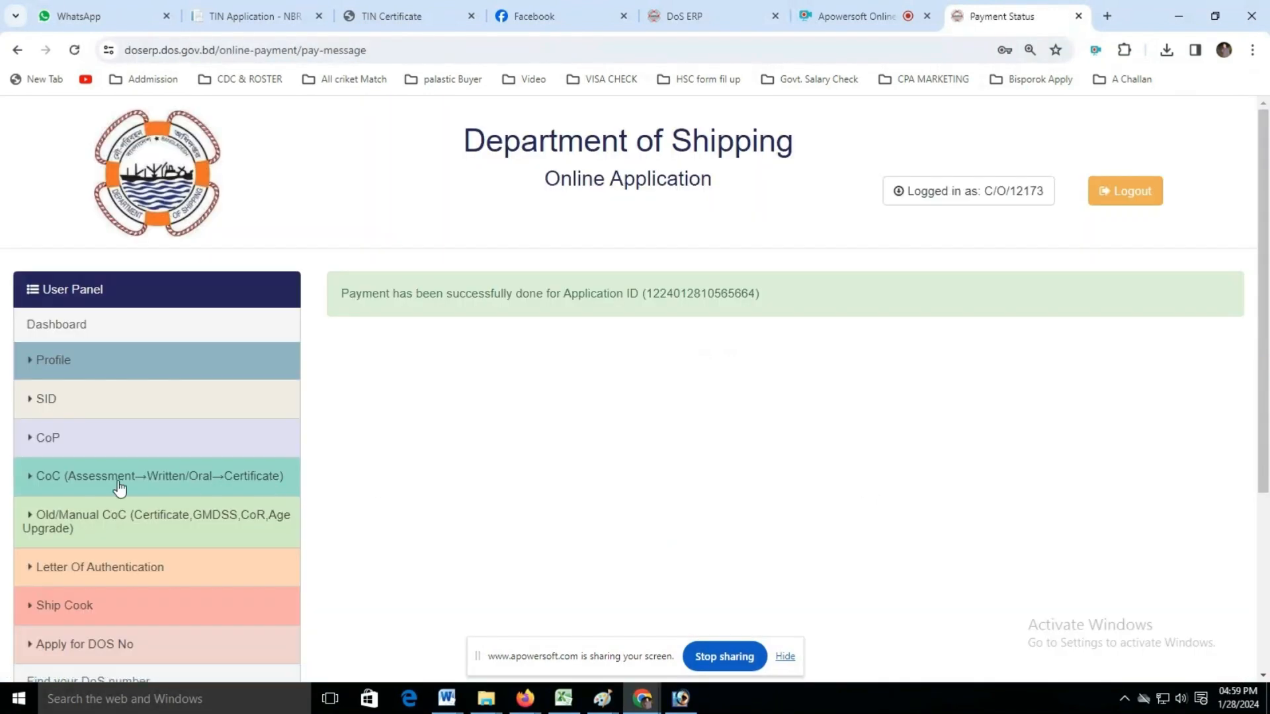
# - Open a new CoP application, choose Main Course Certificate as its type and proceed to the course information
pyautogui.click(59, 444)
pyautogui.click(82, 474)
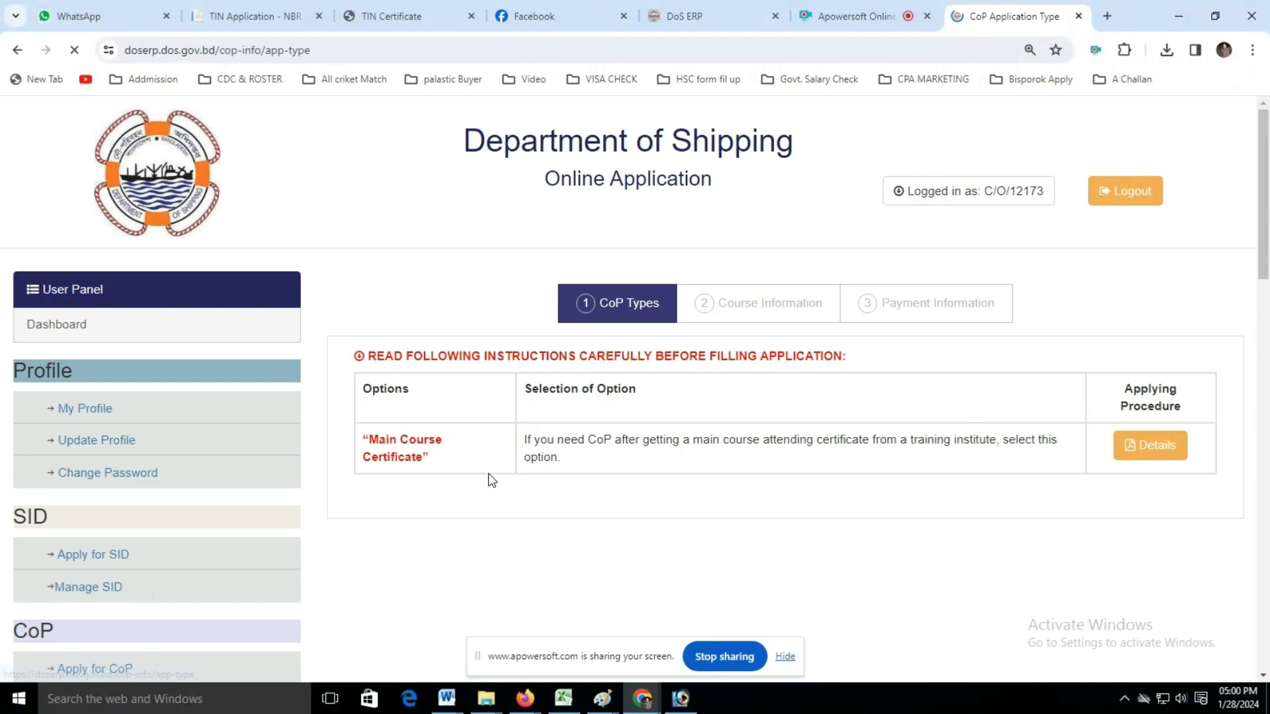
pyautogui.scroll(-4, 383, 476)
pyautogui.click(360, 416)
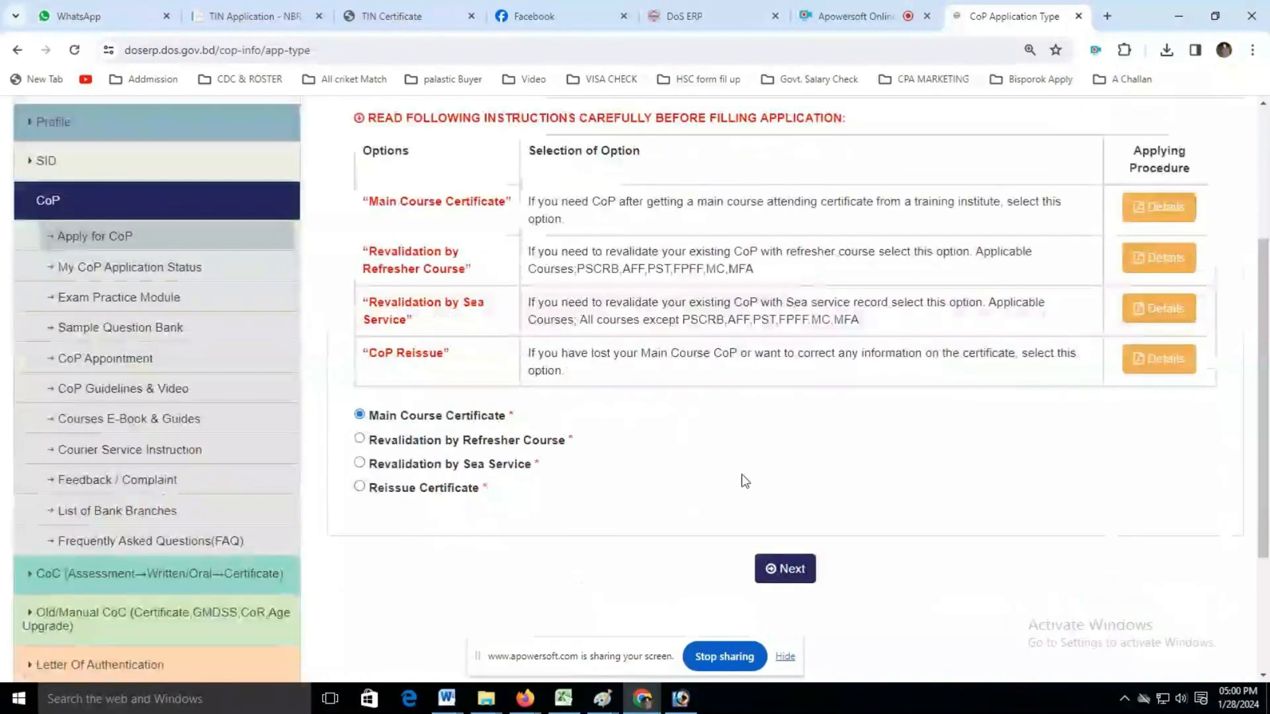
pyautogui.click(767, 562)
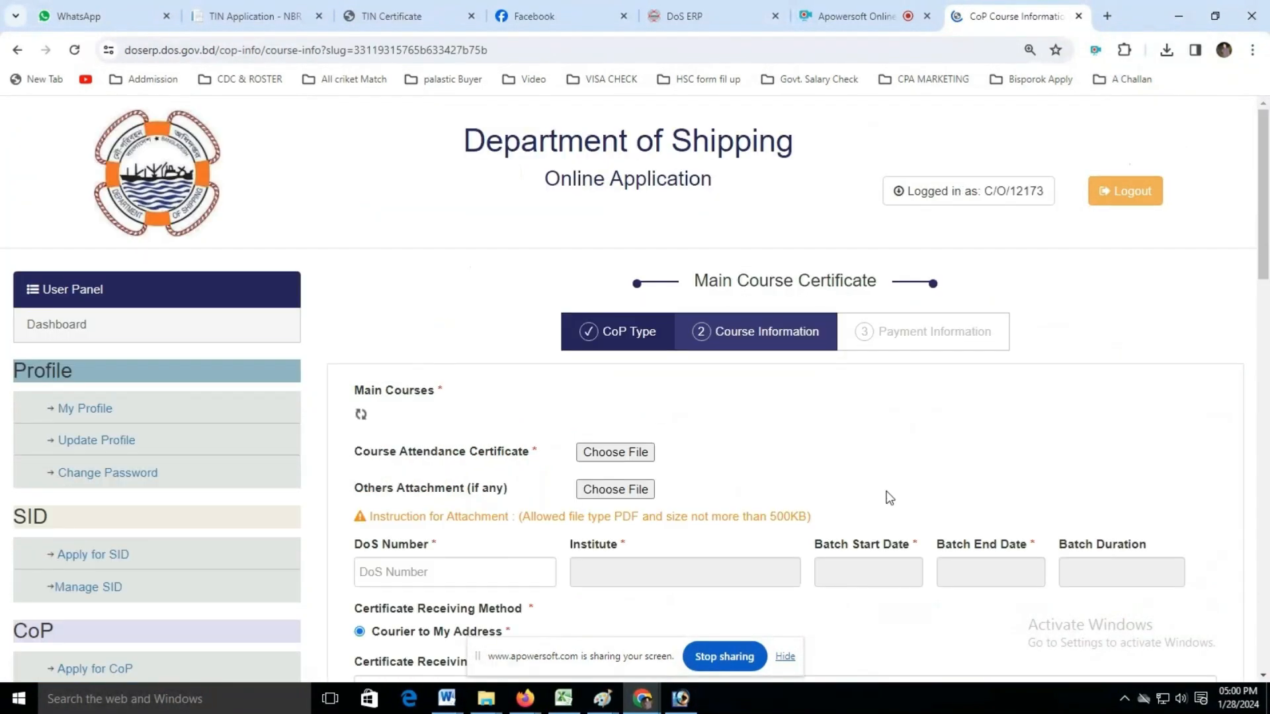
# - Search the main courses for PERSONAL SAFETY AND and select PERSONAL SAFETY AND SOCIAL RESPONSIBILITIES (042)
pyautogui.click(479, 430)
pyautogui.write('PE')
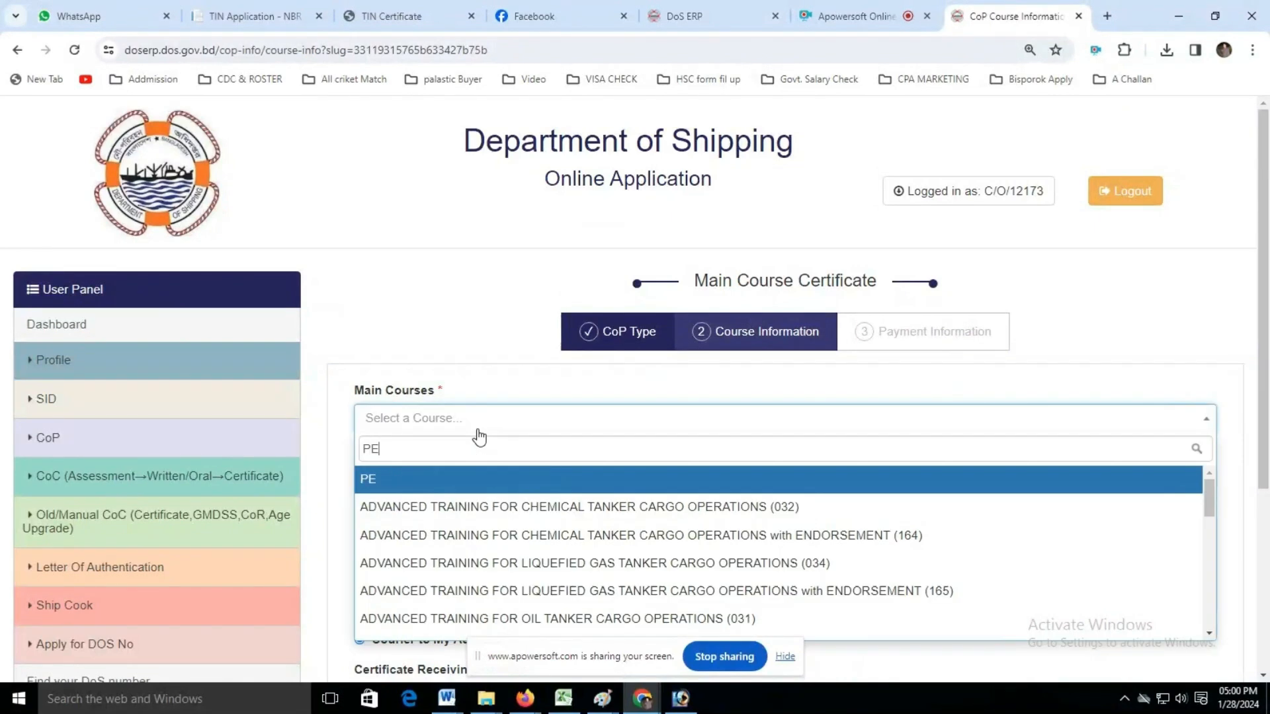
pyautogui.write('RSONAL SAFETY AND')
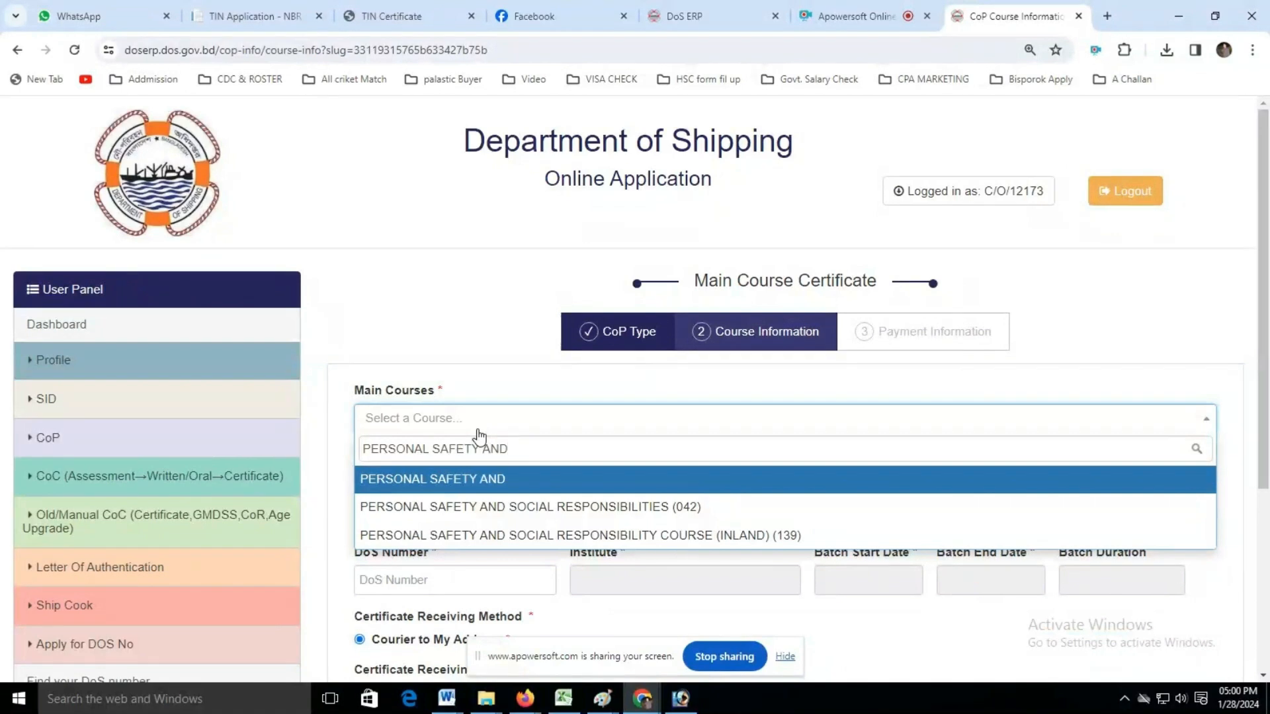
pyautogui.click(538, 507)
# - Attach the Basic Six Course PDF as the Course Attendance Certificate for the Personal Safety and Social Responsibilities course
pyautogui.click(615, 459)
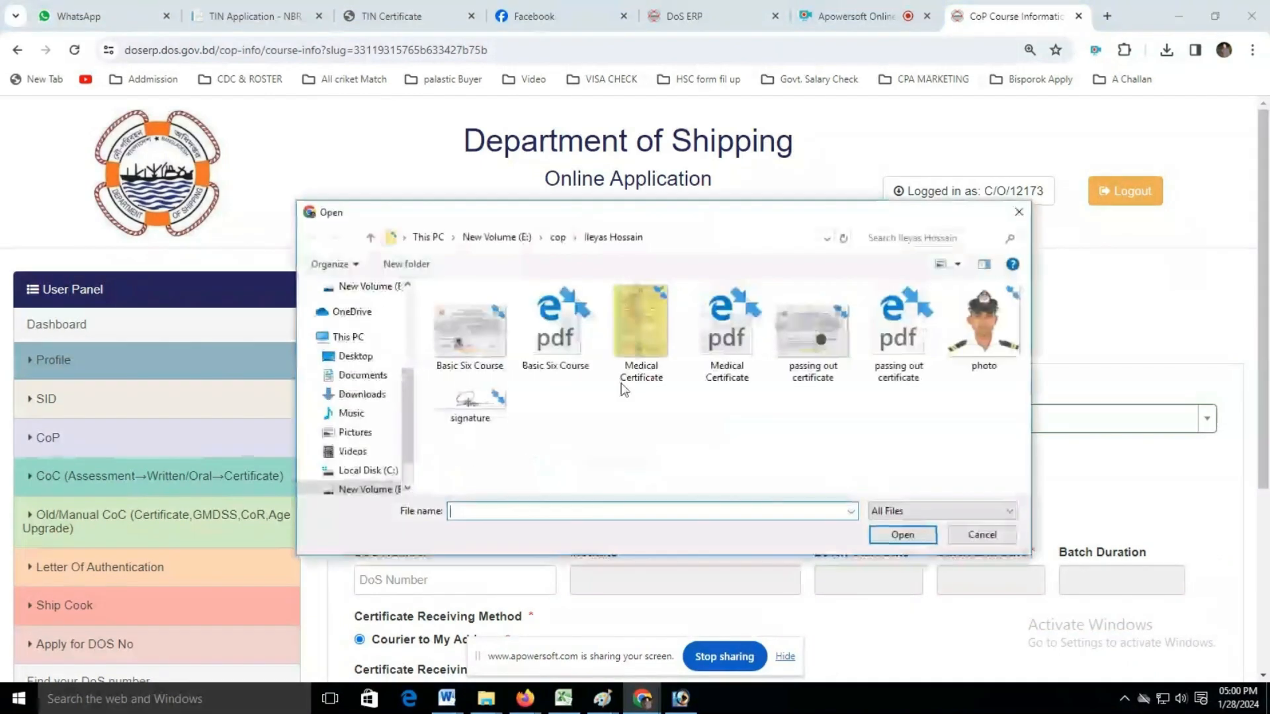
pyautogui.click(574, 343)
pyautogui.click(916, 539)
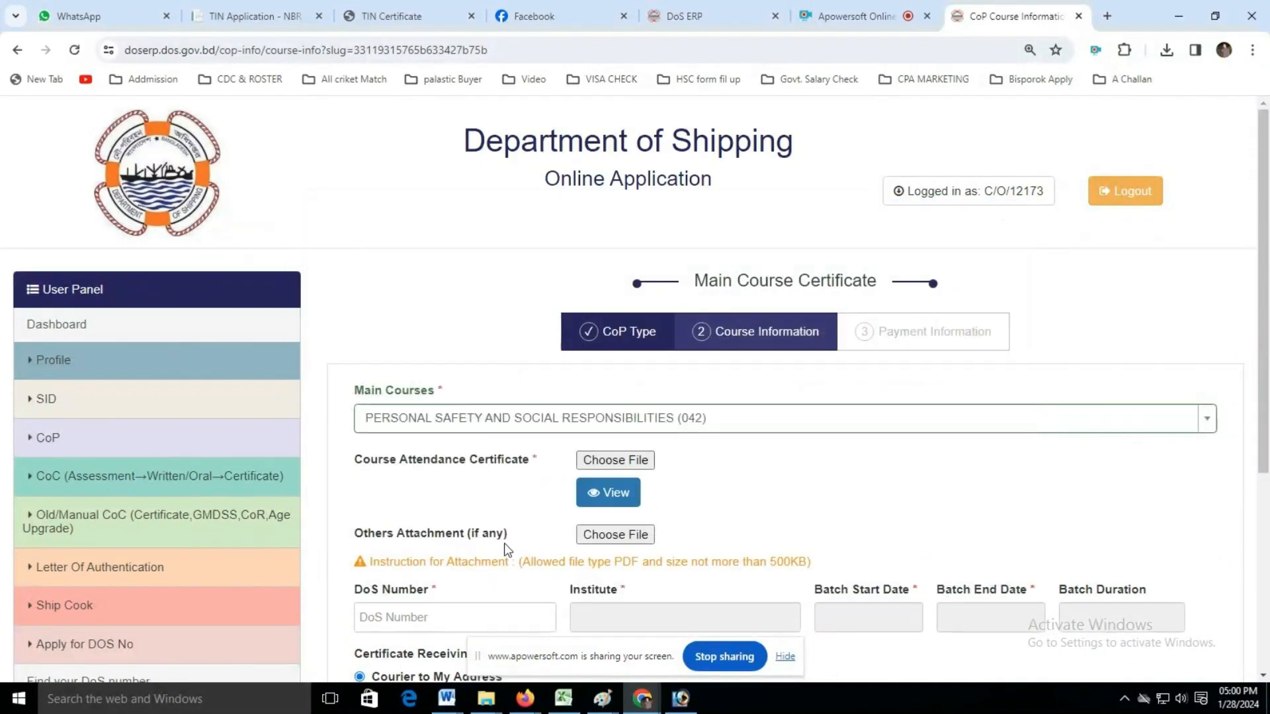
# - Fill in the seafarer's DoS number and the certificate receiving address for the Personal Safety and Social Responsibilities course
pyautogui.click(460, 603)
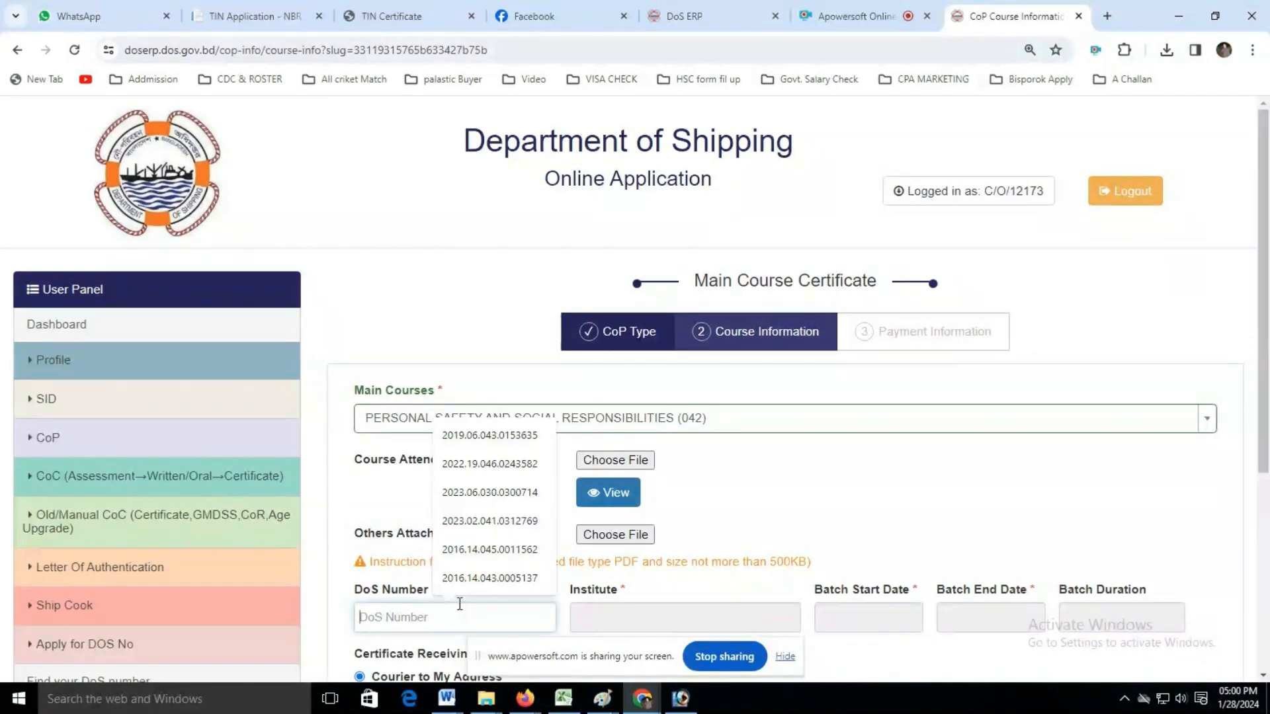
pyautogui.click(795, 512)
pyautogui.scroll(-2, 899, 503)
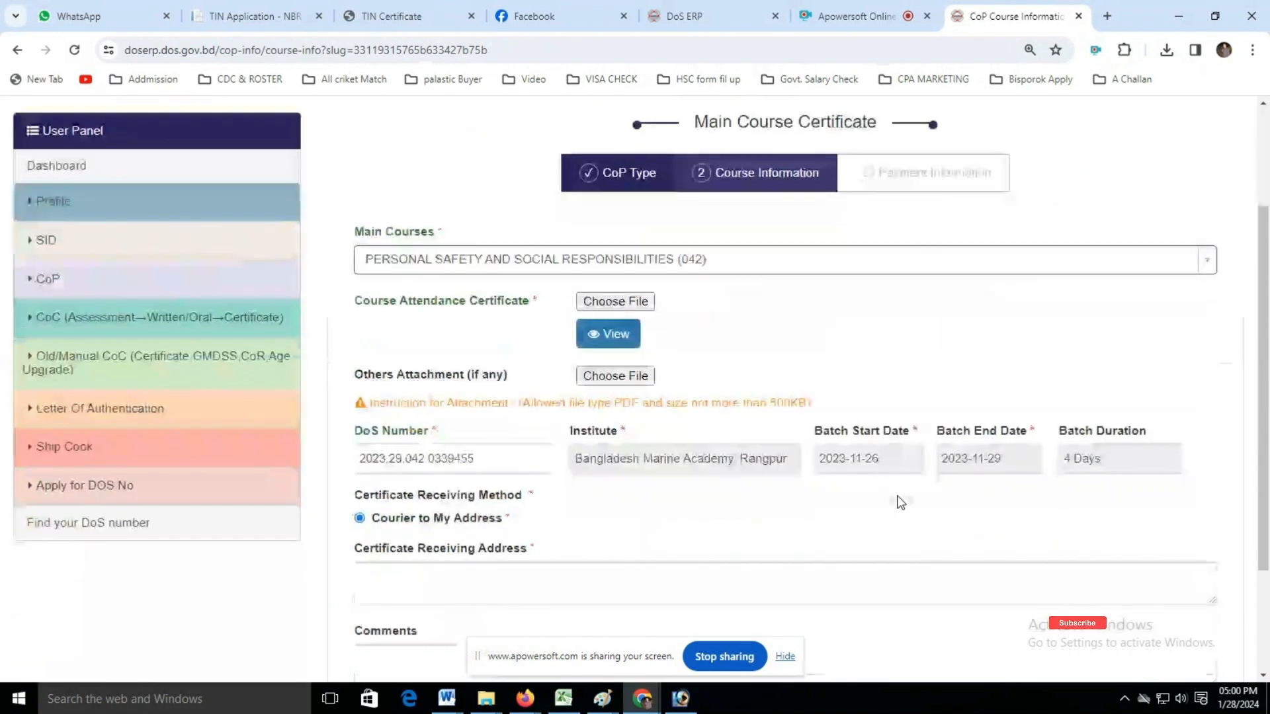
pyautogui.scroll(-2, 897, 501)
pyautogui.click(403, 503)
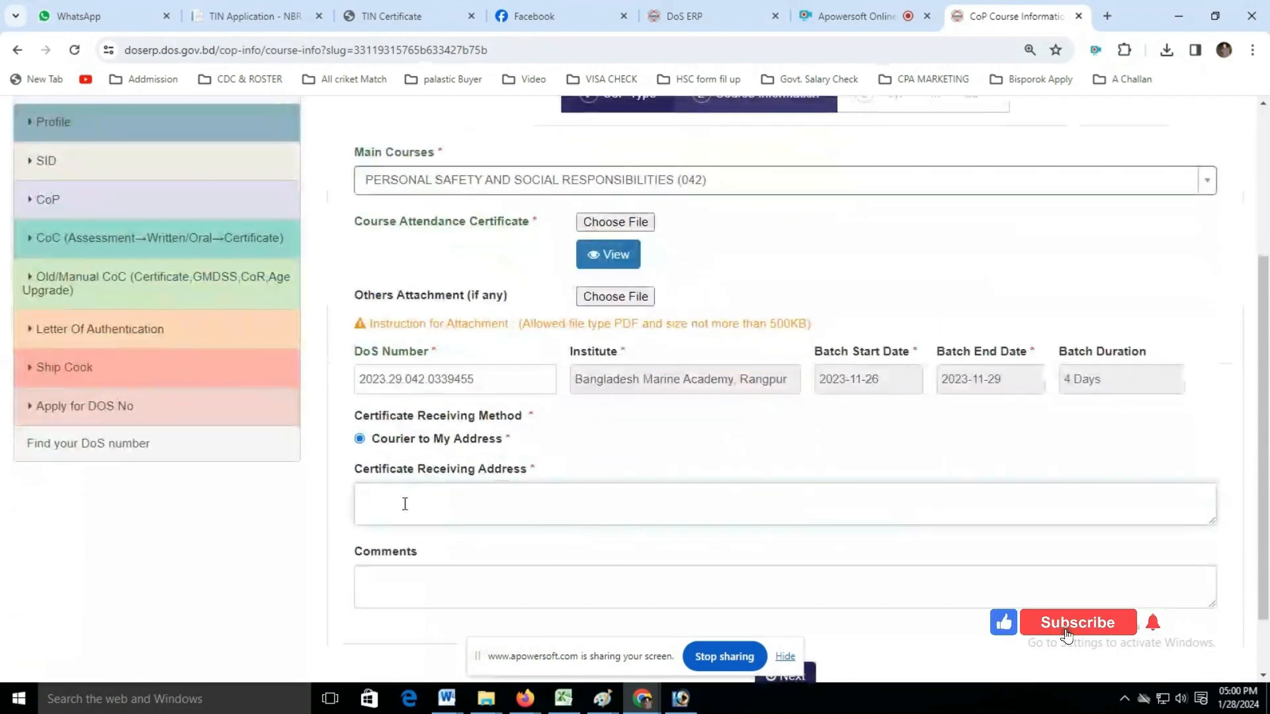
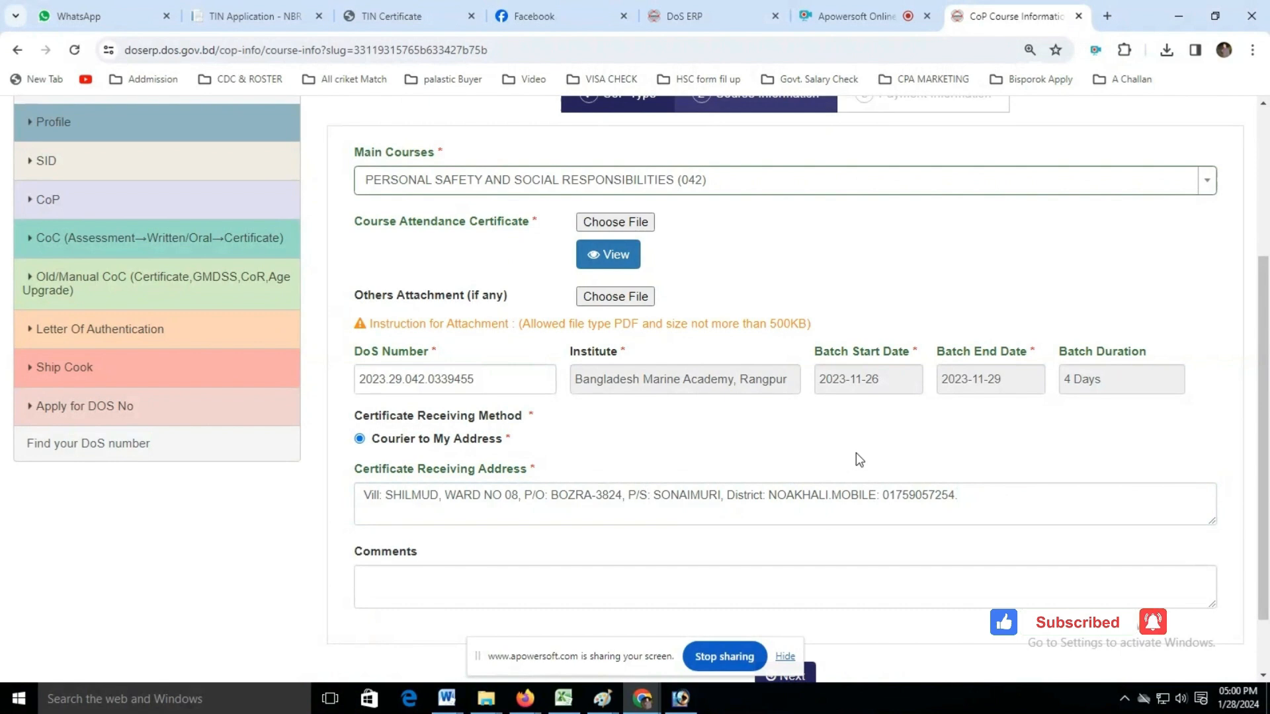
pyautogui.scroll(1, 305, 486)
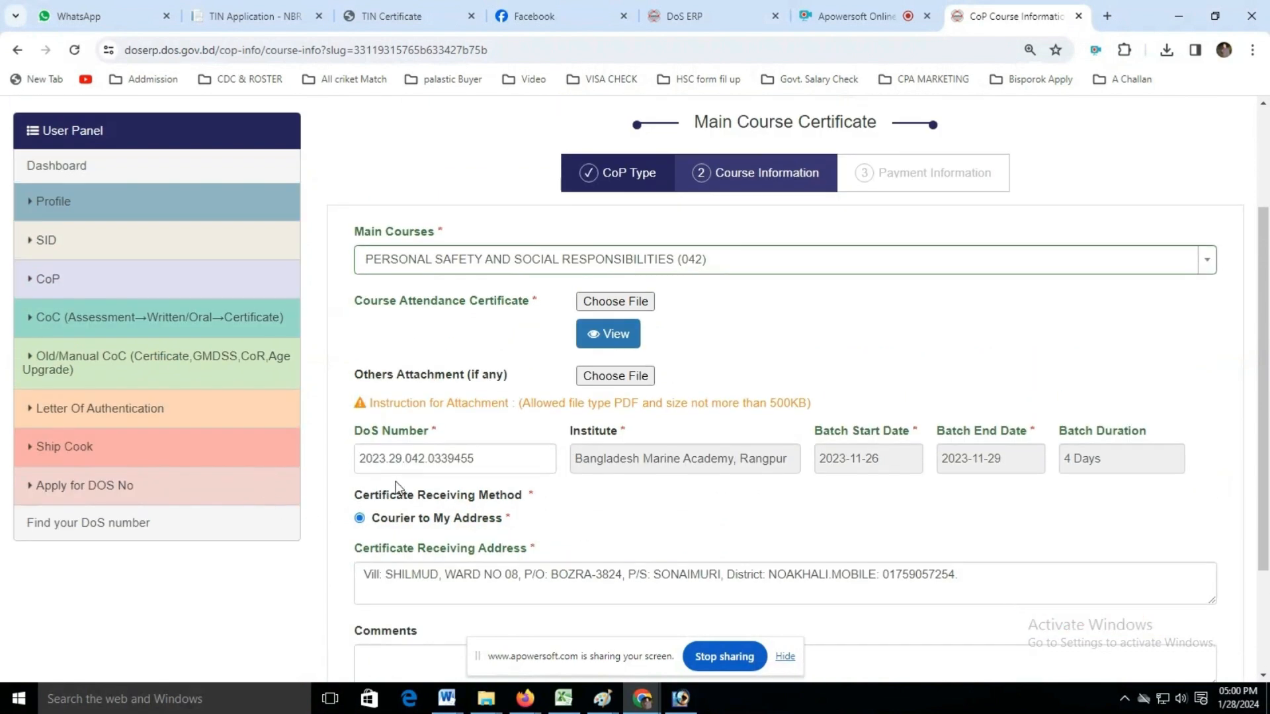
pyautogui.scroll(-2, 803, 534)
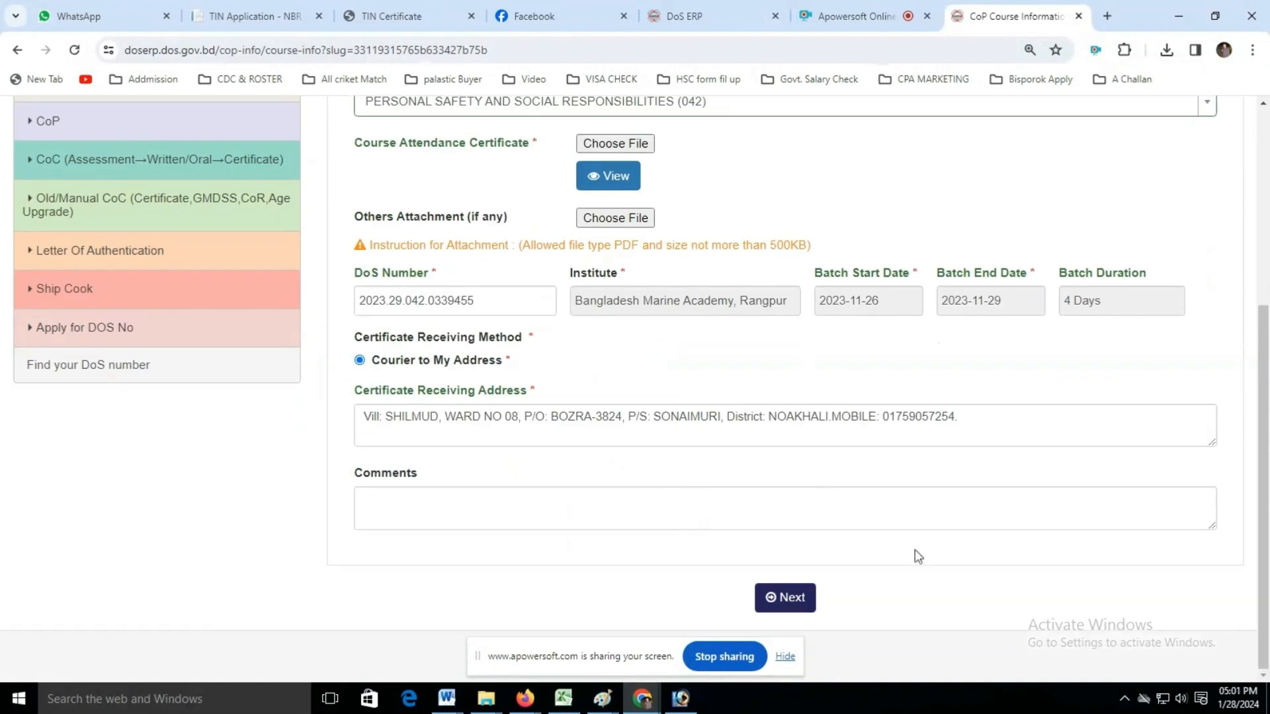
# - Attach the Medical Certificate PDF as the Medical Fitness Certificate for Personal Safety and Social Responsibilities and continue to its payment information
pyautogui.click(793, 603)
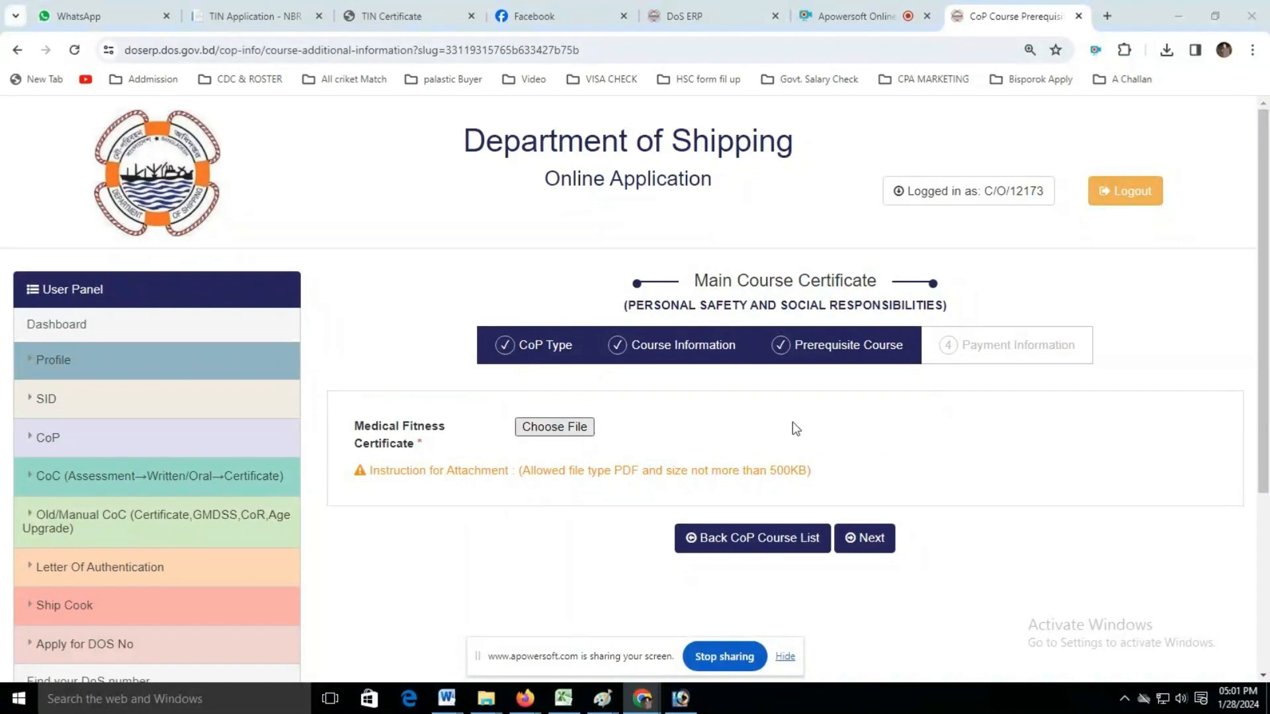
pyautogui.click(736, 343)
pyautogui.click(903, 535)
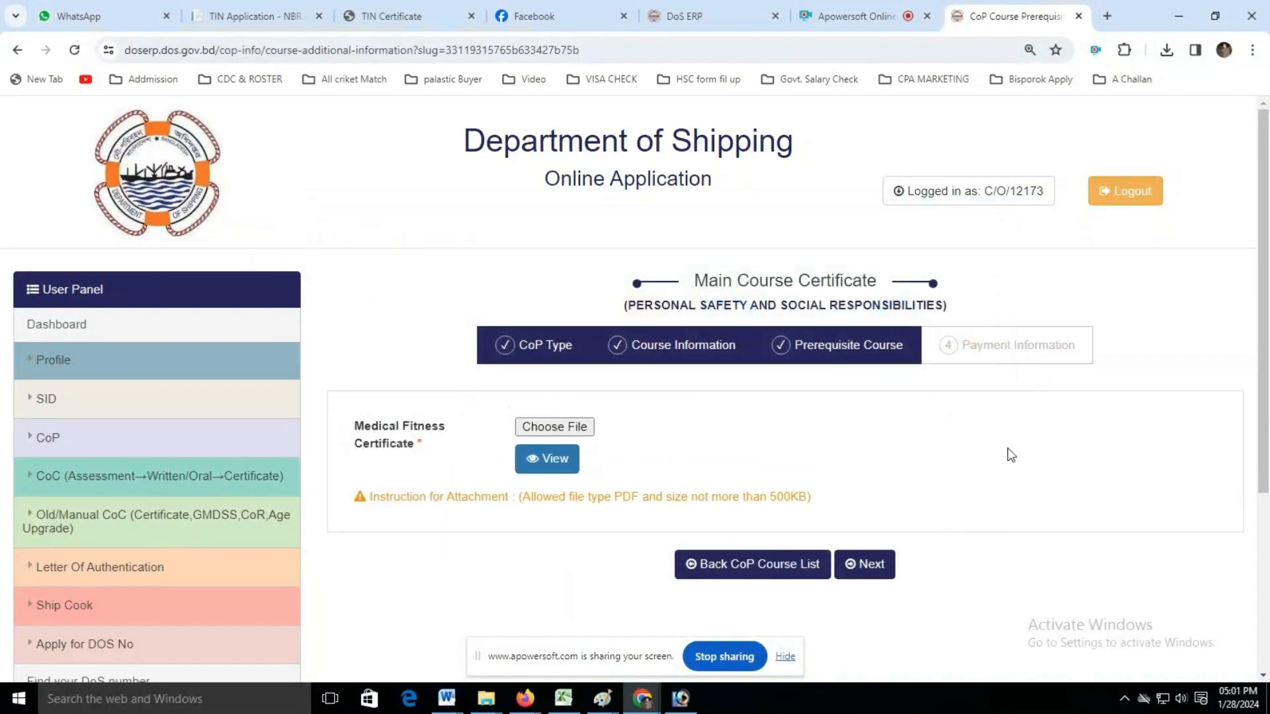
pyautogui.scroll(-4, 1007, 447)
pyautogui.scroll(4, 1007, 447)
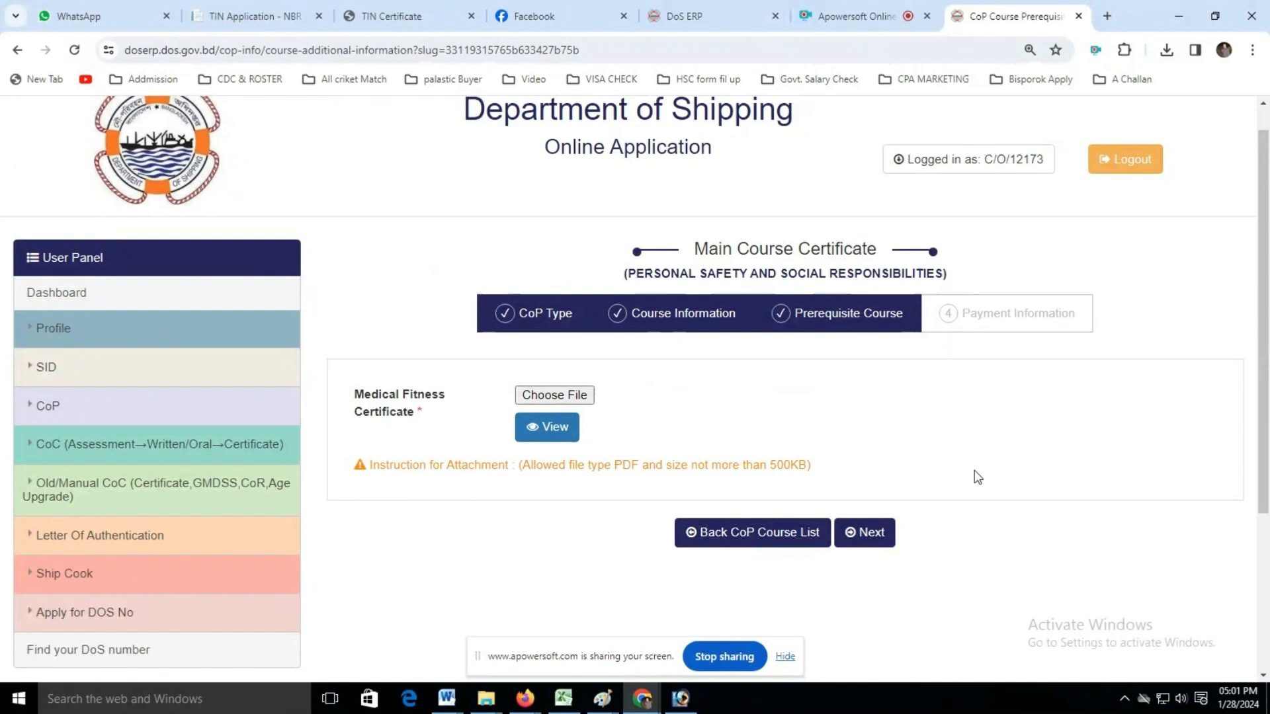
pyautogui.click(881, 543)
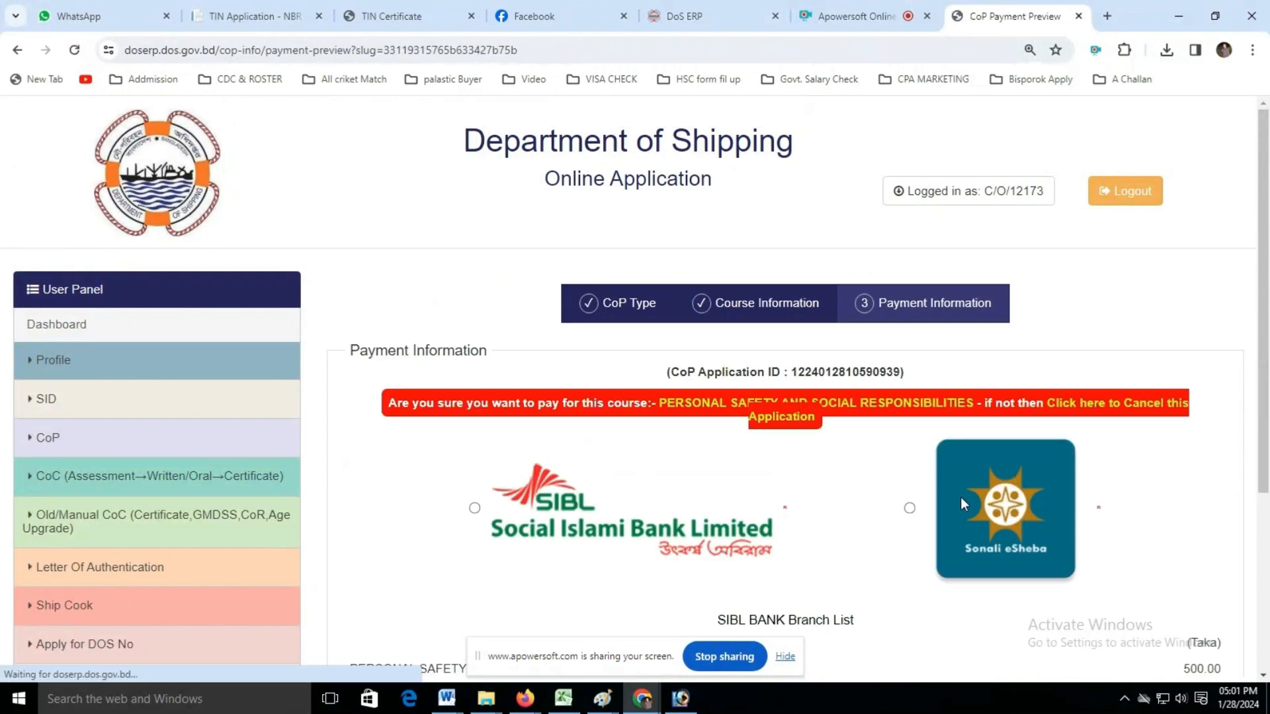
# - Submit the Personal Safety and Social Responsibilities fee through Sonali eSheba, confirming bKash mobile banking and launching its payment
pyautogui.scroll(-2, 921, 351)
pyautogui.click(909, 349)
pyautogui.scroll(-2, 793, 403)
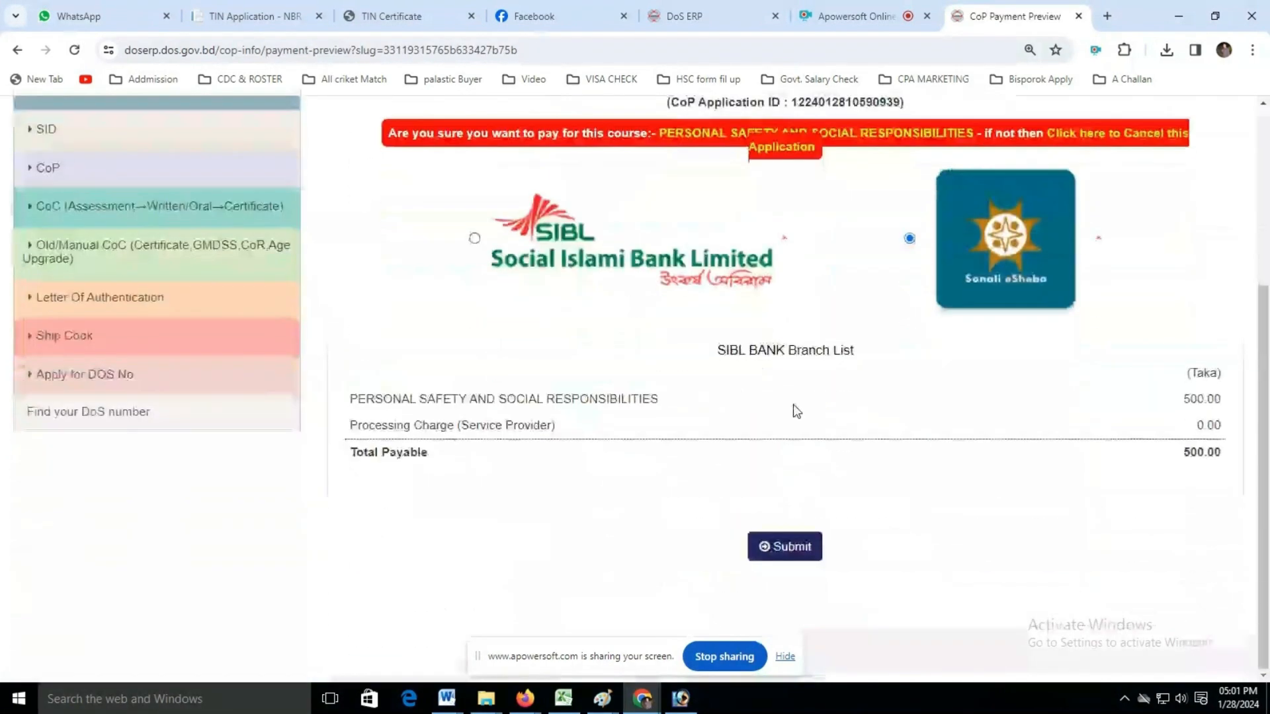
pyautogui.click(785, 546)
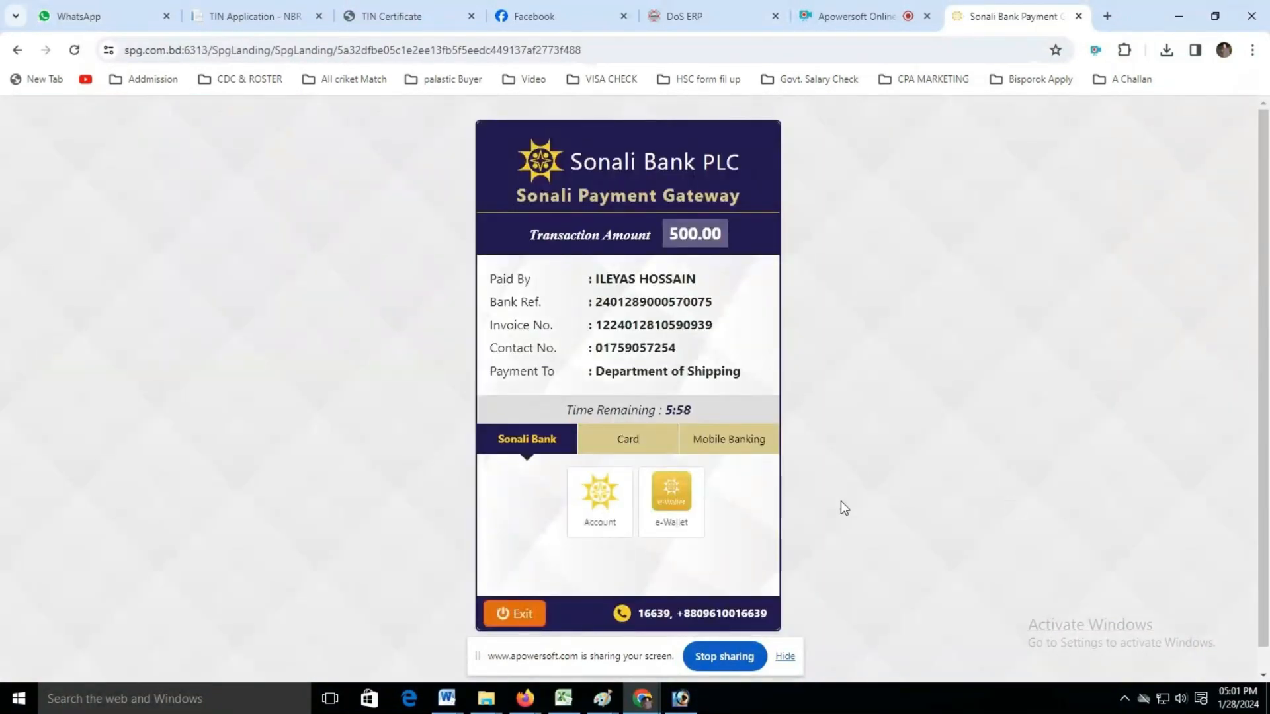
pyautogui.click(730, 439)
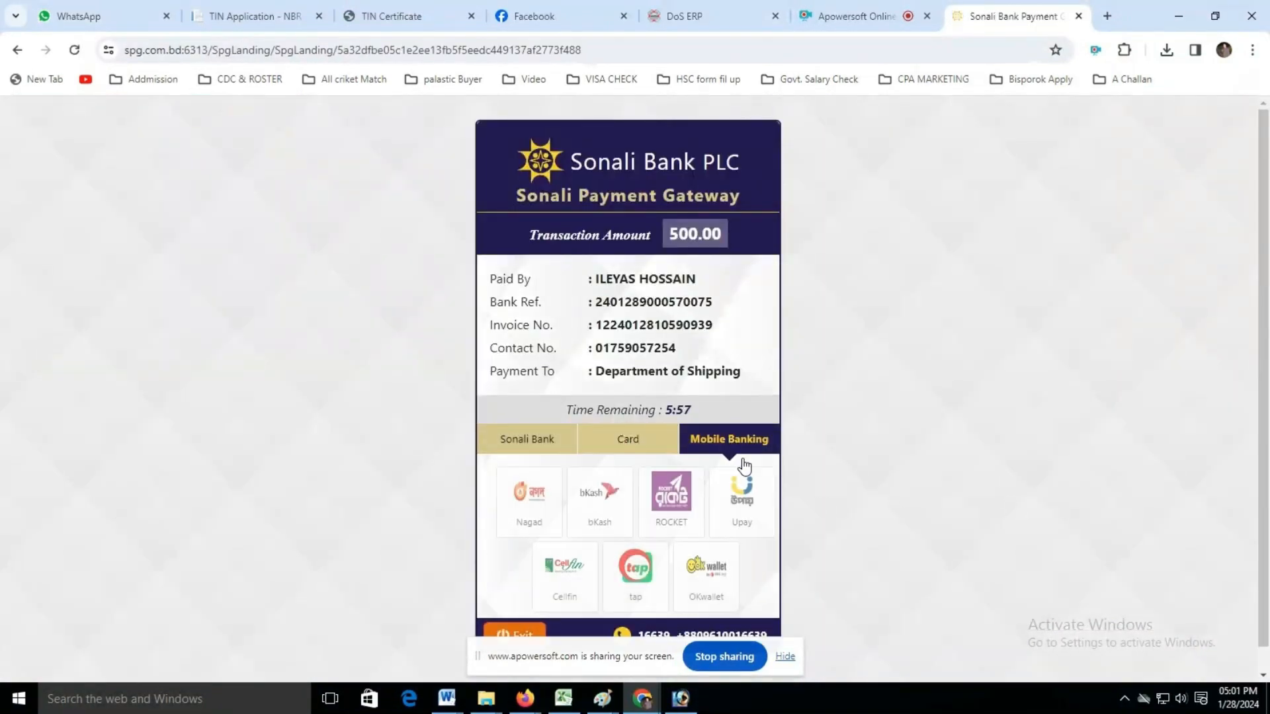
pyautogui.click(602, 506)
pyautogui.click(604, 508)
pyautogui.click(612, 391)
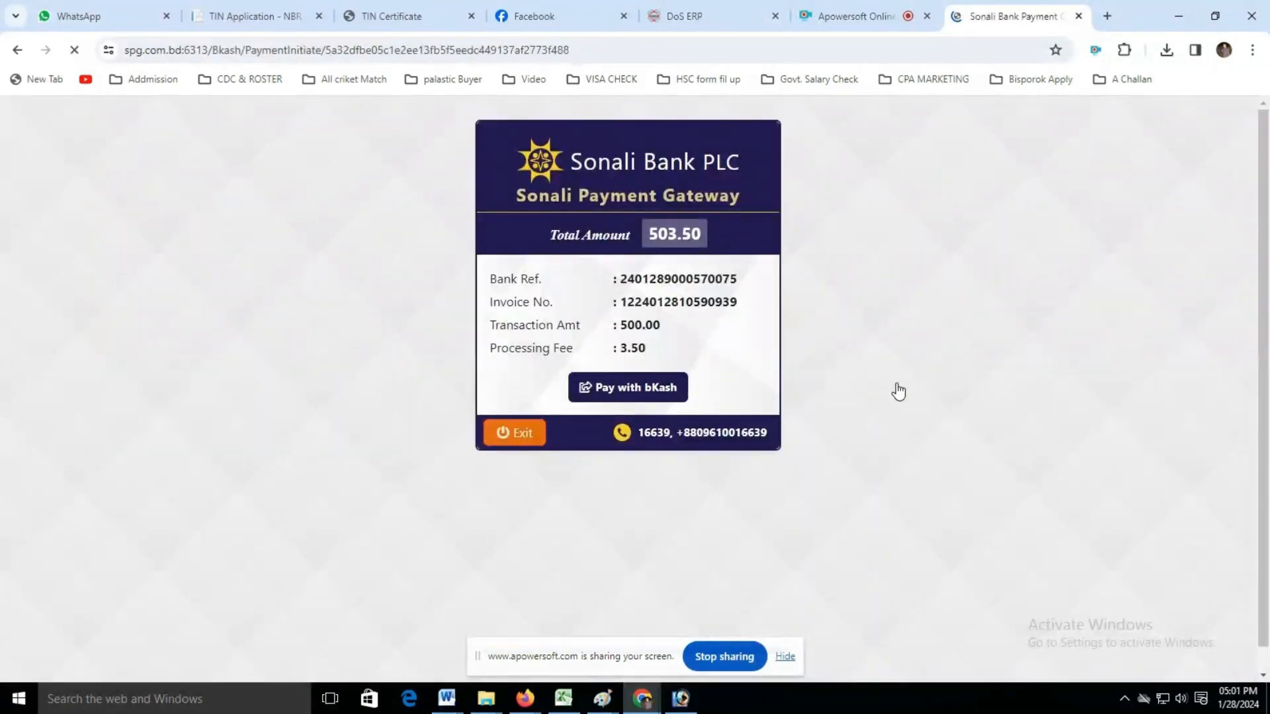
# - Complete the bKash payment for Personal Safety and Social Responsibilities with the bKash account number, verification code and account PIN
pyautogui.write('01309963')
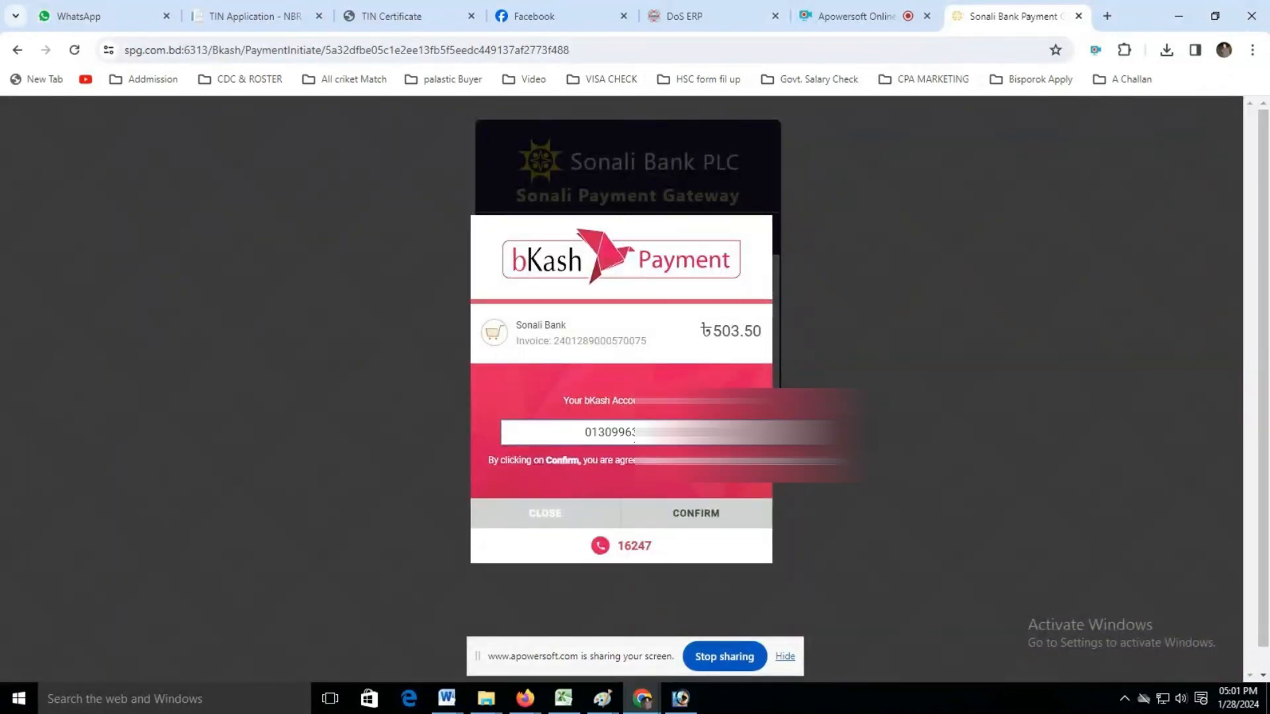
pyautogui.click(716, 516)
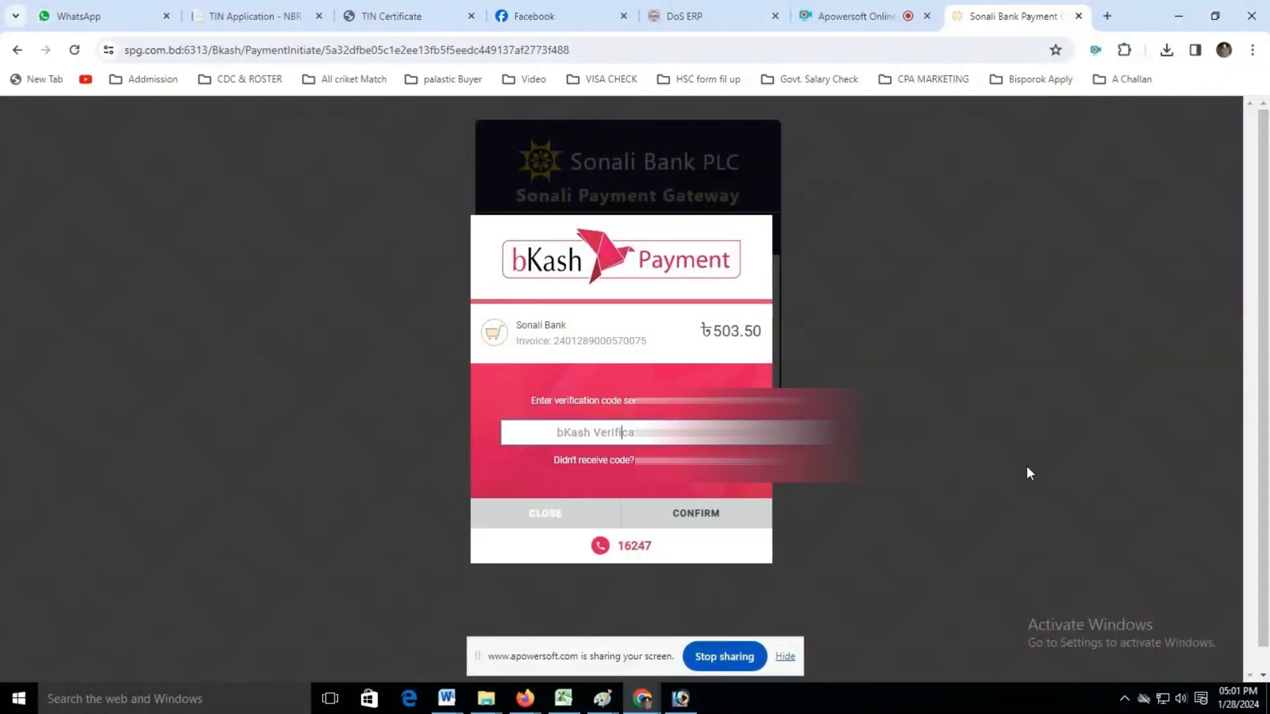
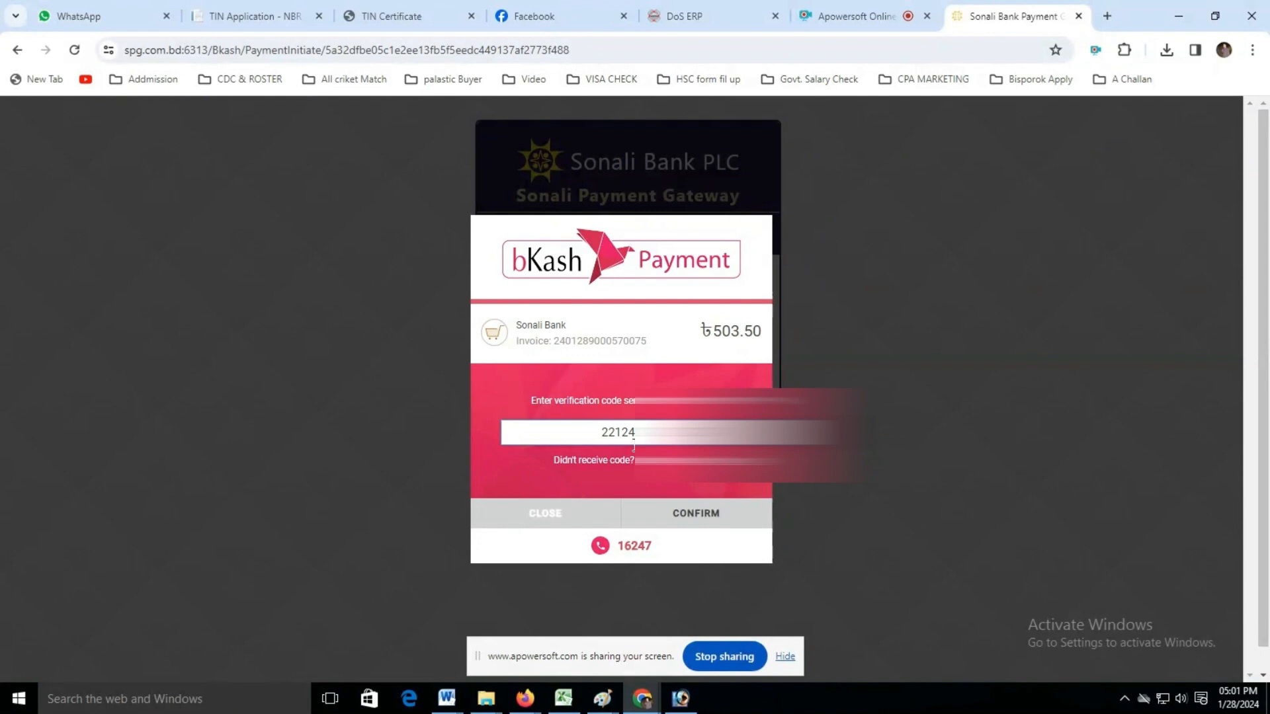
pyautogui.click(698, 510)
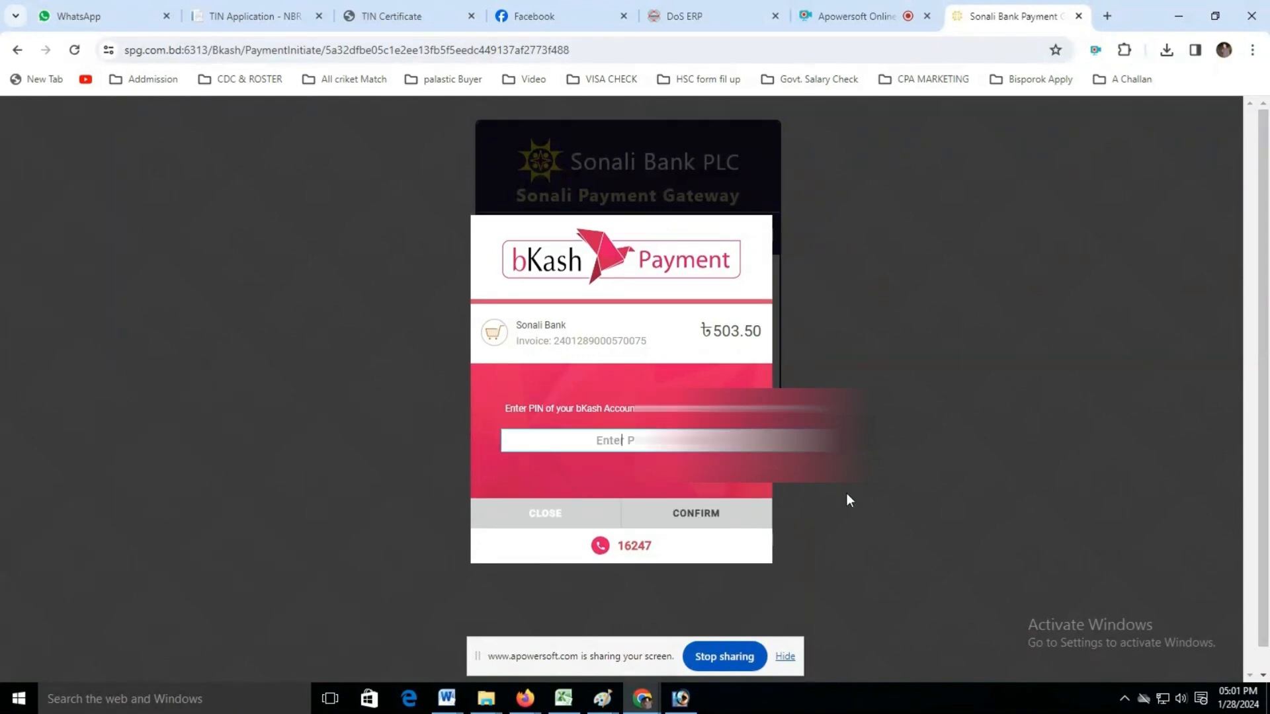
pyautogui.write('*****')
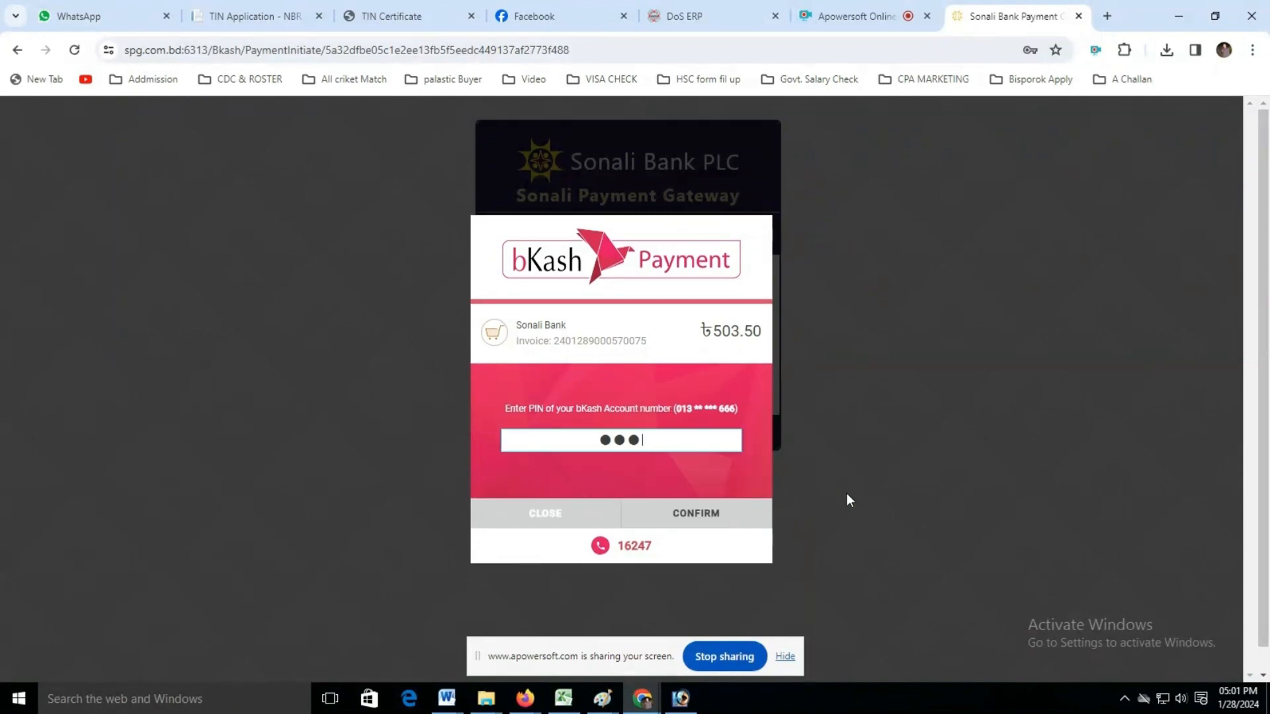
pyautogui.click(699, 512)
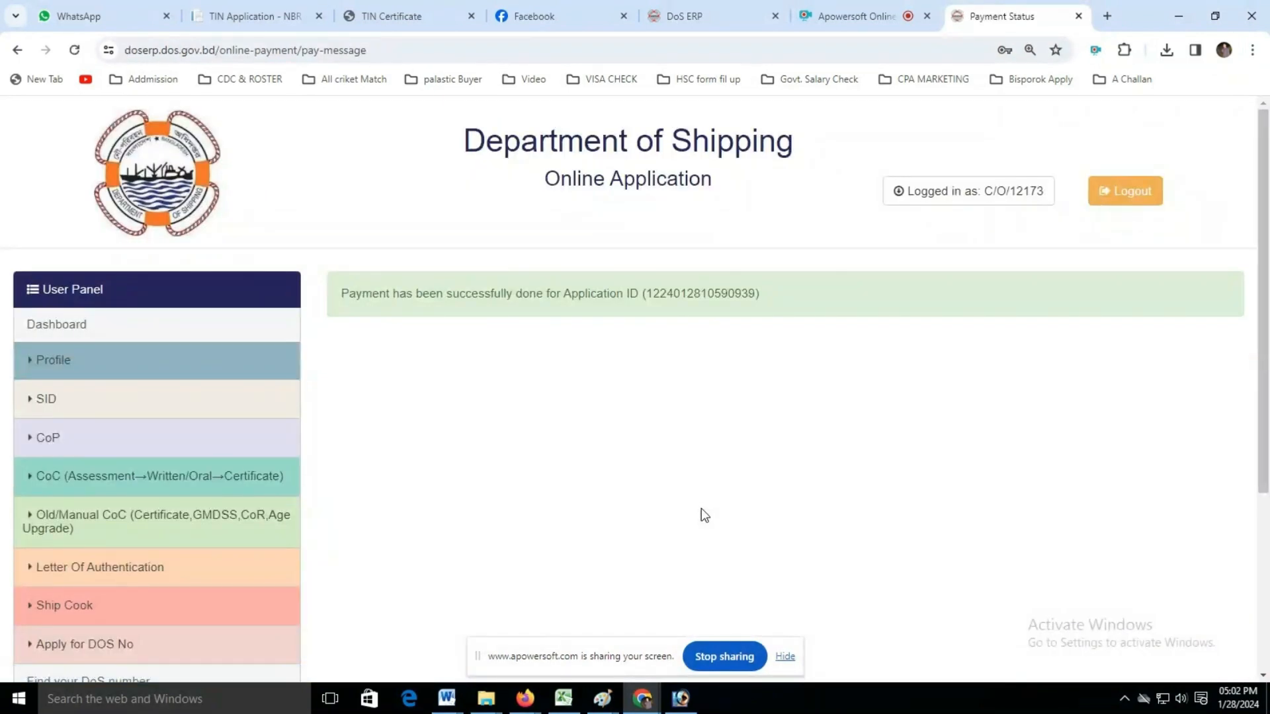
# - Start another CoP application with Main Course Certificate as its type
pyautogui.click(71, 440)
pyautogui.click(88, 472)
pyautogui.scroll(-6, 363, 414)
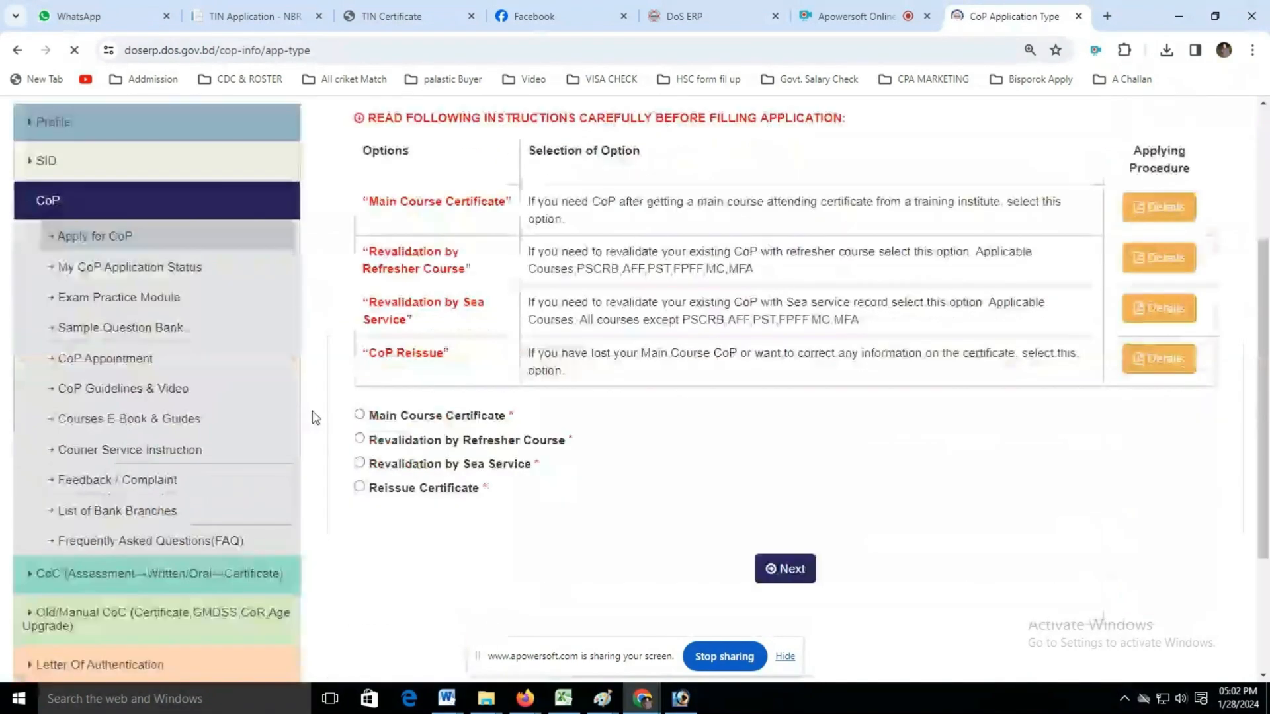
pyautogui.click(361, 415)
pyautogui.click(789, 573)
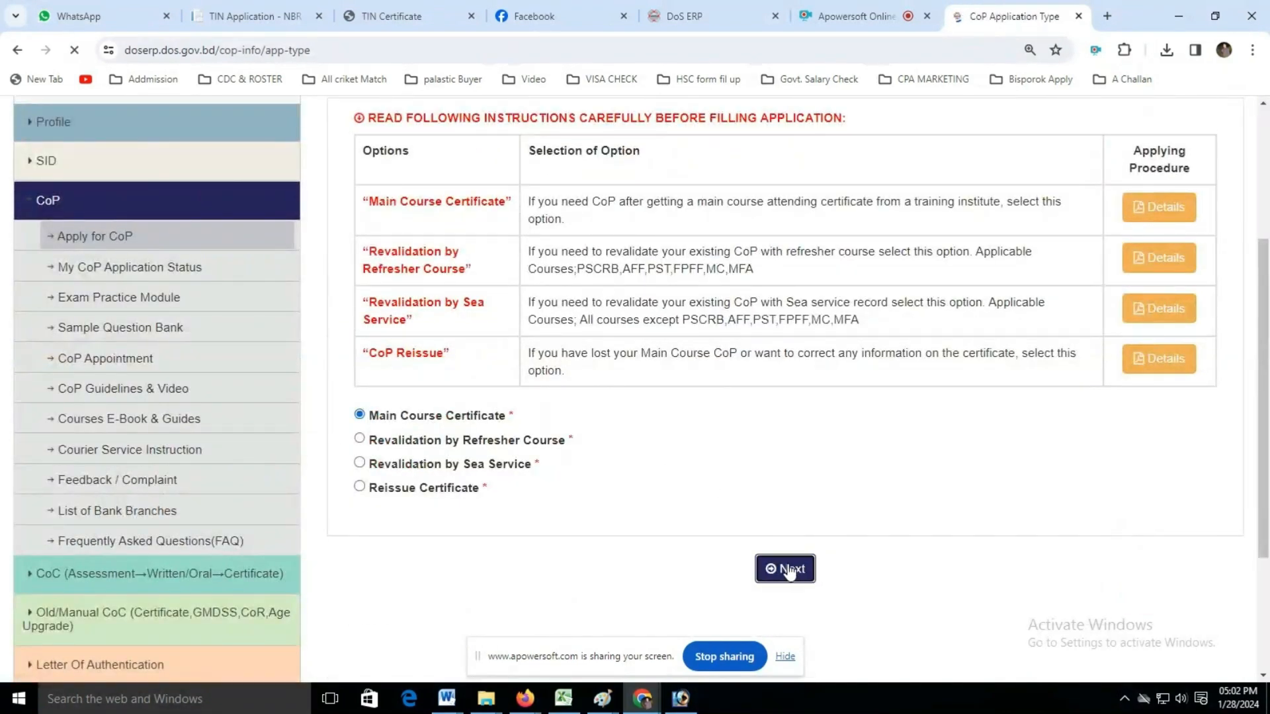
# - Search the main courses for SECURITY and choose SECURITY AWARENESS (049)
pyautogui.click(457, 422)
pyautogui.write('S')
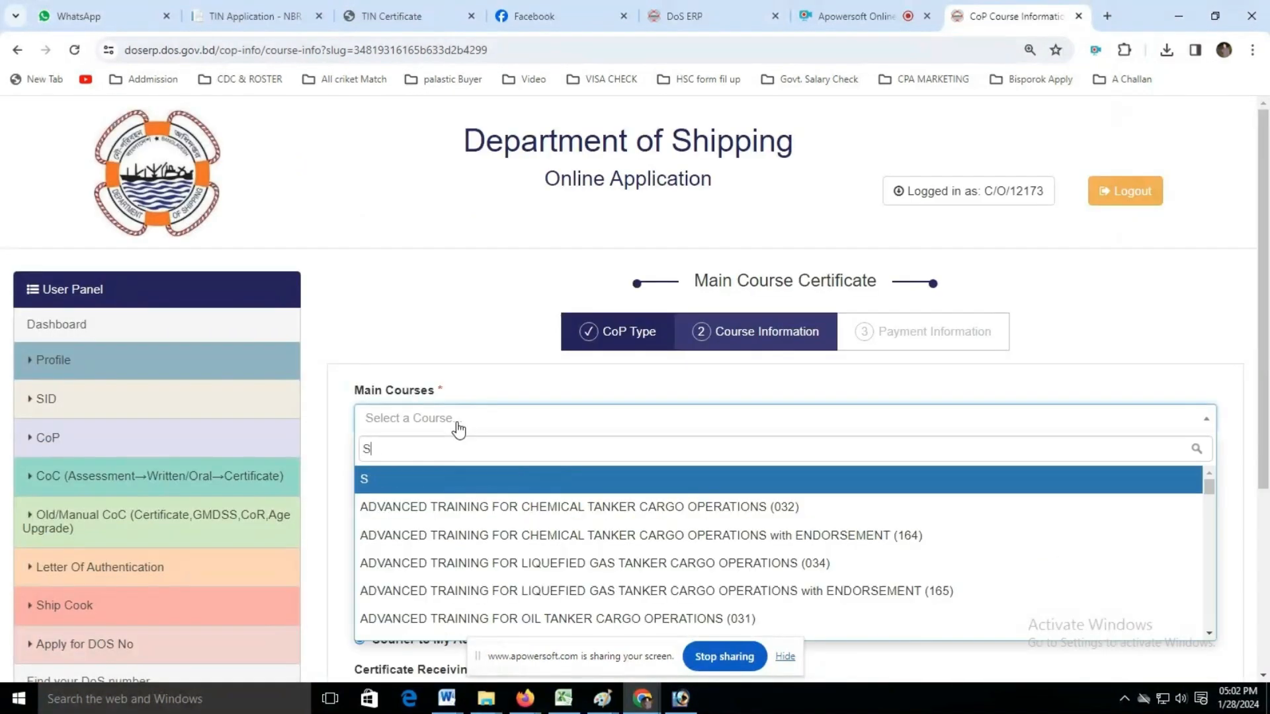
pyautogui.write('ECURITY')
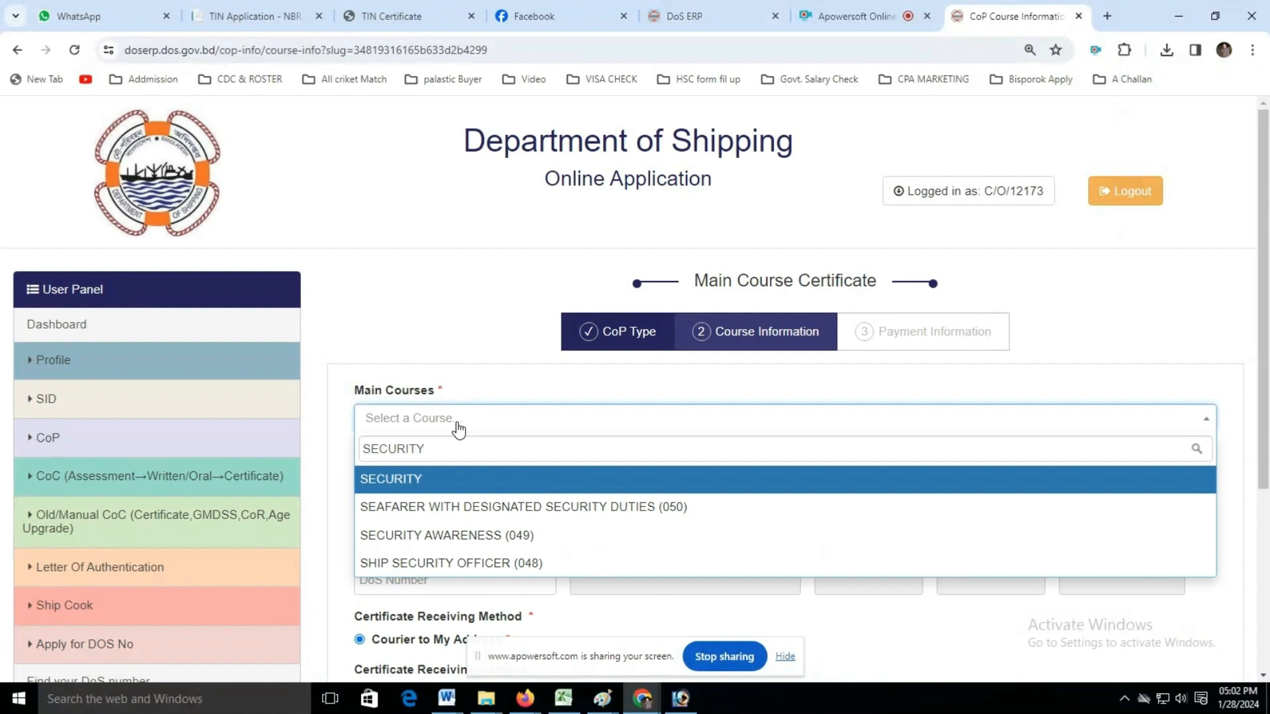
pyautogui.click(430, 535)
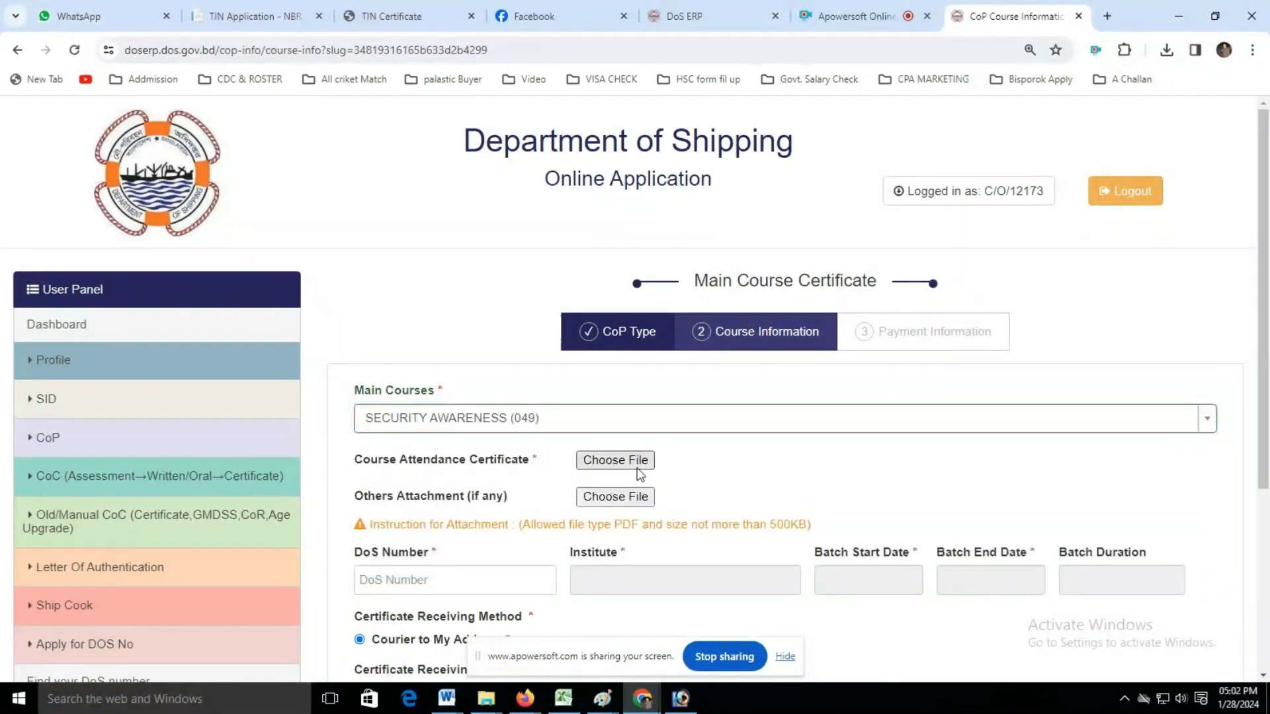
# - Attach the Basic Six Course PDF as the Course Attendance Certificate for the Security Awareness course
pyautogui.scroll(-1, 801, 395)
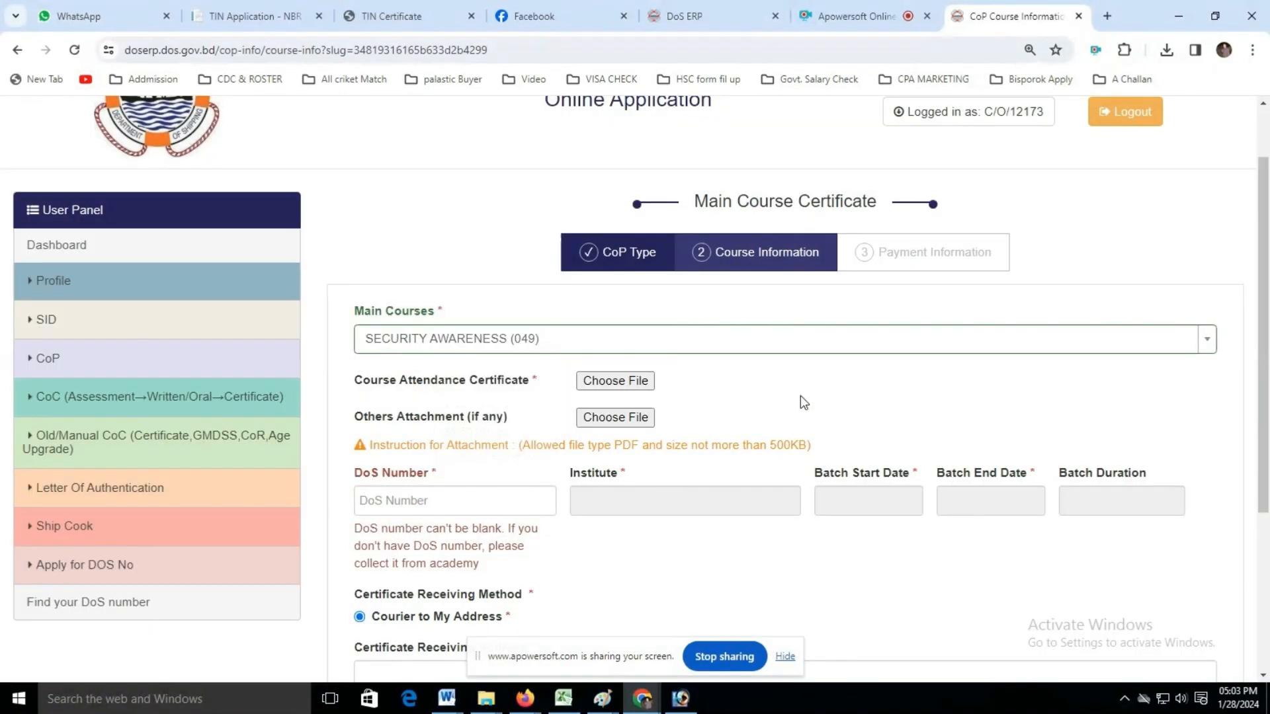
pyautogui.click(597, 382)
pyautogui.click(566, 342)
pyautogui.click(893, 537)
# - Fill in the seafarer's DoS number and certificate receiving address for Security Awareness and continue to the prerequisite course page
pyautogui.scroll(-2, 771, 445)
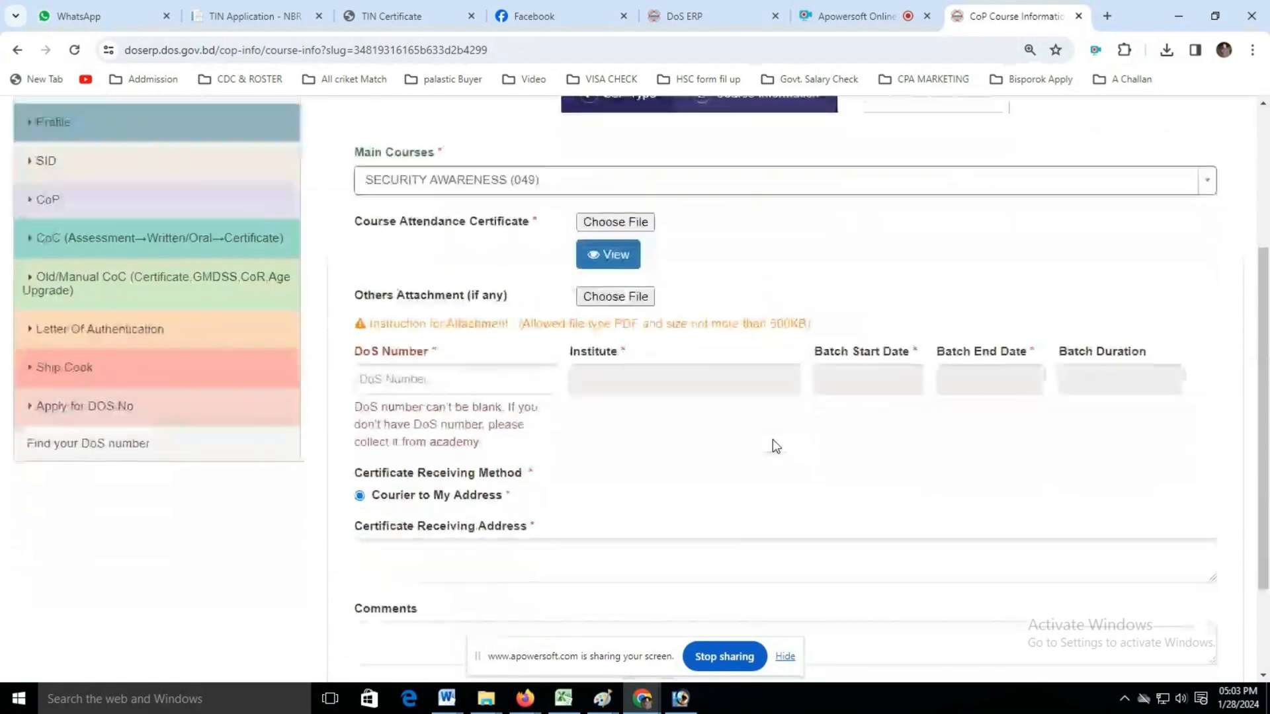
pyautogui.click(409, 380)
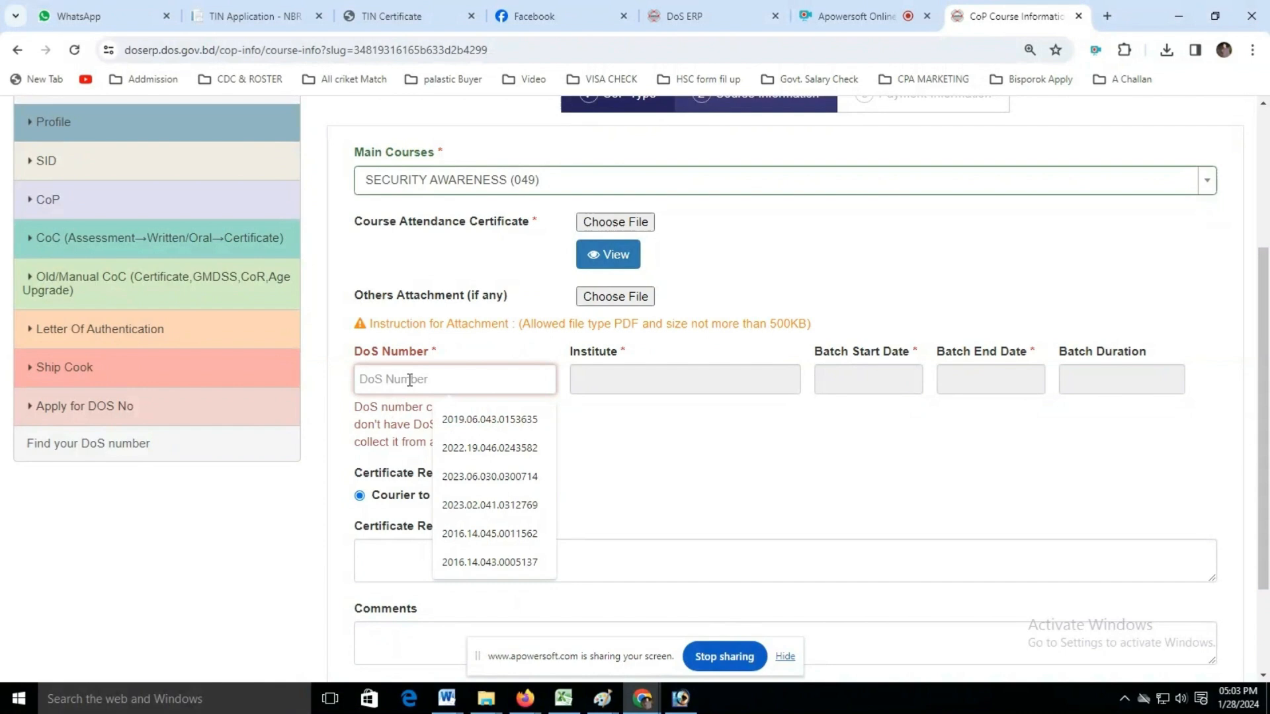
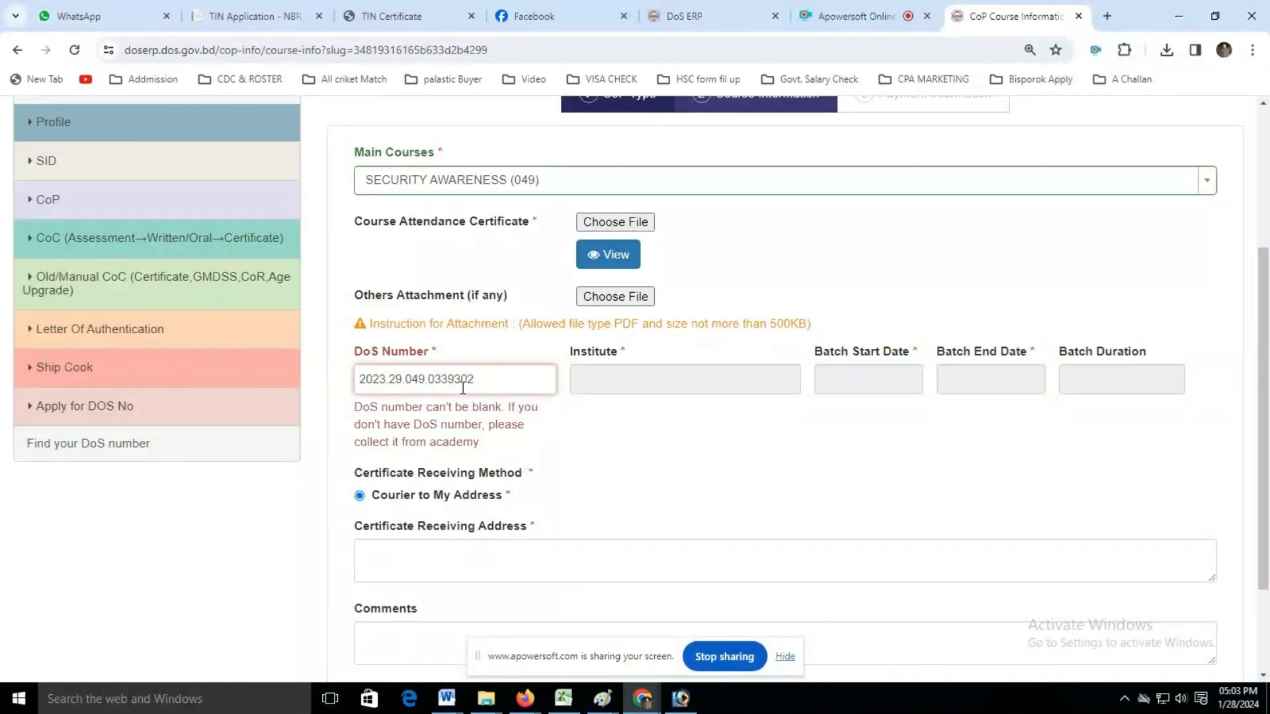
pyautogui.click(622, 461)
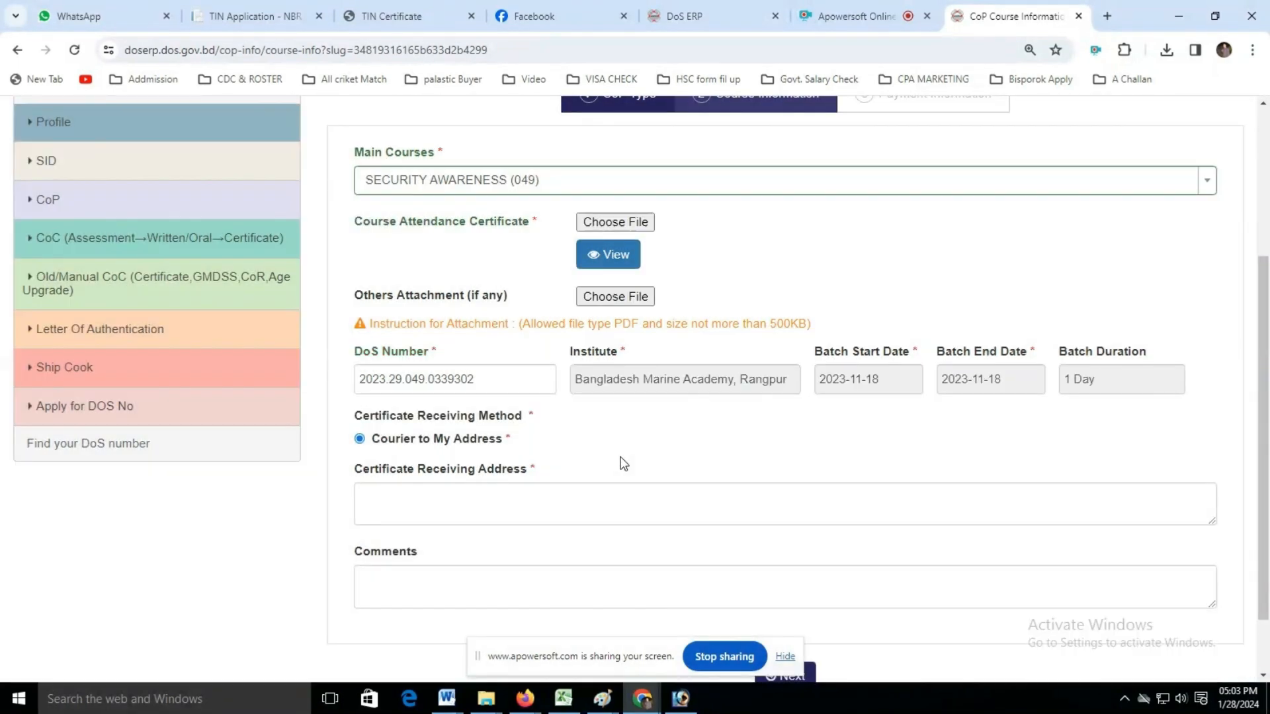
pyautogui.scroll(-2, 621, 457)
pyautogui.click(435, 425)
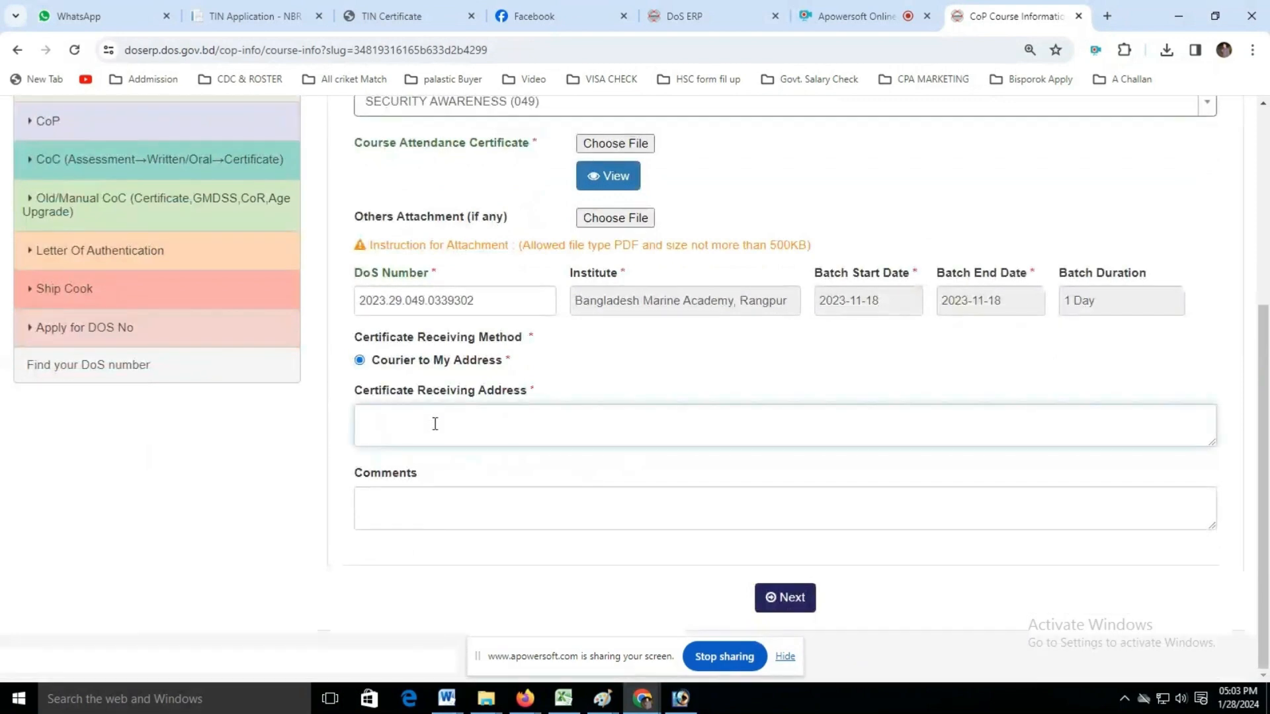
pyautogui.click(970, 367)
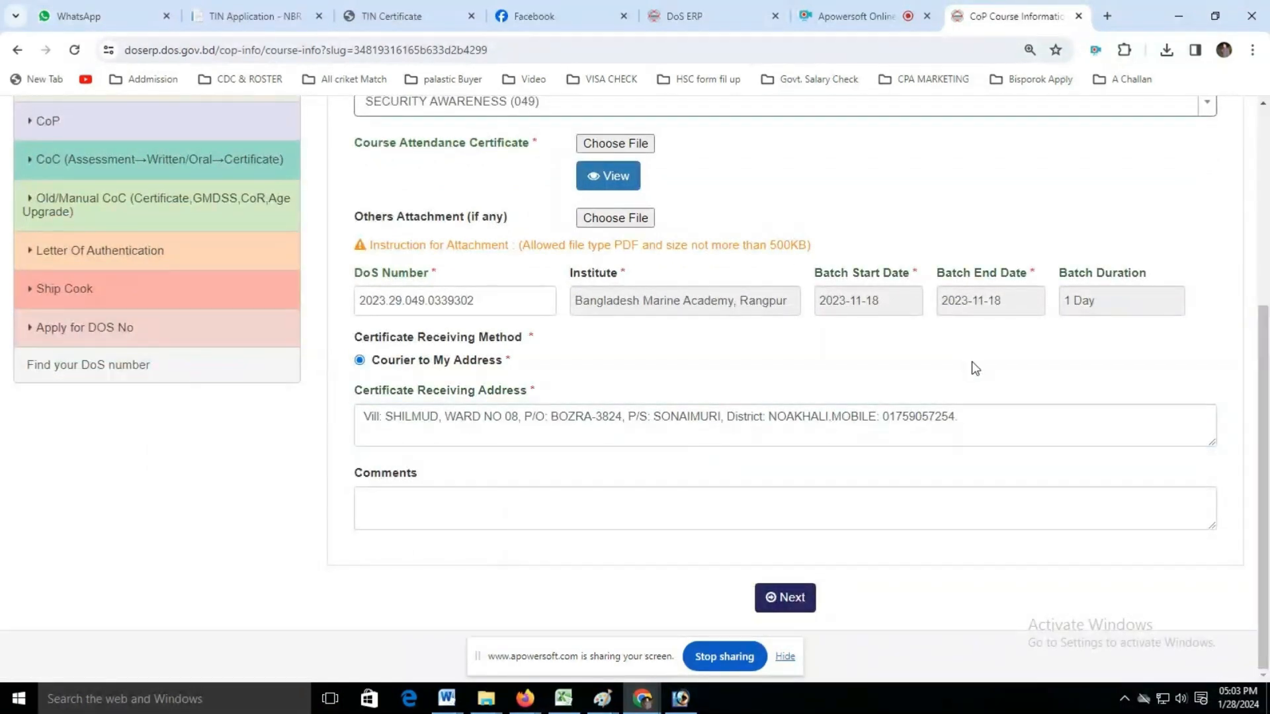
pyautogui.click(796, 595)
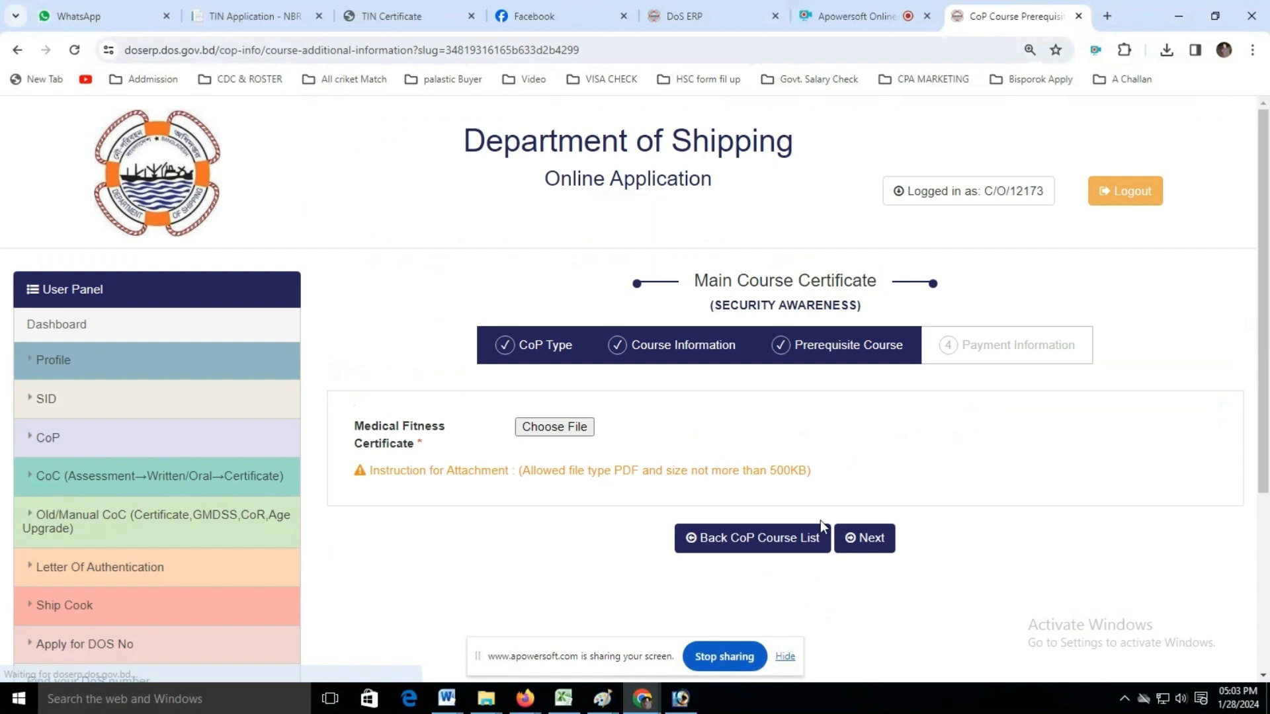
# - Attach the Medical Certificate PDF as the Medical Fitness Certificate for Security Awareness and continue to its payment information
pyautogui.click(567, 429)
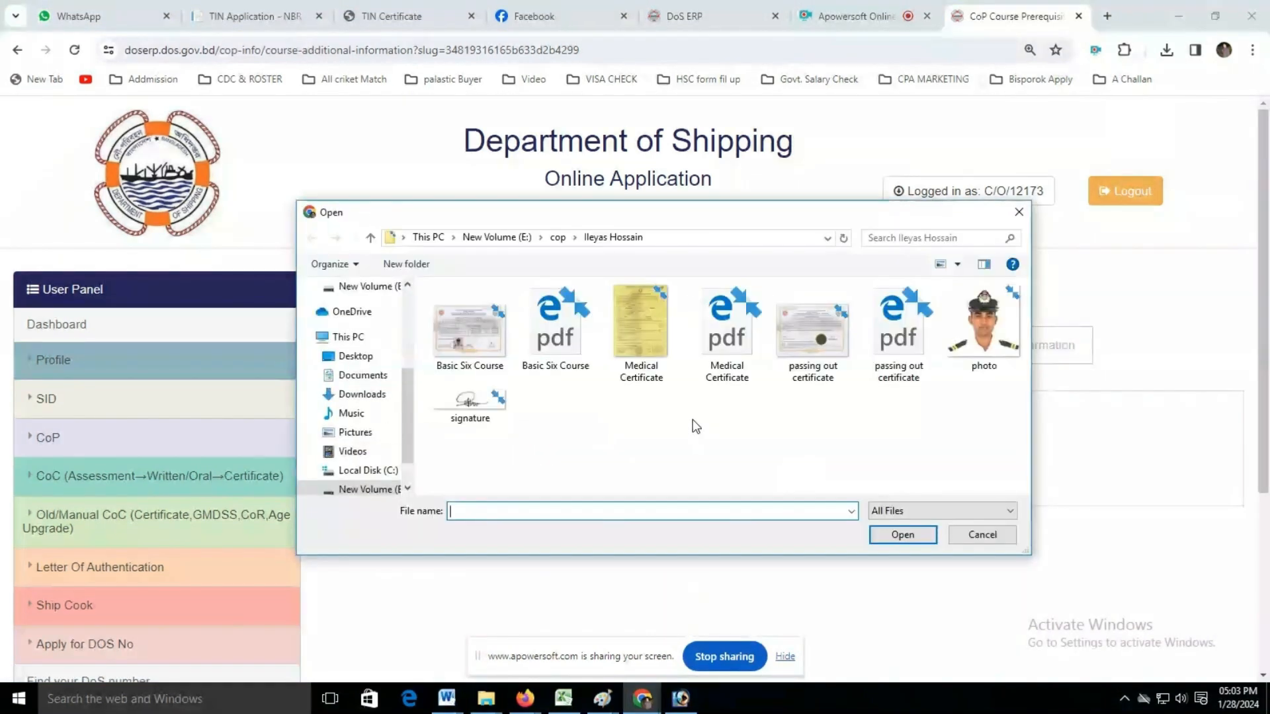
pyautogui.click(725, 346)
pyautogui.click(901, 533)
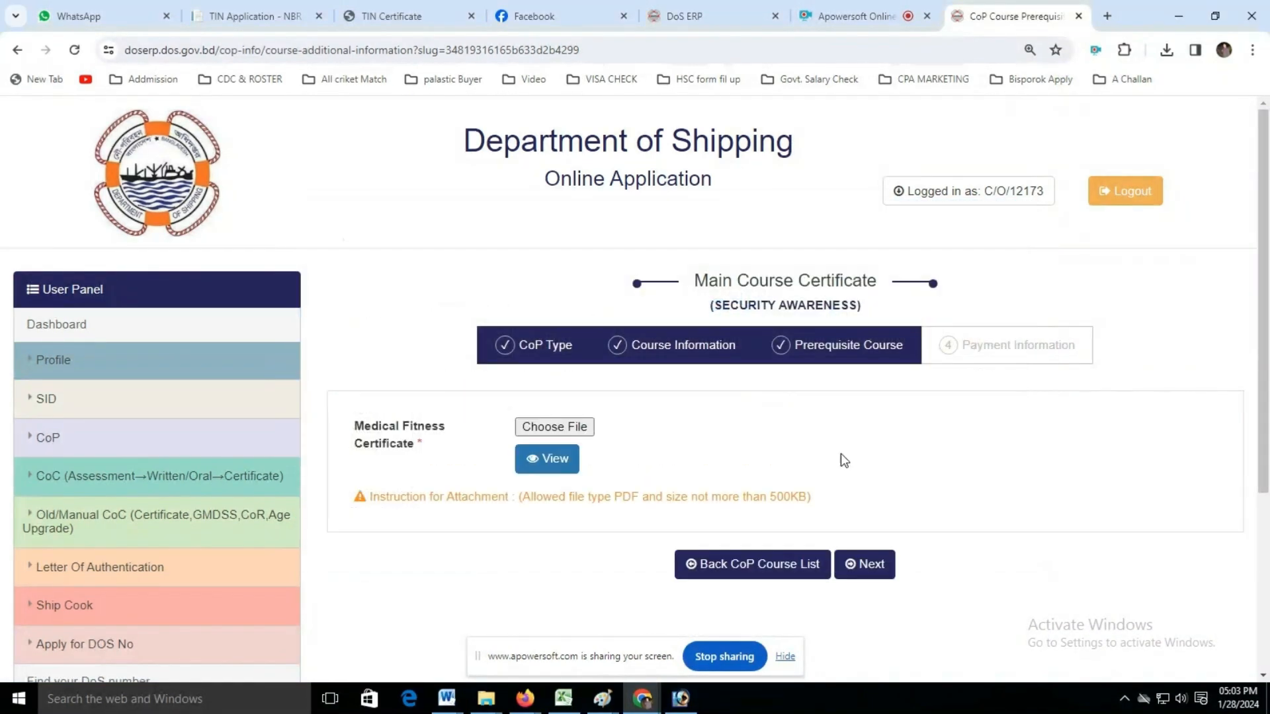
pyautogui.scroll(-1, 840, 453)
pyautogui.click(864, 484)
# - Submit the Security Awareness fee through Sonali eSheba, choosing bKash mobile banking and launching its payment
pyautogui.click(908, 495)
pyautogui.scroll(-2, 836, 476)
pyautogui.scroll(-2, 831, 496)
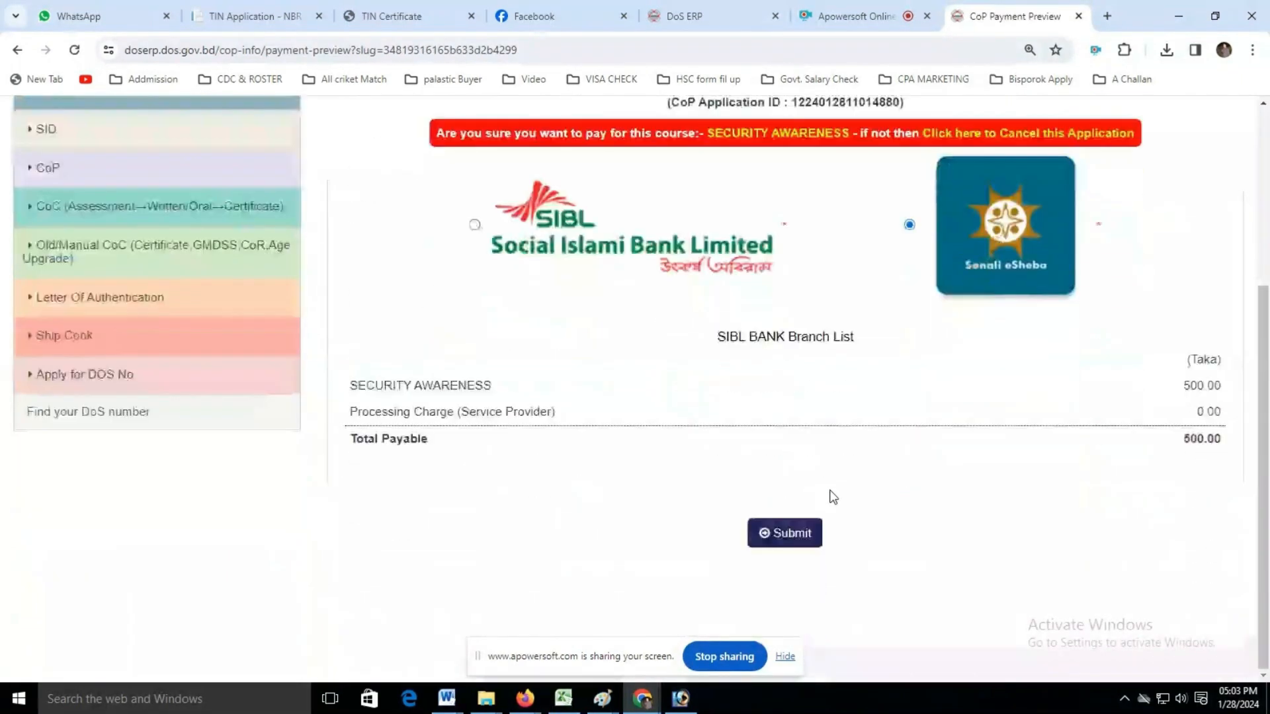
pyautogui.click(785, 535)
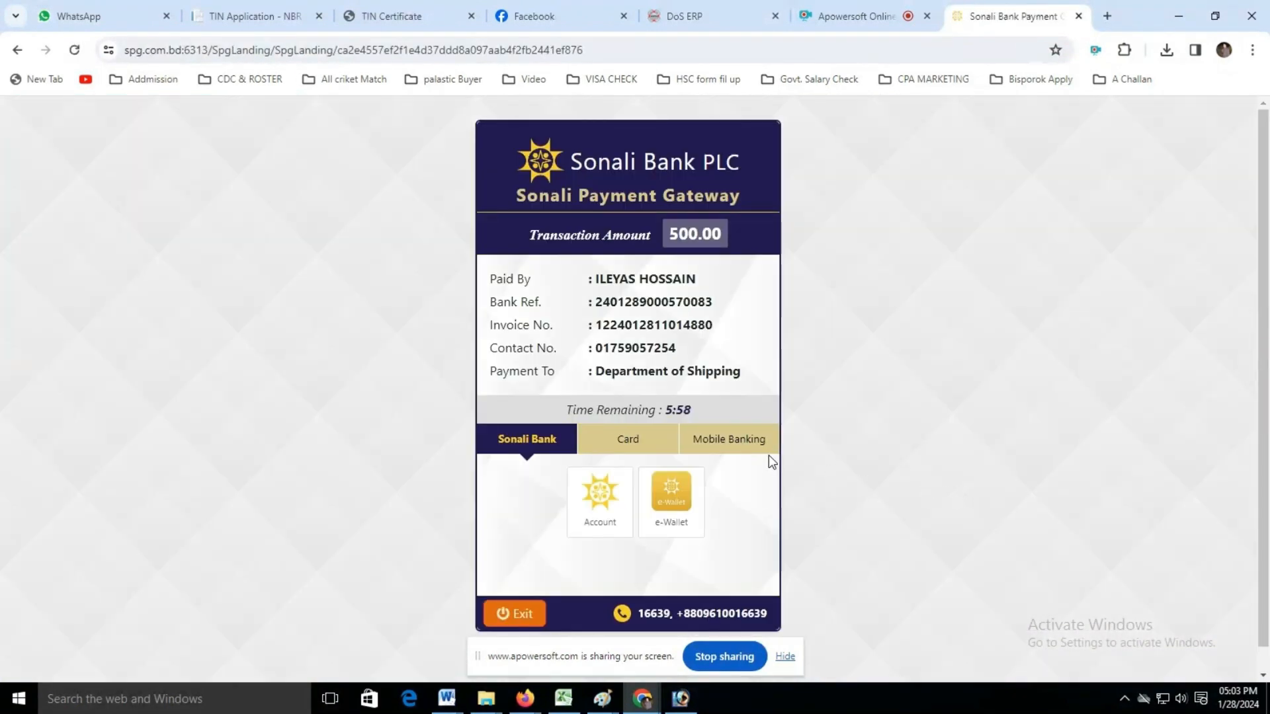
pyautogui.click(756, 443)
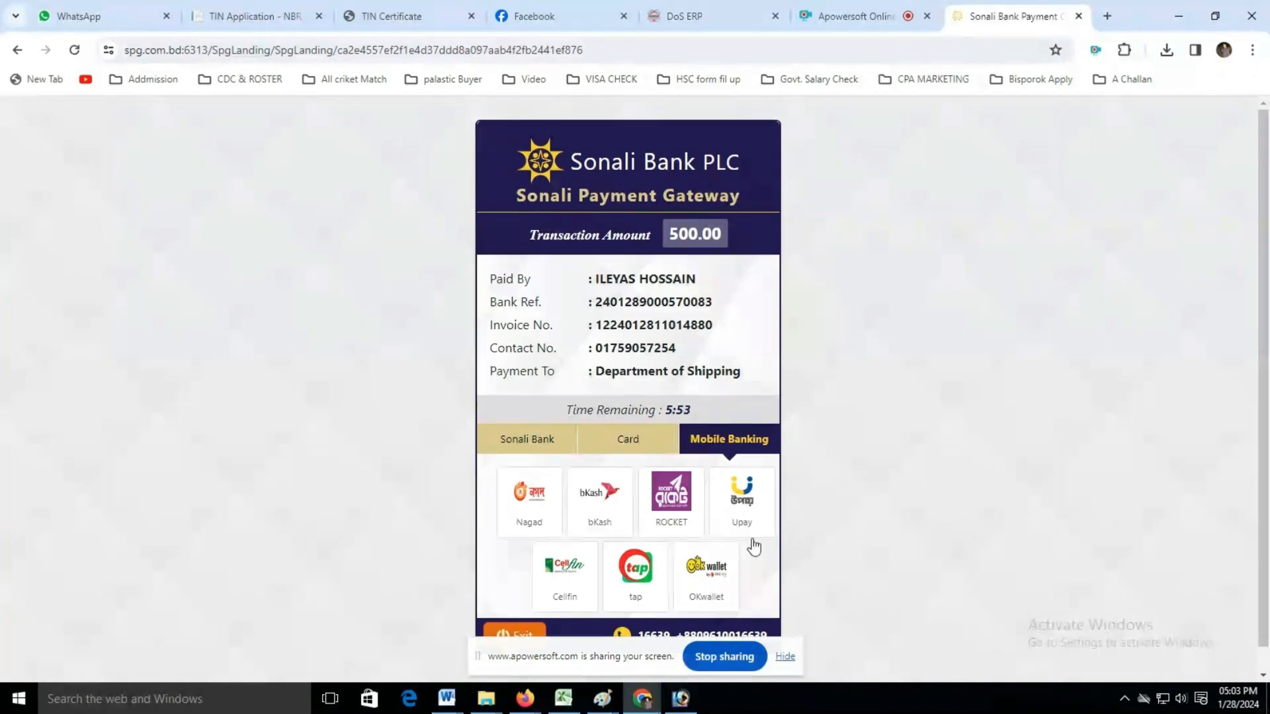
pyautogui.click(598, 506)
pyautogui.click(607, 508)
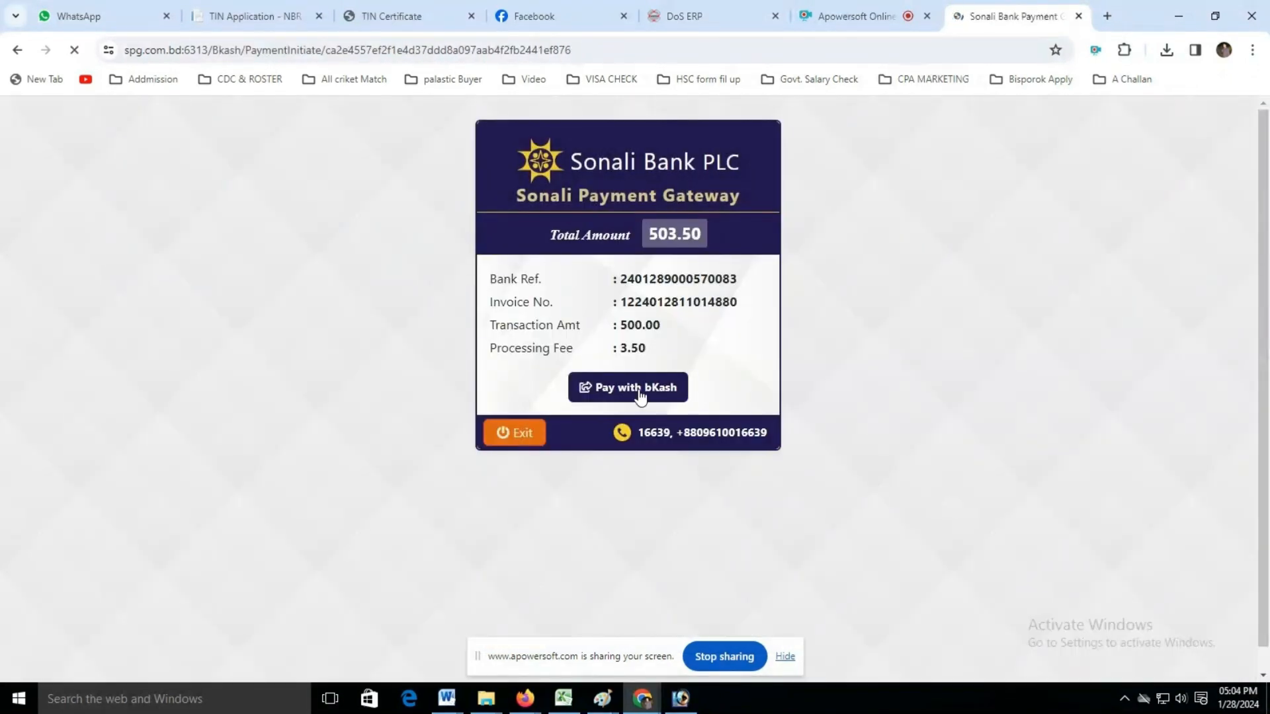
pyautogui.click(640, 391)
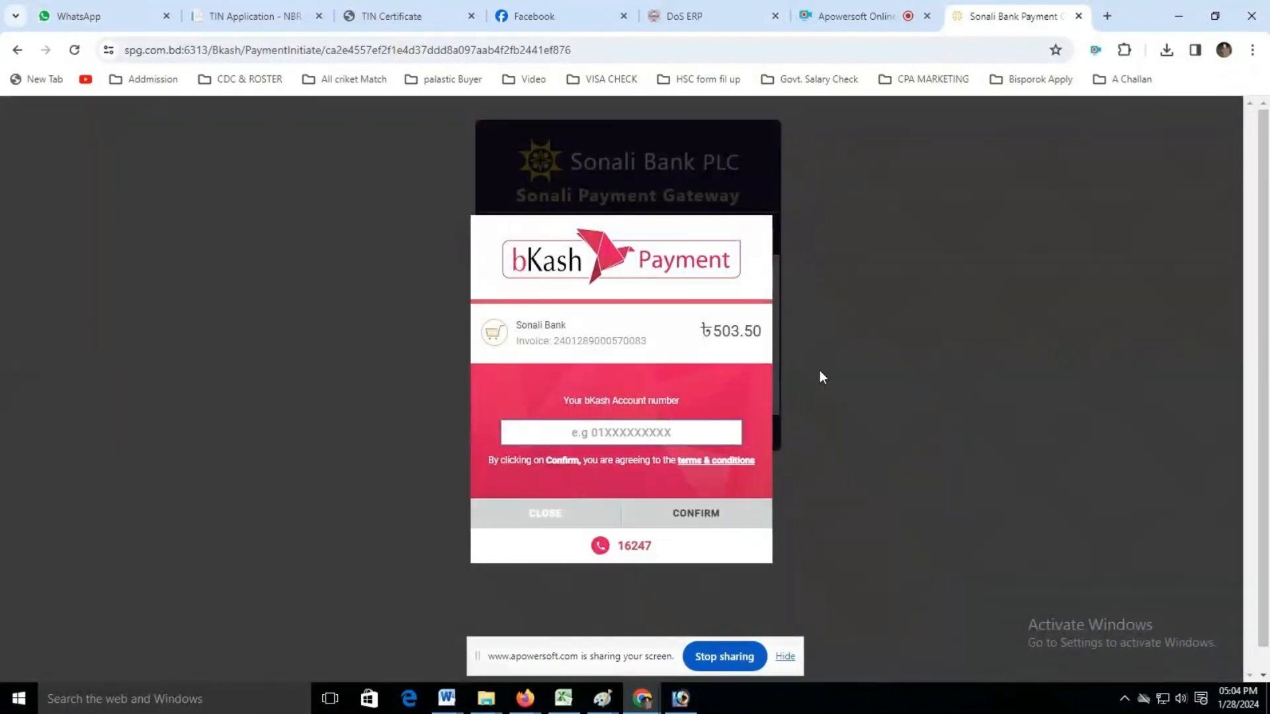
# - Complete the bKash payment for Security Awareness with the bKash account number, verification code and account PIN
pyautogui.write('01309963')
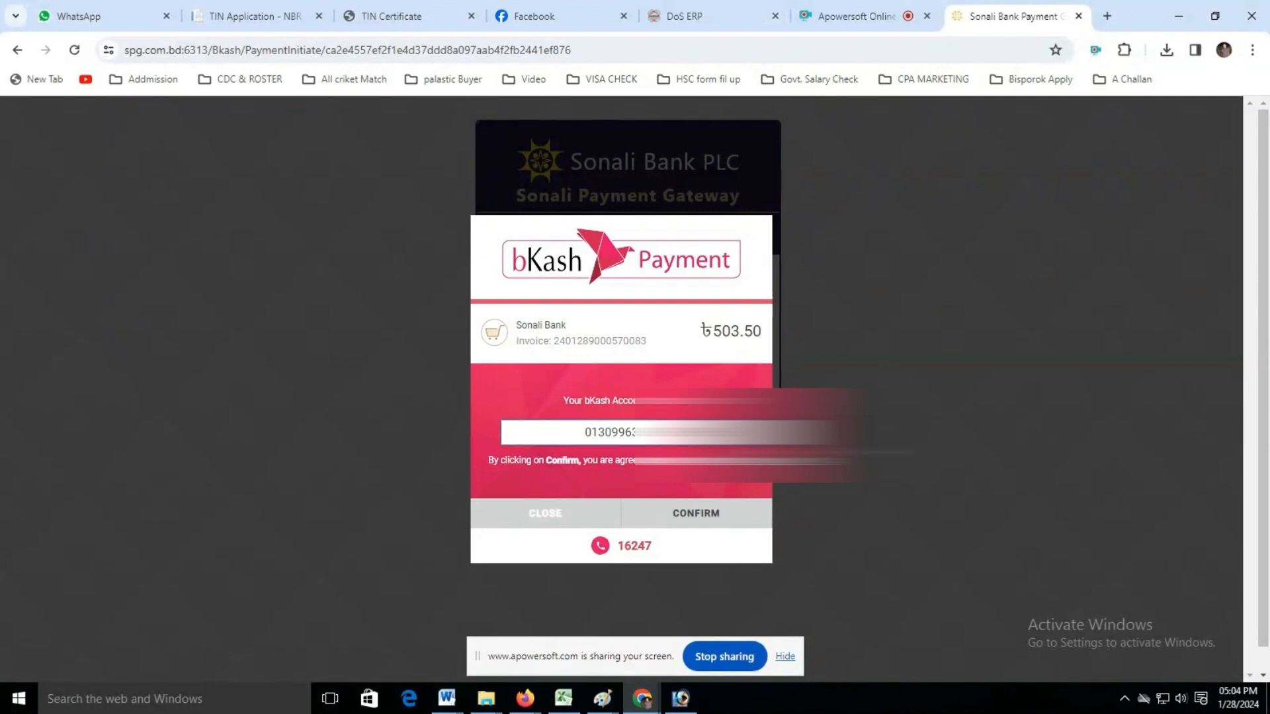
pyautogui.click(690, 517)
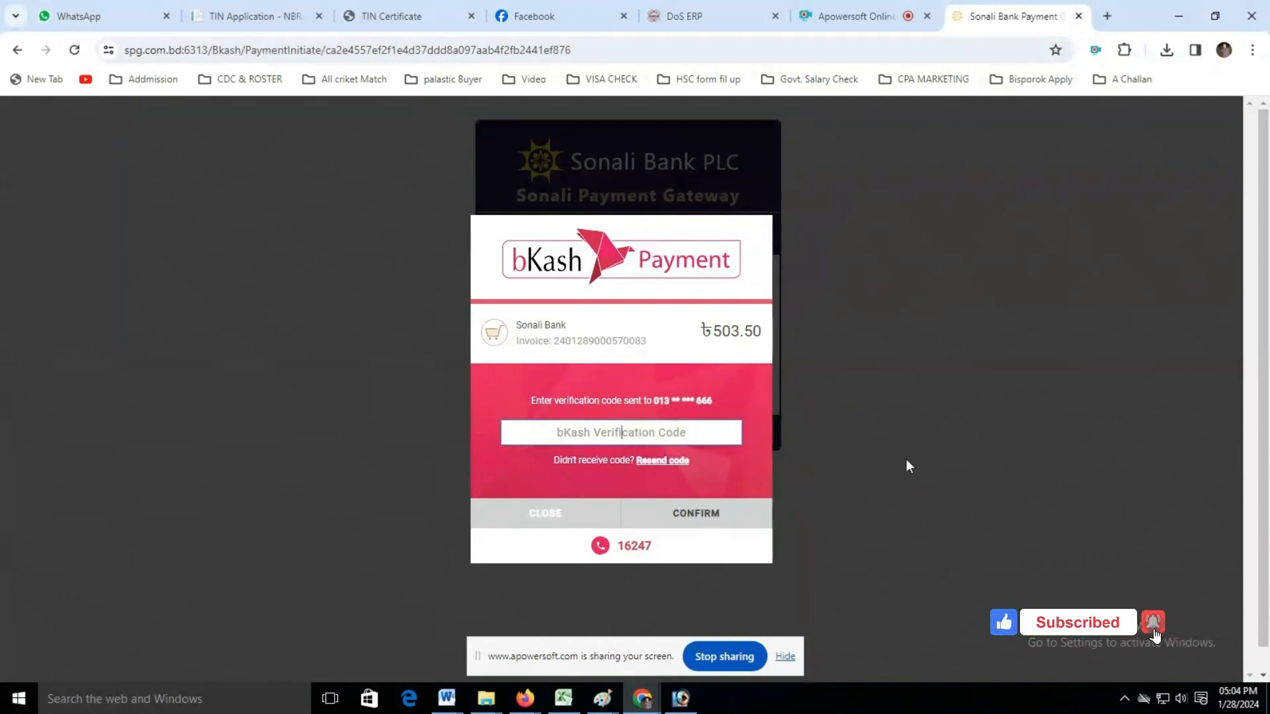
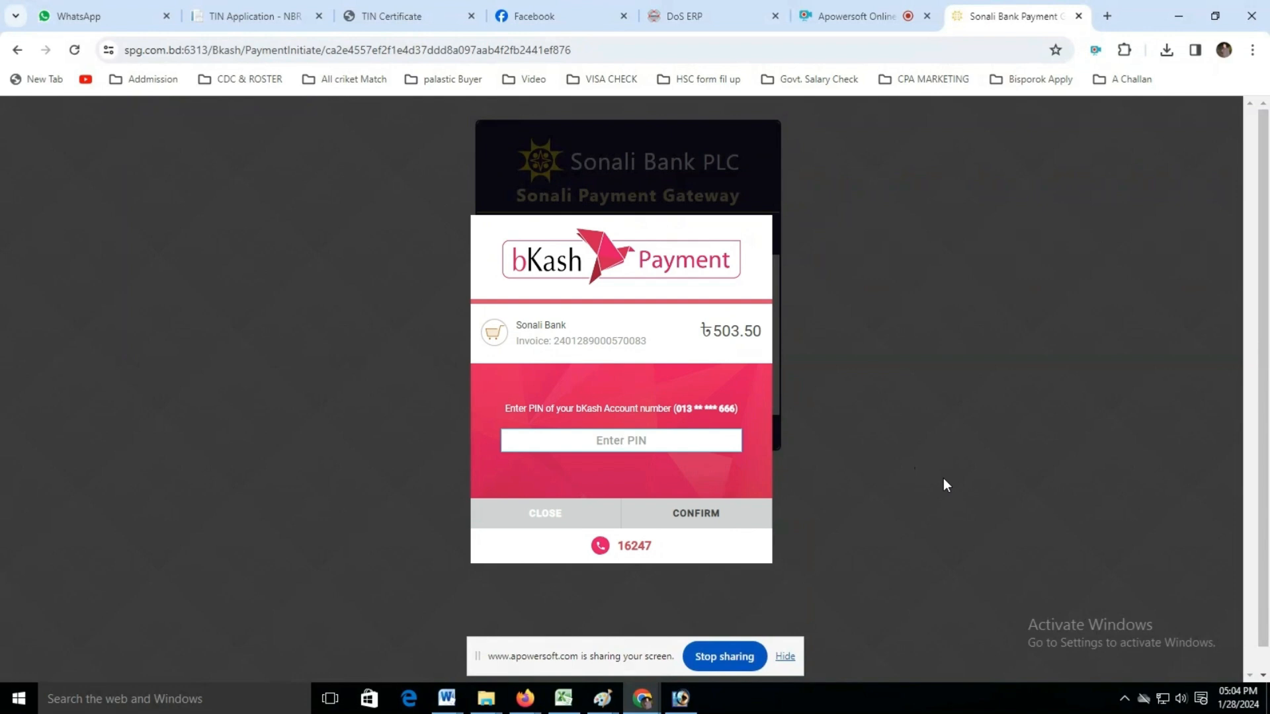
pyautogui.write('*****')
pyautogui.click(683, 510)
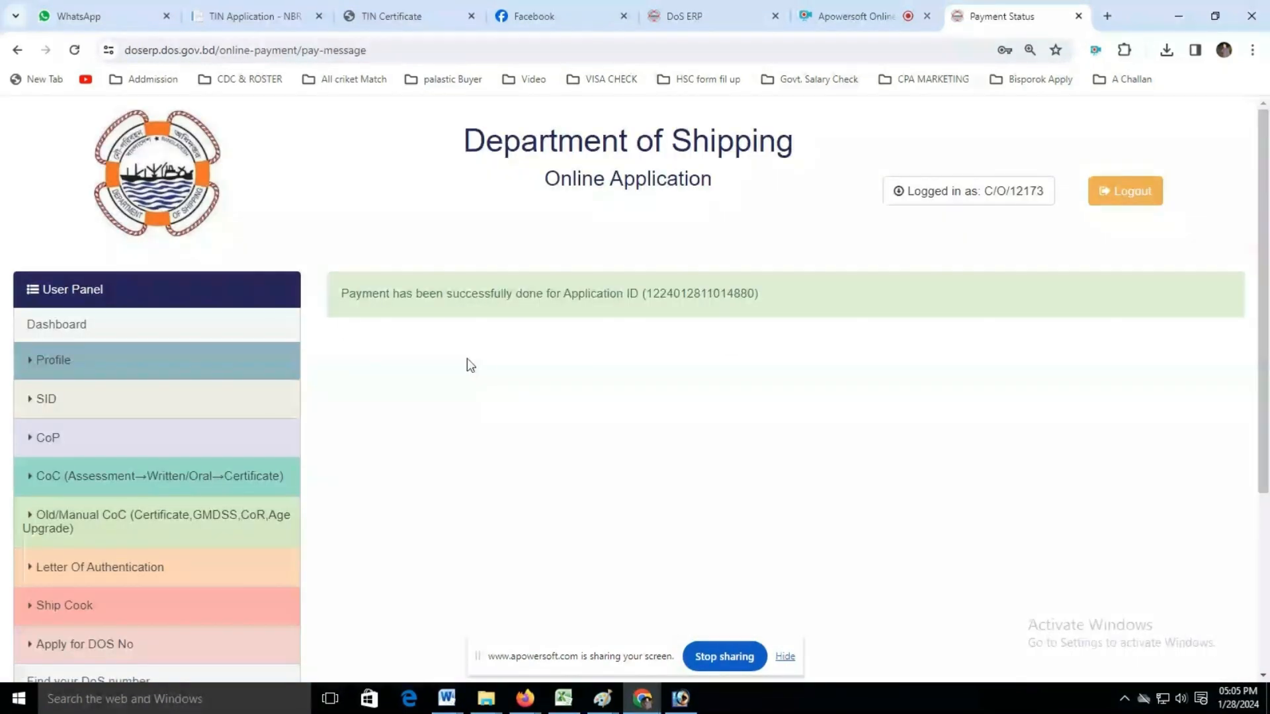
# - Start another CoP application of the Main Course Certificate type and continue to its course information
pyautogui.scroll(-1, 471, 365)
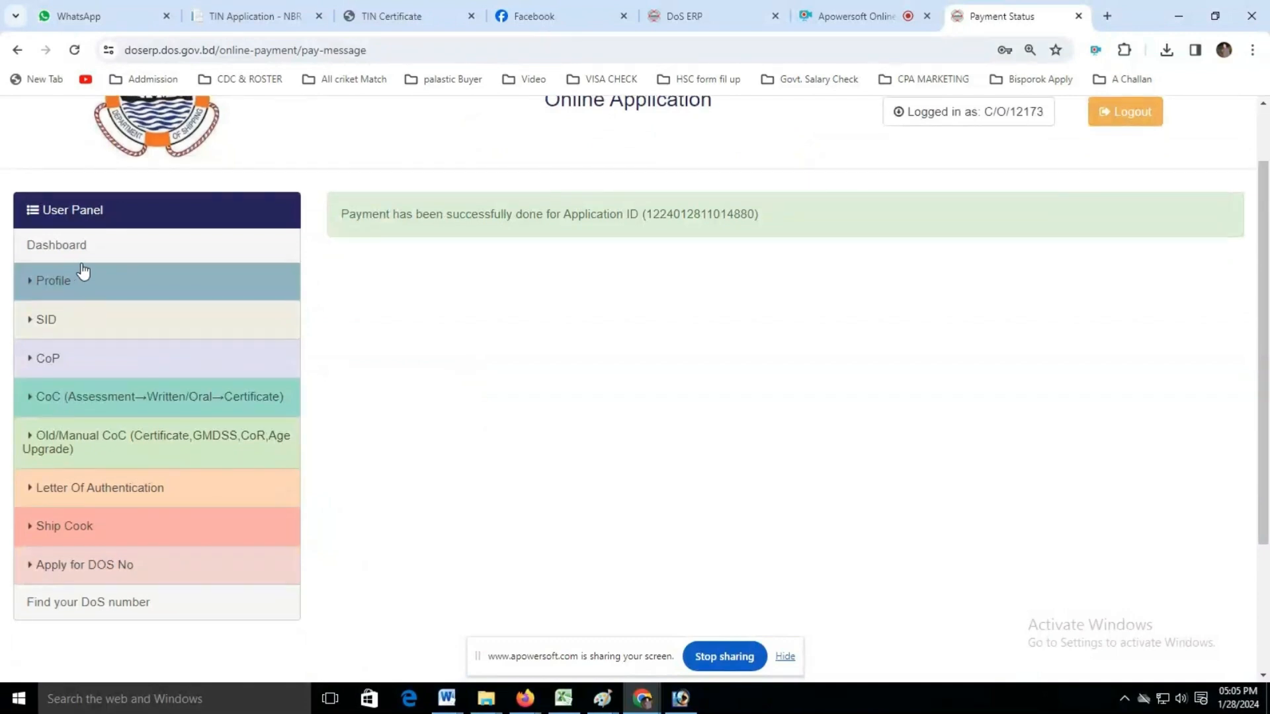
pyautogui.click(70, 368)
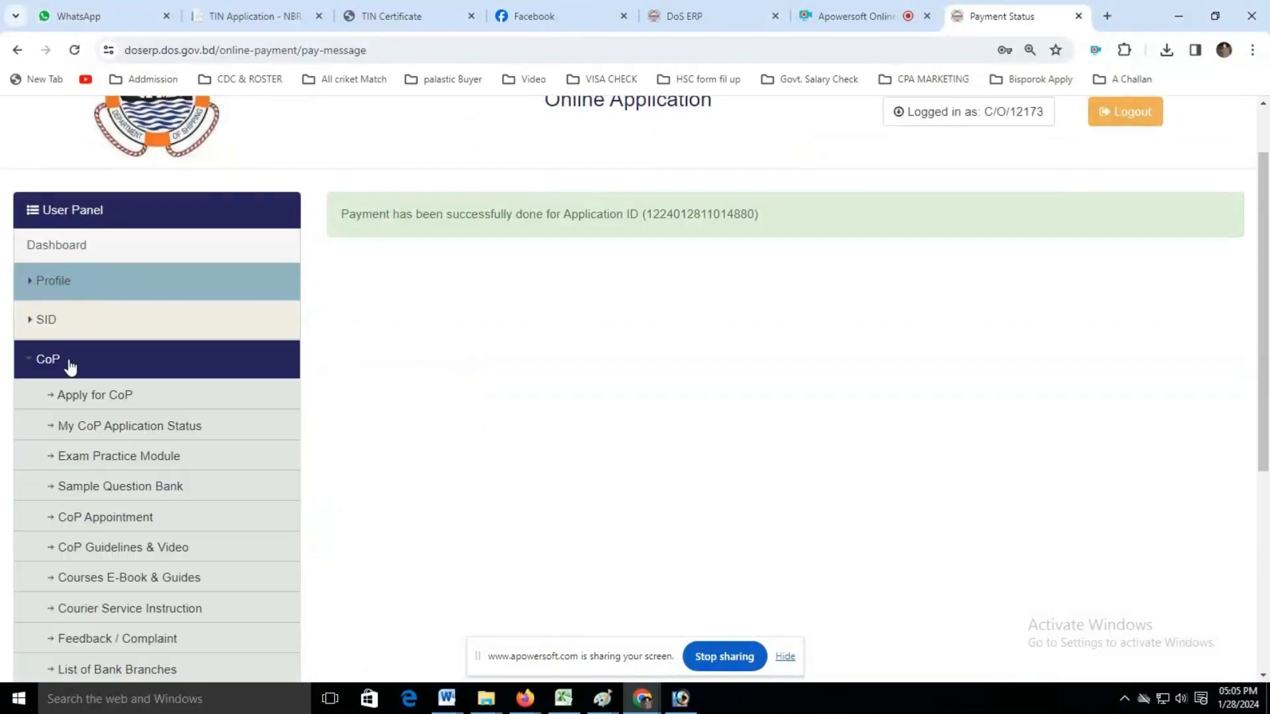
pyautogui.click(87, 394)
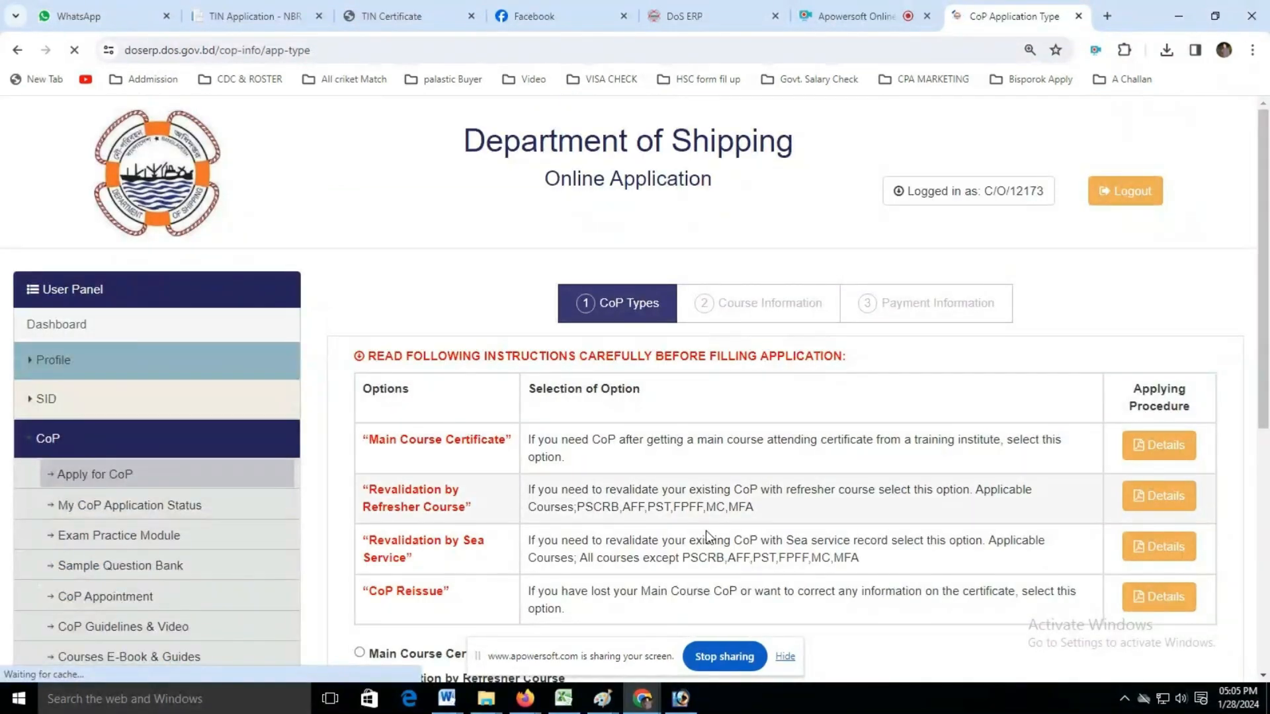
pyautogui.scroll(-2, 717, 534)
pyautogui.click(359, 501)
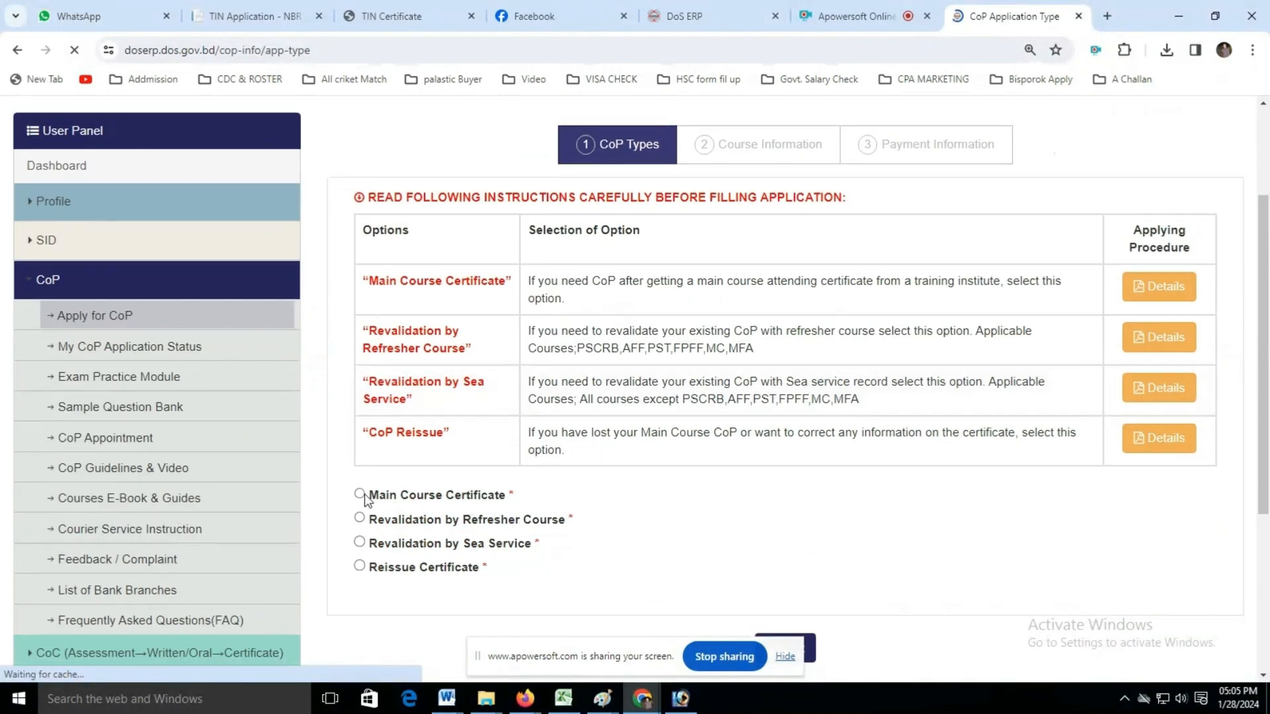
pyautogui.scroll(-2, 735, 500)
pyautogui.click(787, 496)
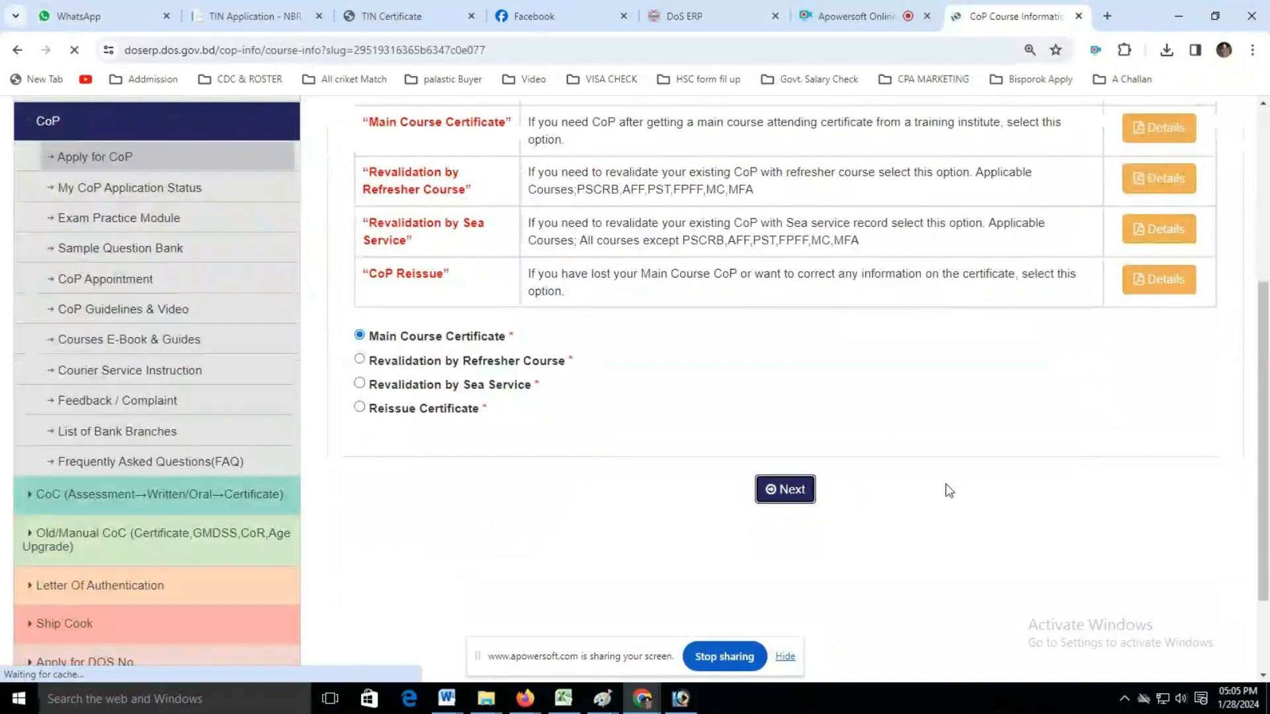
# - Select SEAFARER WITH DESIGNATED SECURITY DUTIES (050) as the main course
pyautogui.click(544, 420)
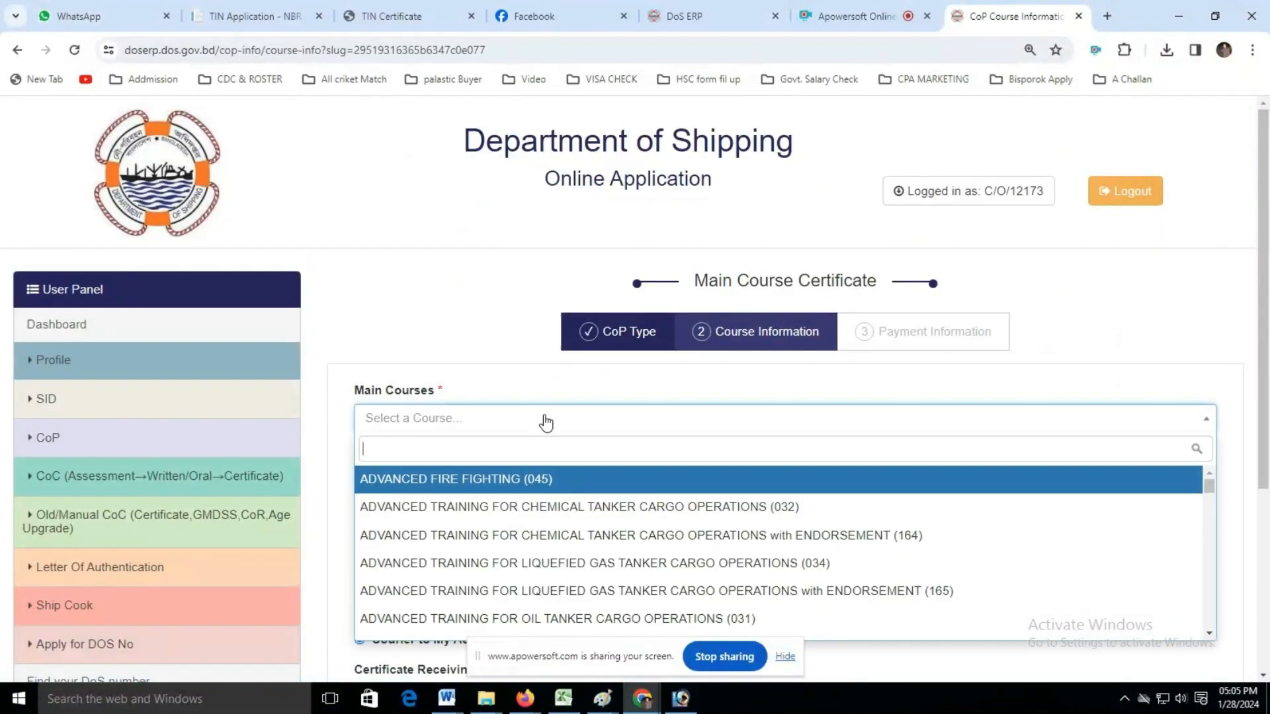
pyautogui.write('DE')
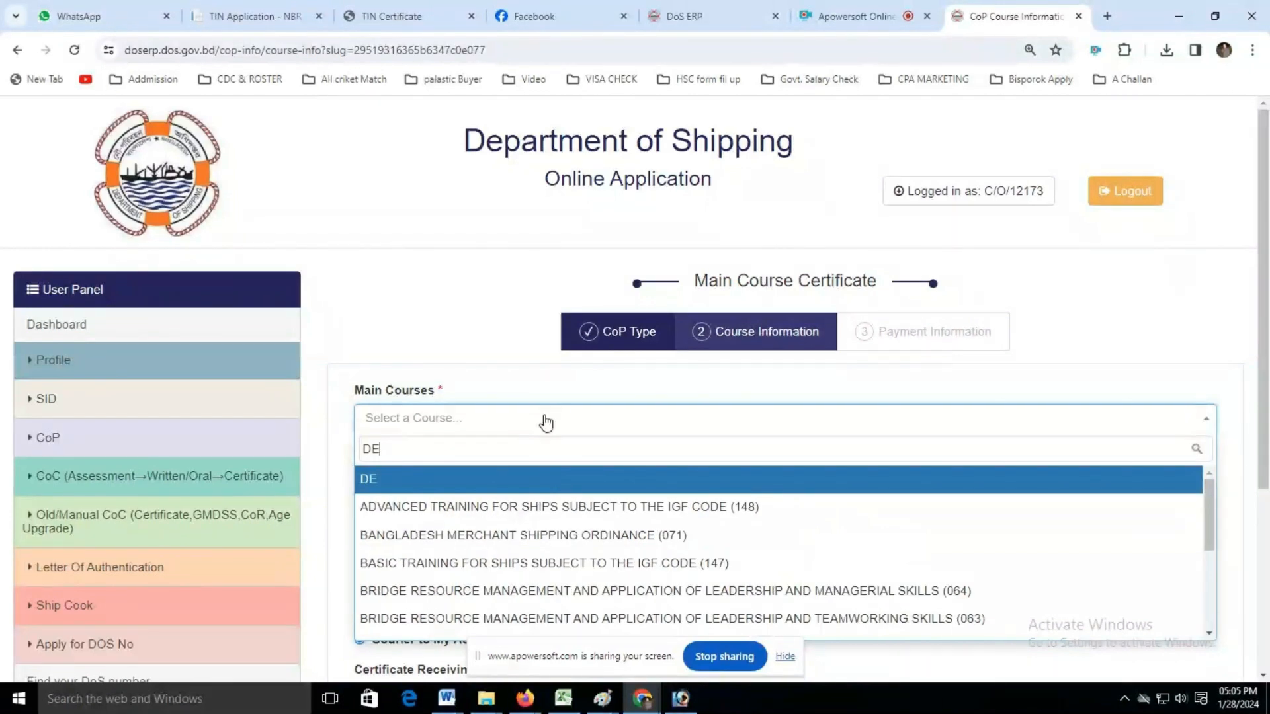
pyautogui.write('SIGNAT')
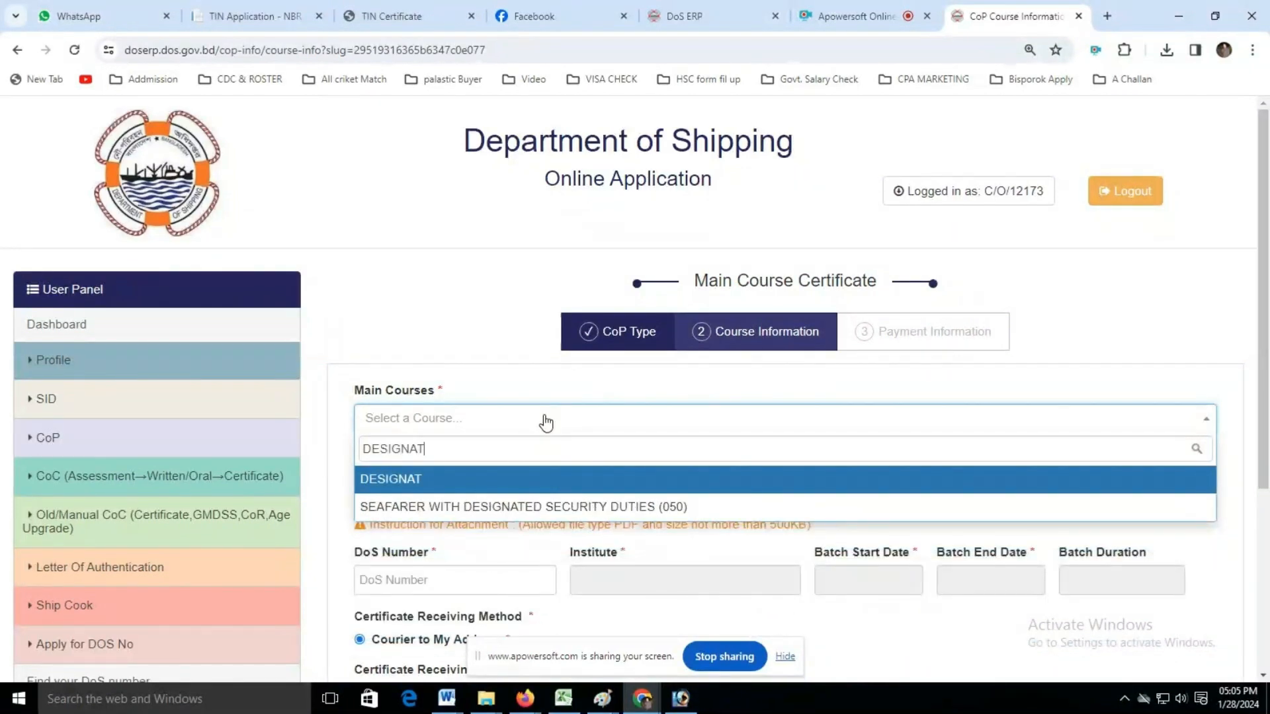
pyautogui.click(501, 508)
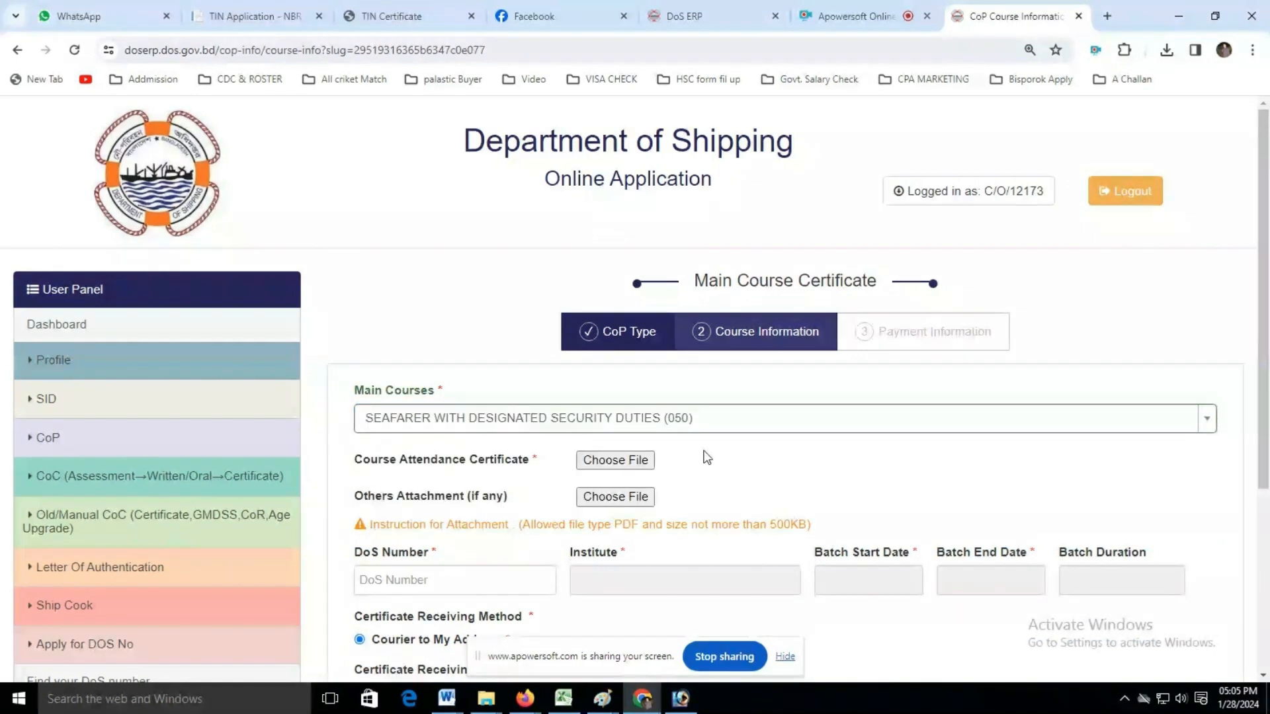
# - Attach the Basic Six Course PDF as the Course Attendance Certificate for Seafarer with Designated Security Duties
pyautogui.scroll(-1, 703, 455)
pyautogui.click(605, 384)
pyautogui.click(585, 369)
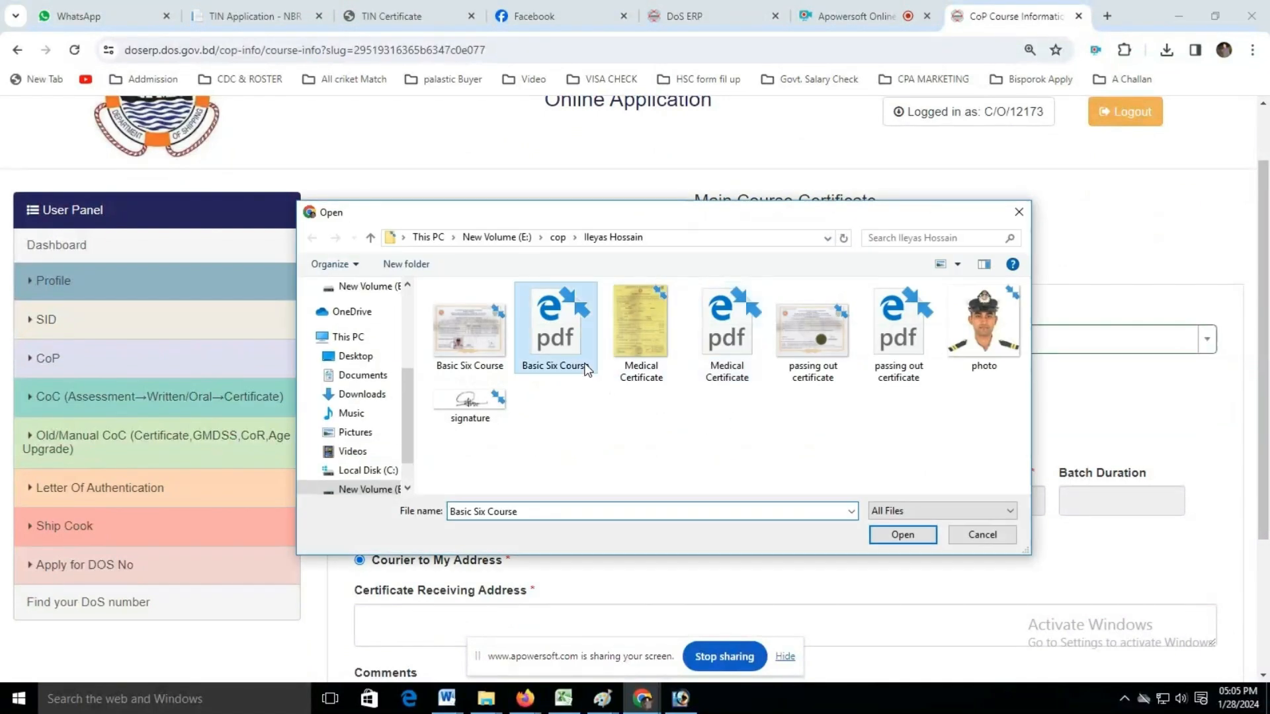
pyautogui.click(874, 527)
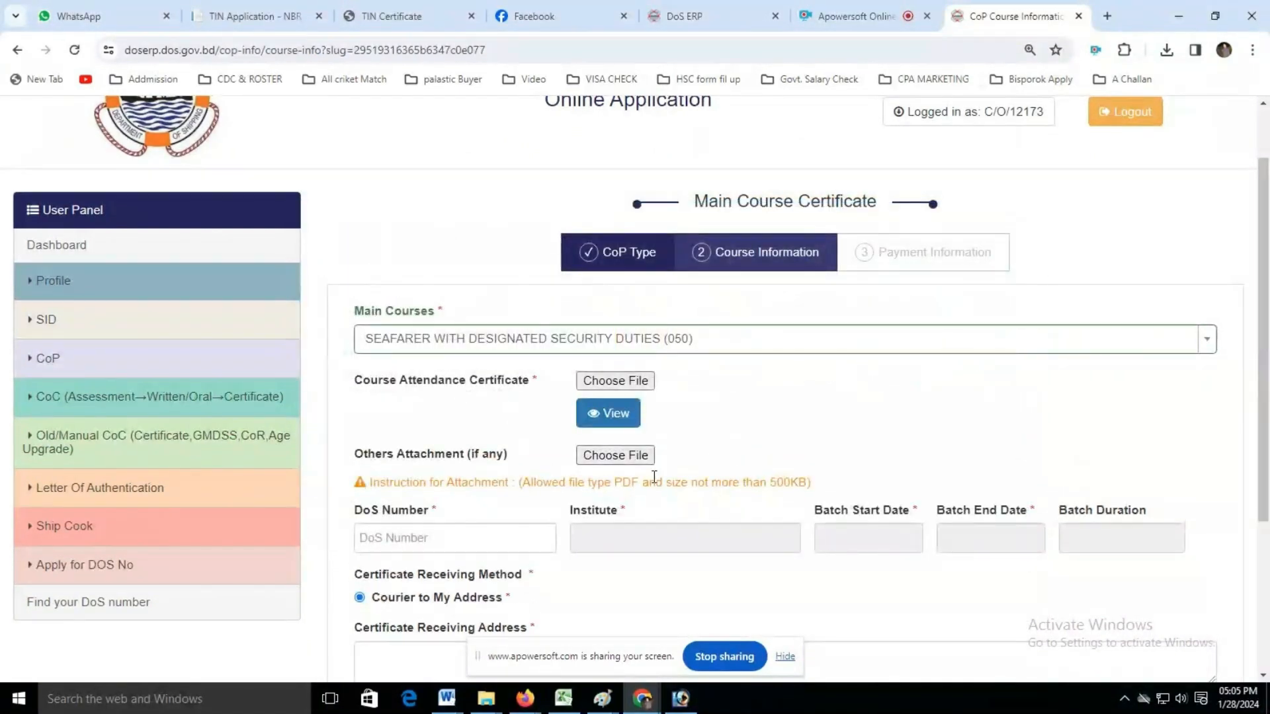
# - Fill in the seafarer's DoS number and certificate receiving address for Designated Security Duties and continue to the prerequisite course page
pyautogui.scroll(-1, 653, 476)
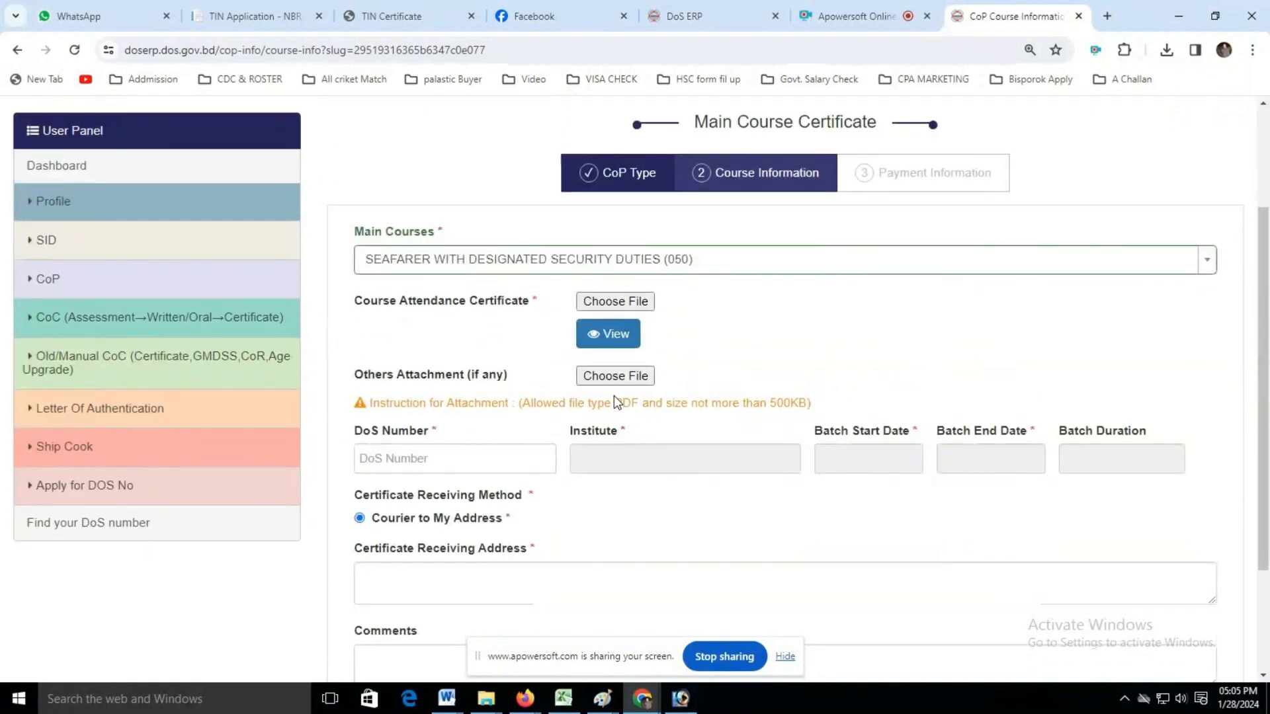
pyautogui.click(467, 453)
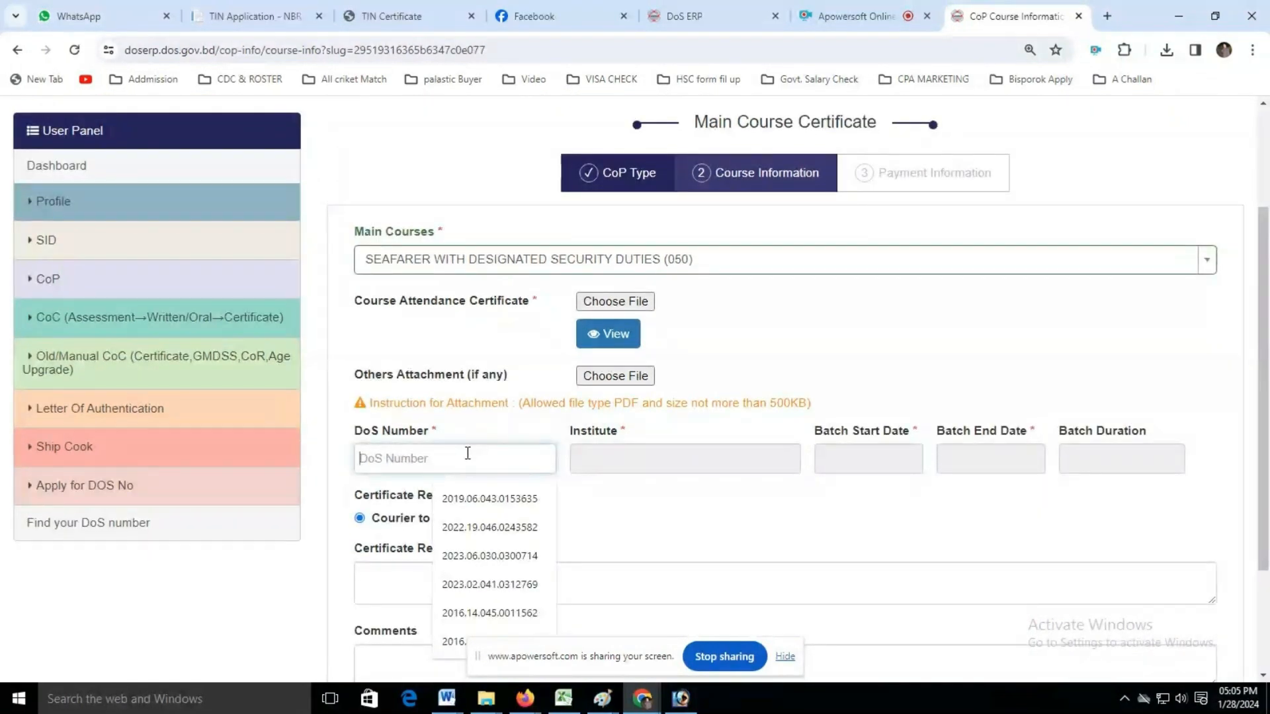
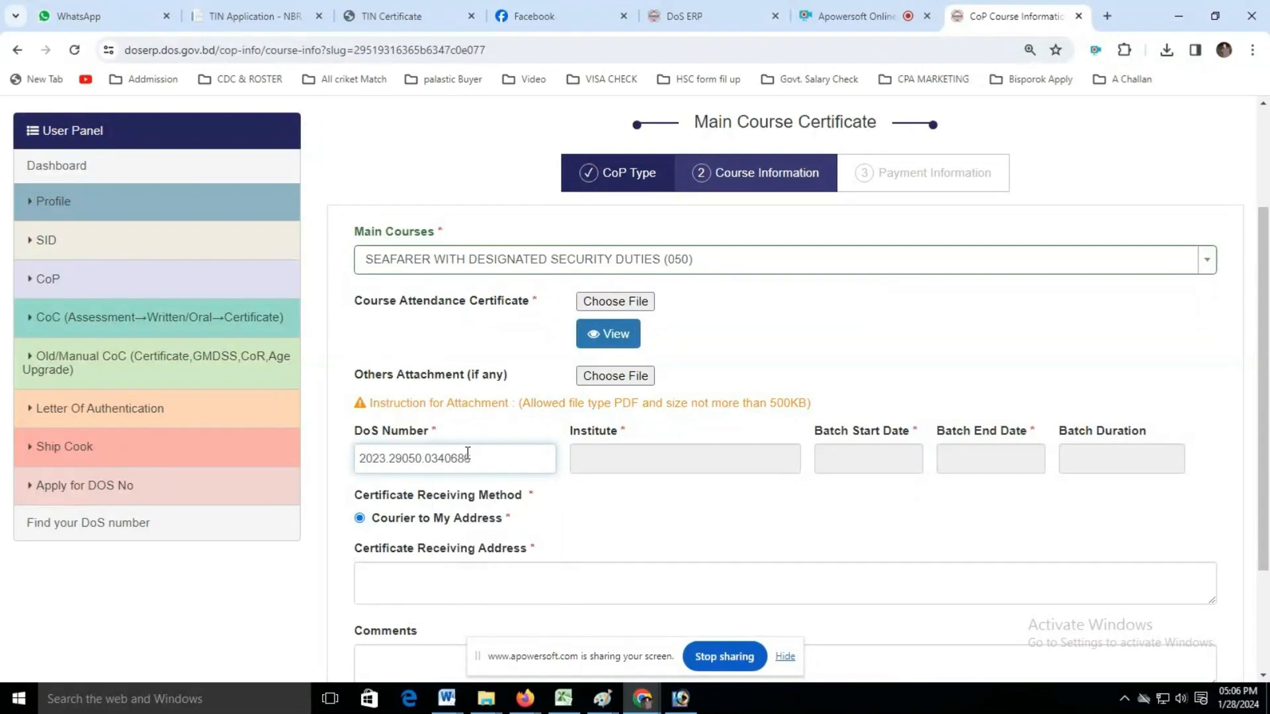
pyautogui.click(557, 487)
pyautogui.scroll(-3, 502, 554)
pyautogui.click(390, 435)
pyautogui.hotkey('ctrl', 'v')
pyautogui.click(794, 595)
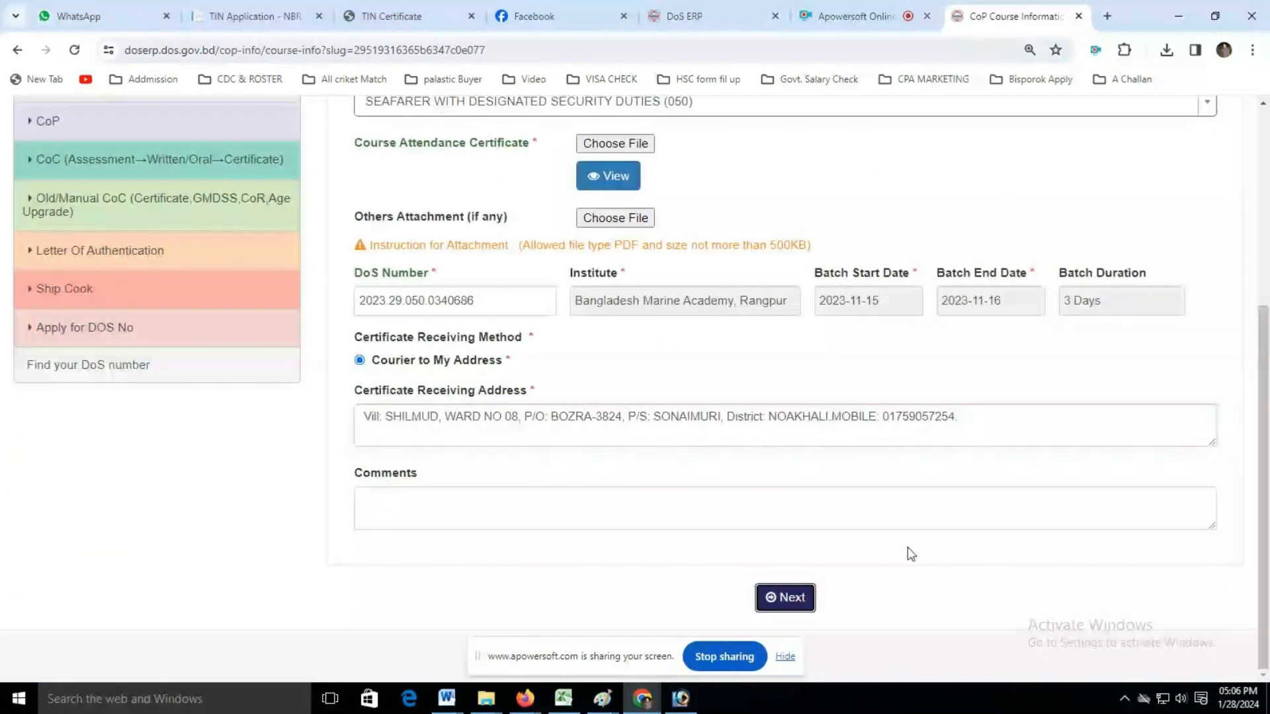
# - Attach the Medical Certificate PDF as the Medical Fitness Certificate for Designated Security Duties and continue to its payment information
pyautogui.scroll(-1, 793, 447)
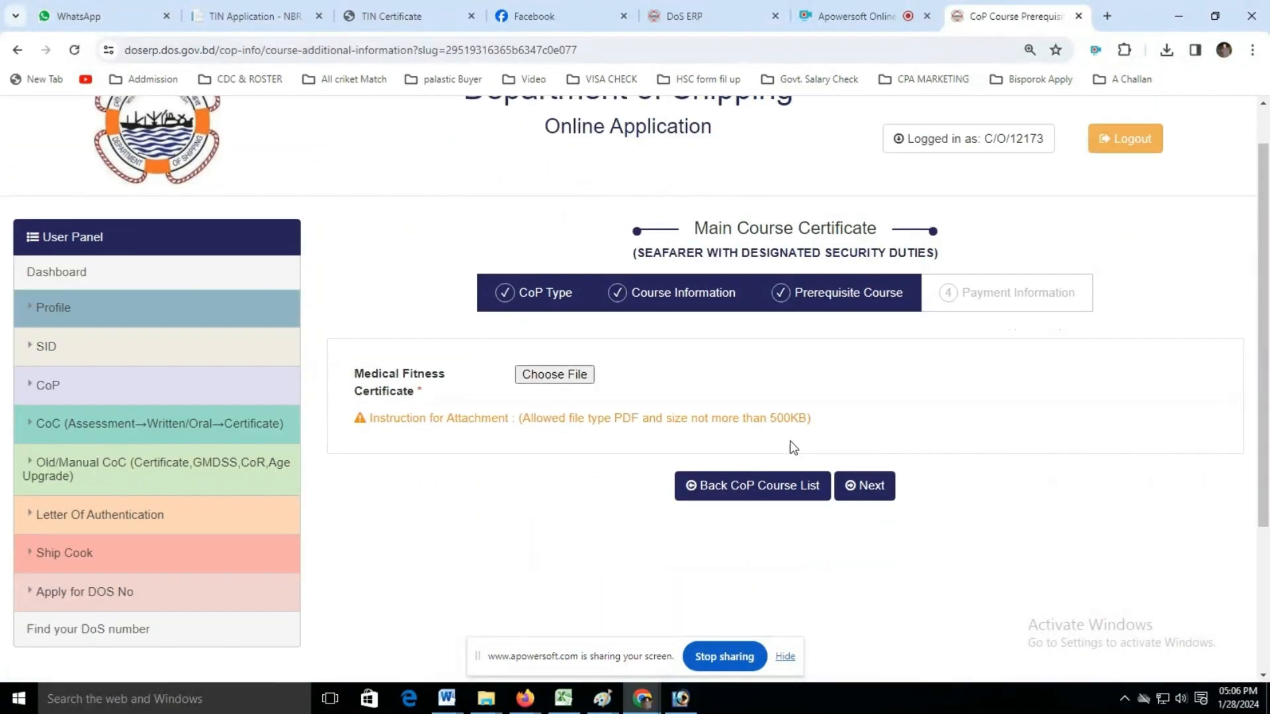
pyautogui.click(566, 347)
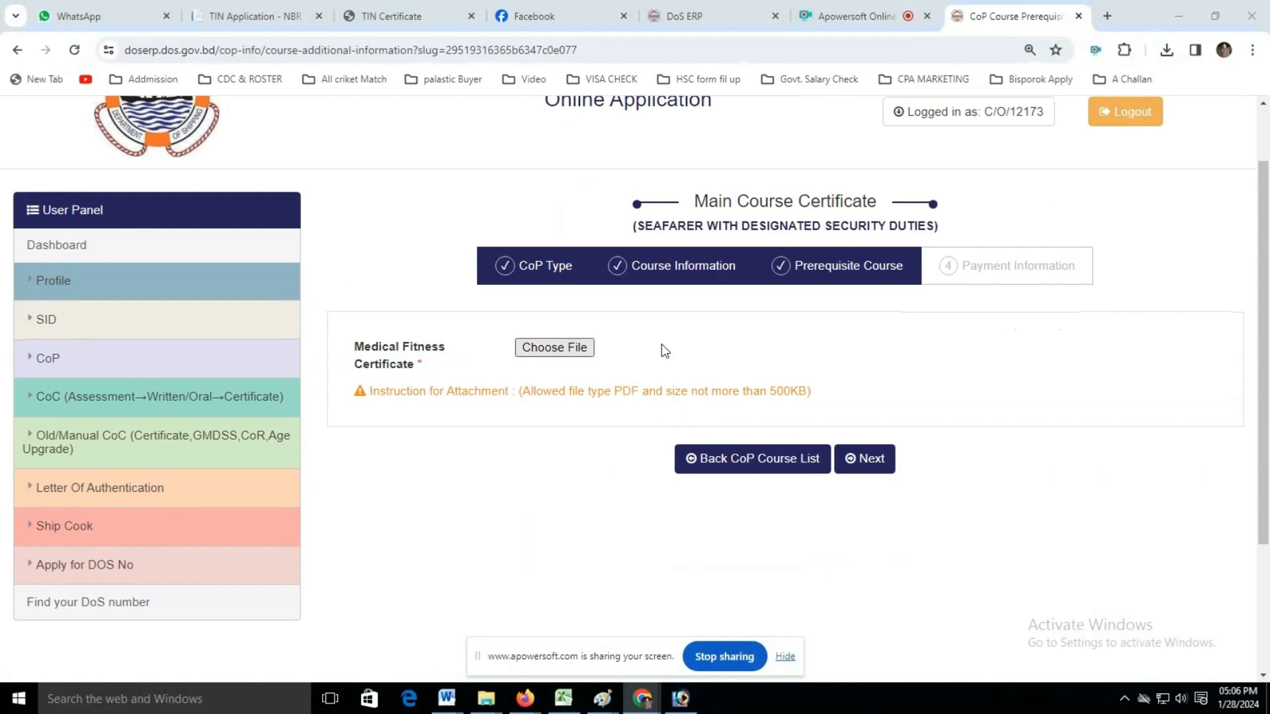
pyautogui.click(723, 336)
pyautogui.click(886, 534)
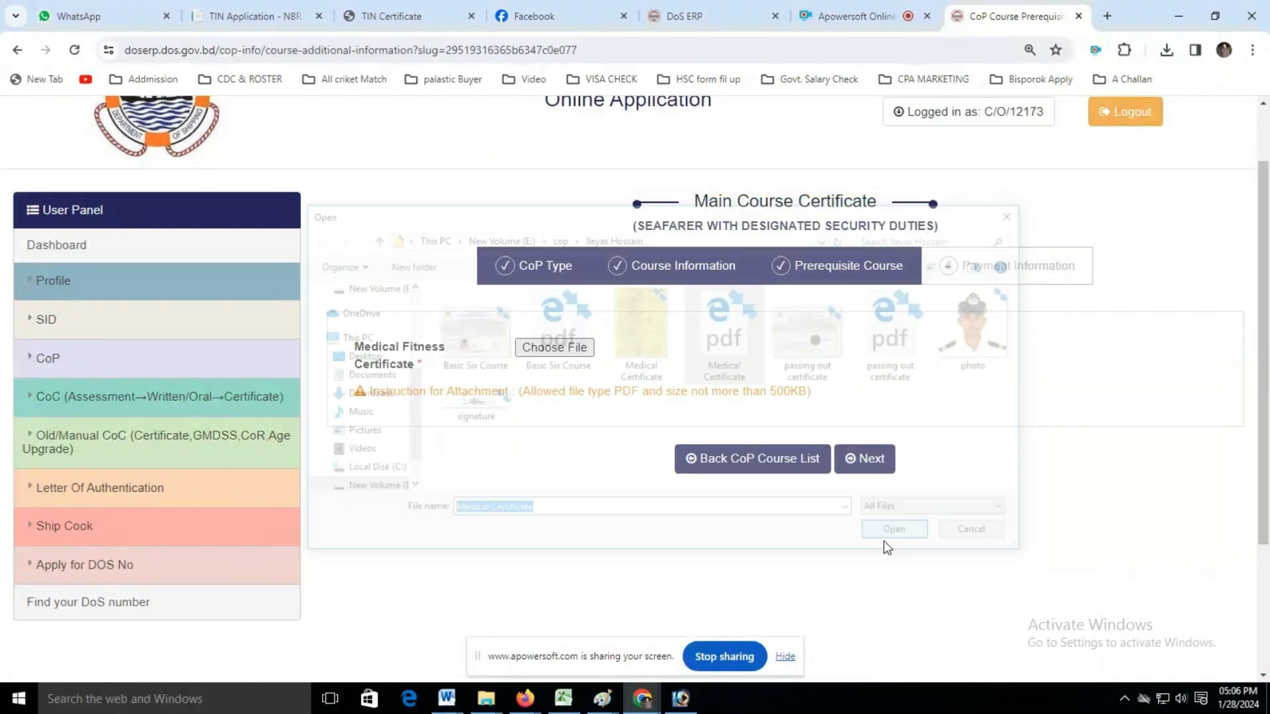
pyautogui.scroll(-3, 901, 450)
pyautogui.scroll(2, 901, 452)
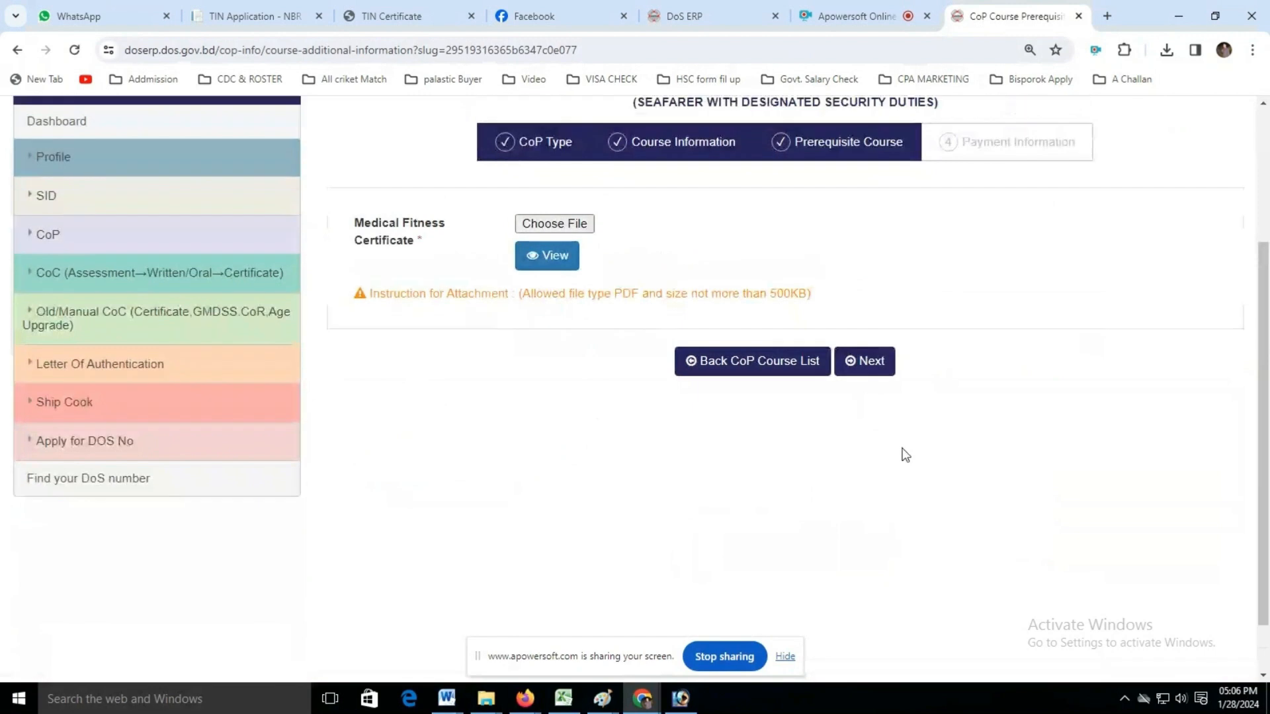
pyautogui.click(871, 486)
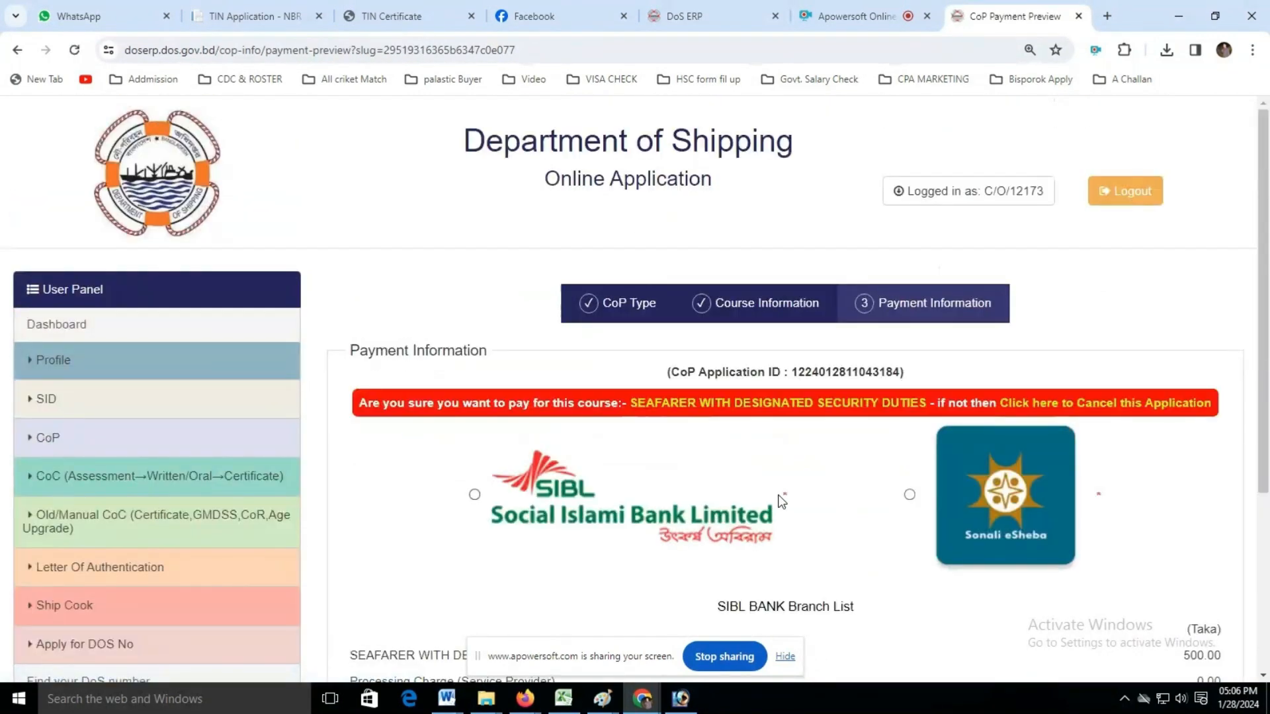
# - Submit the Designated Security Duties fee through Sonali eSheba, choosing bKash mobile banking and launching its payment
pyautogui.scroll(-2, 781, 500)
pyautogui.click(910, 335)
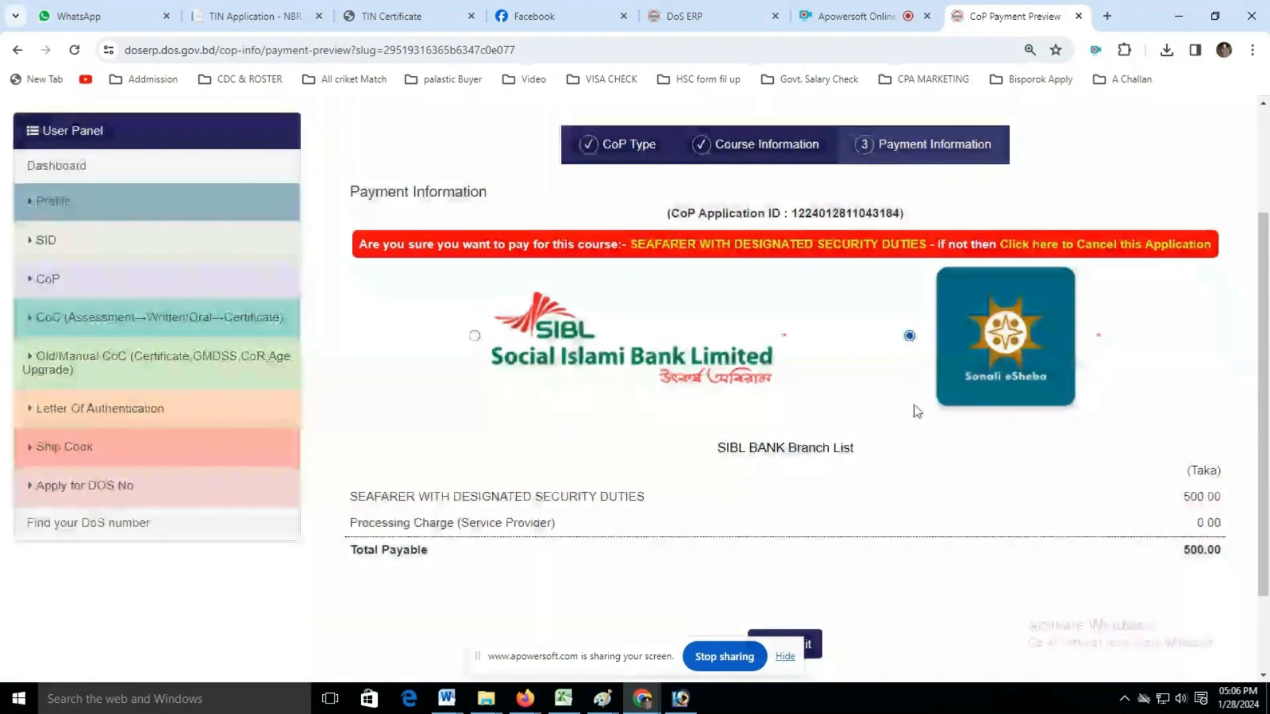
pyautogui.scroll(-2, 924, 427)
pyautogui.click(788, 533)
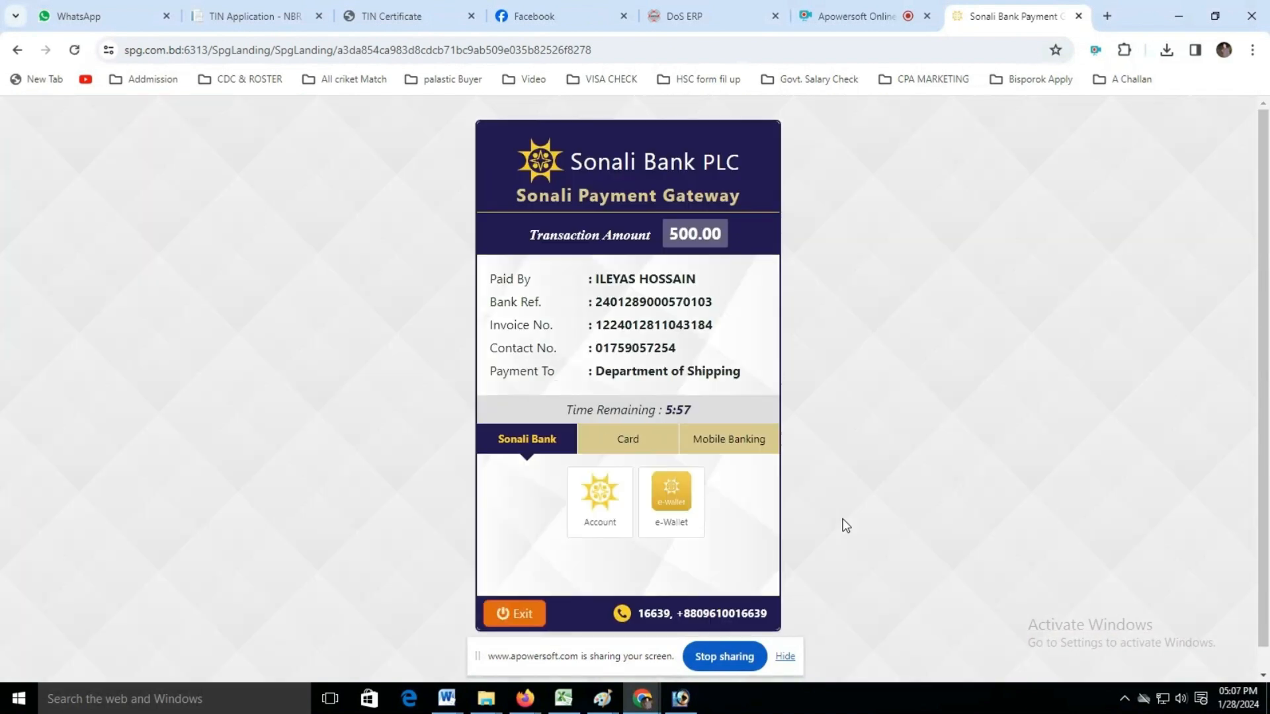
pyautogui.click(744, 447)
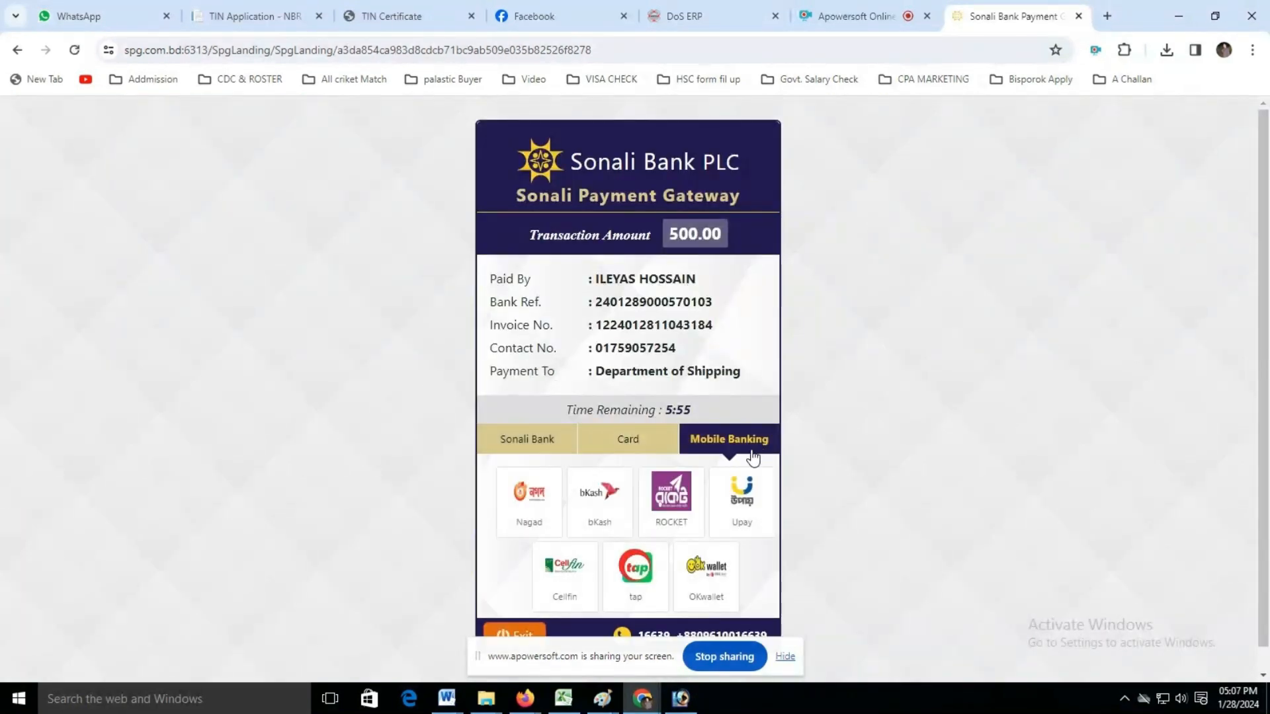
pyautogui.click(607, 506)
pyautogui.click(604, 504)
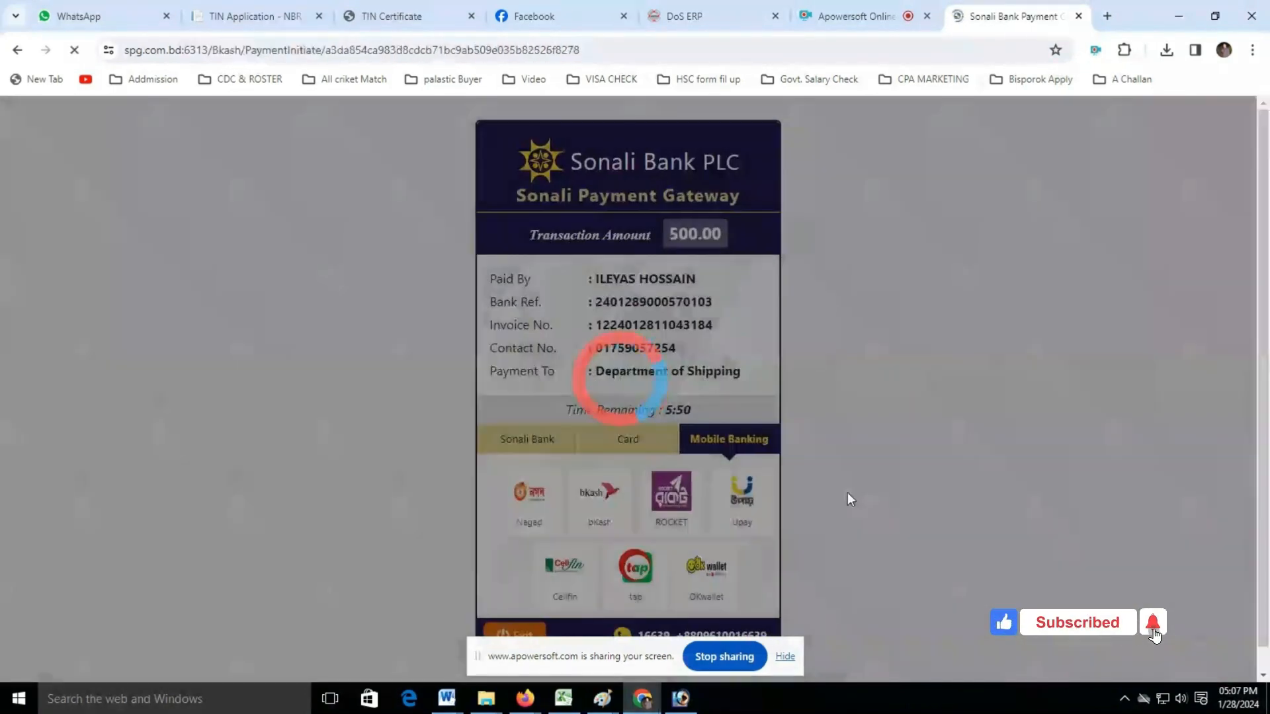
pyautogui.click(644, 390)
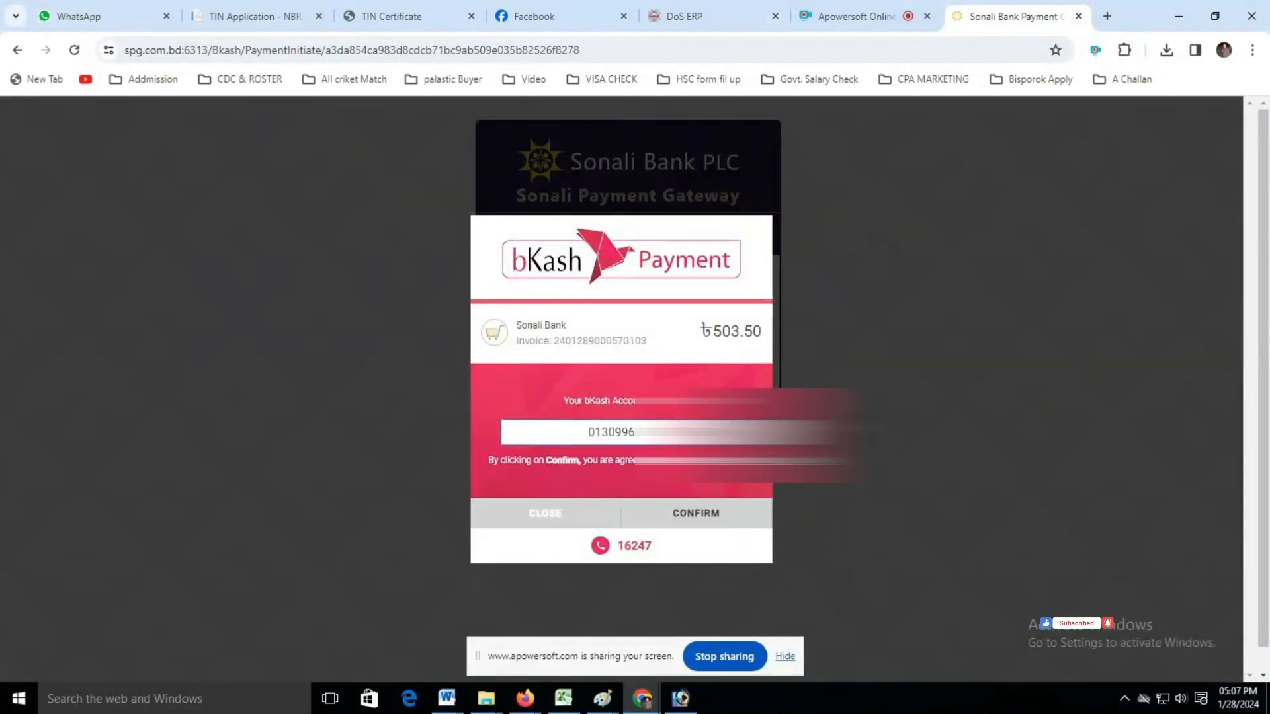
# - Complete the bKash payment for Designated Security Duties with the bKash account number, verification code and account PIN
pyautogui.write('309963')
pyautogui.click(706, 517)
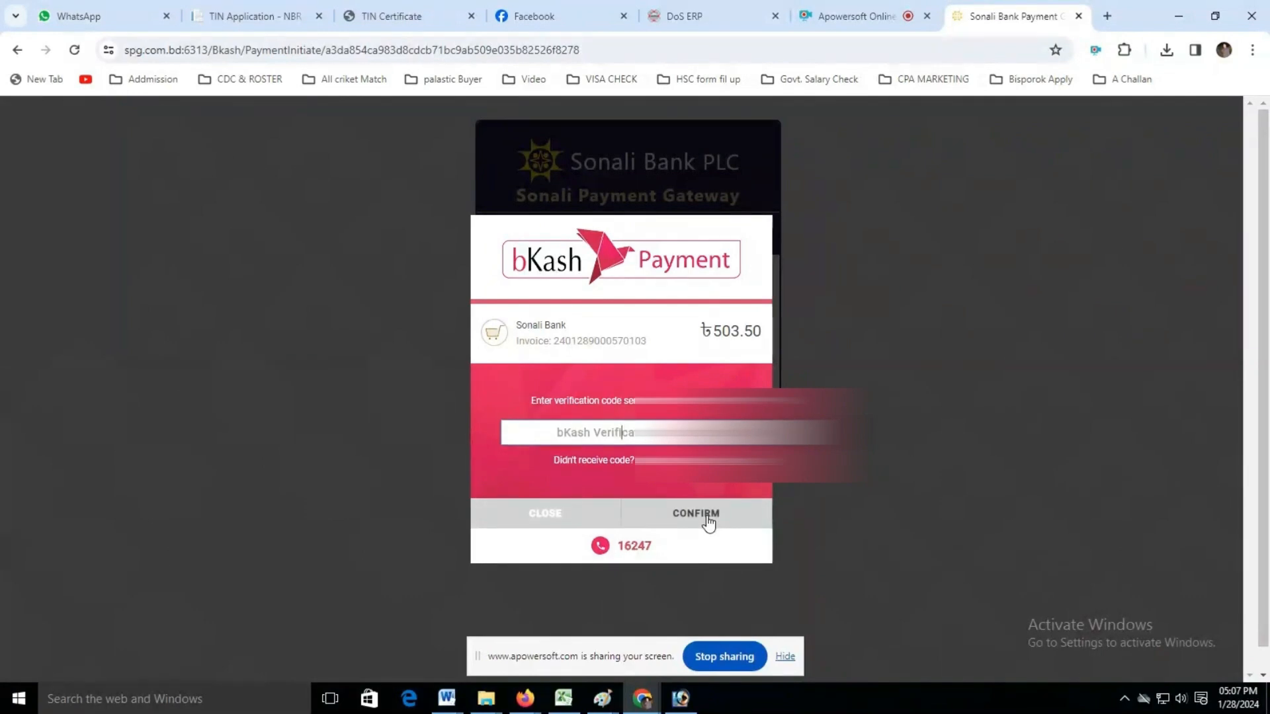
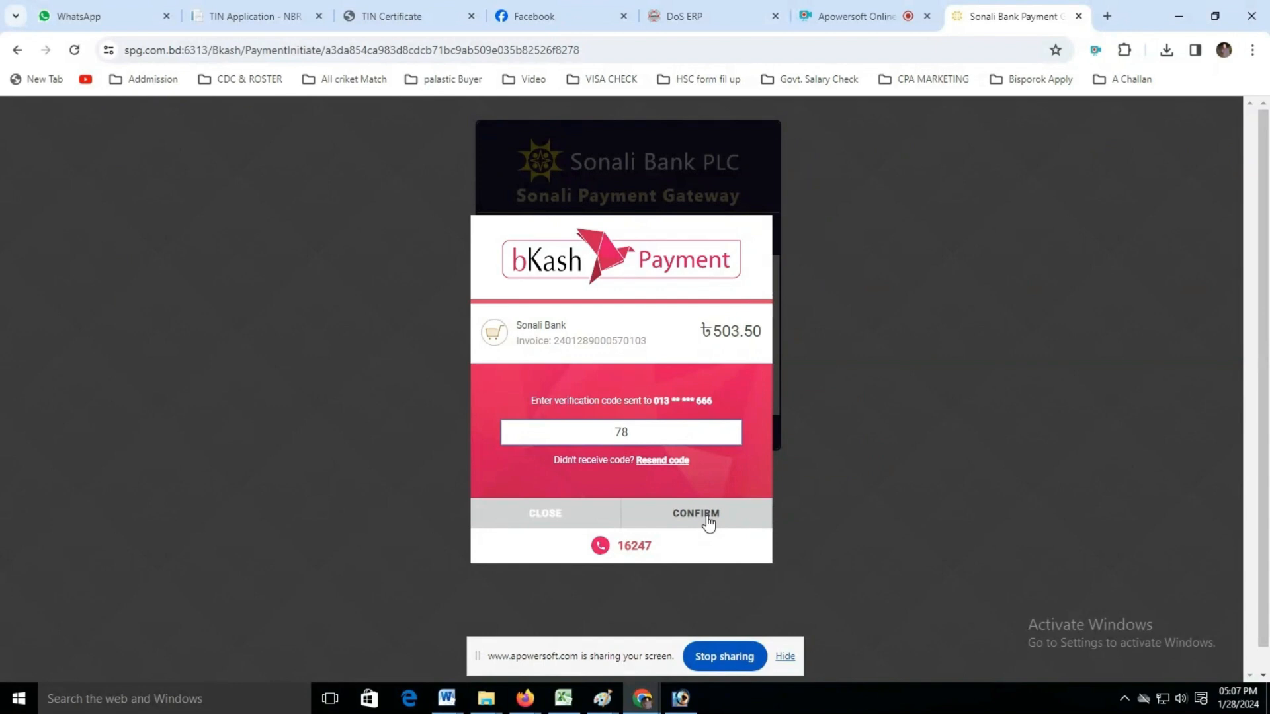
pyautogui.click(685, 518)
pyautogui.write('•••••')
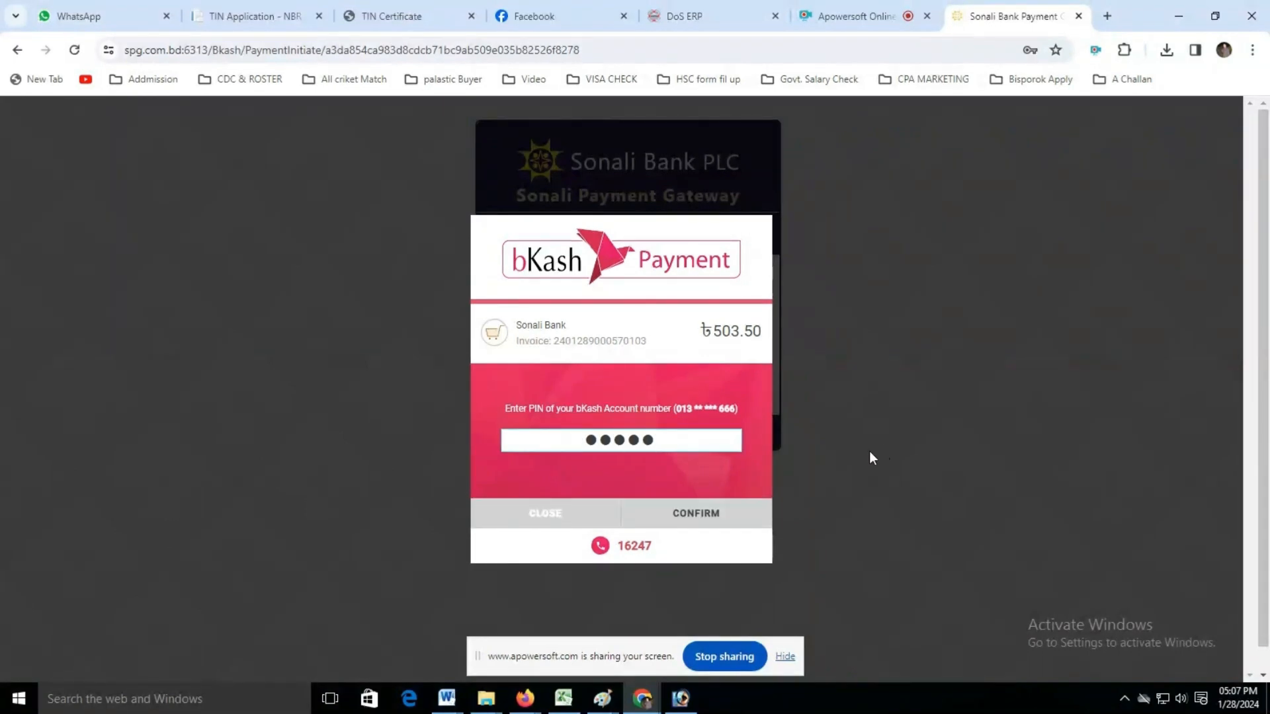
pyautogui.click(706, 517)
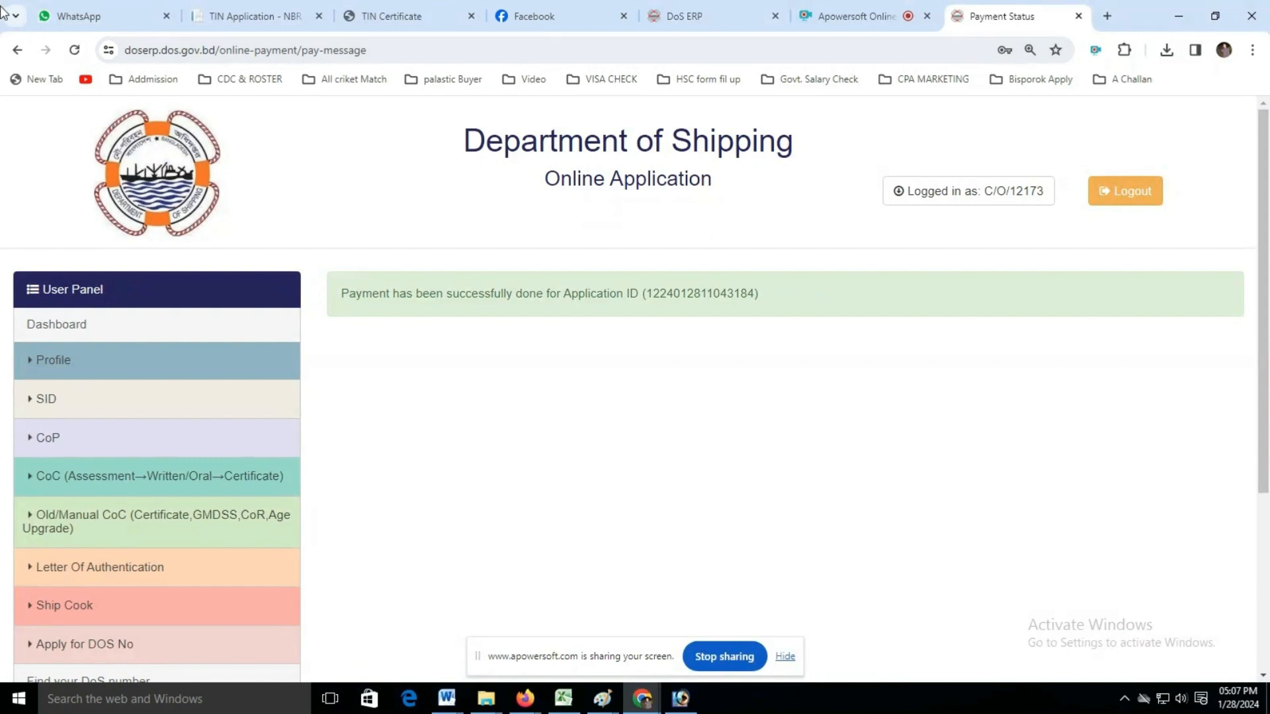
# - Open the seafarer's CoP application status list
pyautogui.scroll(-2, 76, 483)
pyautogui.scroll(2, 76, 483)
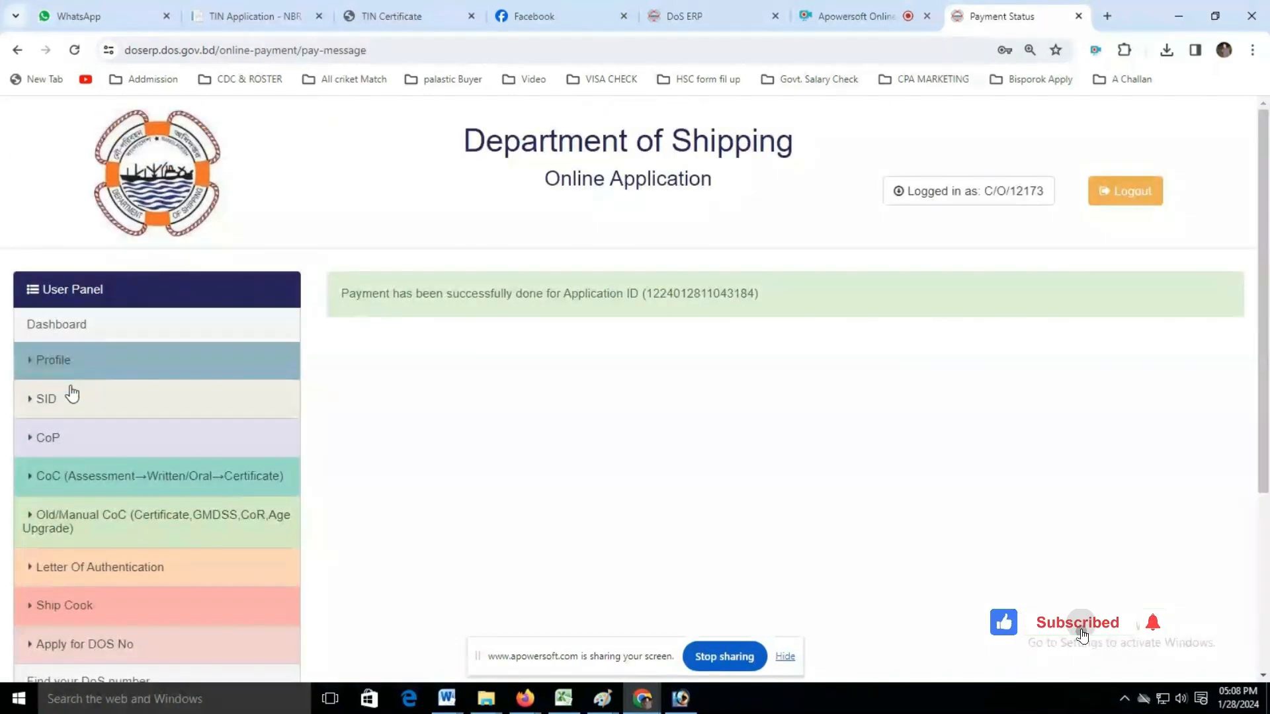
pyautogui.click(86, 440)
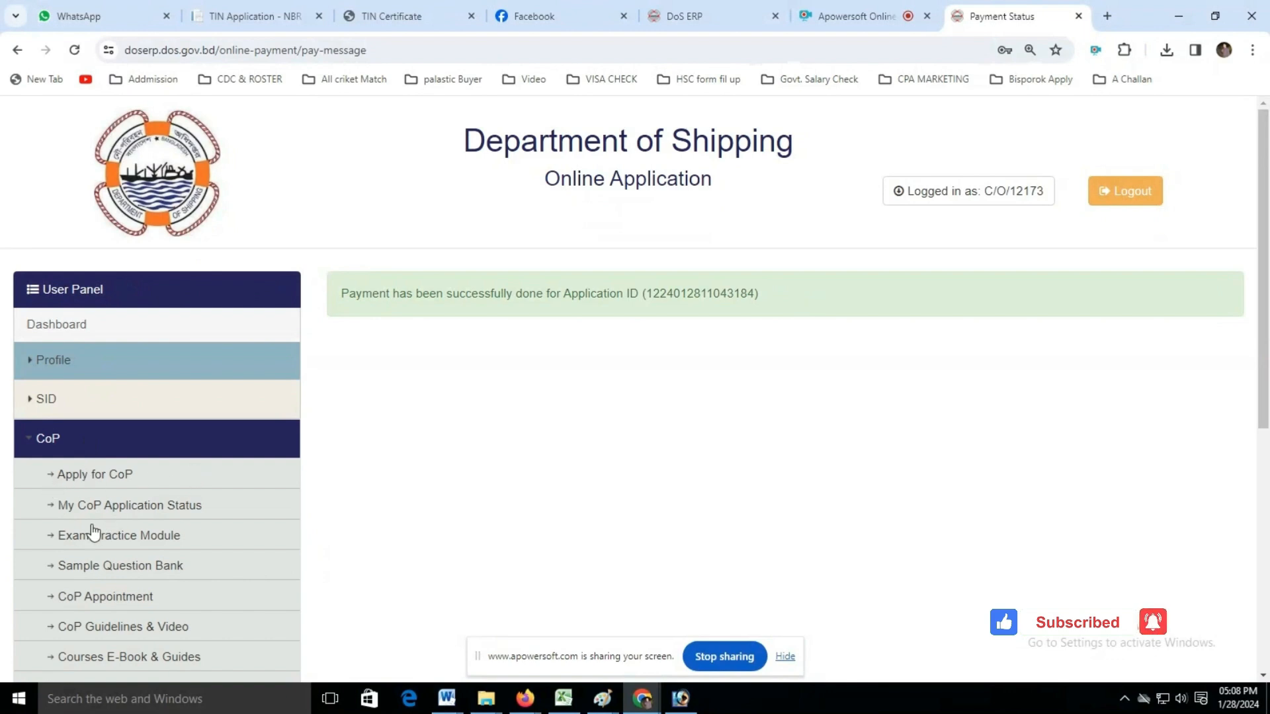
pyautogui.click(86, 503)
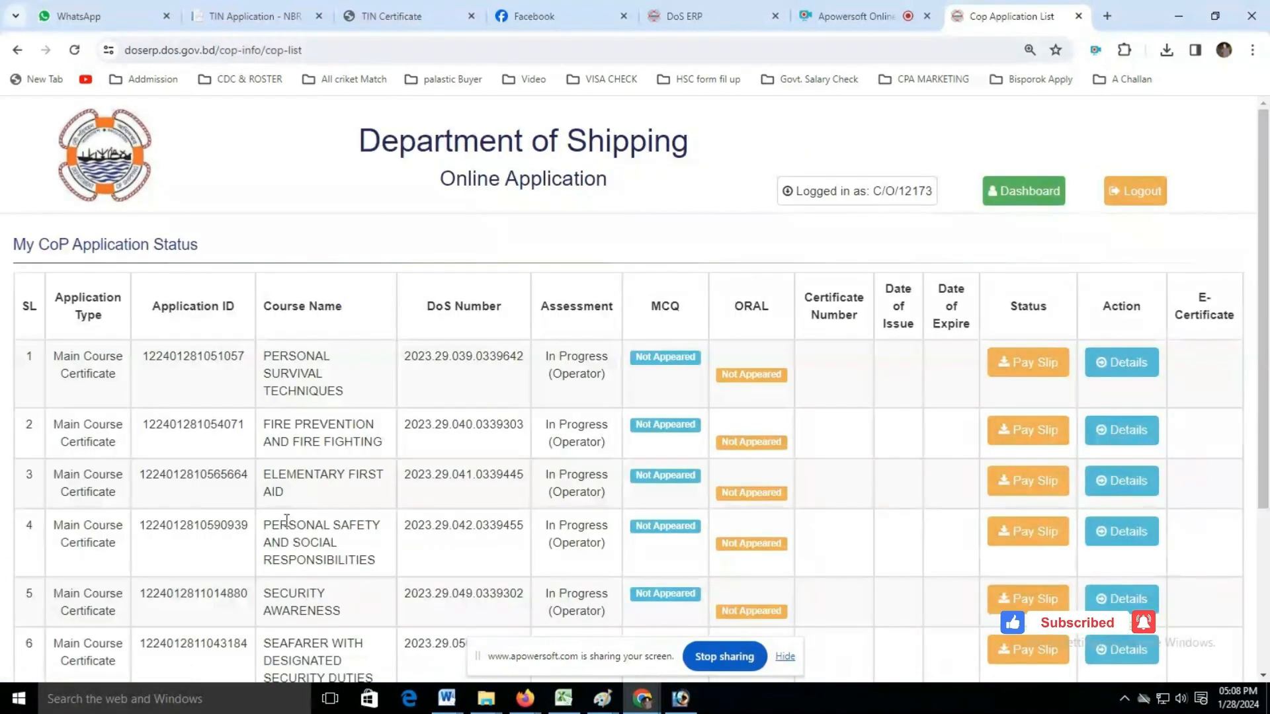
# - Review the assessment, MCQ and oral status of the submitted courses and open the pay slip for Personal Survival Techniques
pyautogui.scroll(-3, 804, 519)
pyautogui.scroll(1, 806, 522)
pyautogui.scroll(1, 805, 524)
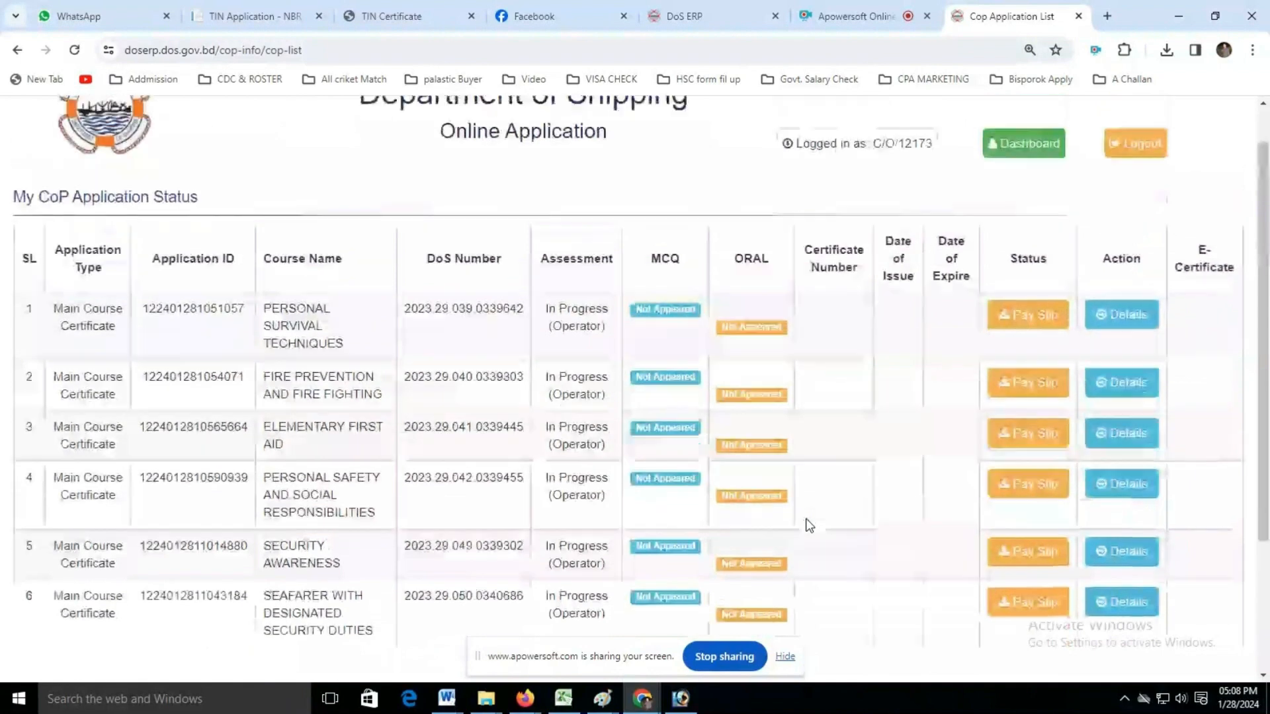
pyautogui.scroll(-2, 672, 505)
pyautogui.scroll(2, 672, 505)
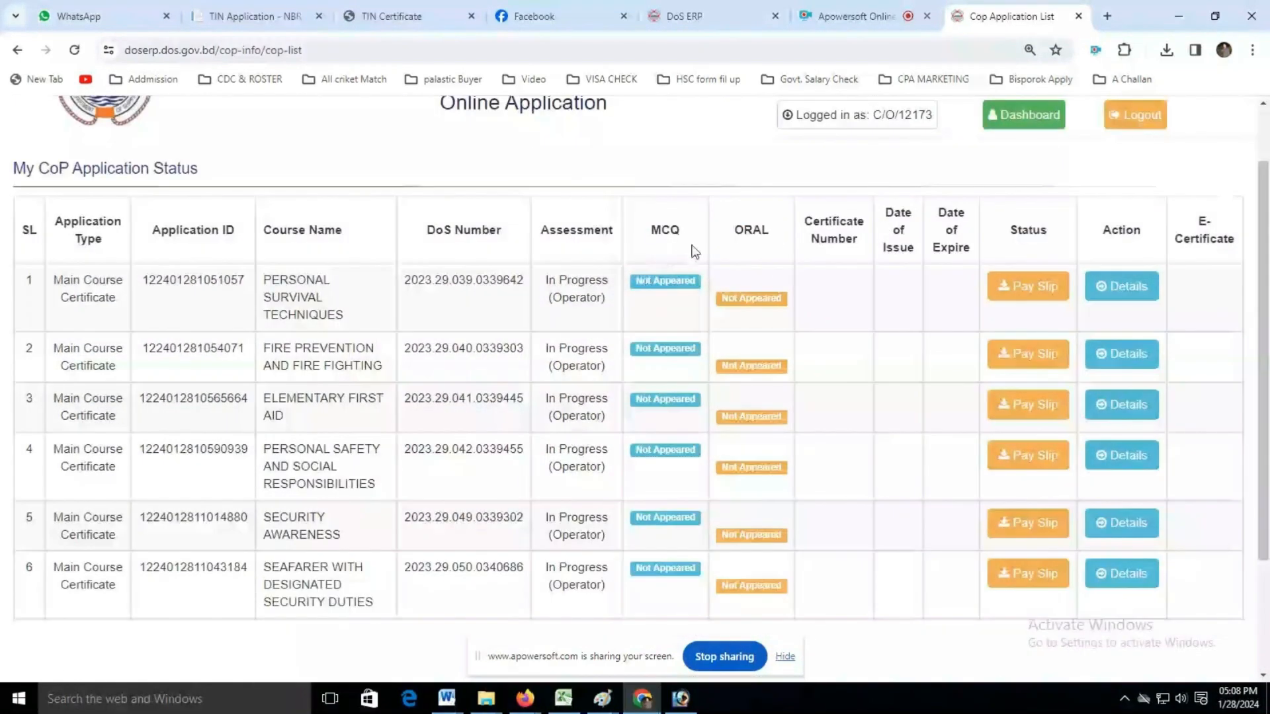
pyautogui.scroll(-1, 673, 423)
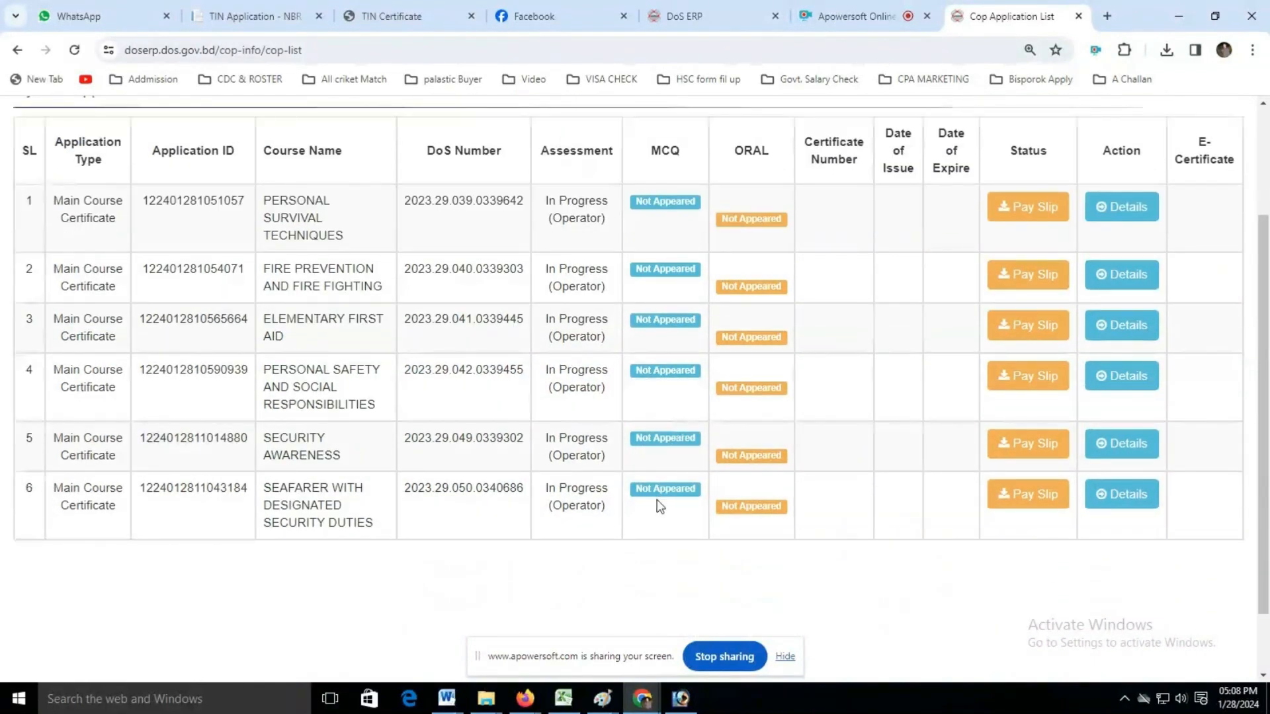
pyautogui.scroll(3, 851, 487)
pyautogui.scroll(-2, 850, 488)
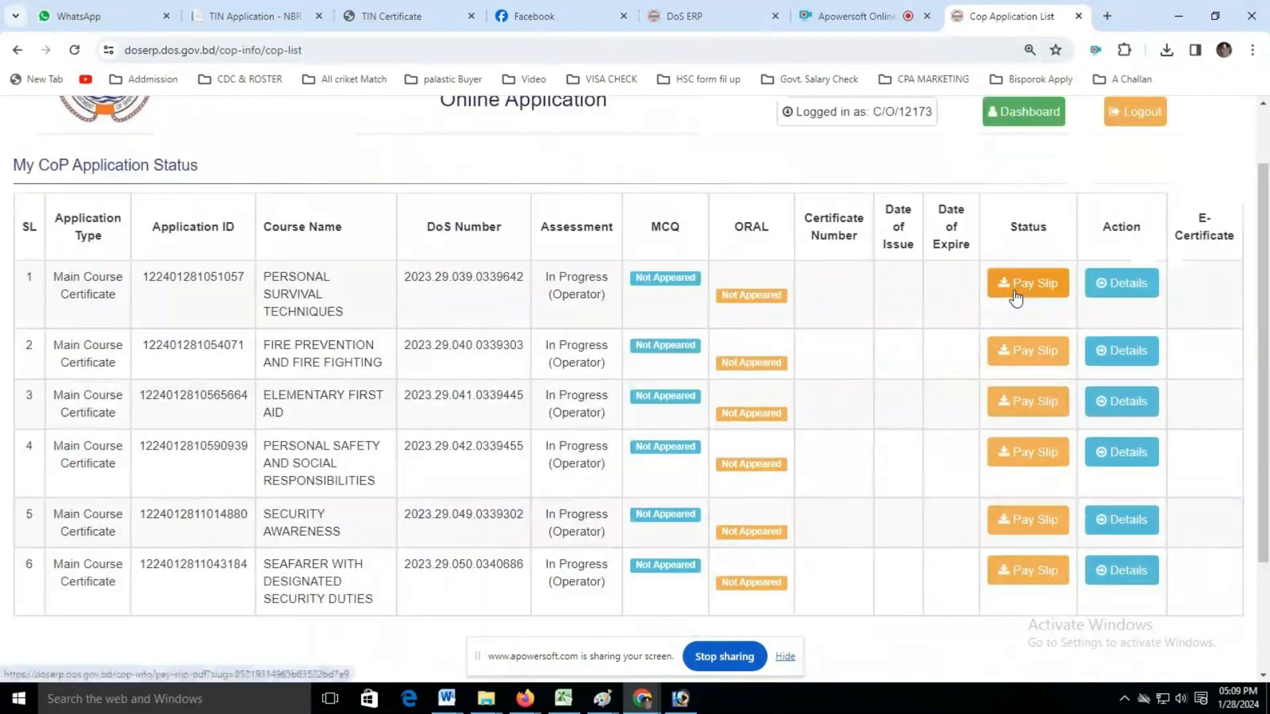
pyautogui.click(1018, 291)
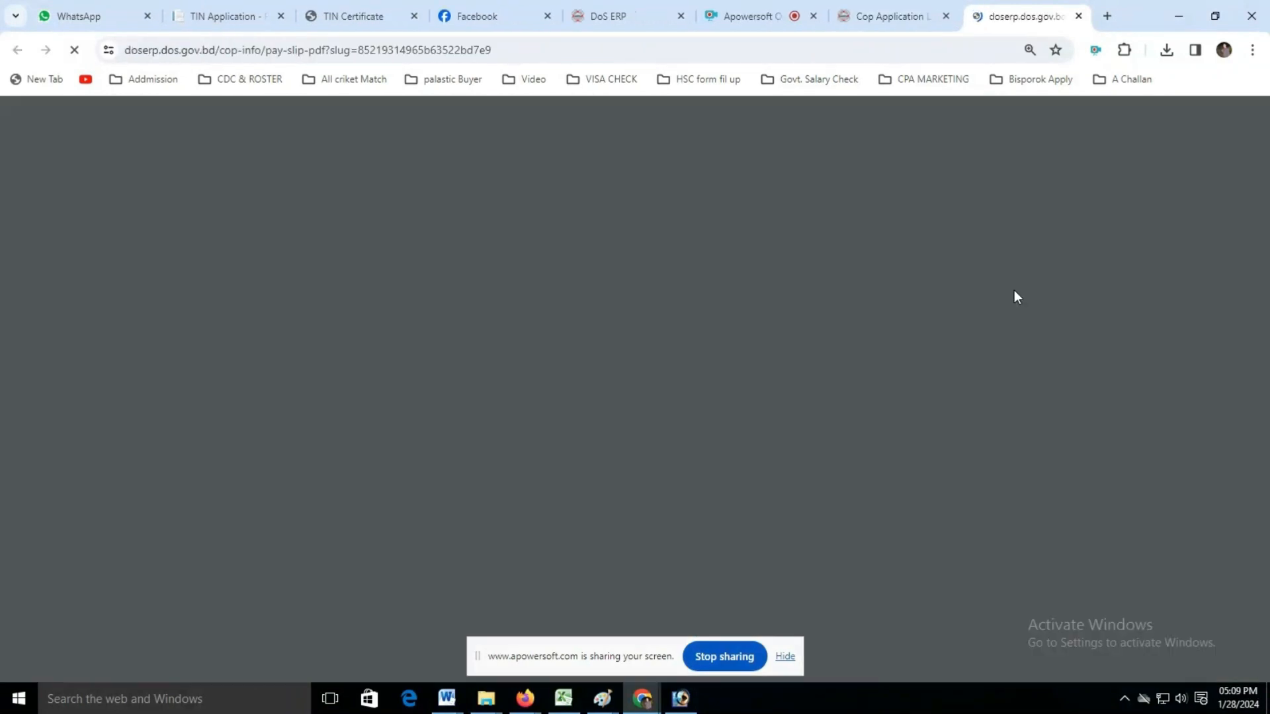